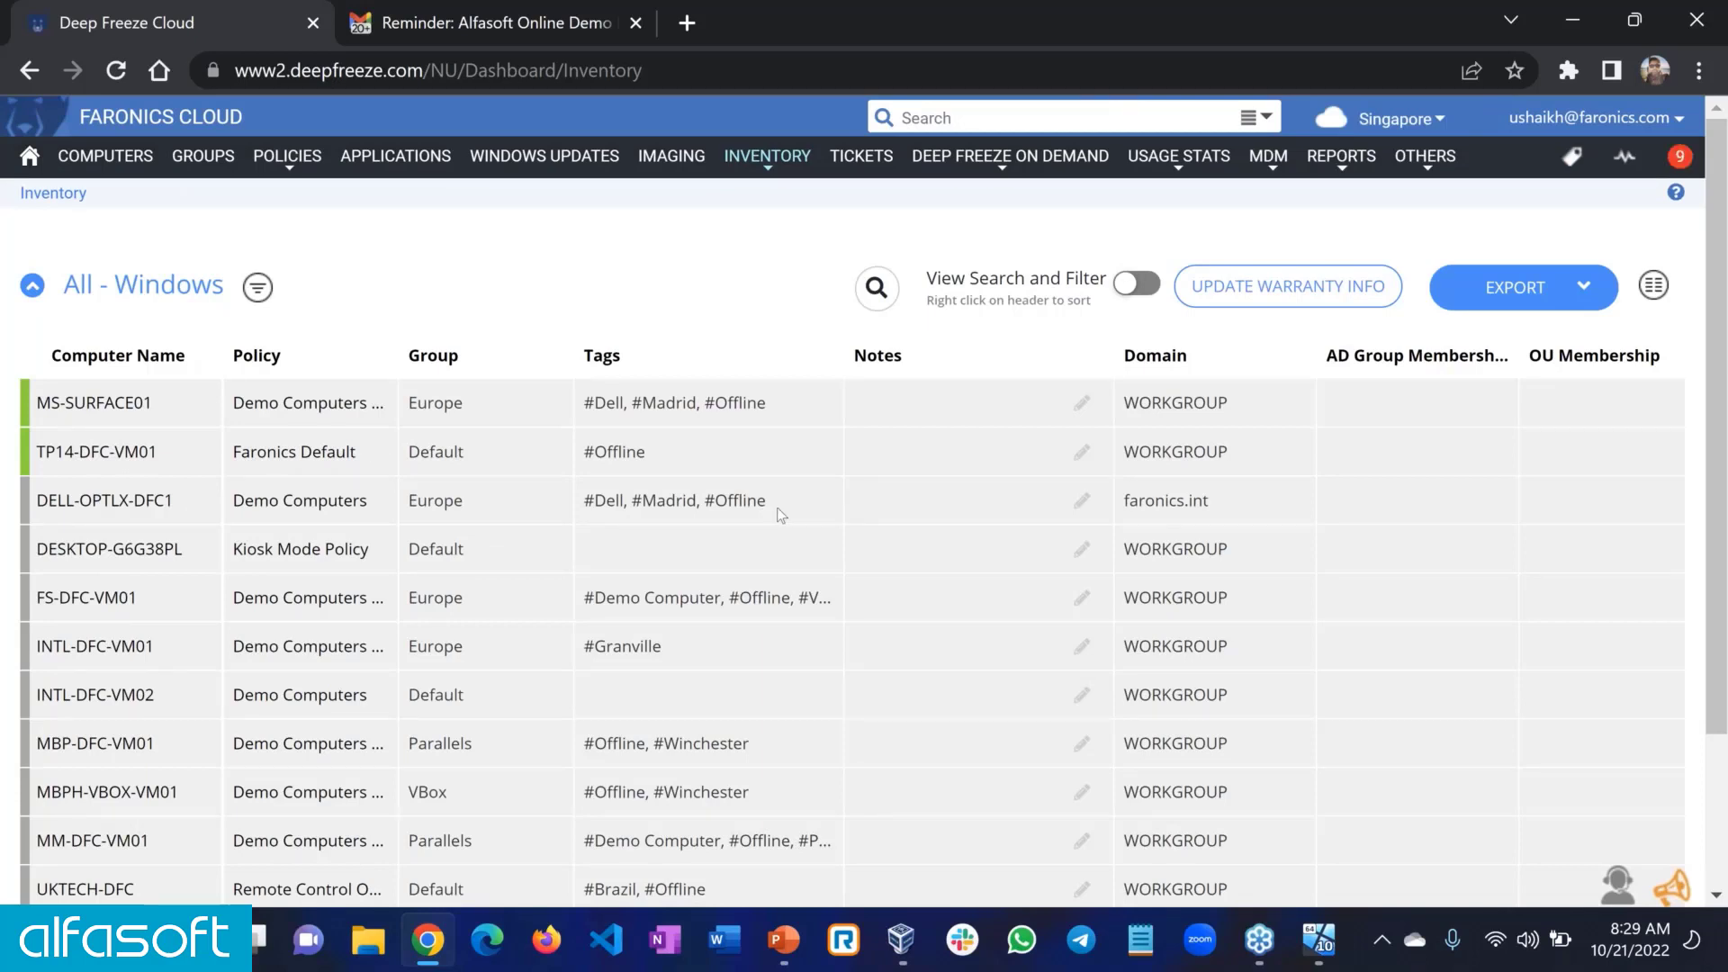
# - Examine the Windows inventory table across all its columns up to the warranty information, and check the available export formats
pyautogui.scroll(-1, 921, 638)
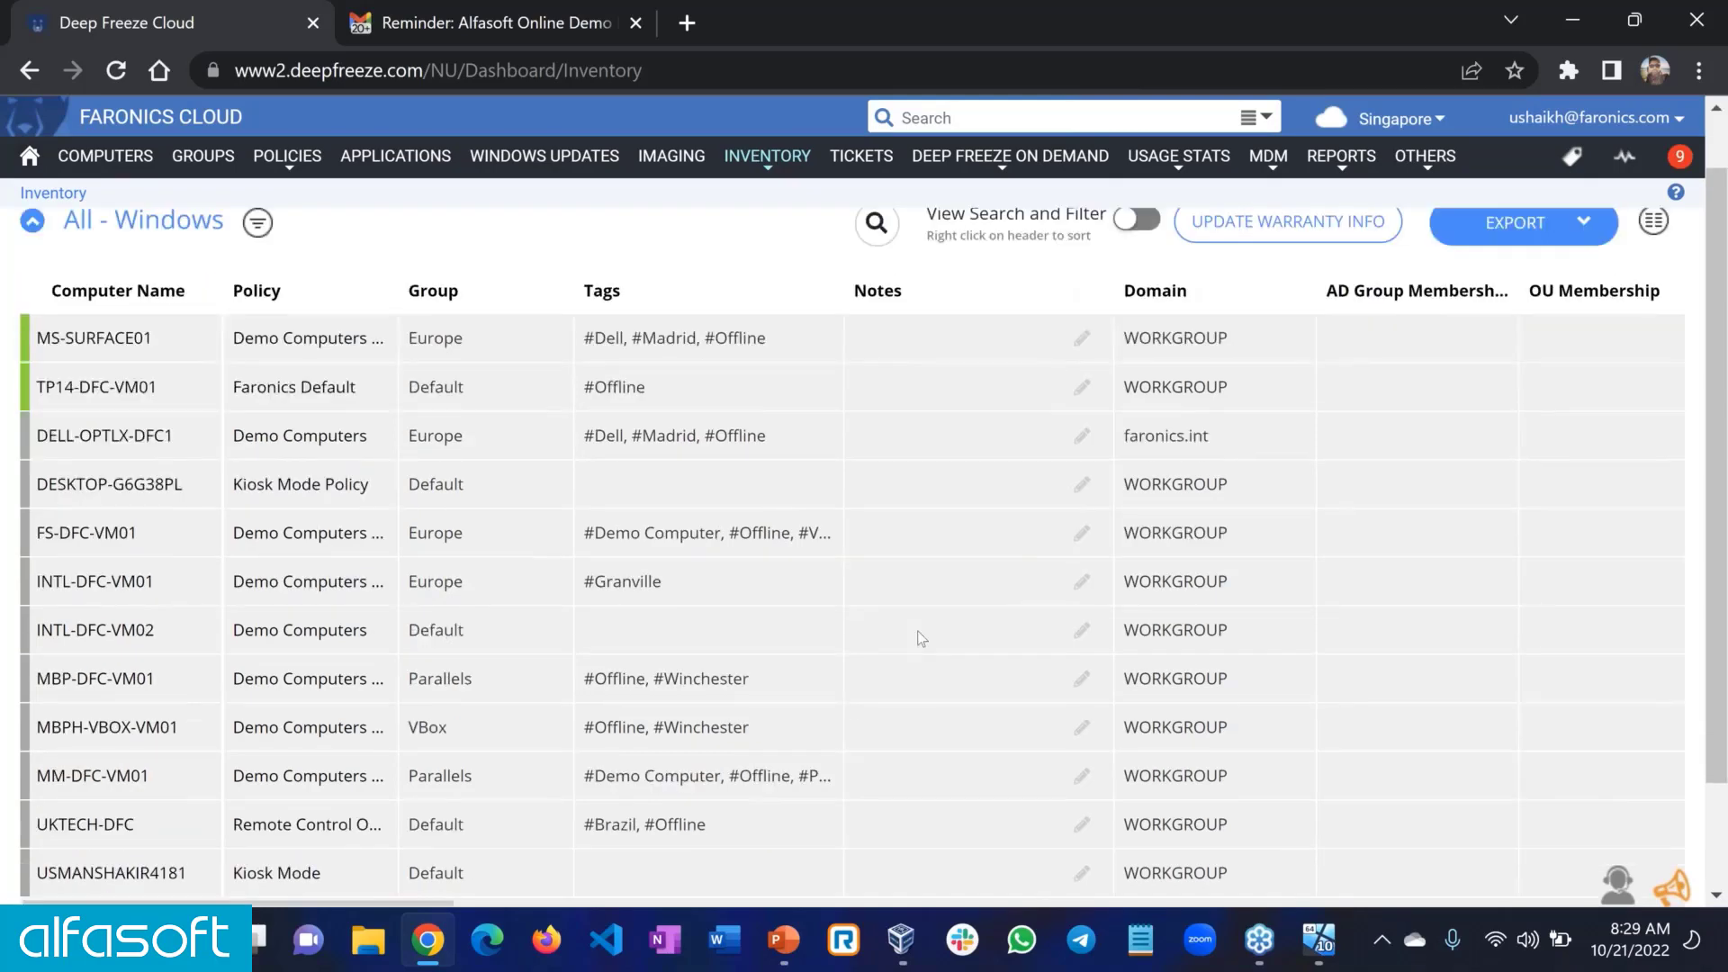
pyautogui.scroll(-1, 405, 858)
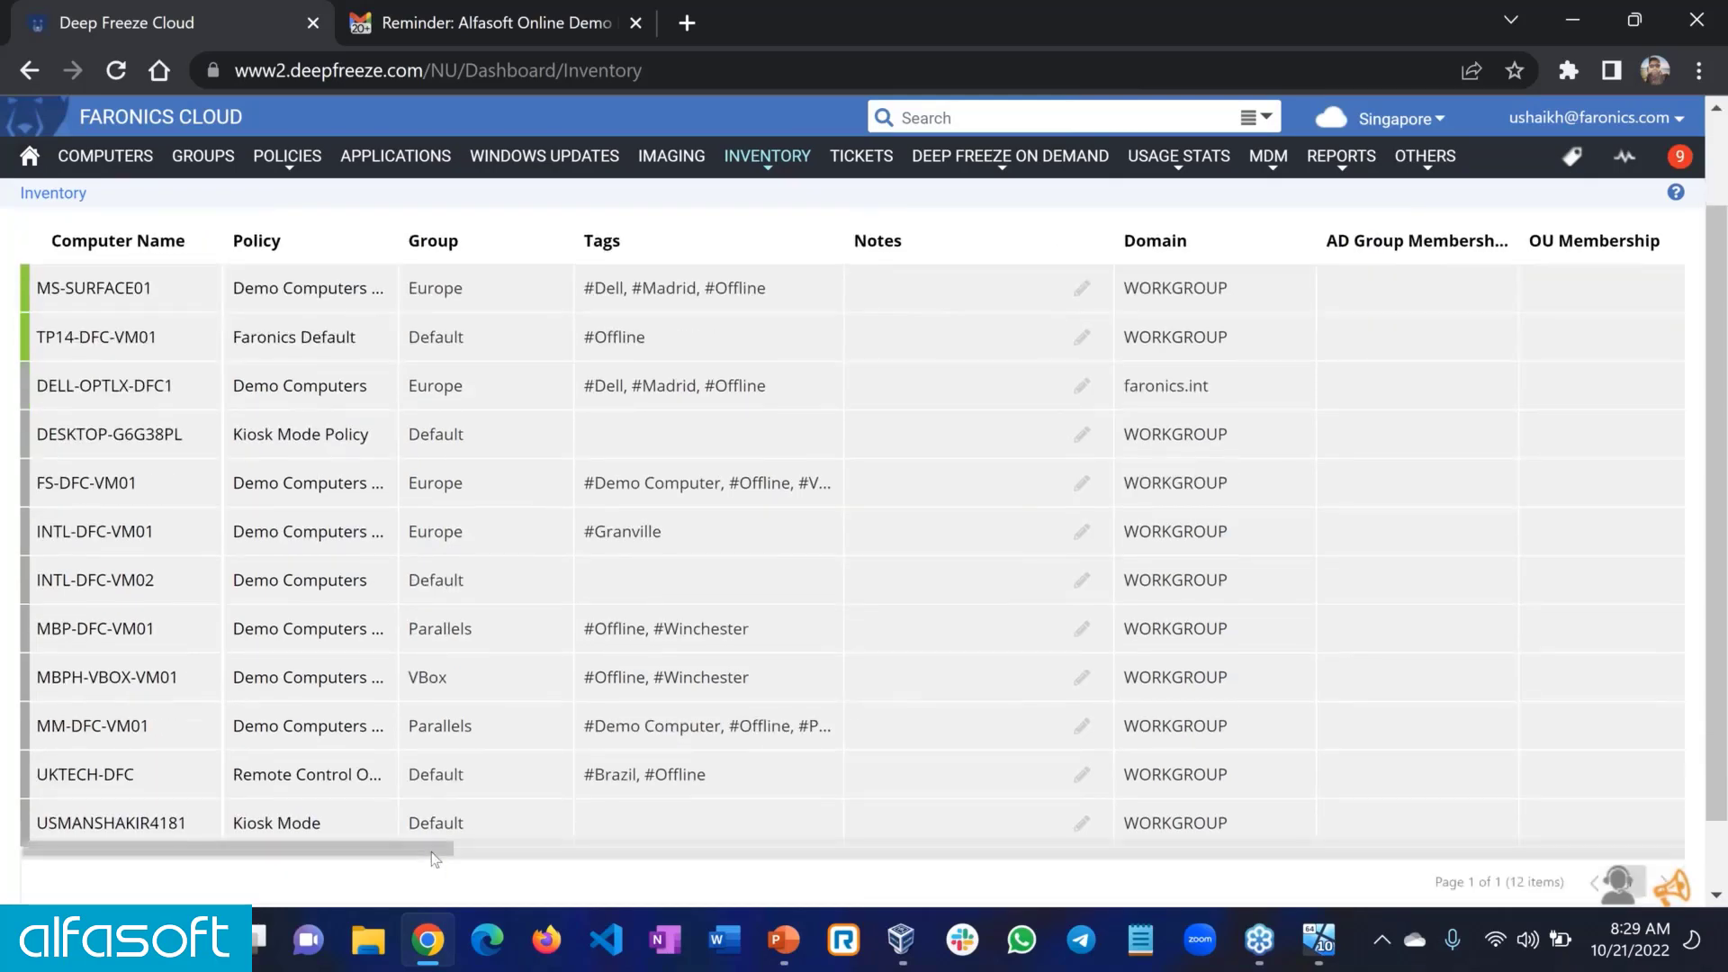
pyautogui.hscroll(3, 433, 857)
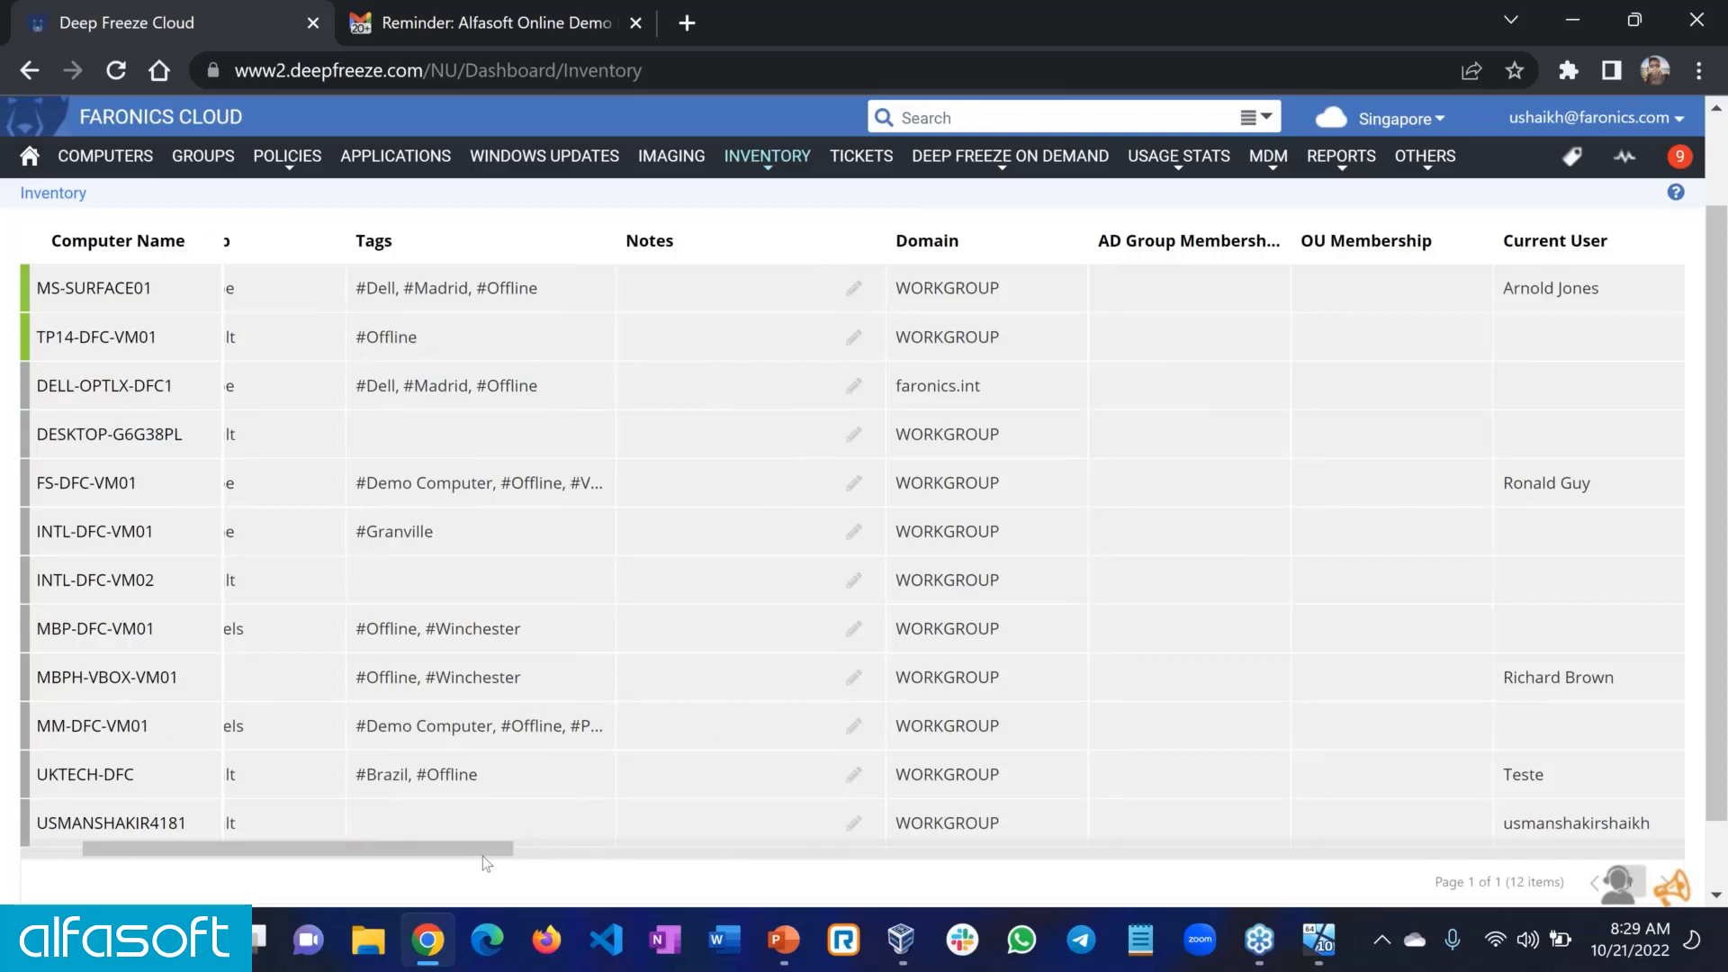
pyautogui.hscroll(1, 495, 860)
pyautogui.hscroll(2, 529, 858)
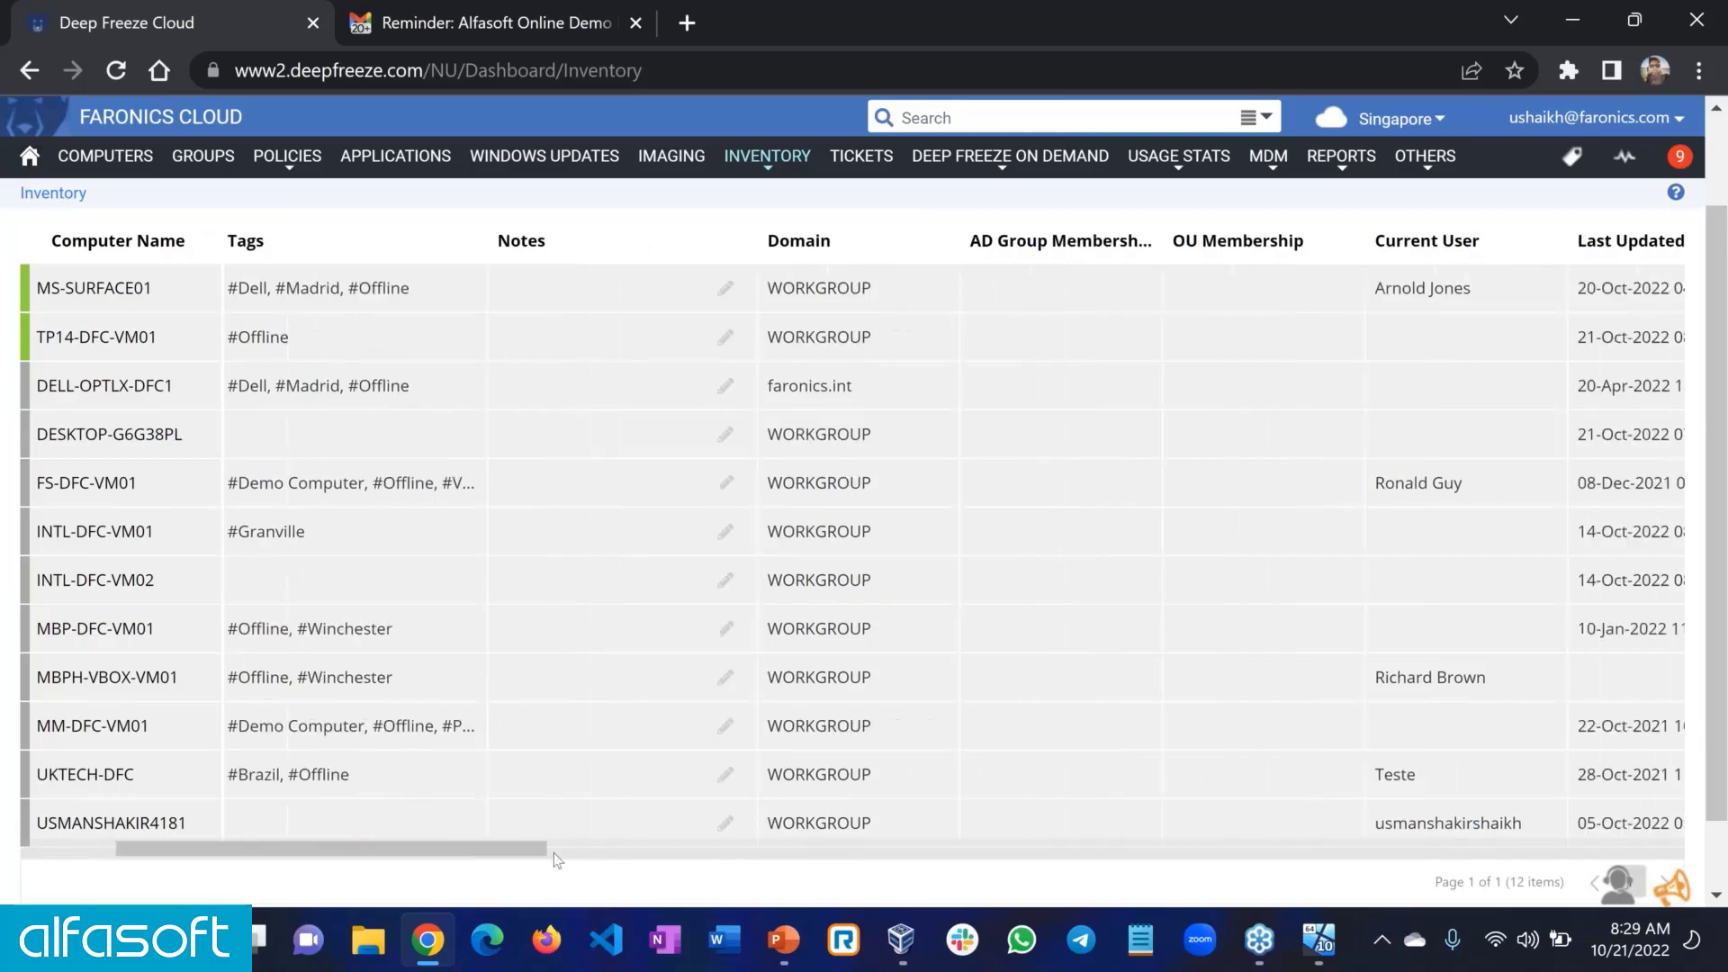
pyautogui.moveTo(559, 859); pyautogui.dragTo(830, 373)
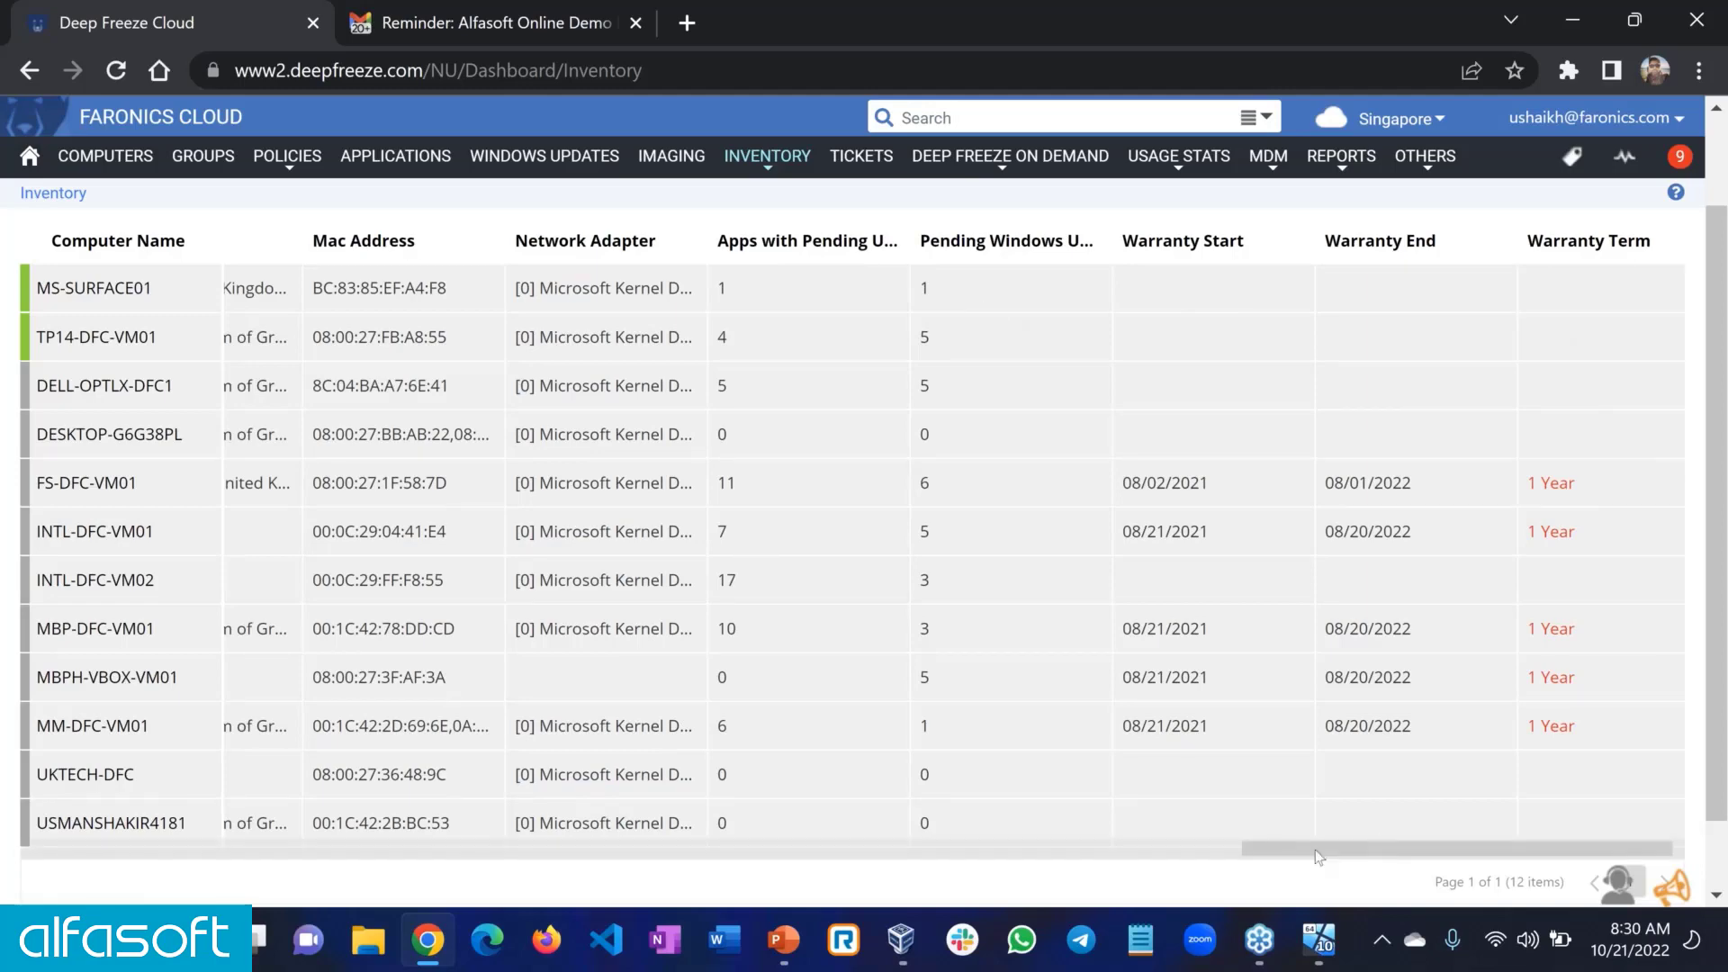
pyautogui.hscroll(-2, 1381, 843)
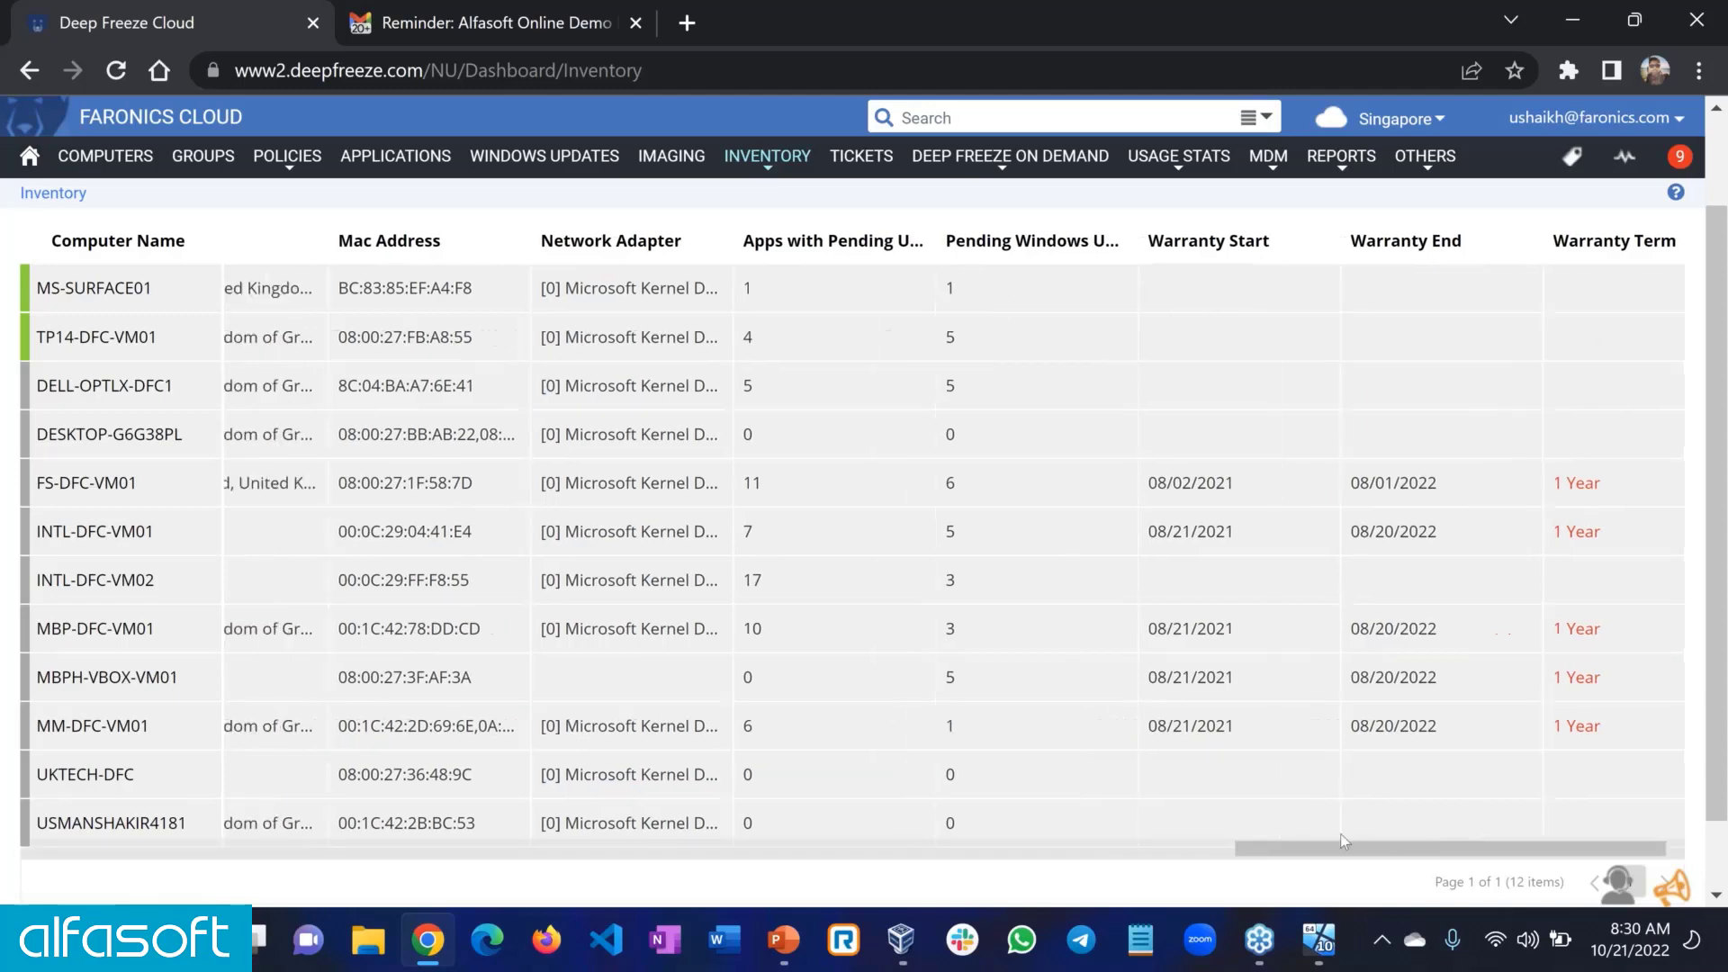
pyautogui.moveTo(1341, 835); pyautogui.dragTo(126, 810)
pyautogui.scroll(1, 502, 482)
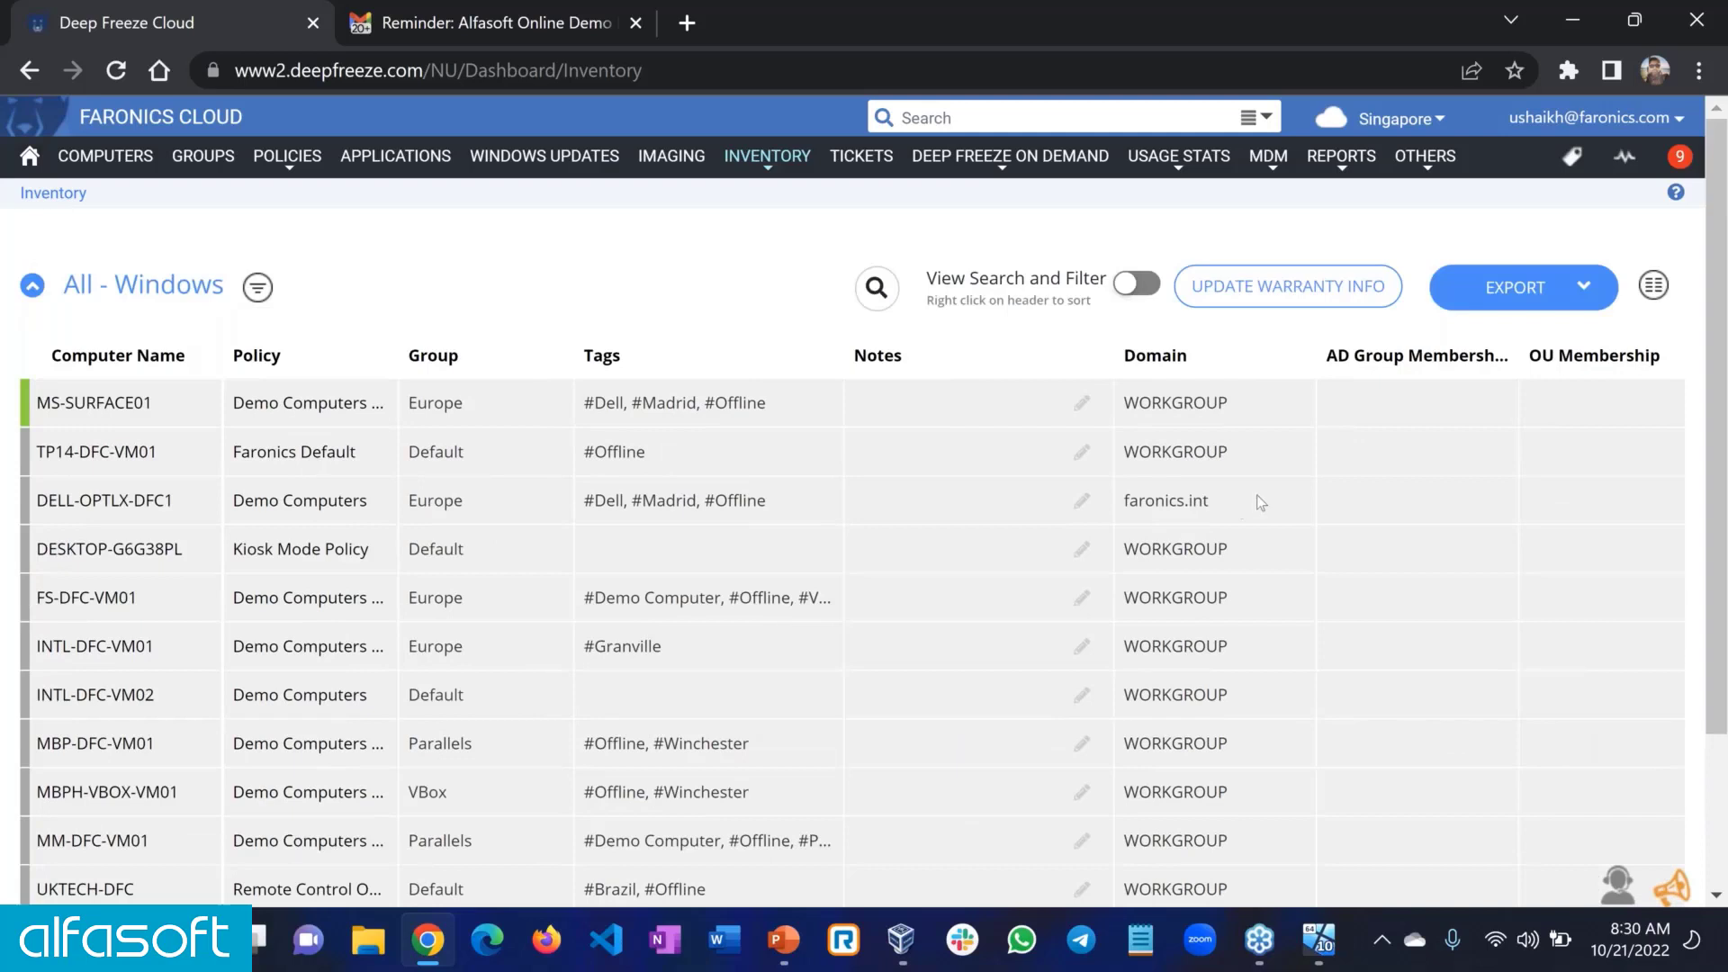
pyautogui.click(1562, 296)
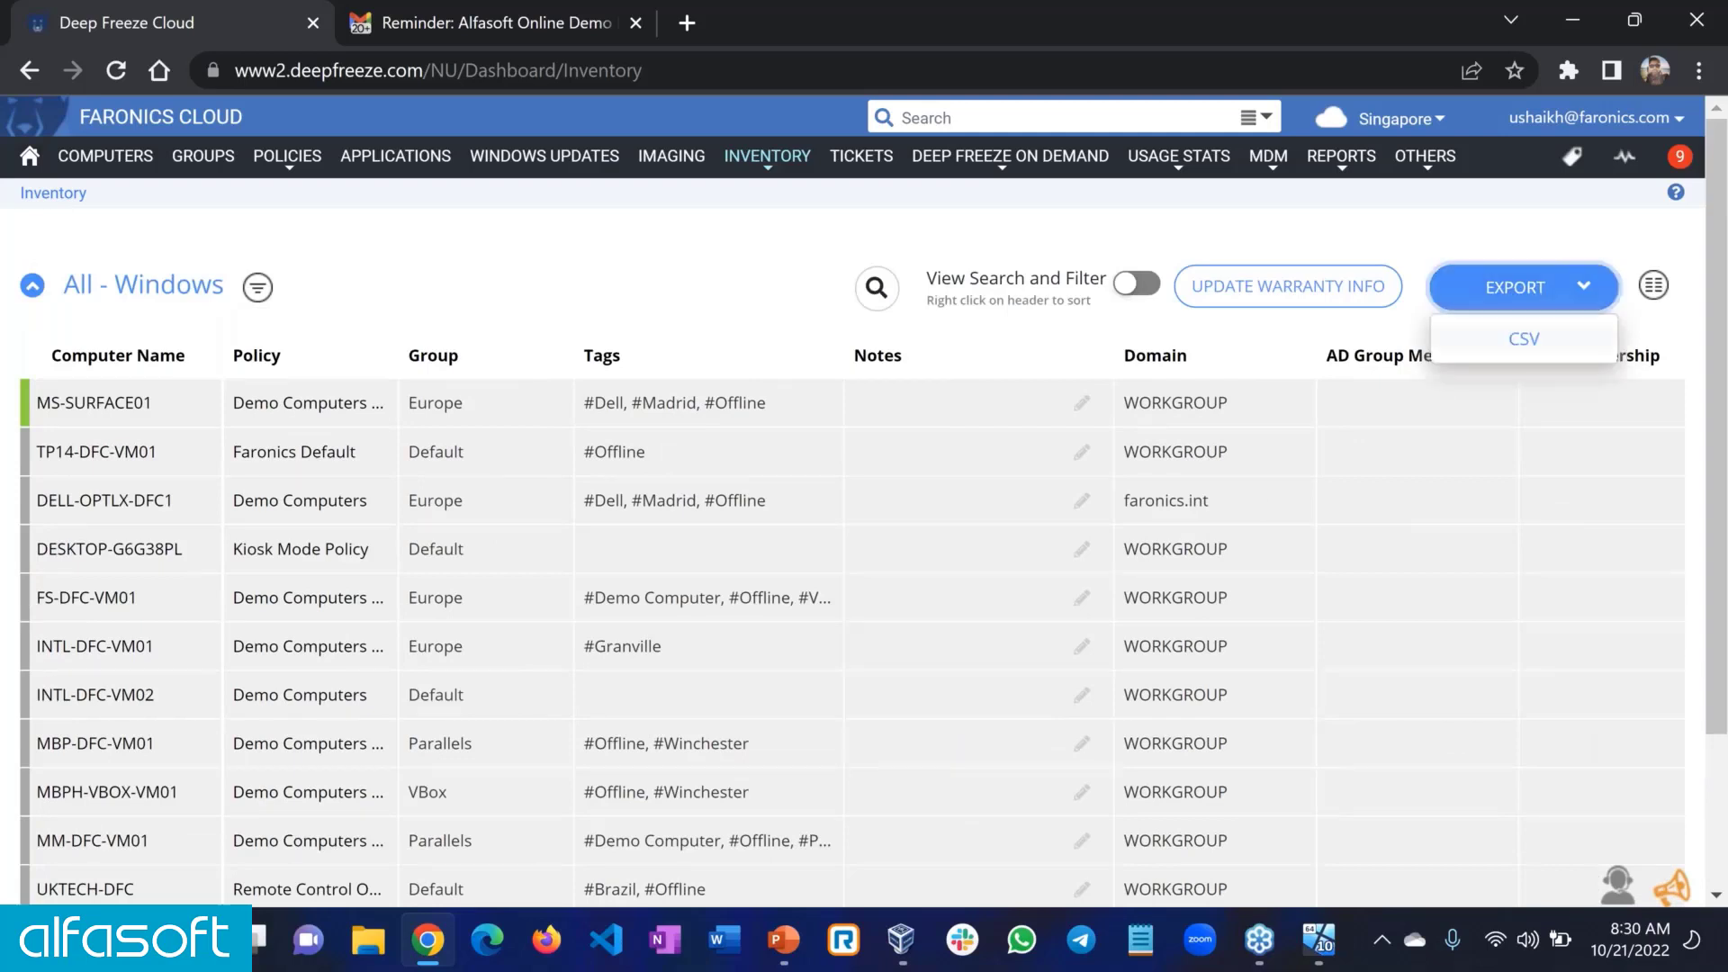
pyautogui.click(513, 246)
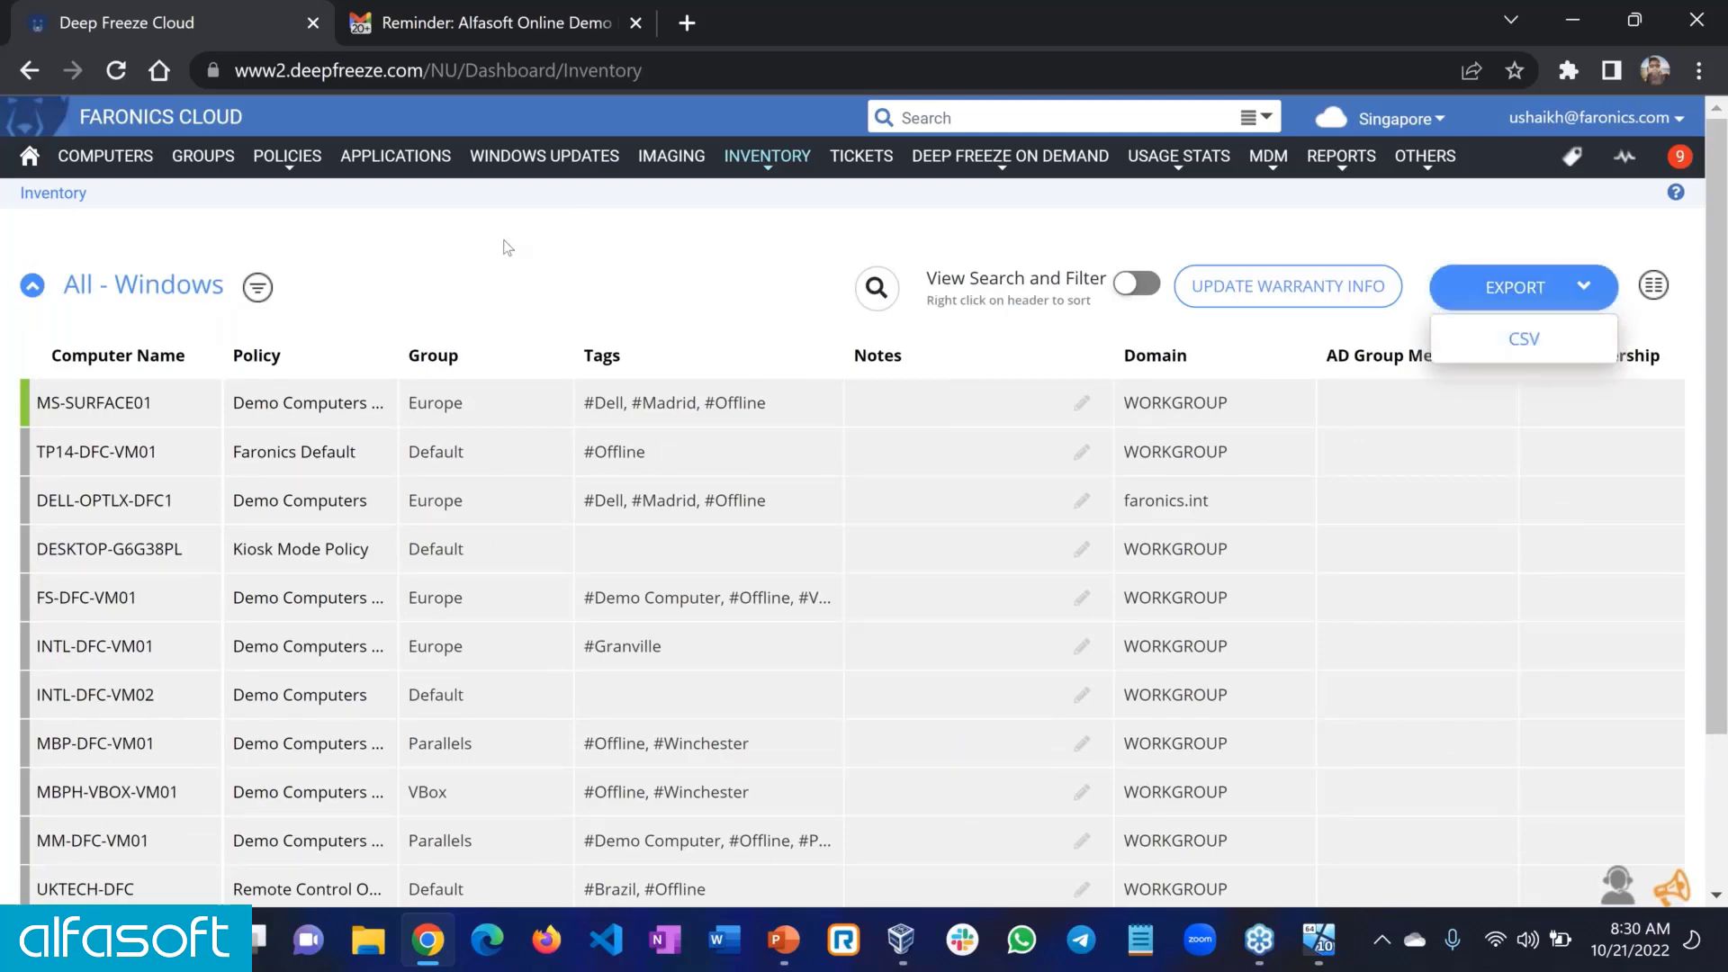
# - View the full computer details of MS-SURFACE01 down to its drive information, and close them
pyautogui.click(101, 402)
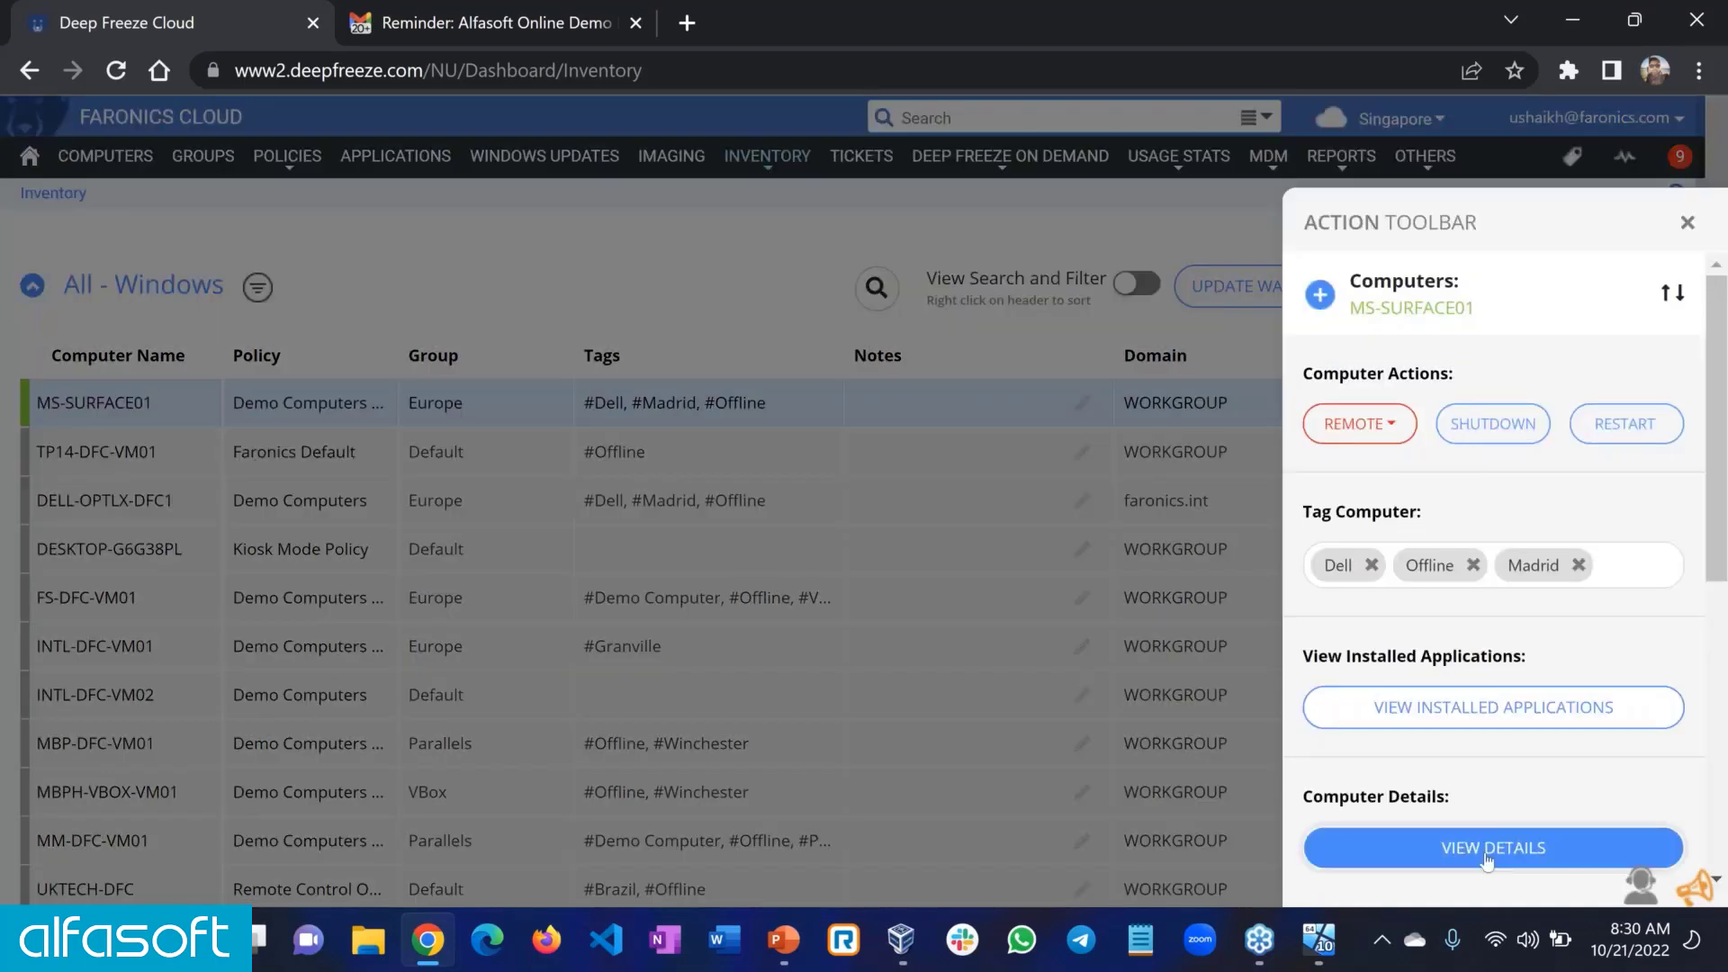
pyautogui.click(1488, 862)
pyautogui.scroll(-5, 790, 587)
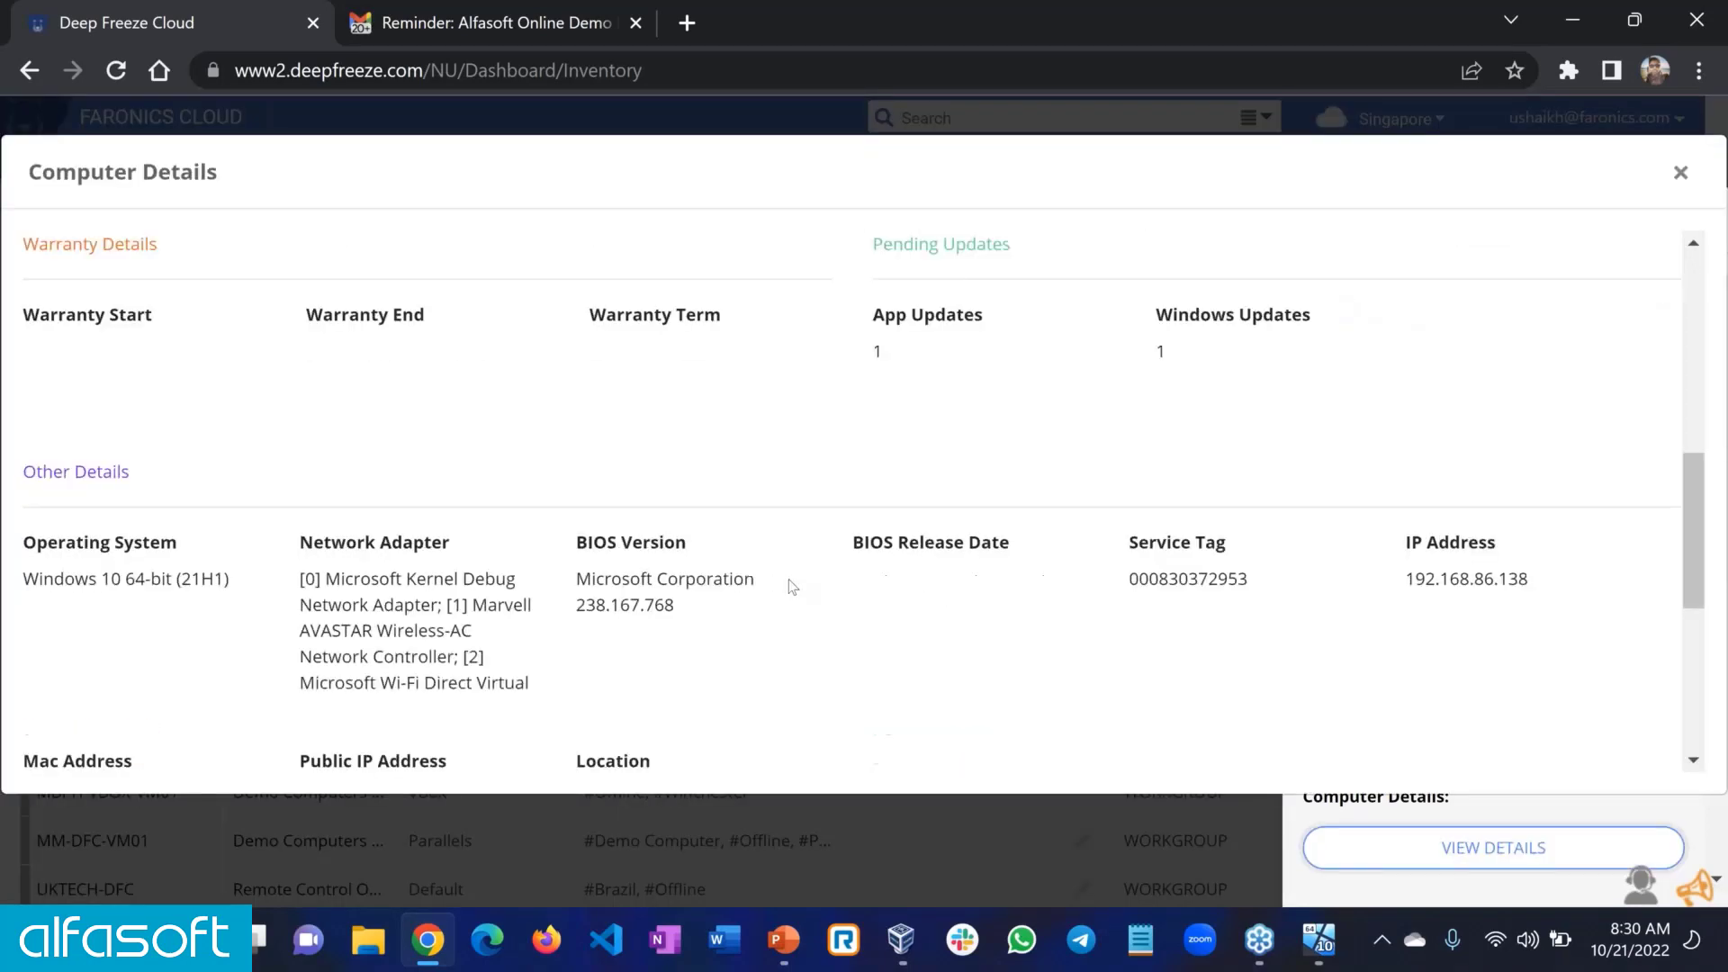
pyautogui.scroll(-5, 791, 587)
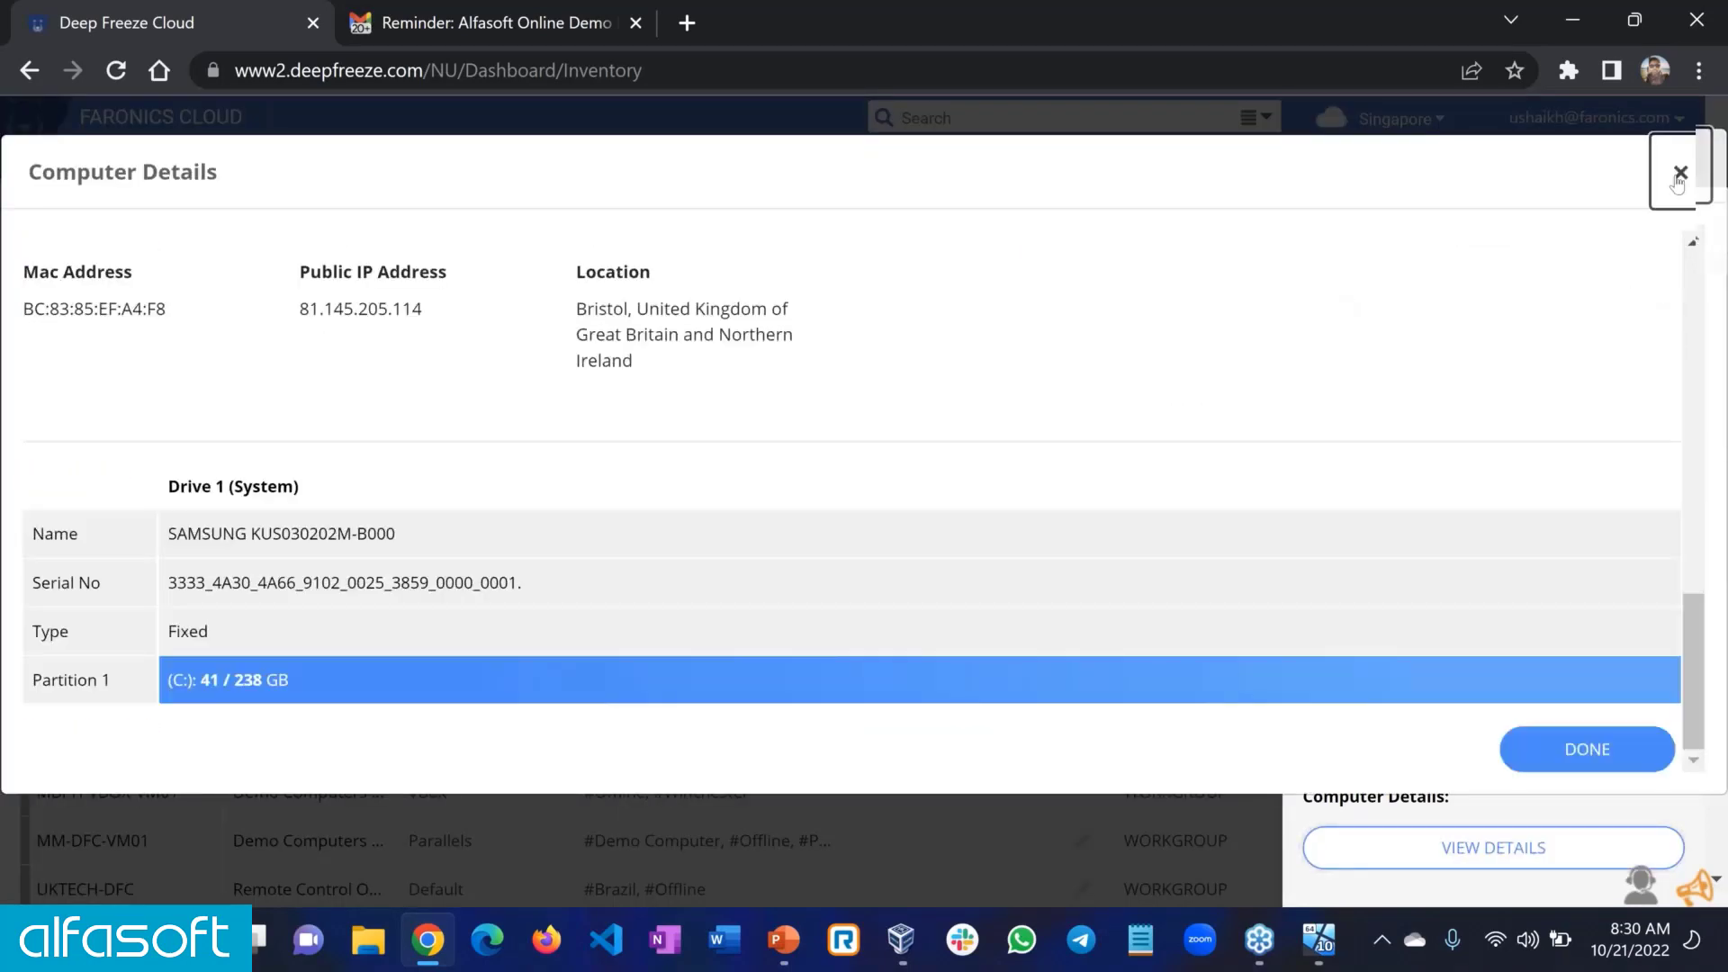
pyautogui.click(1677, 176)
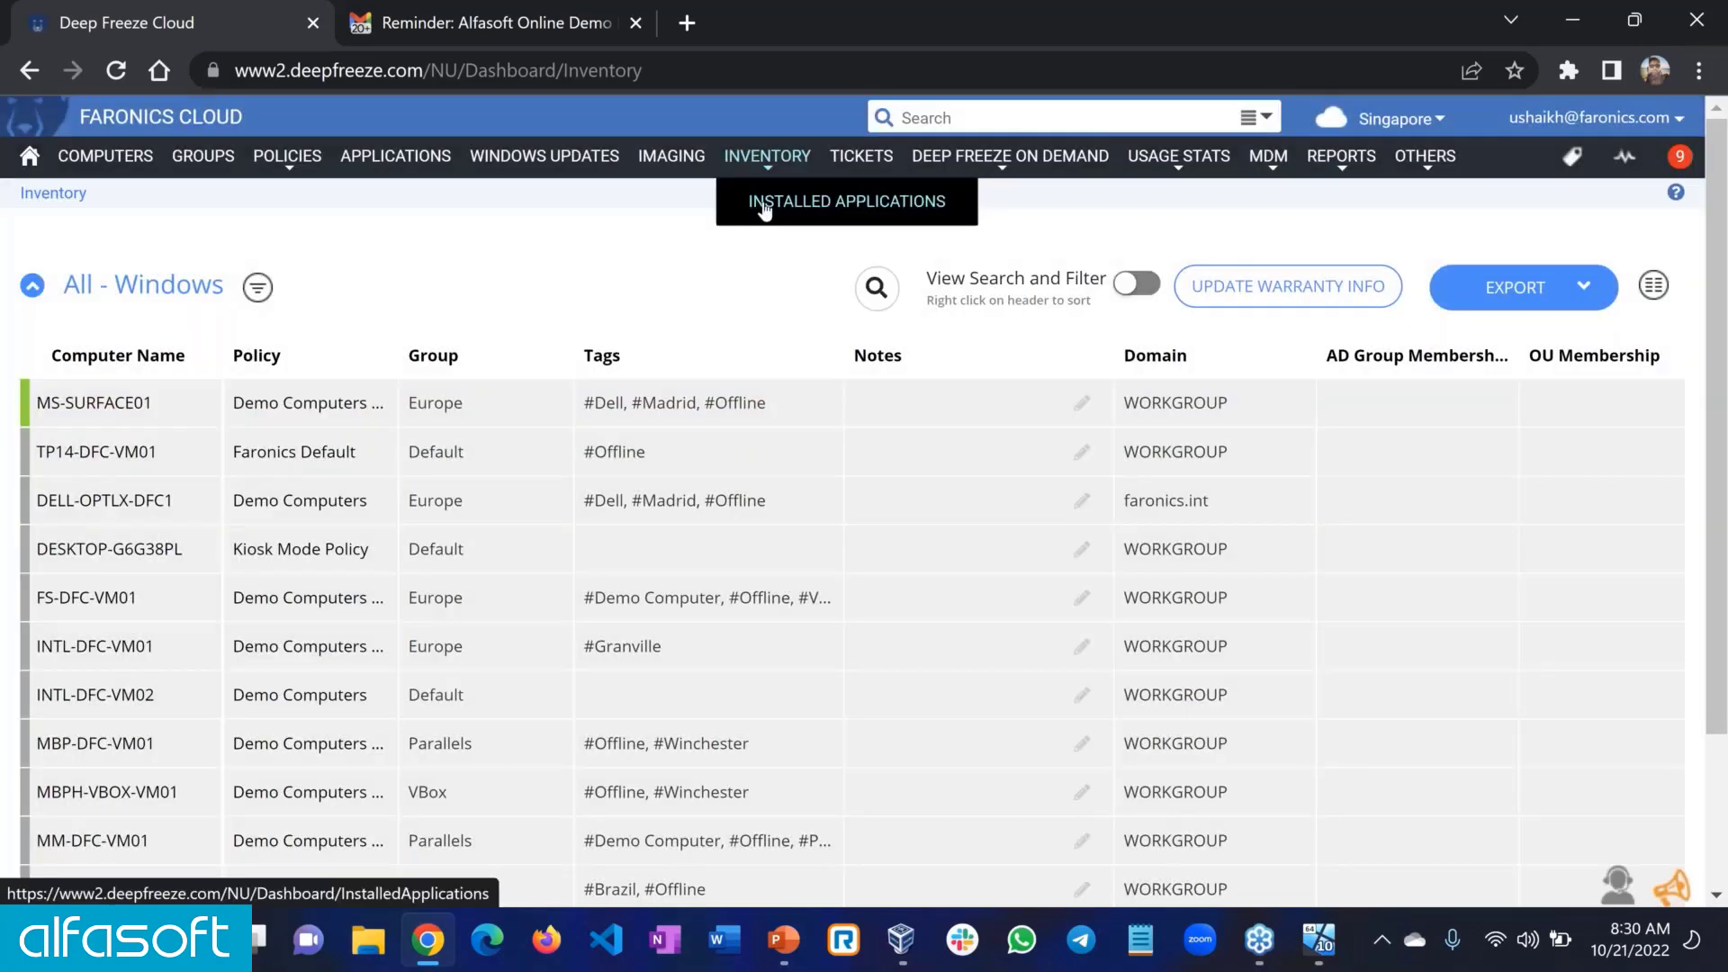
# - Open the Installed Applications inventory and examine the listed products, versions and publishers
pyautogui.click(765, 204)
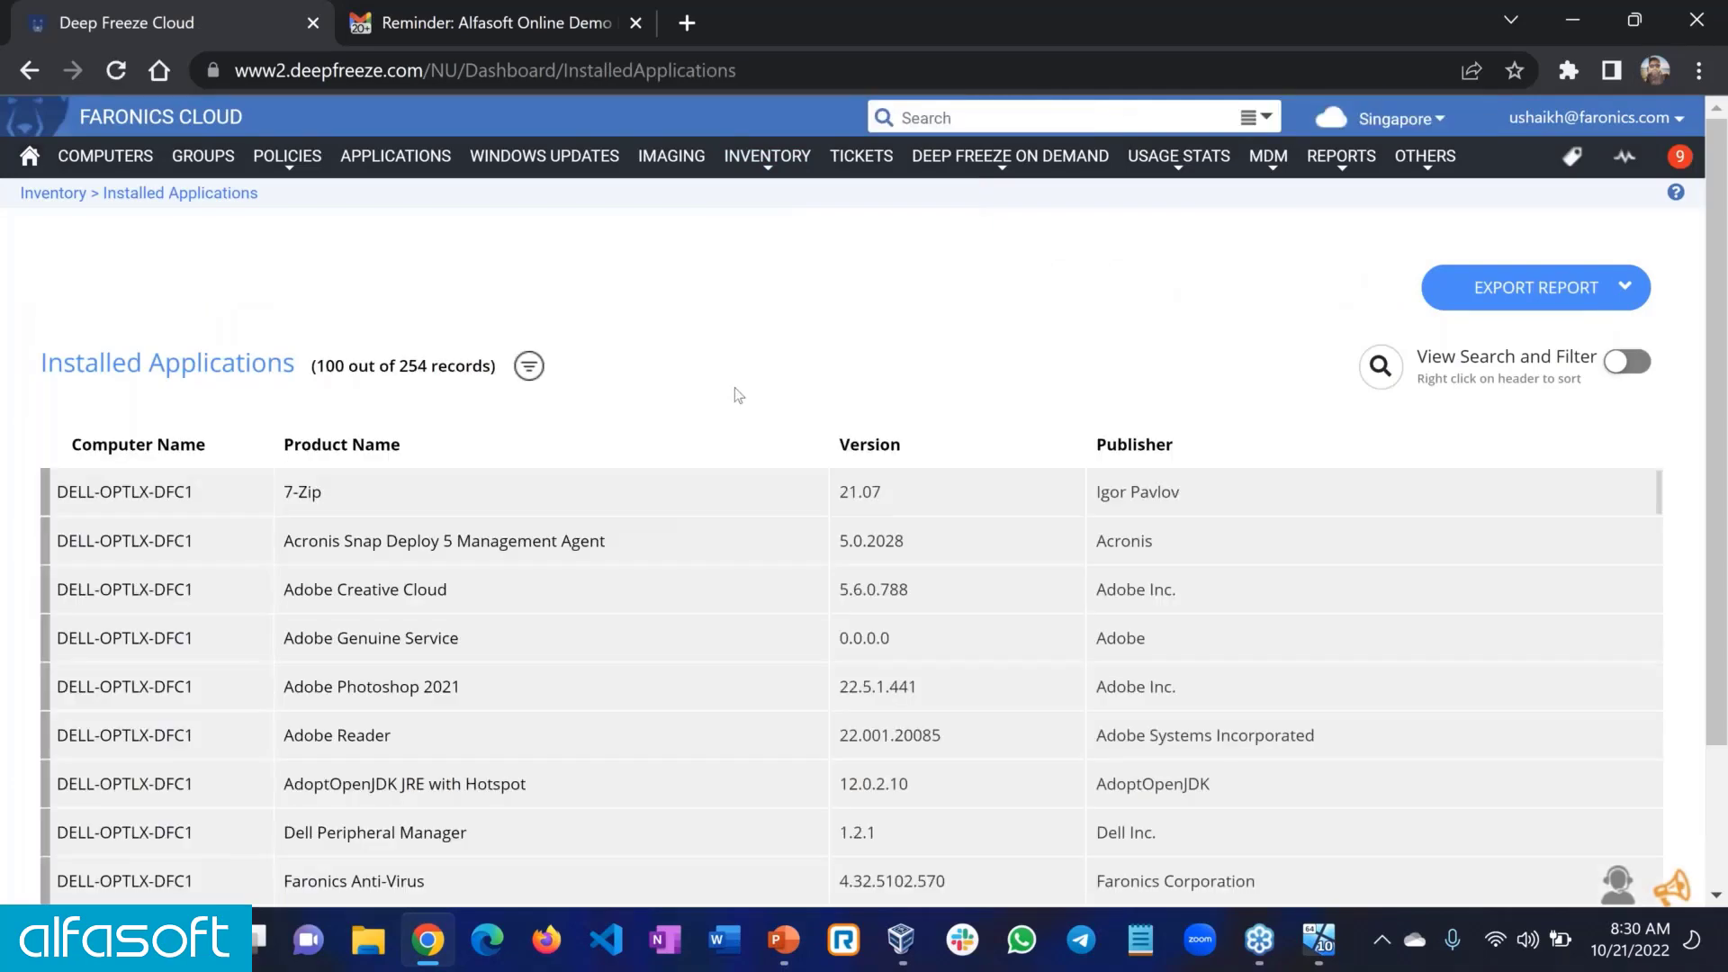
pyautogui.scroll(-1, 736, 394)
pyautogui.scroll(-1, 737, 394)
pyautogui.scroll(-3, 483, 580)
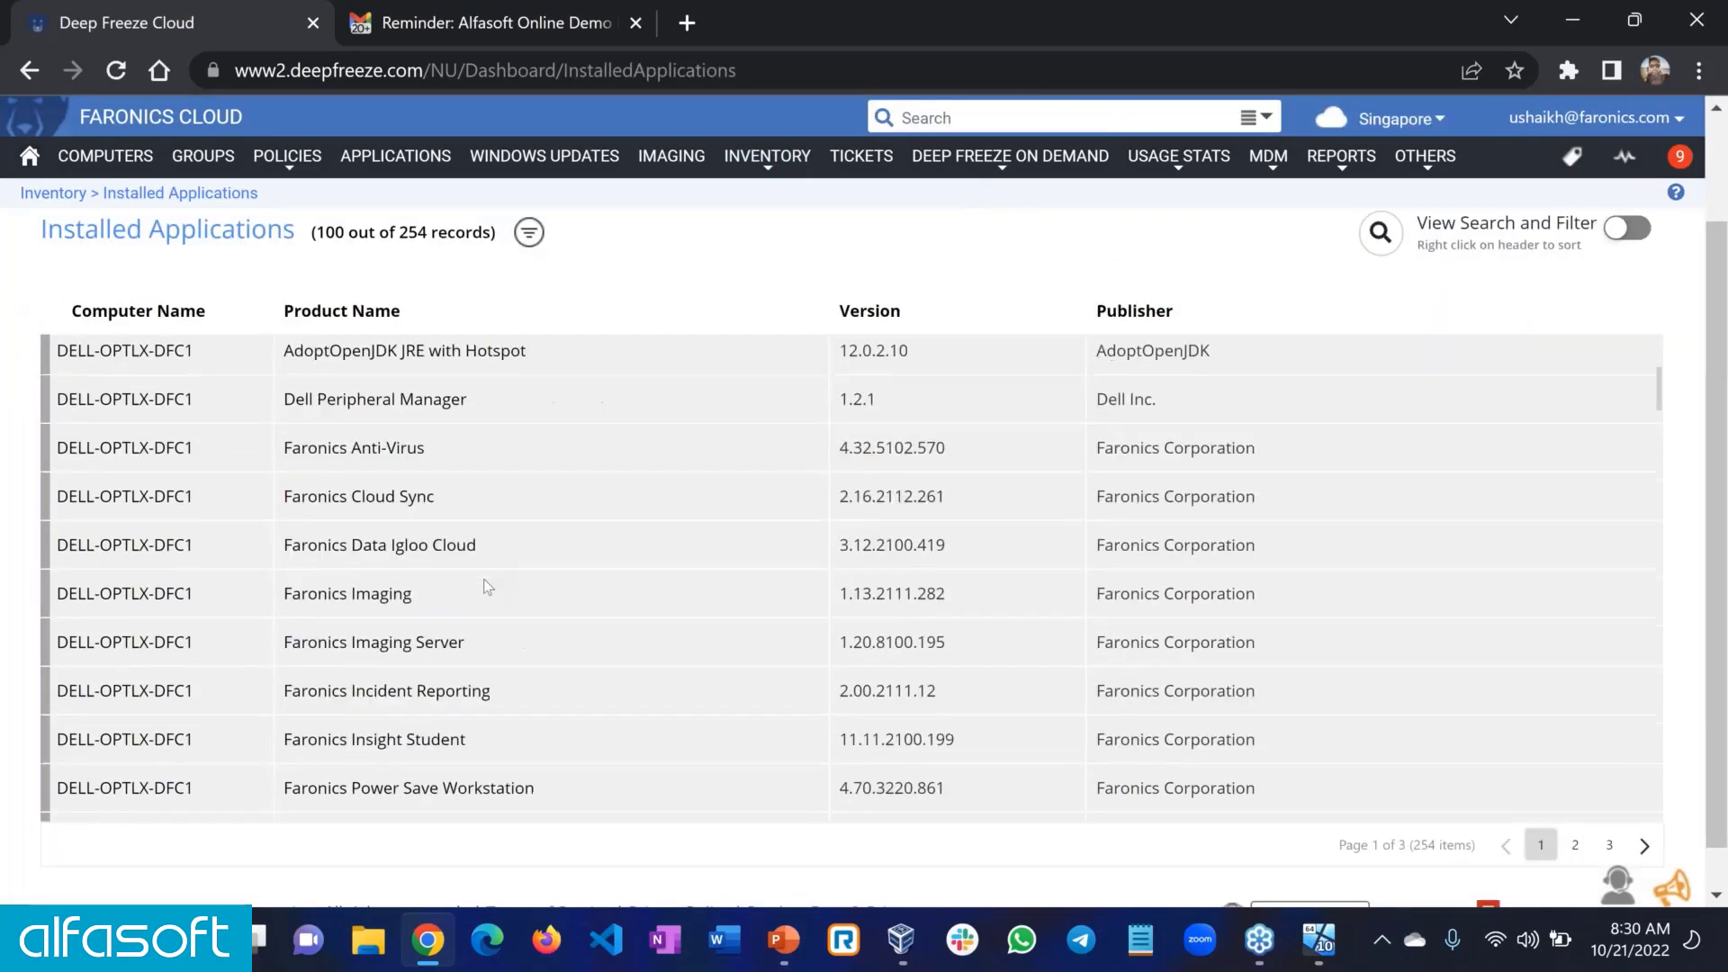
pyautogui.scroll(-4, 487, 587)
pyautogui.scroll(-3, 487, 587)
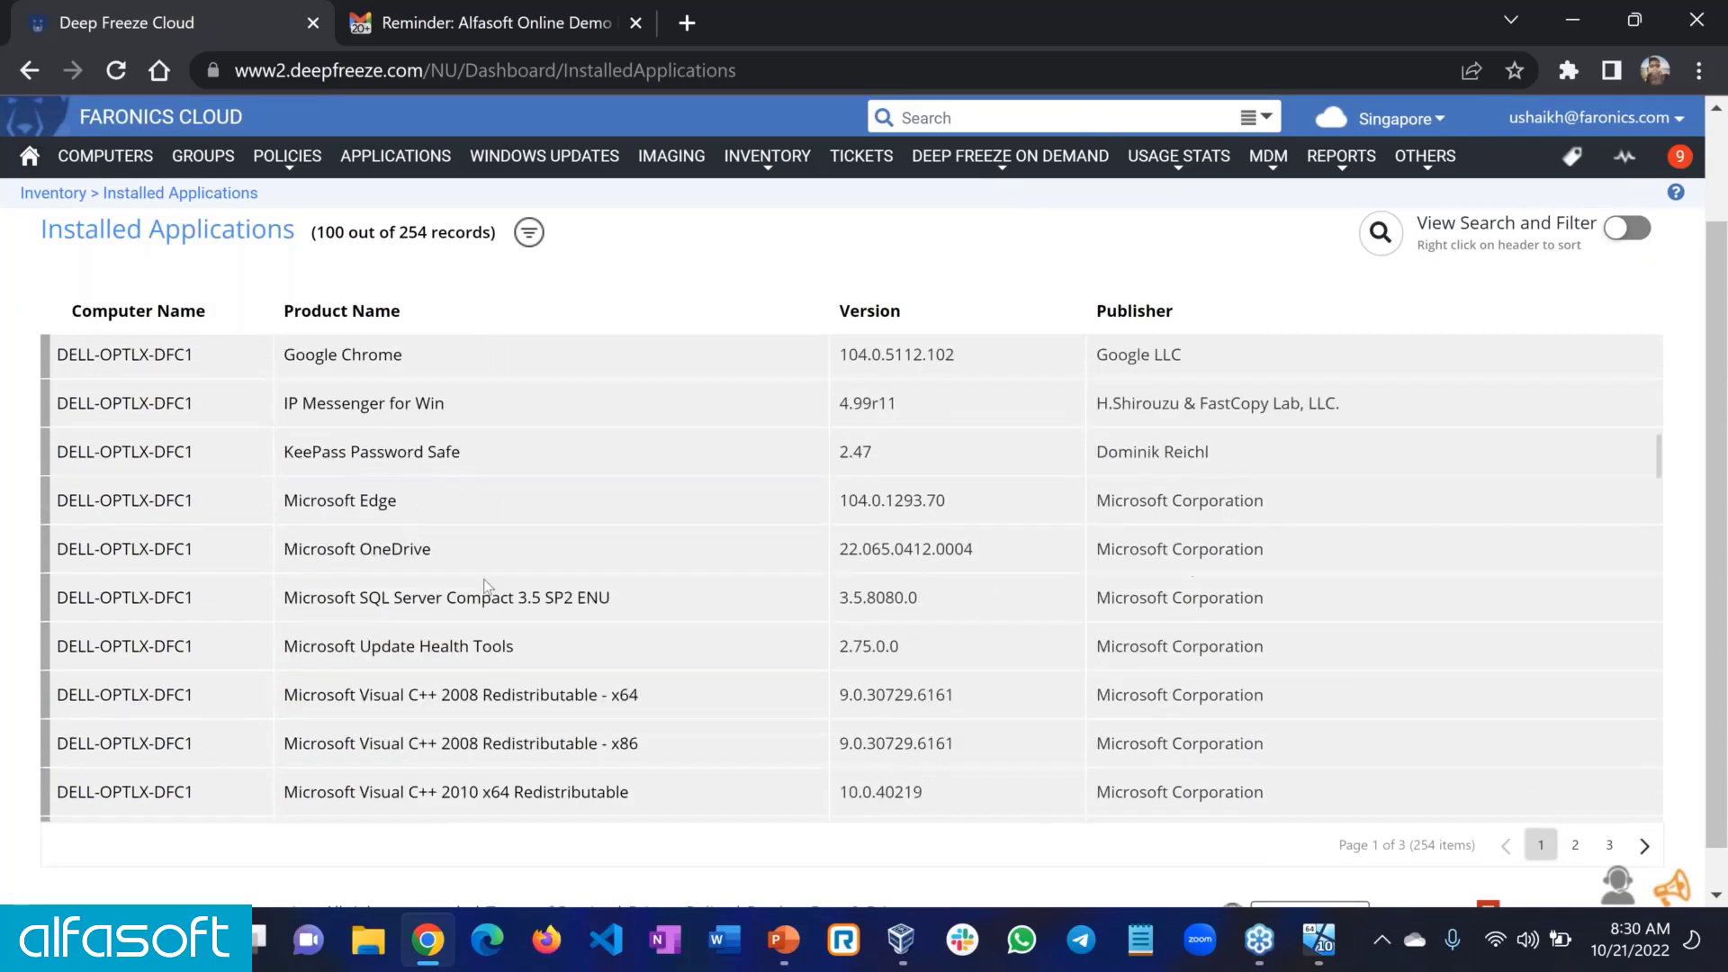
pyautogui.scroll(3, 486, 587)
pyautogui.scroll(5, 486, 587)
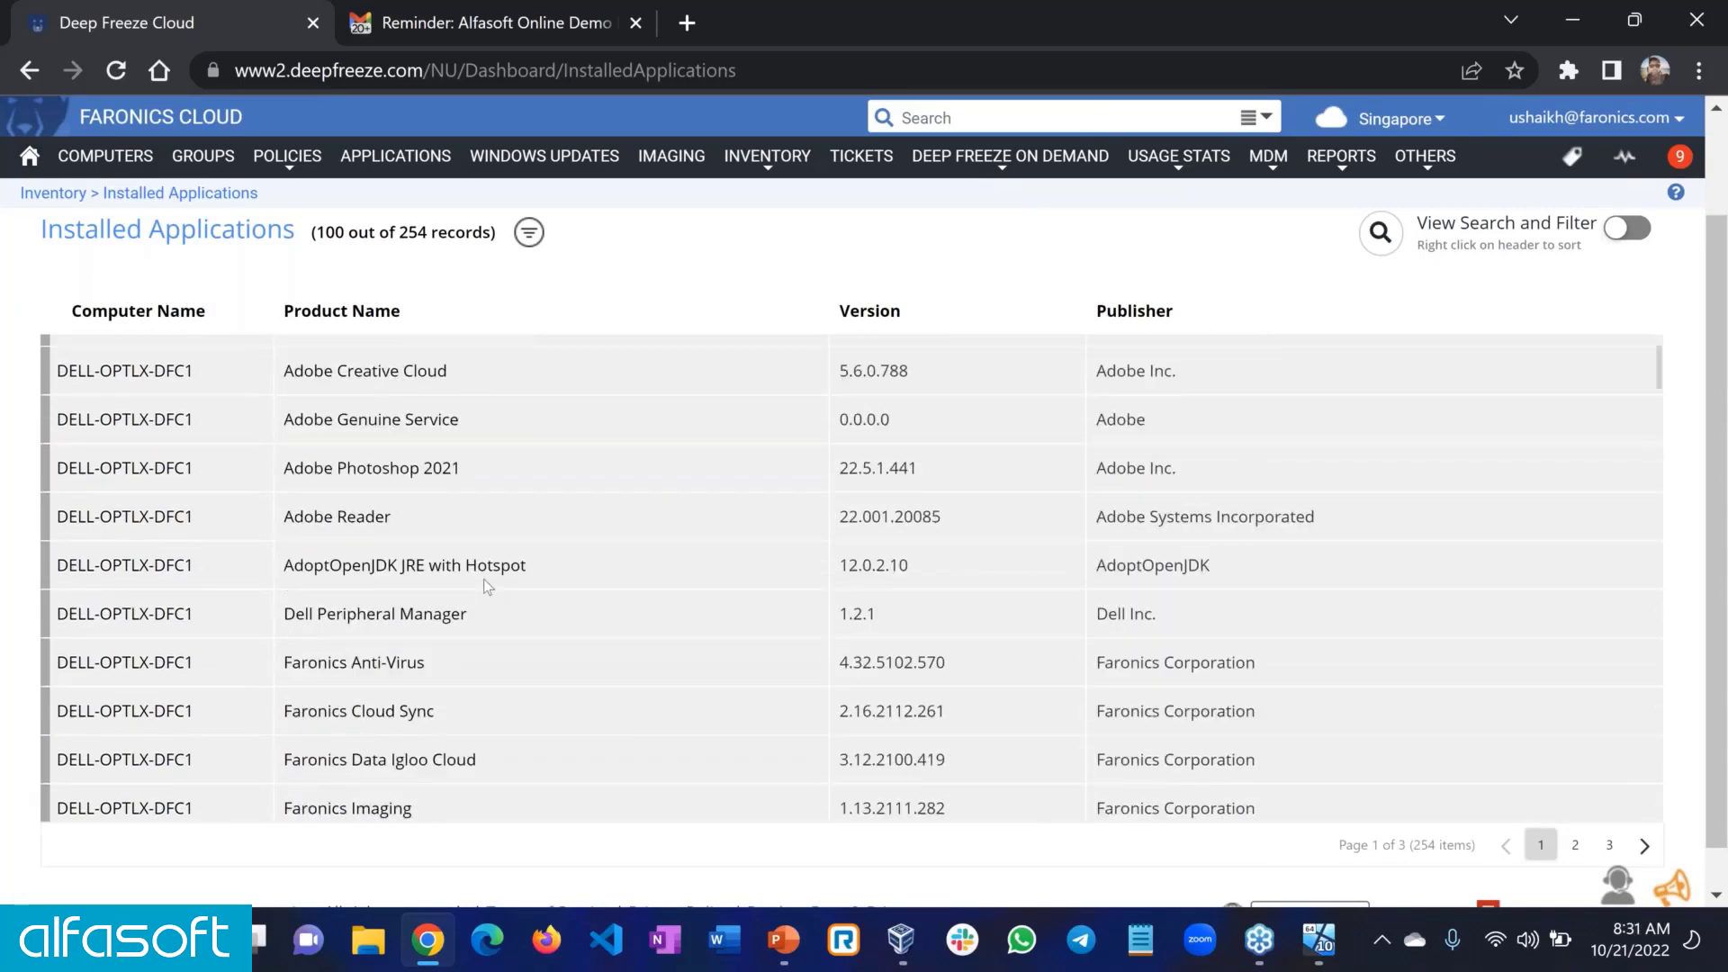
pyautogui.scroll(3, 483, 585)
# - Enable View Search and Filter and filter the installed applications by the product name 7-Zip
pyautogui.click(1629, 295)
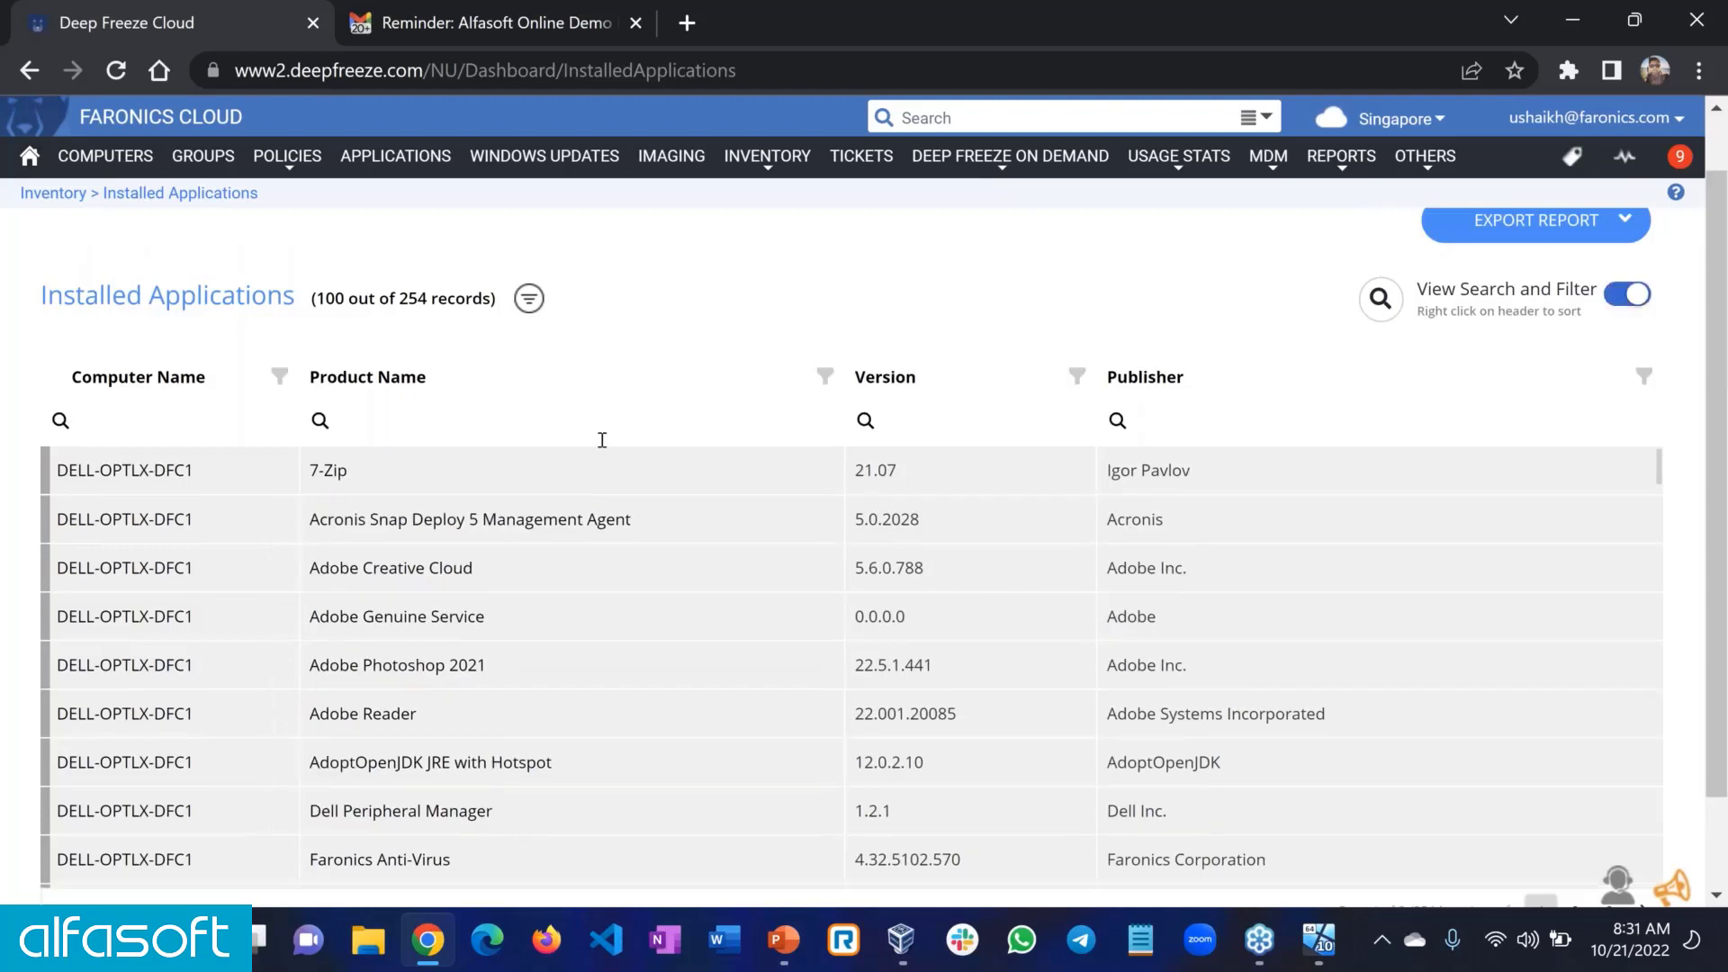
pyautogui.click(825, 377)
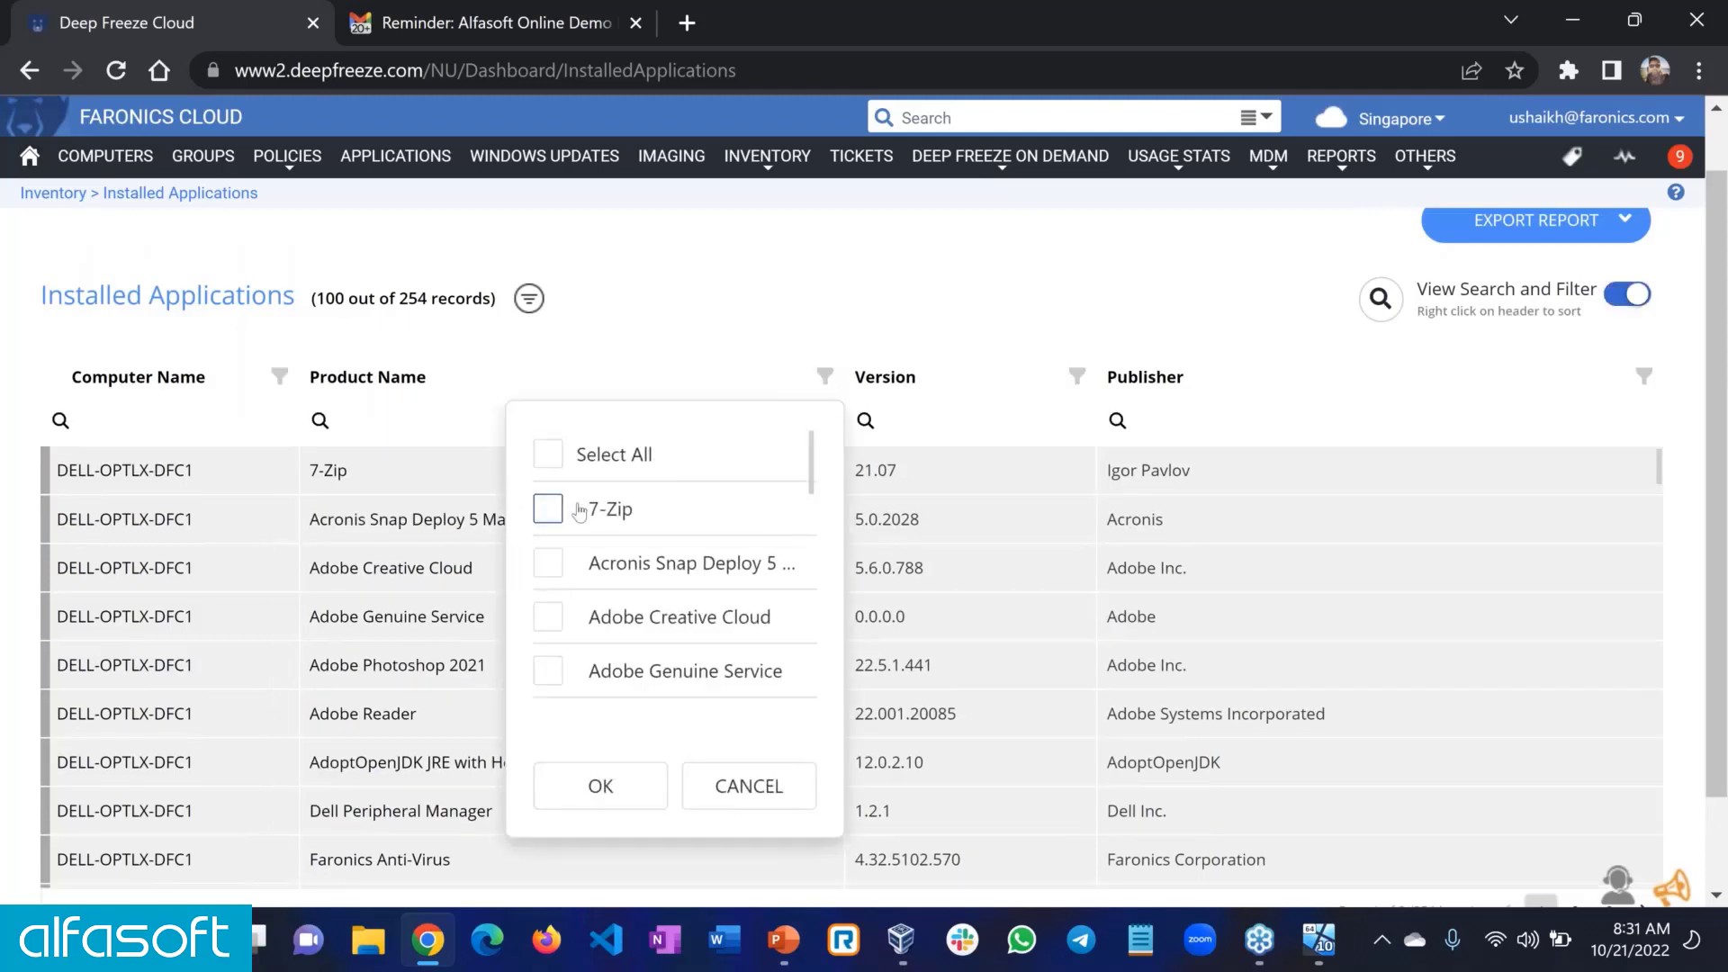
pyautogui.click(579, 511)
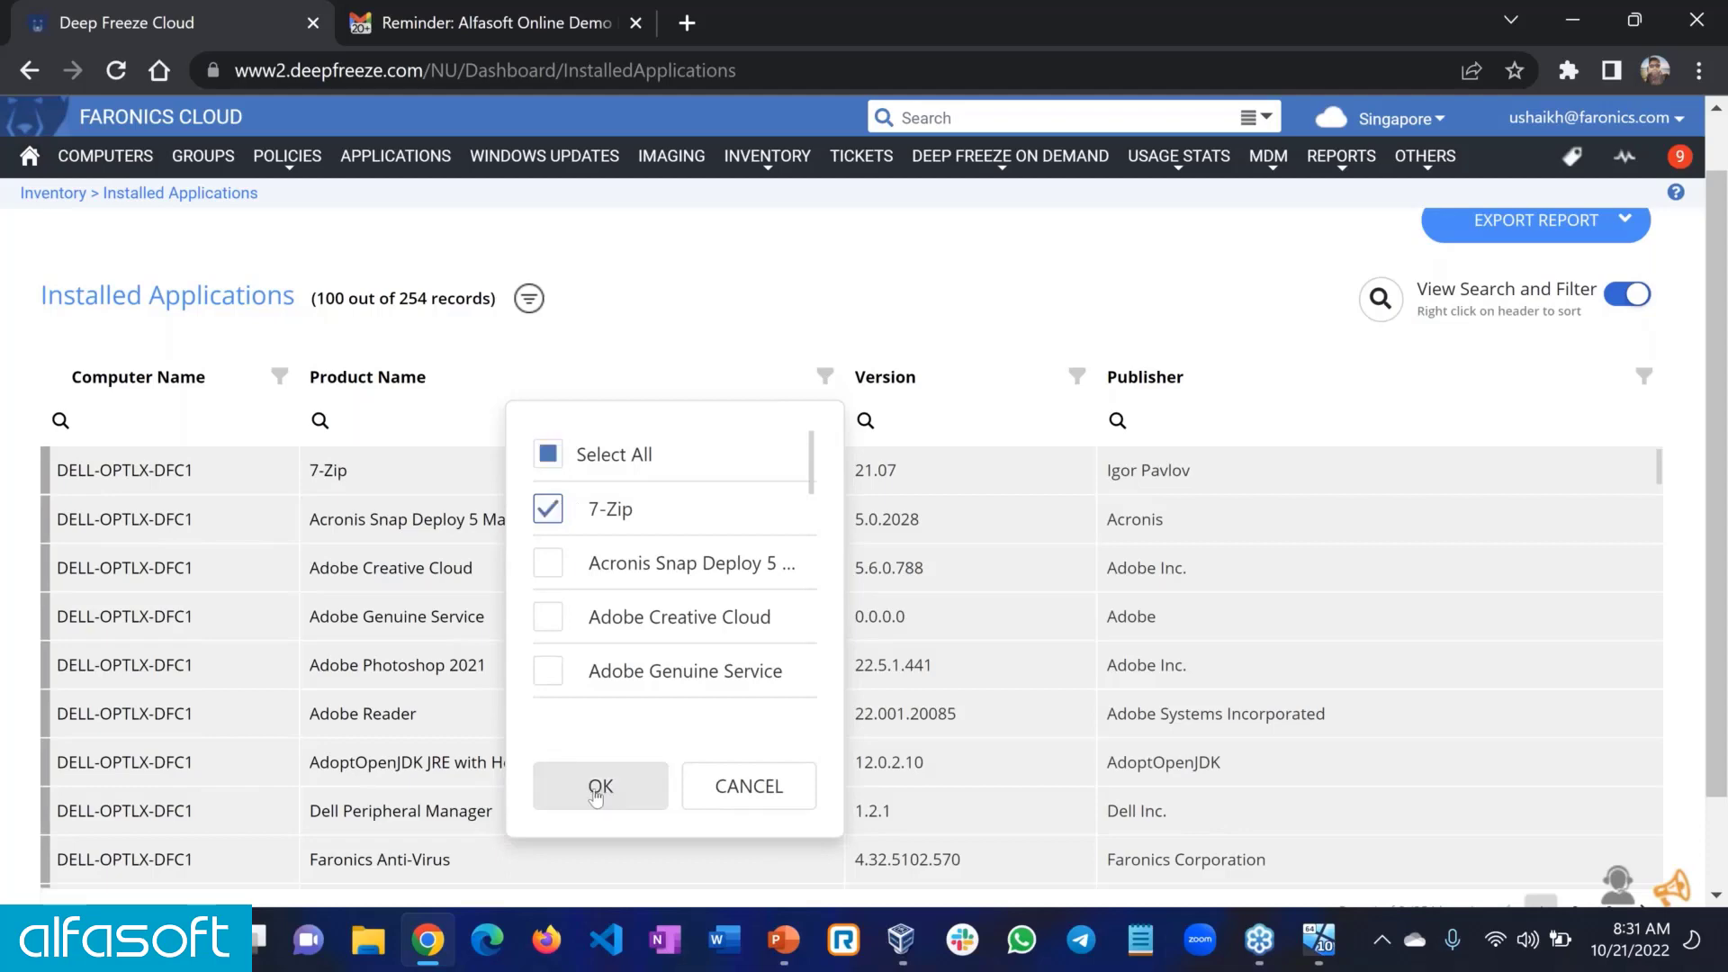
pyautogui.click(601, 786)
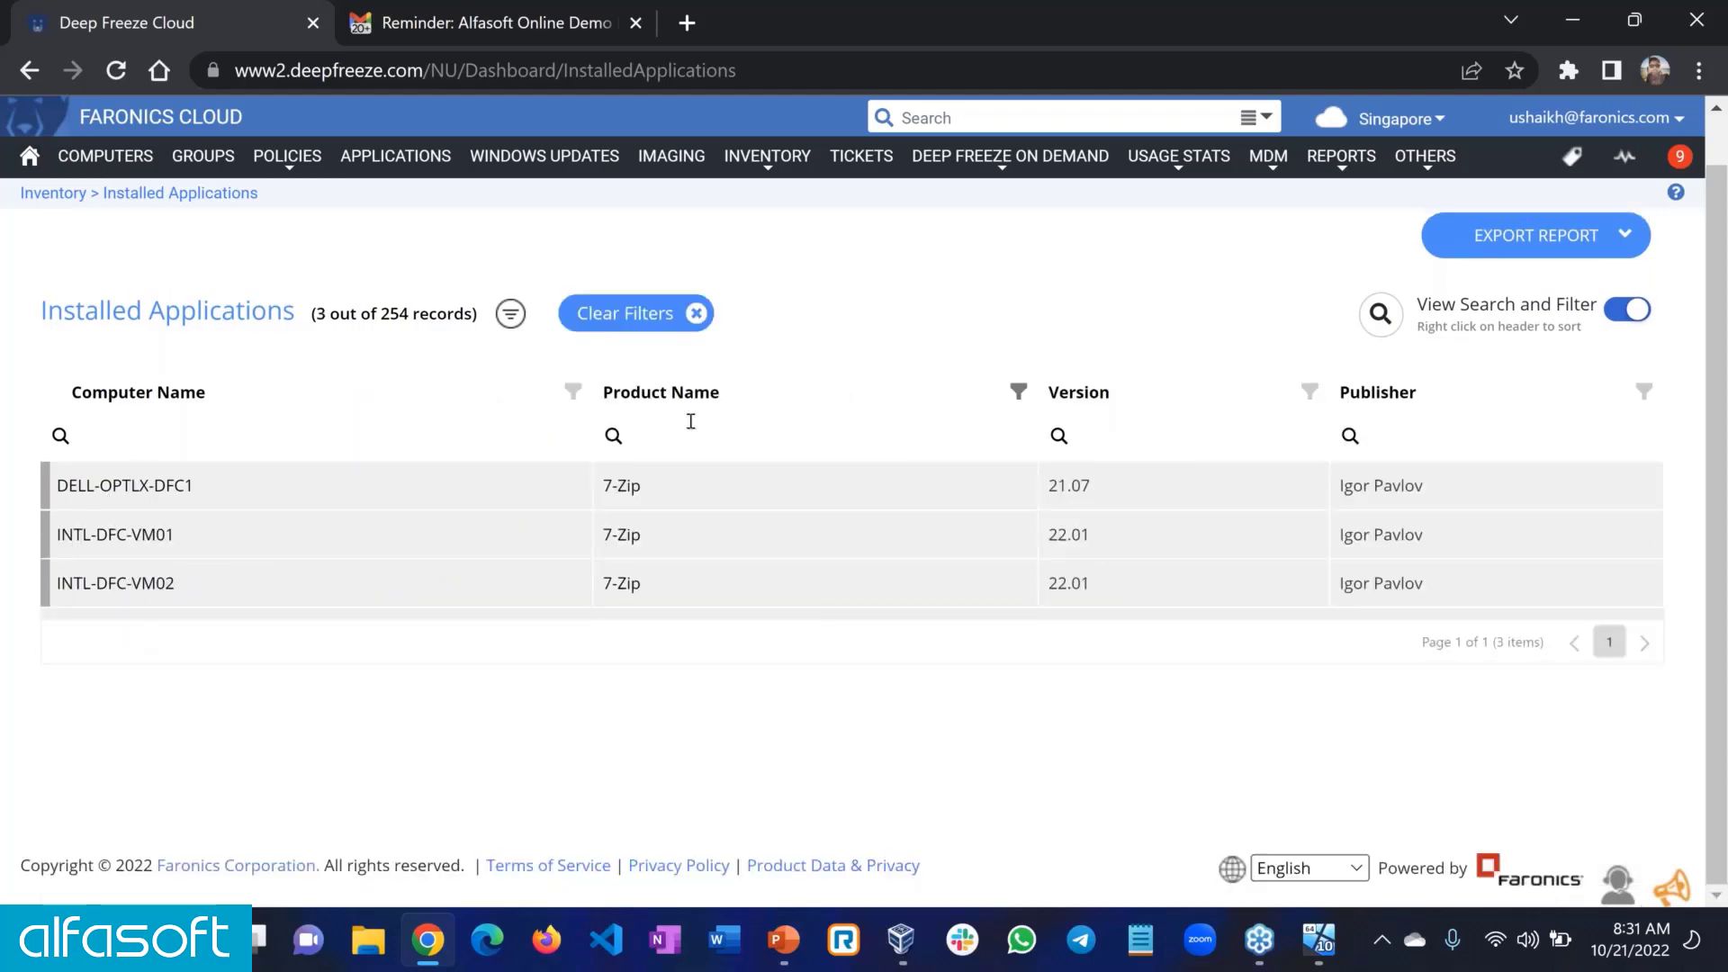
# - Clear the product filter, filter the installed applications by computer MS-SURFACE01, and review that computer's products
pyautogui.click(698, 314)
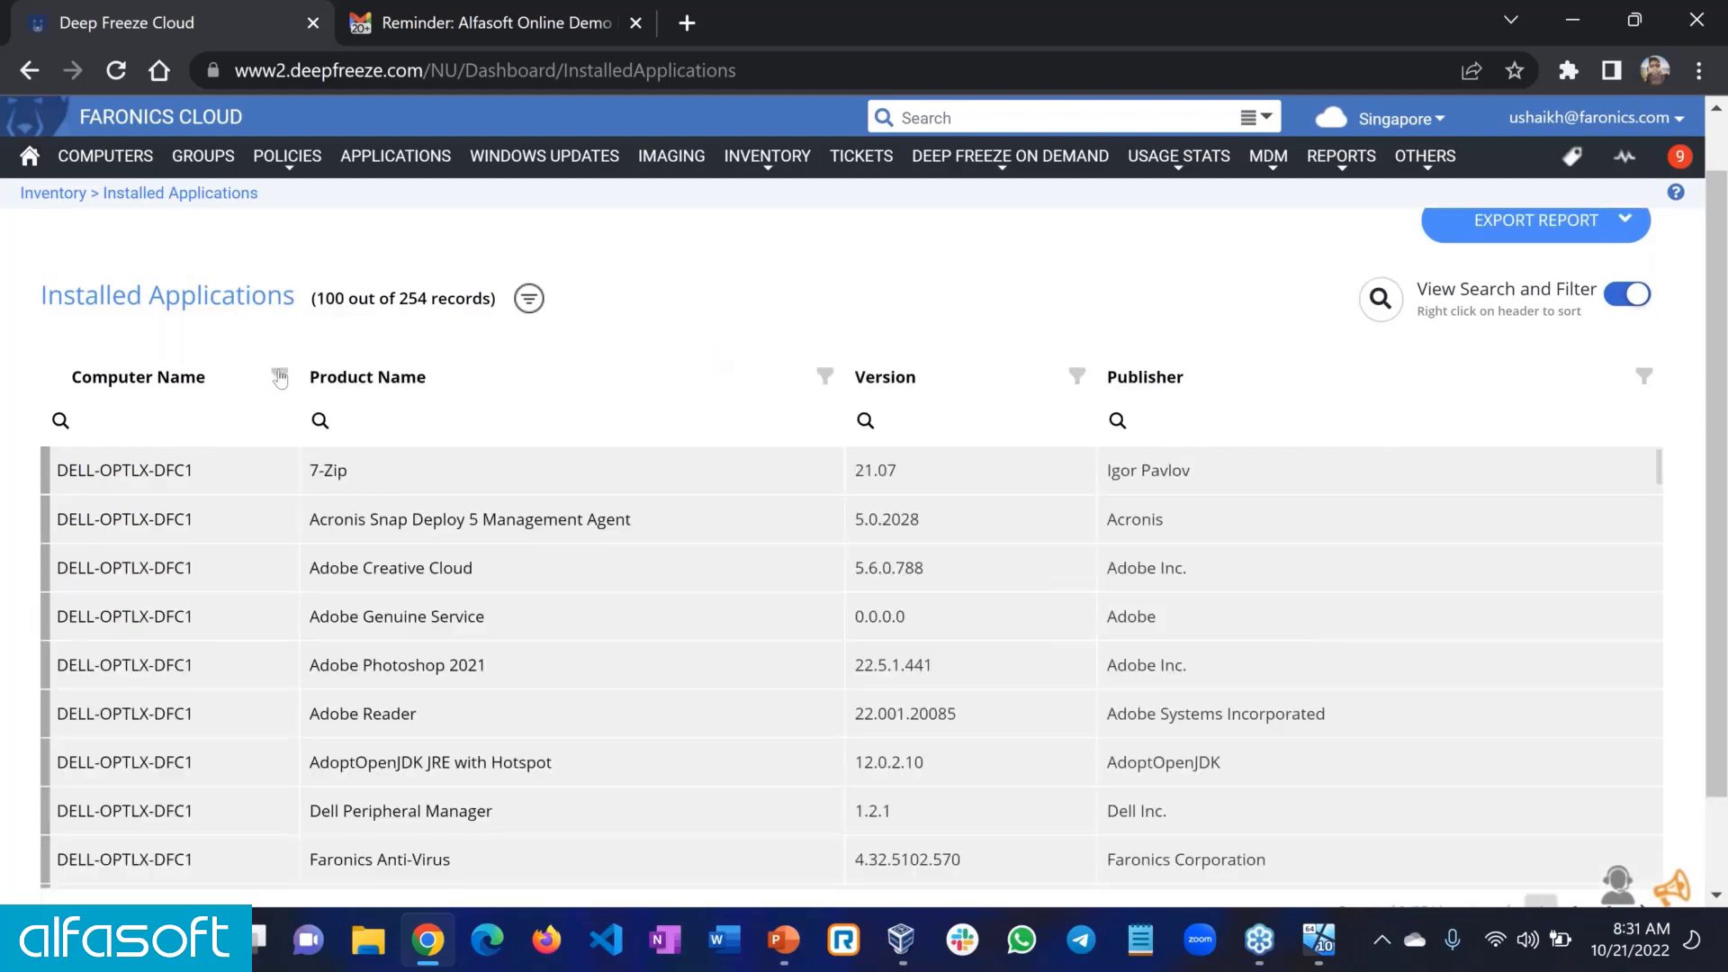
pyautogui.click(280, 377)
pyautogui.scroll(-5, 163, 567)
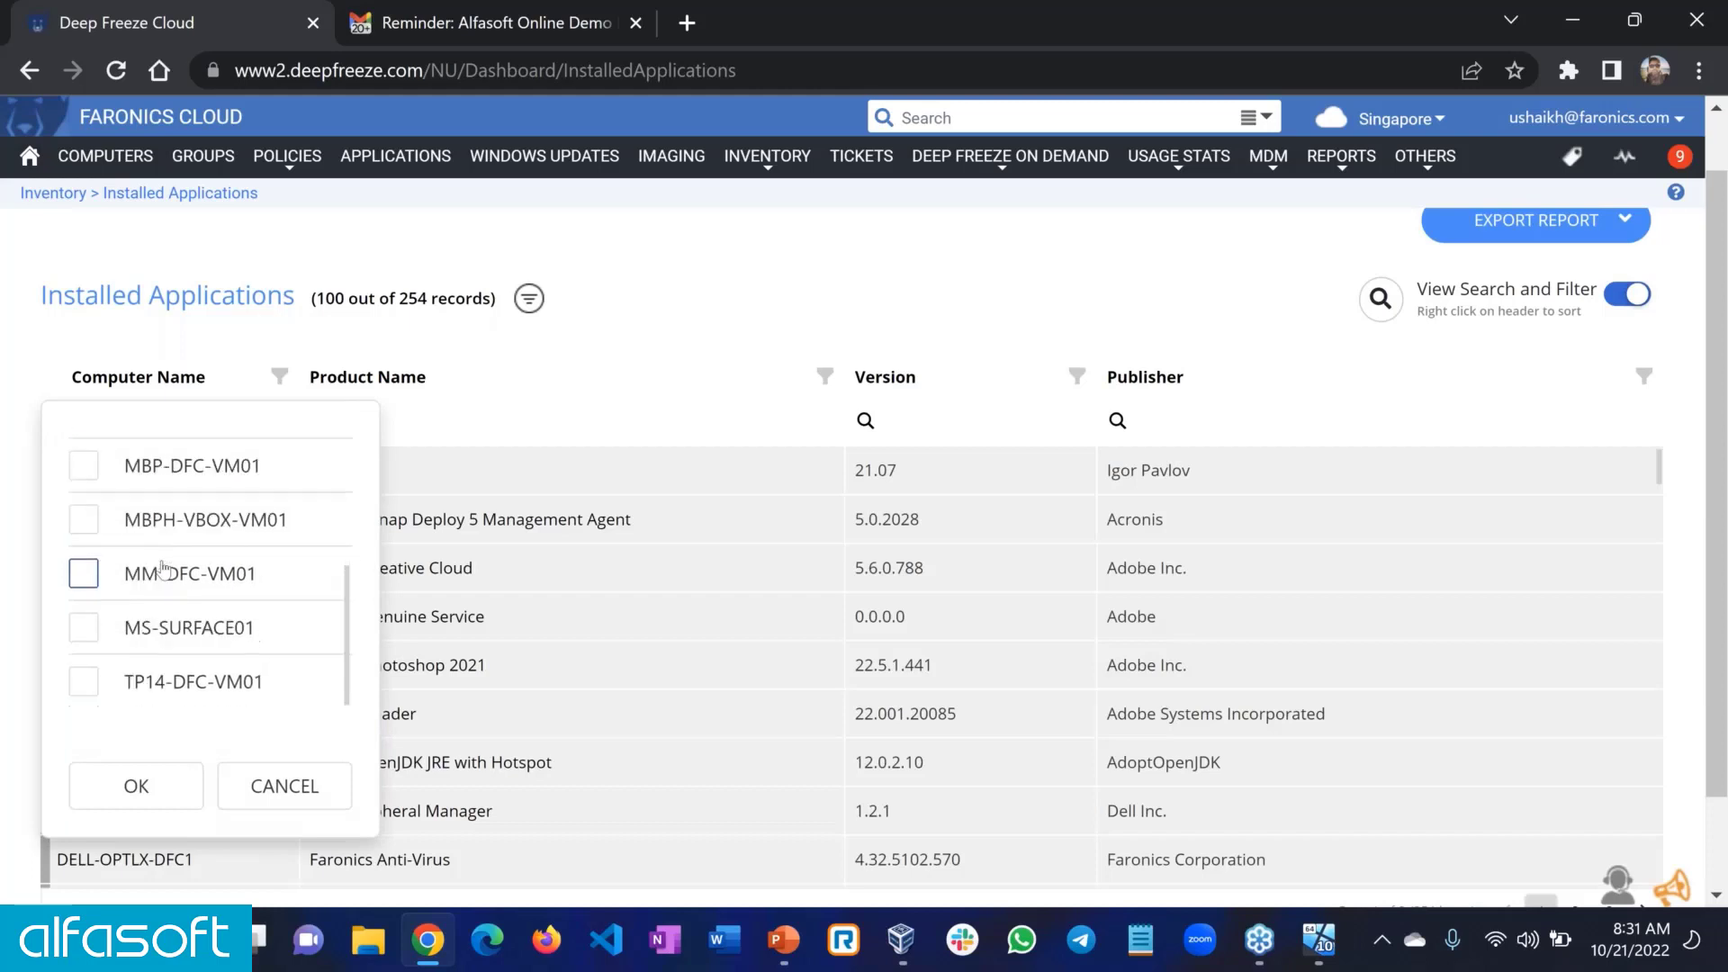
pyautogui.click(83, 627)
pyautogui.click(117, 783)
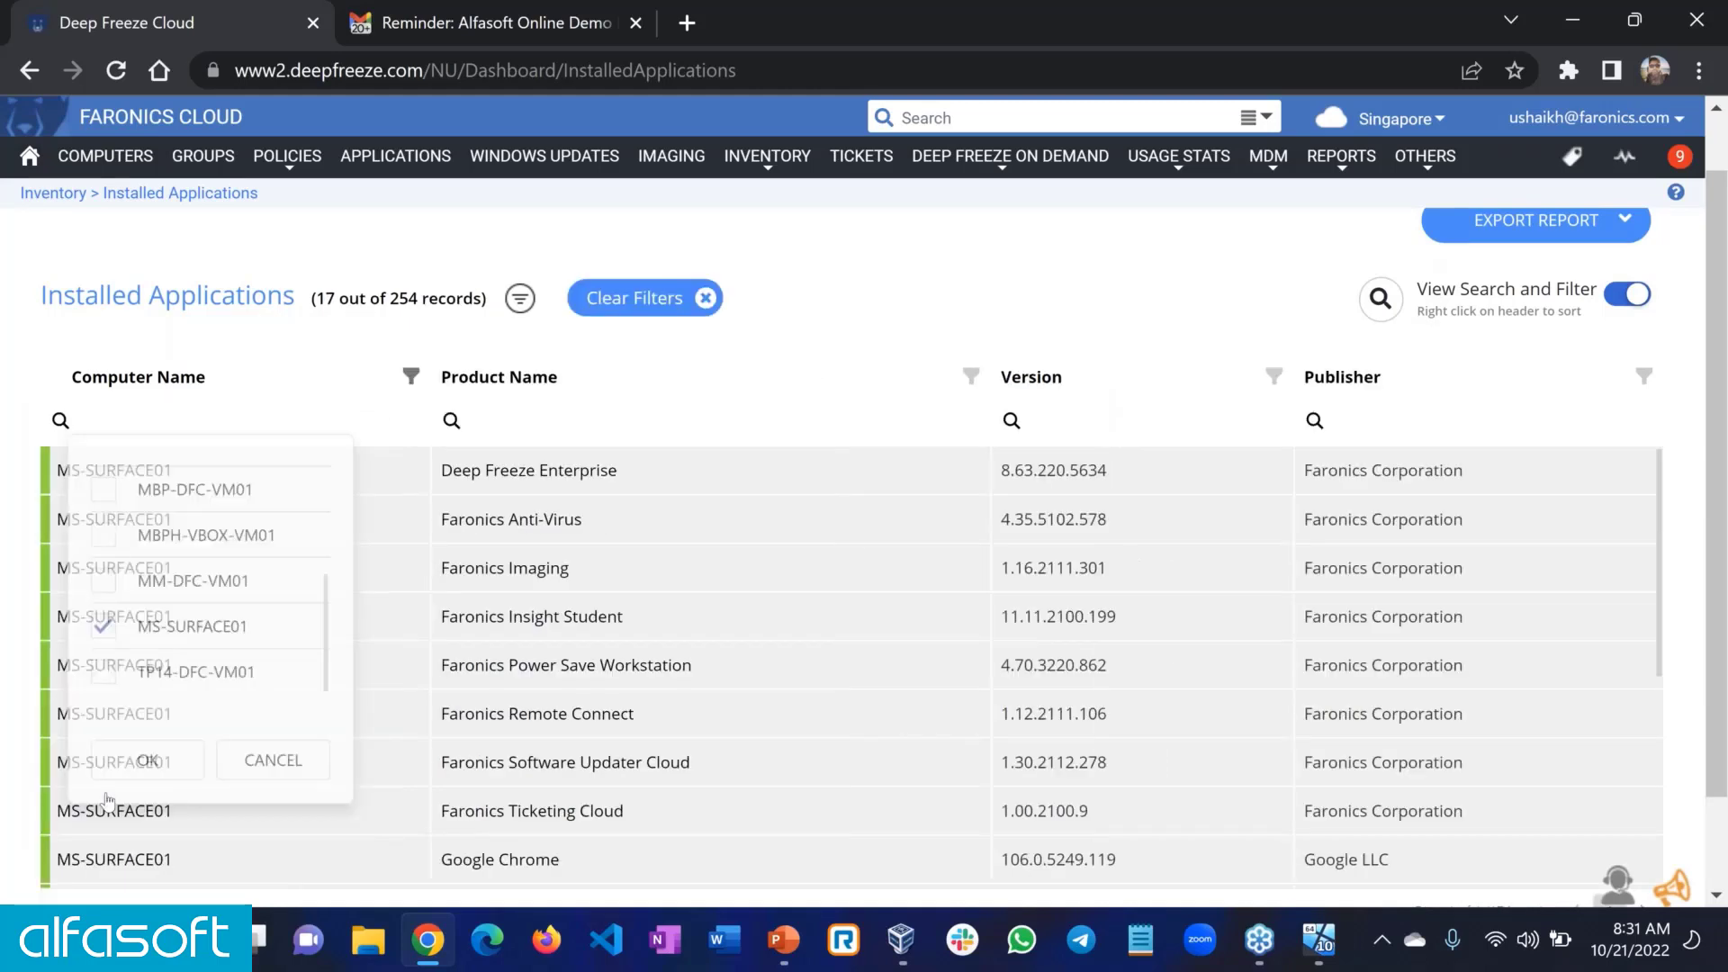
pyautogui.scroll(-1, 565, 746)
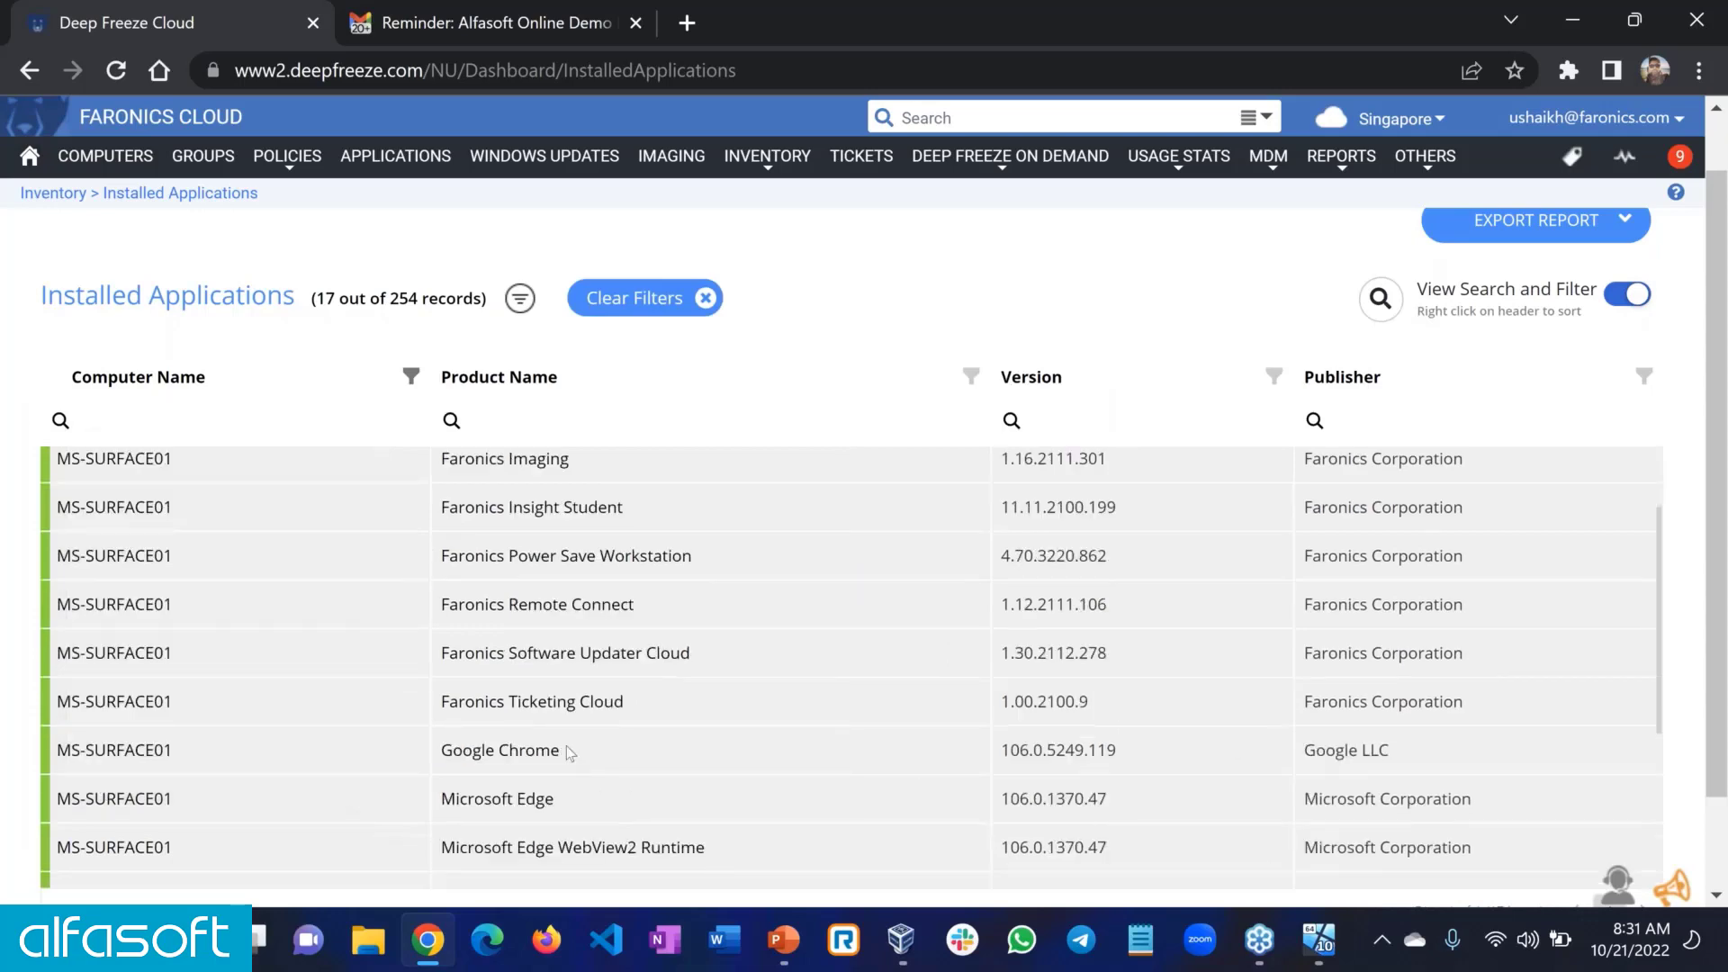
pyautogui.scroll(-3, 565, 745)
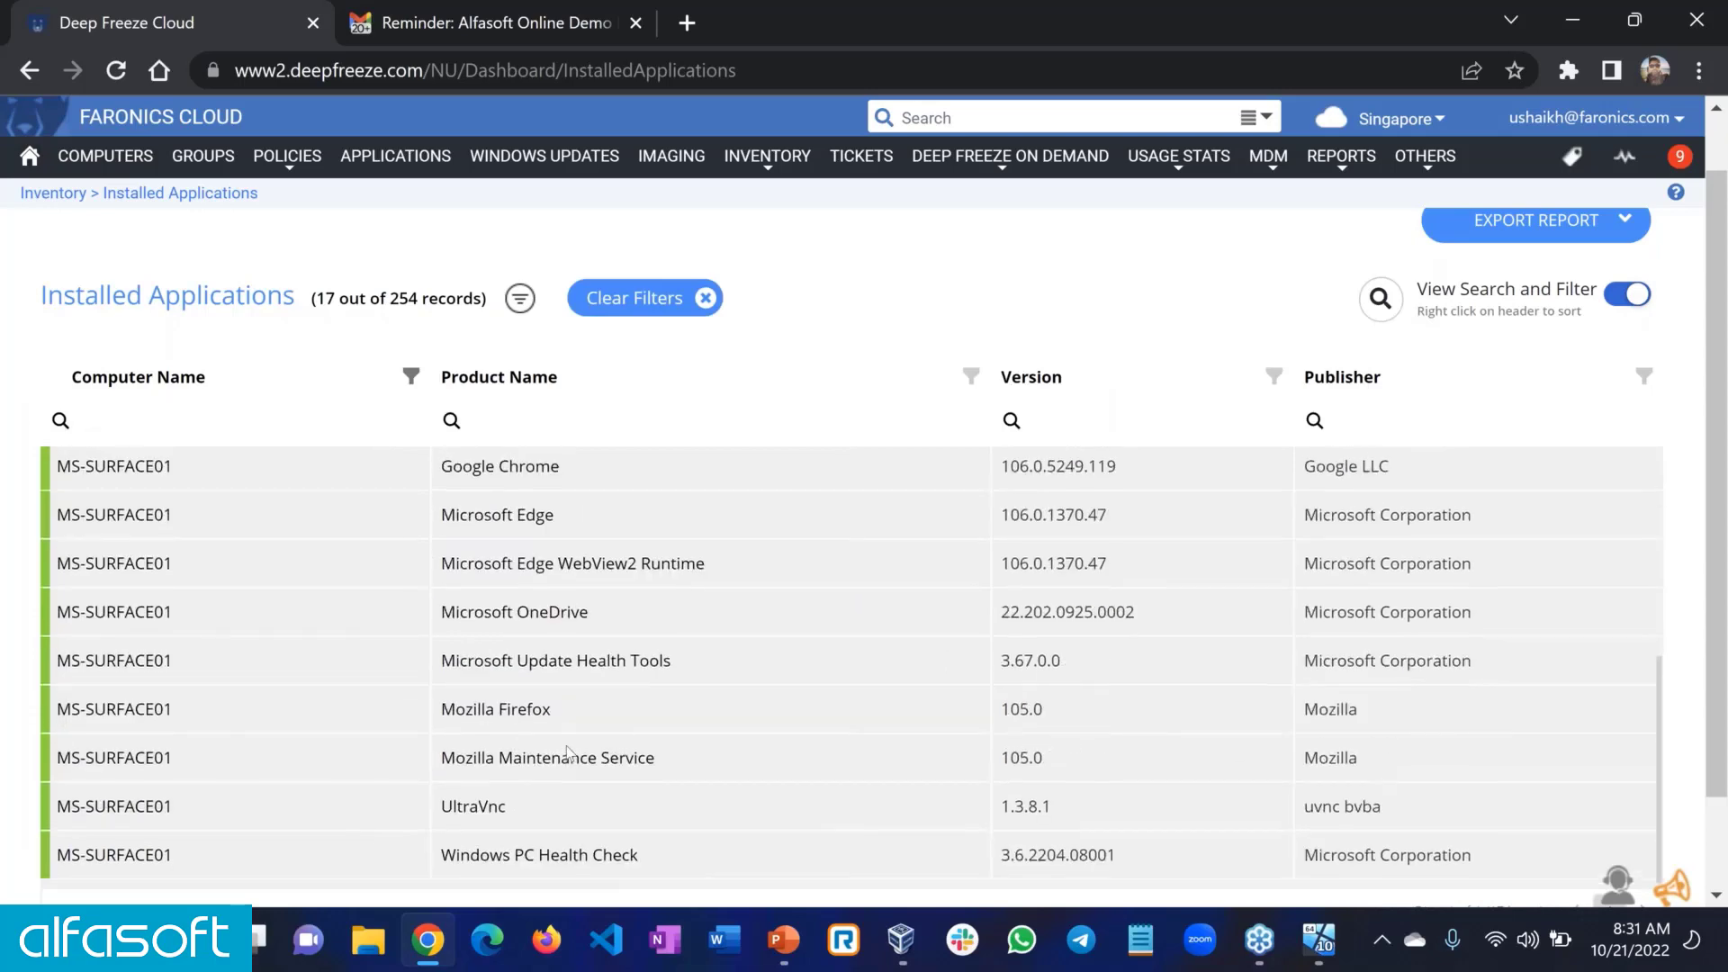
pyautogui.scroll(4, 568, 753)
pyautogui.scroll(1, 567, 752)
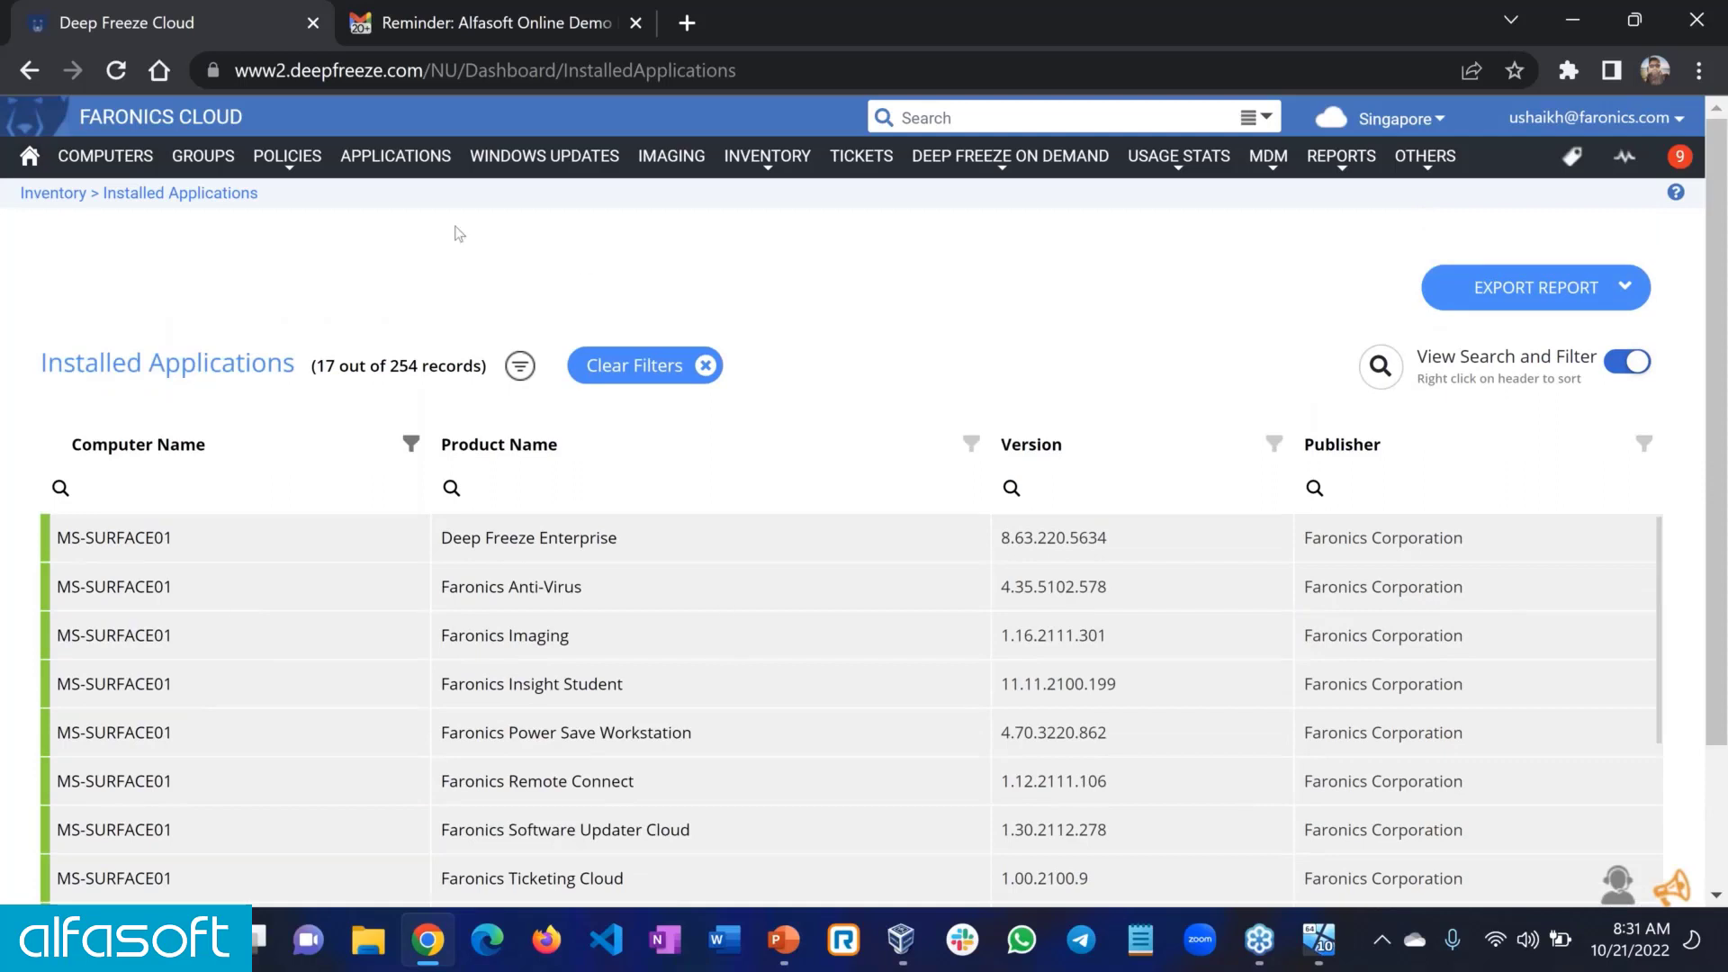
# - Show the Web Browsers category on the Applications page and select Microsoft Edge for MS-SURFACE01
pyautogui.click(407, 156)
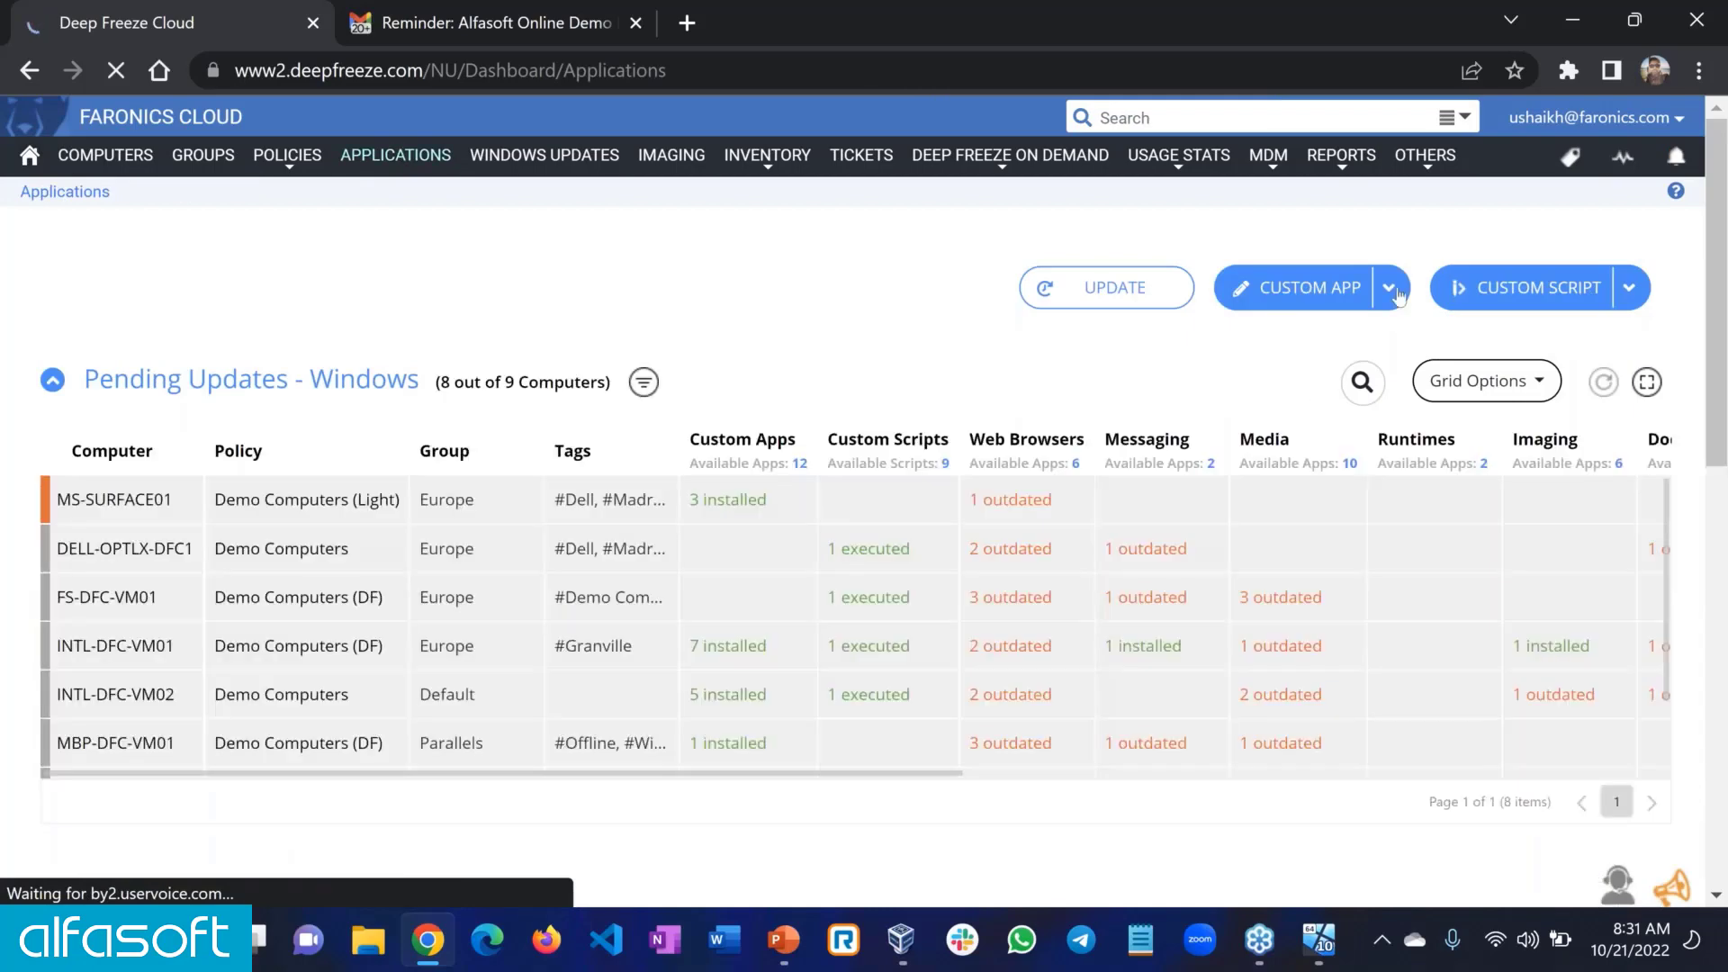
pyautogui.click(1035, 465)
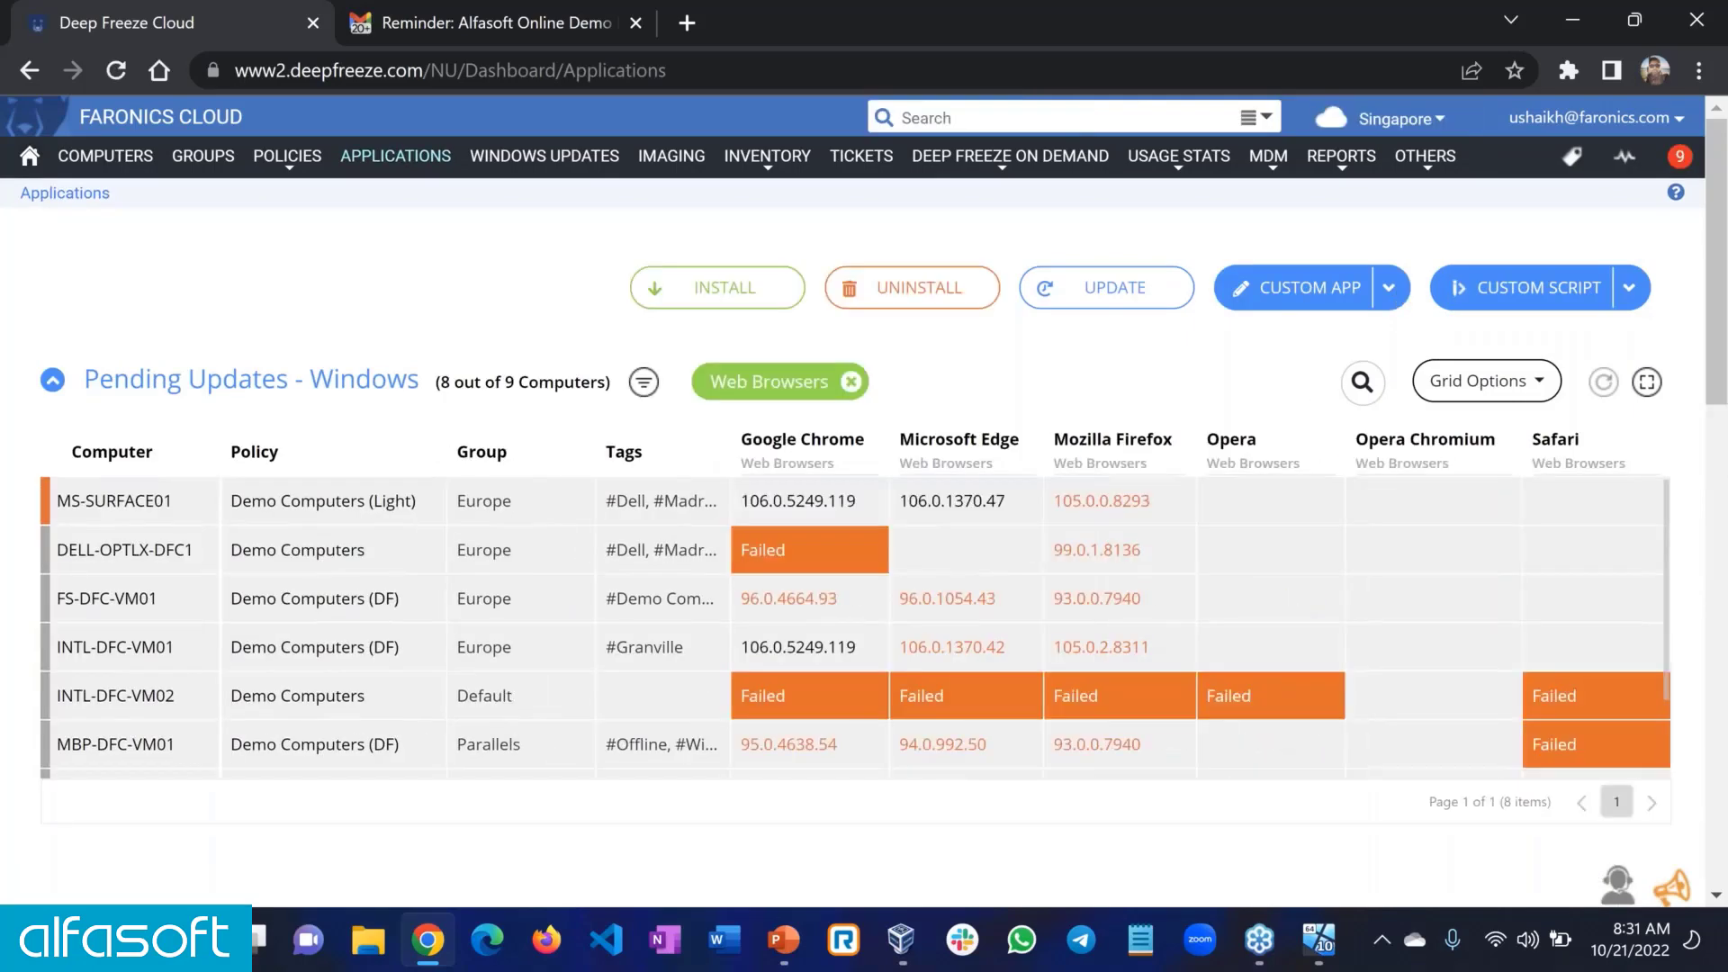
pyautogui.click(1008, 501)
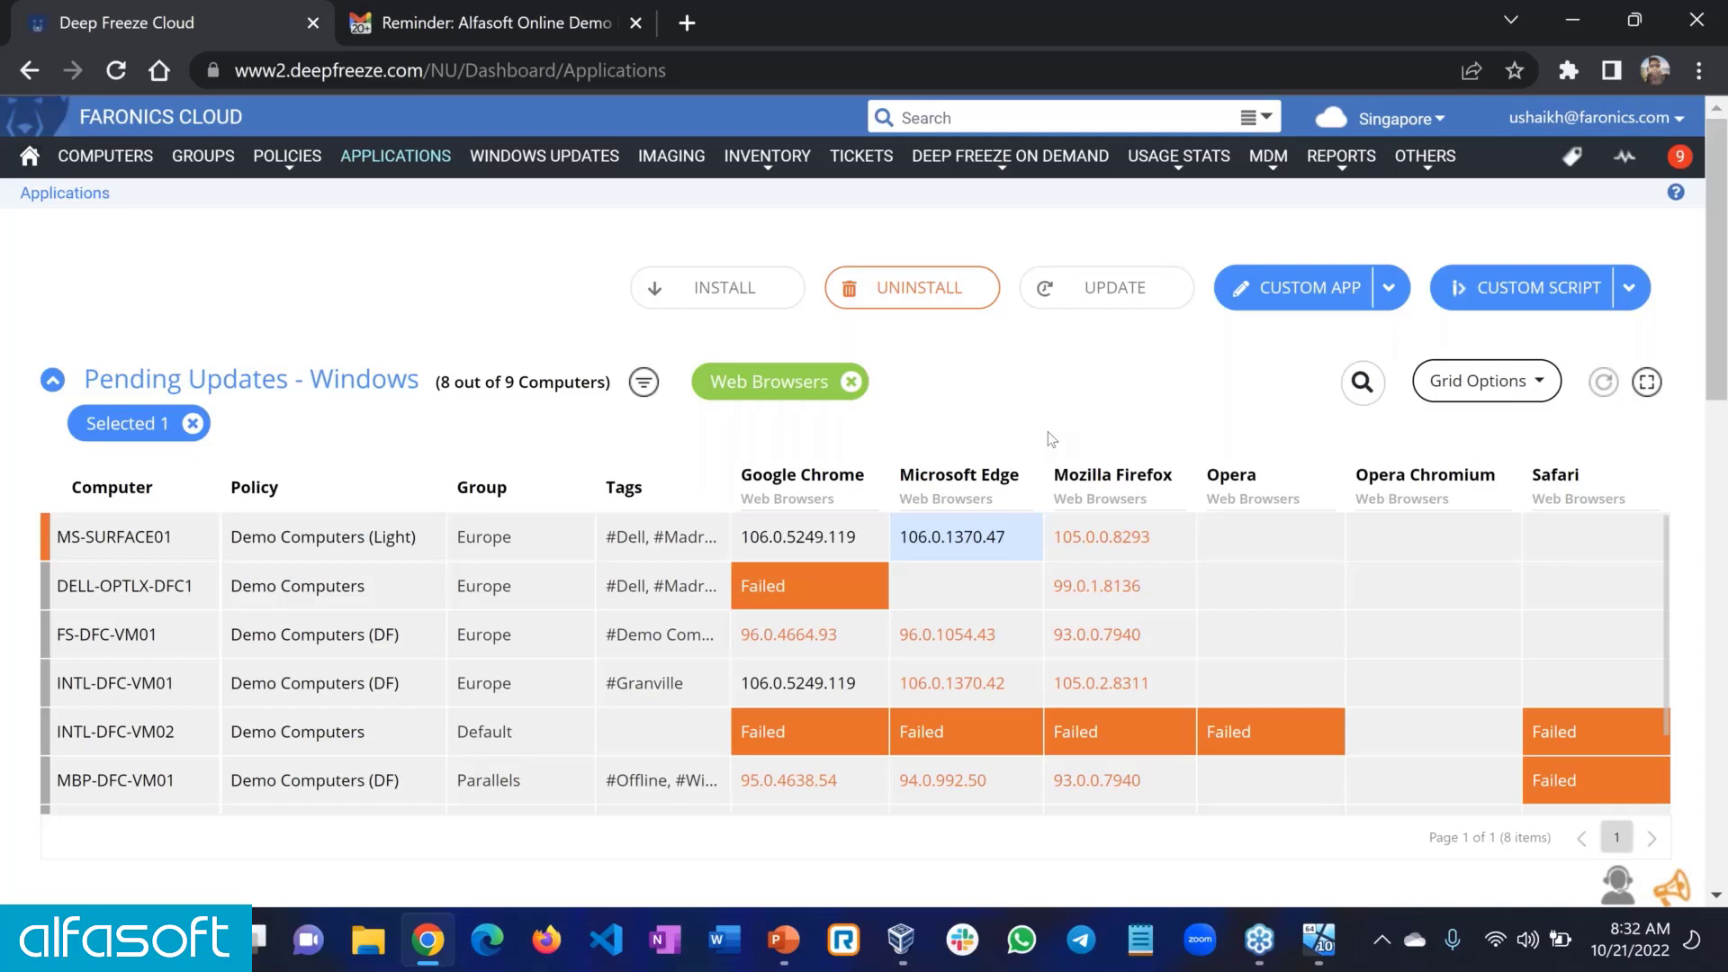
# - Start a new Windows policy and look over its available service sections and general settings
pyautogui.click(291, 162)
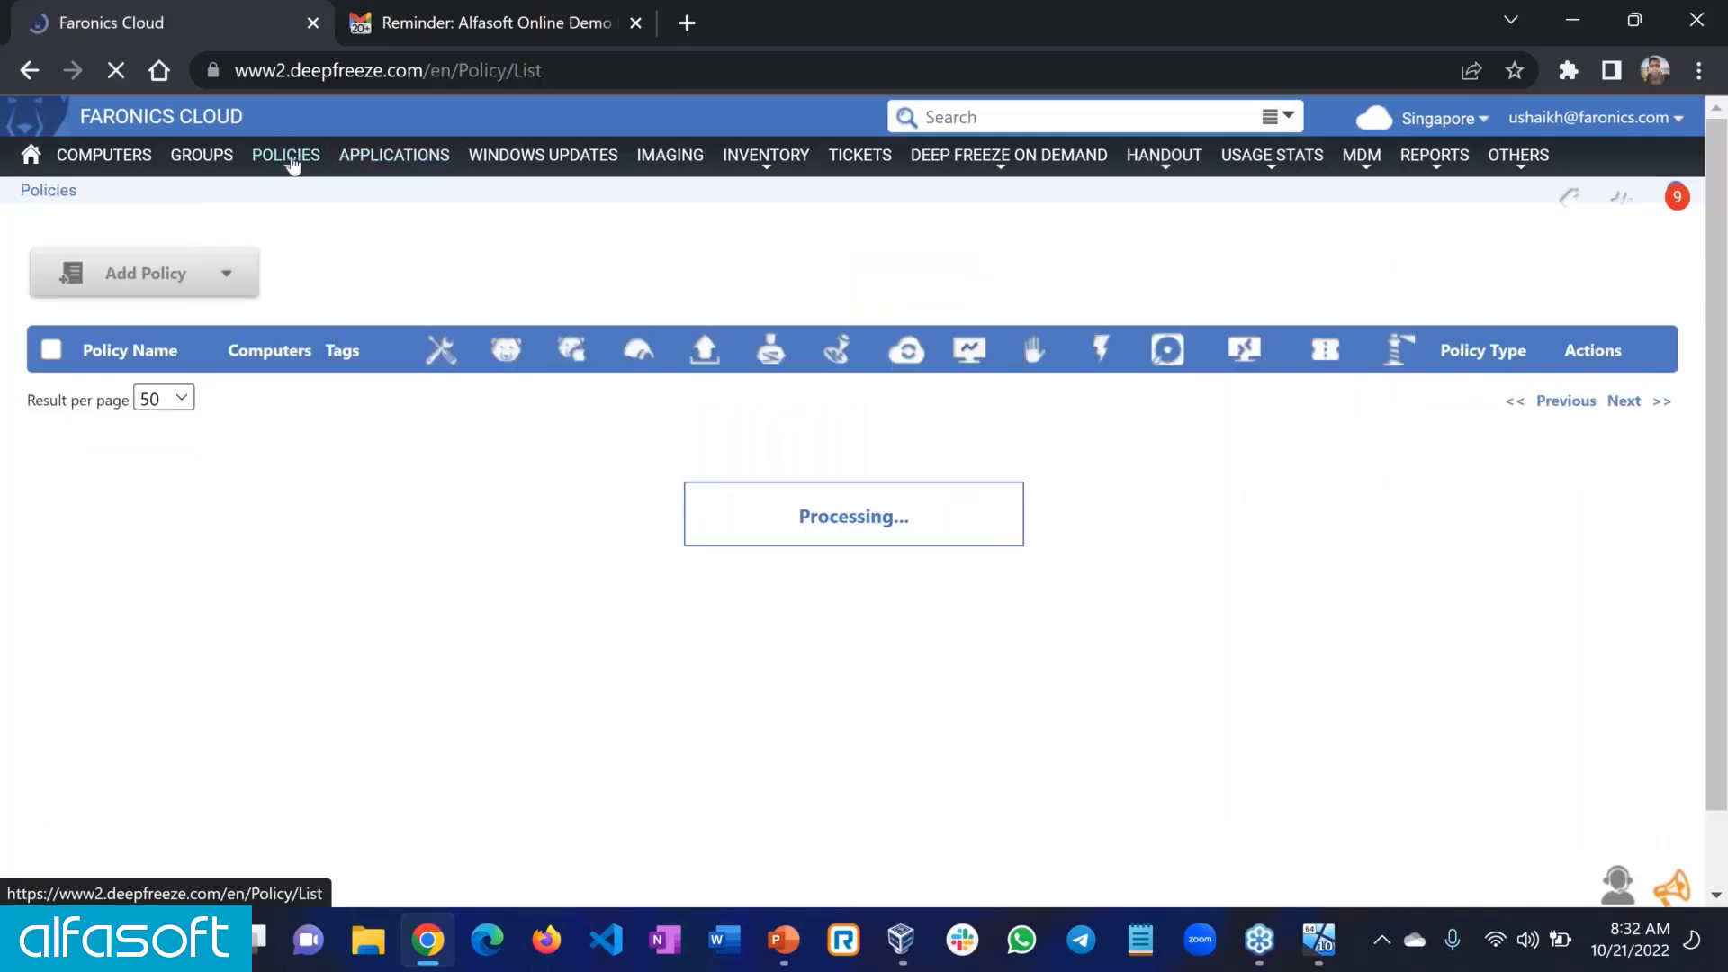
pyautogui.moveTo(180, 279)
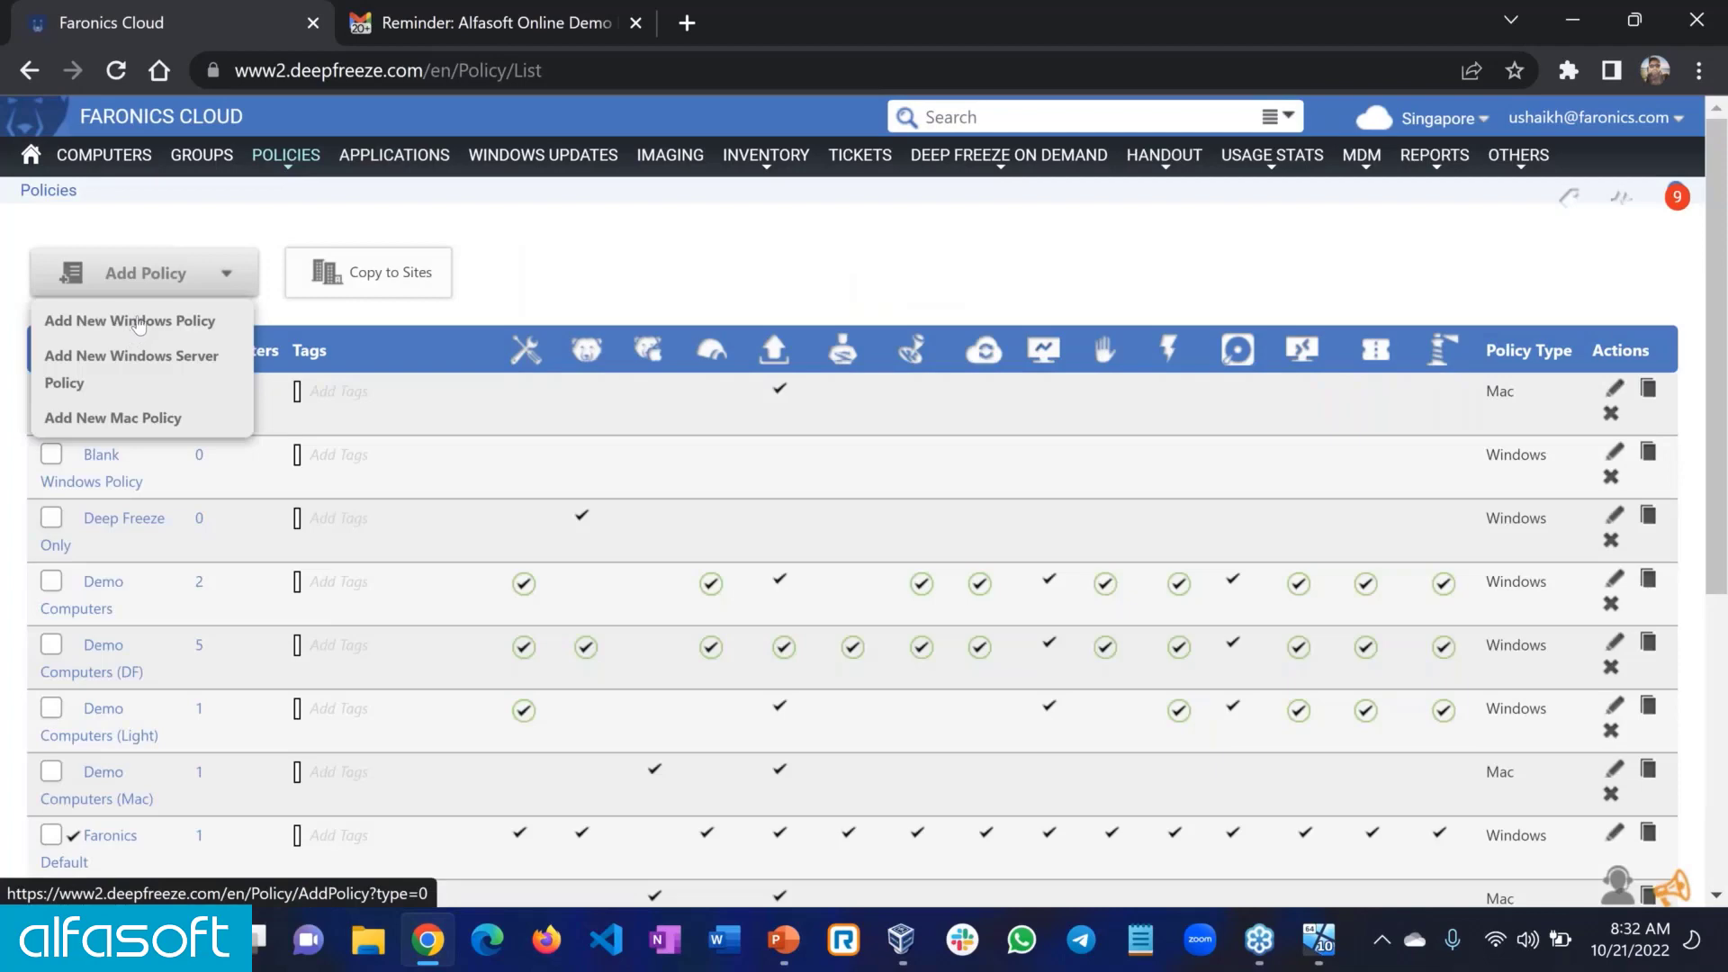
pyautogui.click(138, 325)
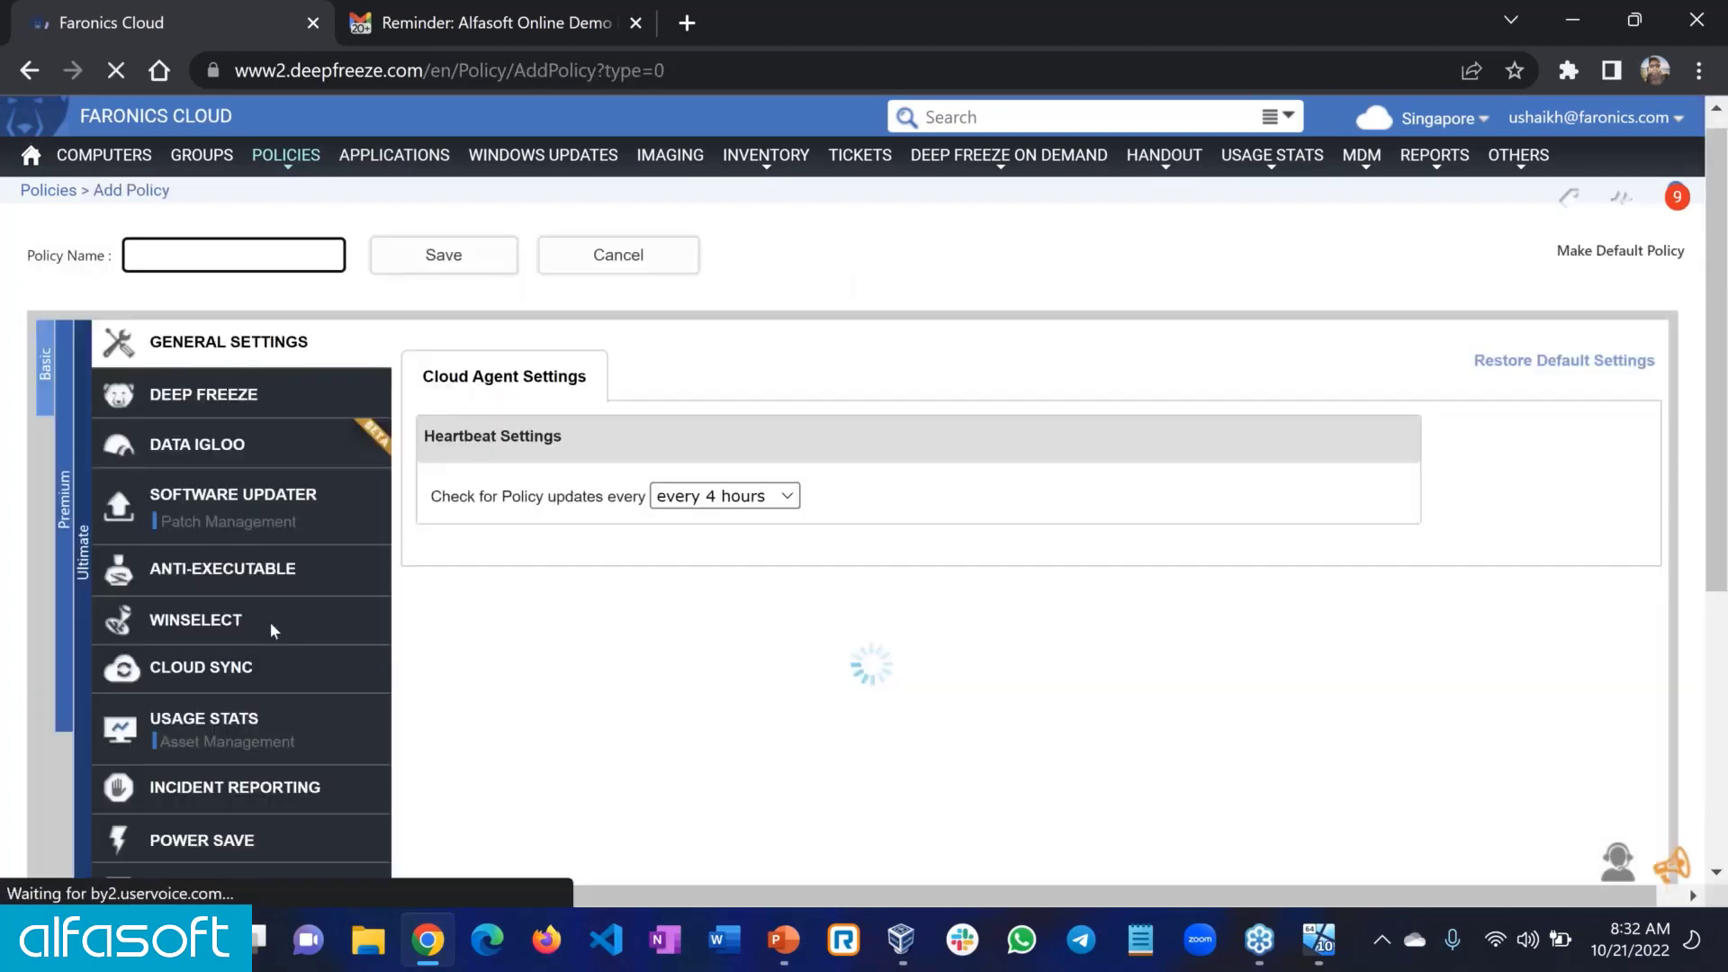
pyautogui.scroll(-3, 271, 629)
pyautogui.moveTo(1316, 159)
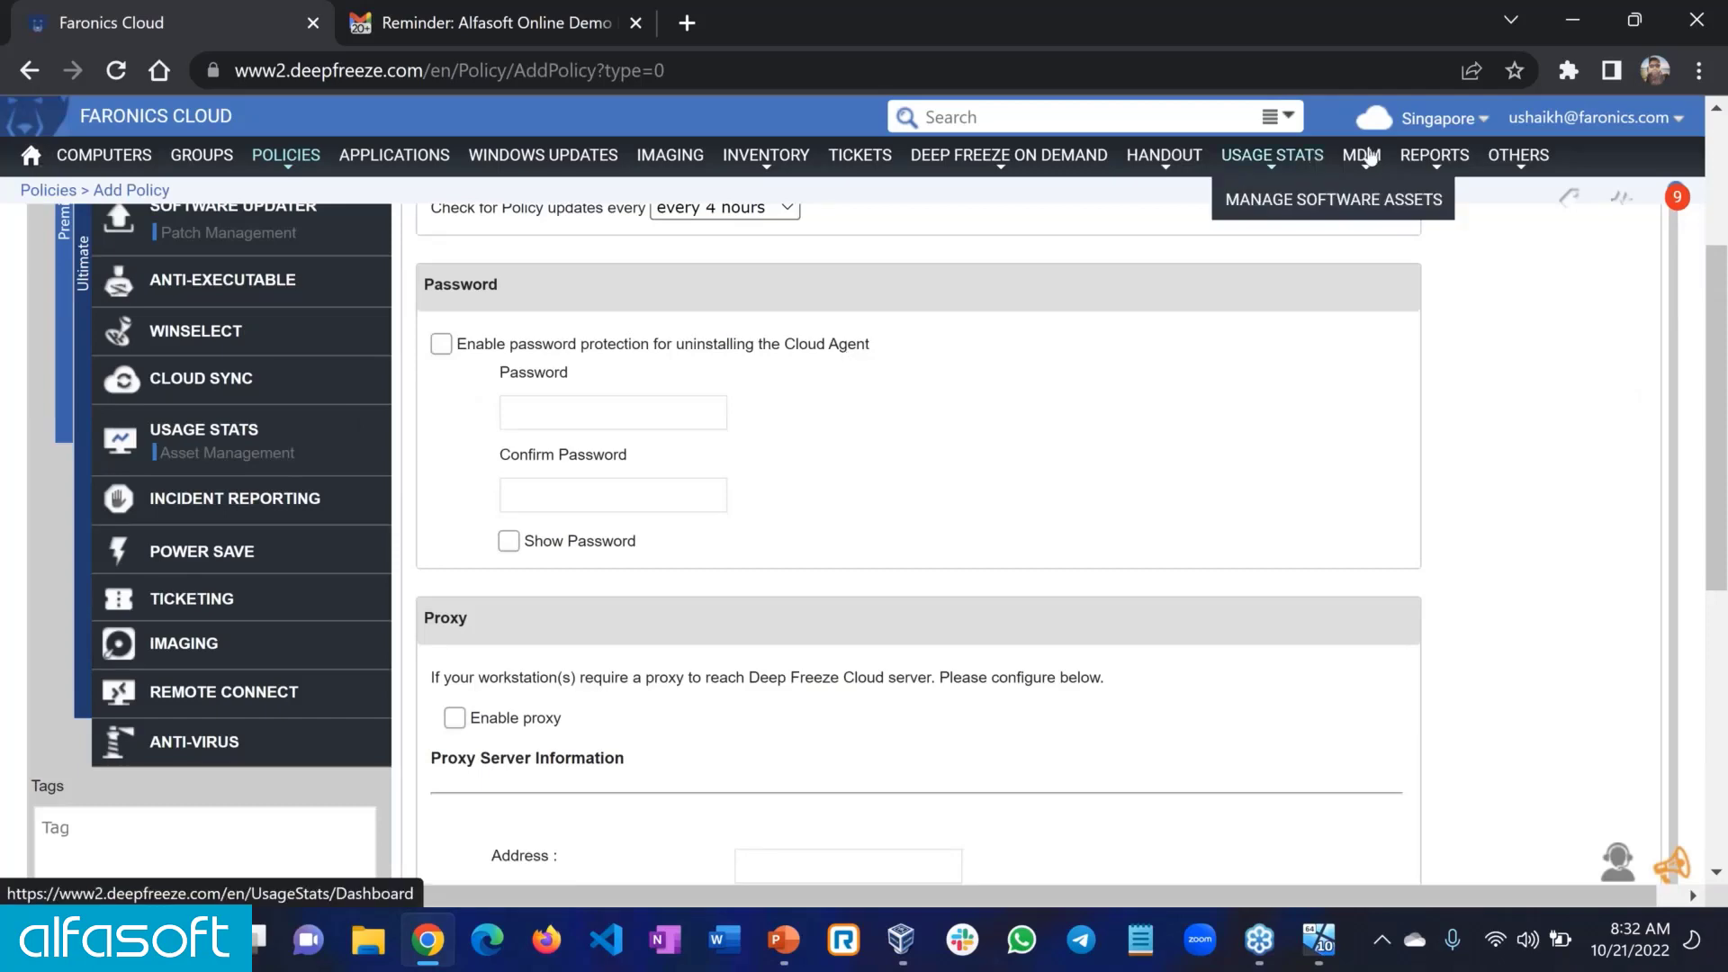
pyautogui.moveTo(1435, 155)
pyautogui.moveTo(1456, 460)
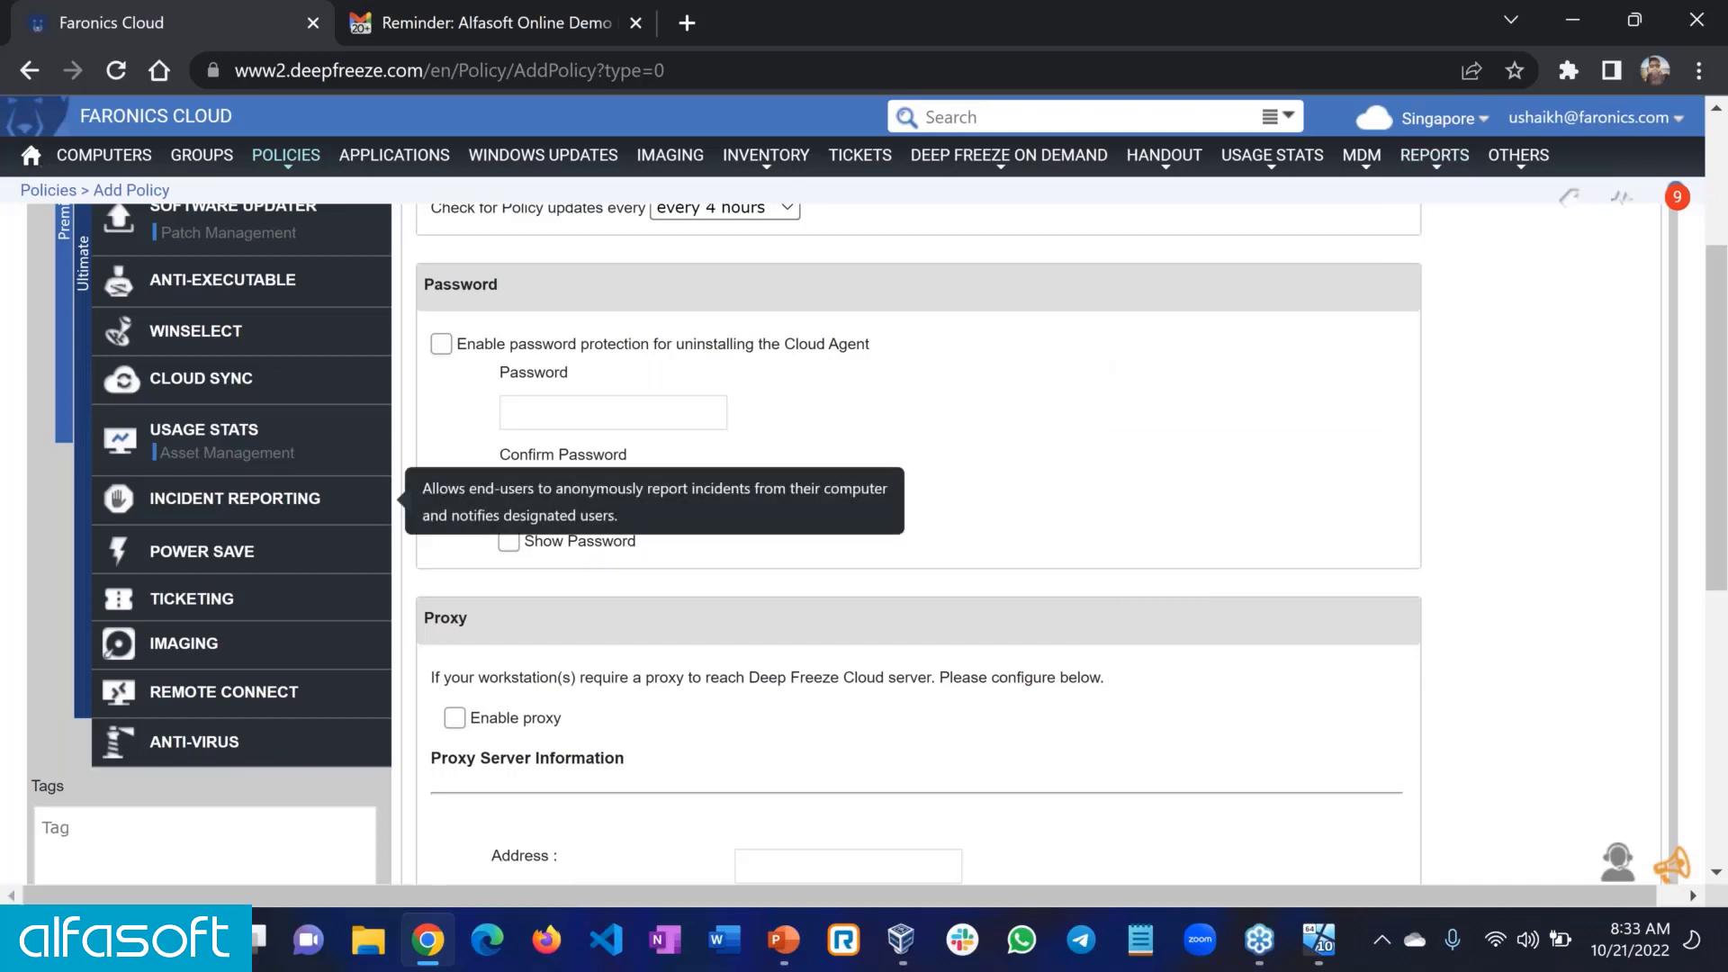
# - View the policy's Incident Reporting settings and set Ticketing to Enable (Use below settings)
pyautogui.click(229, 498)
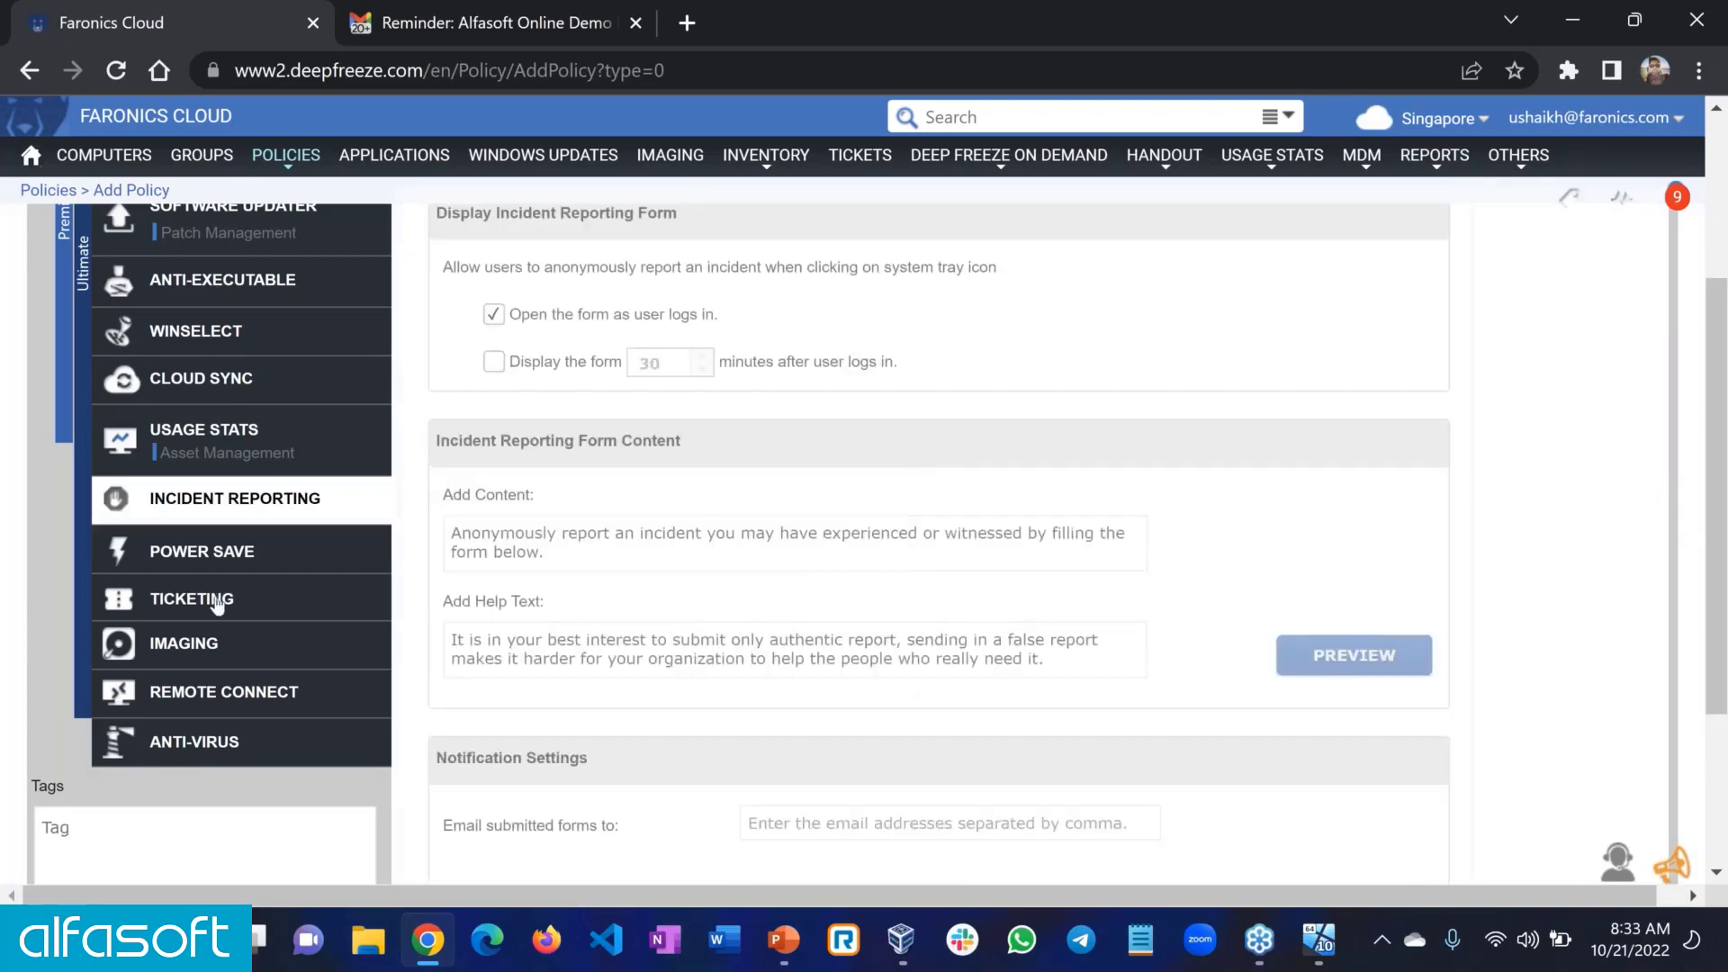
pyautogui.click(217, 603)
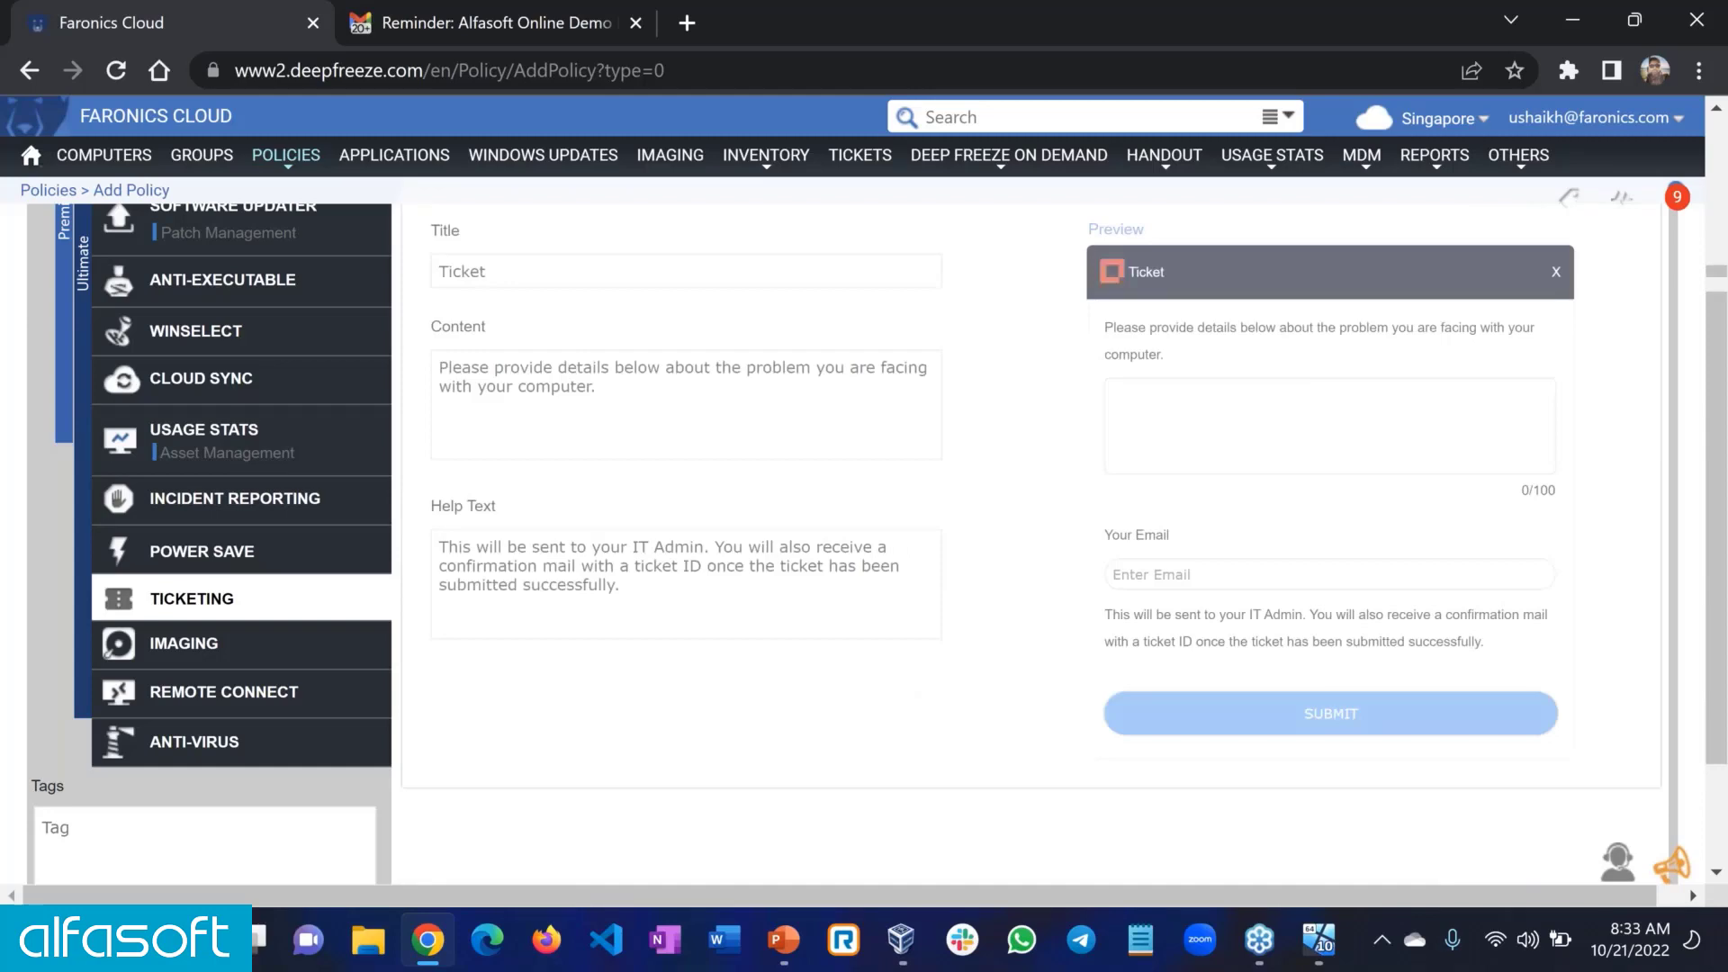
pyautogui.scroll(2, 864, 540)
pyautogui.click(493, 287)
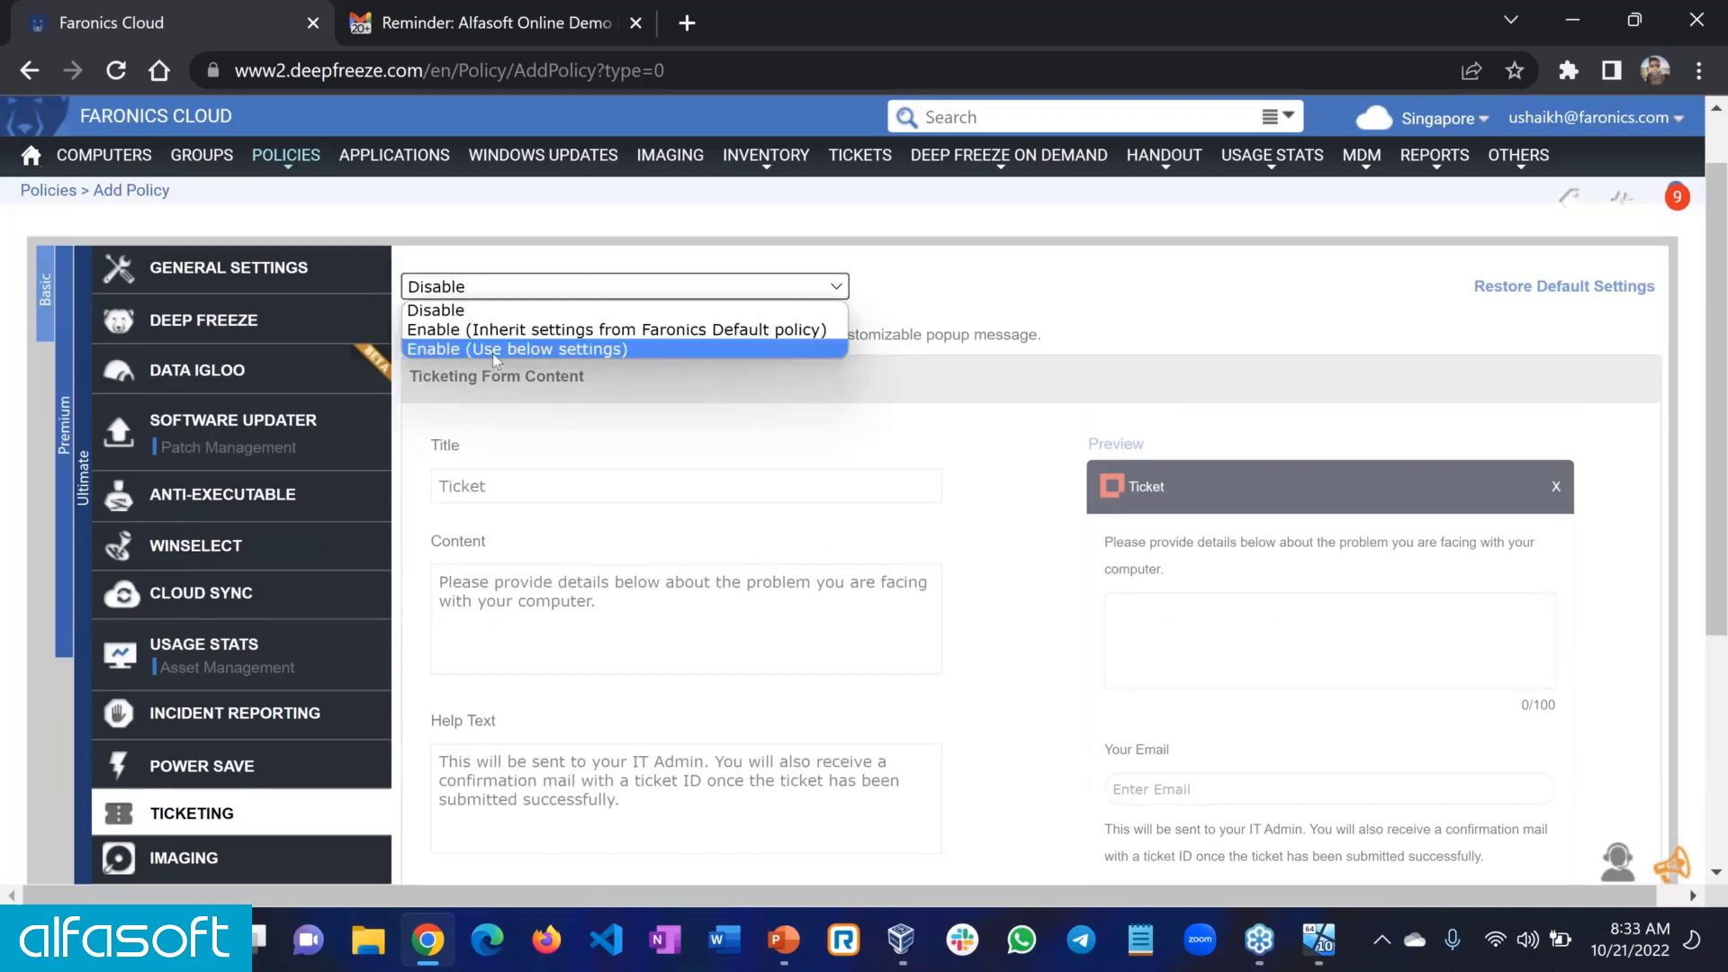
pyautogui.click(494, 353)
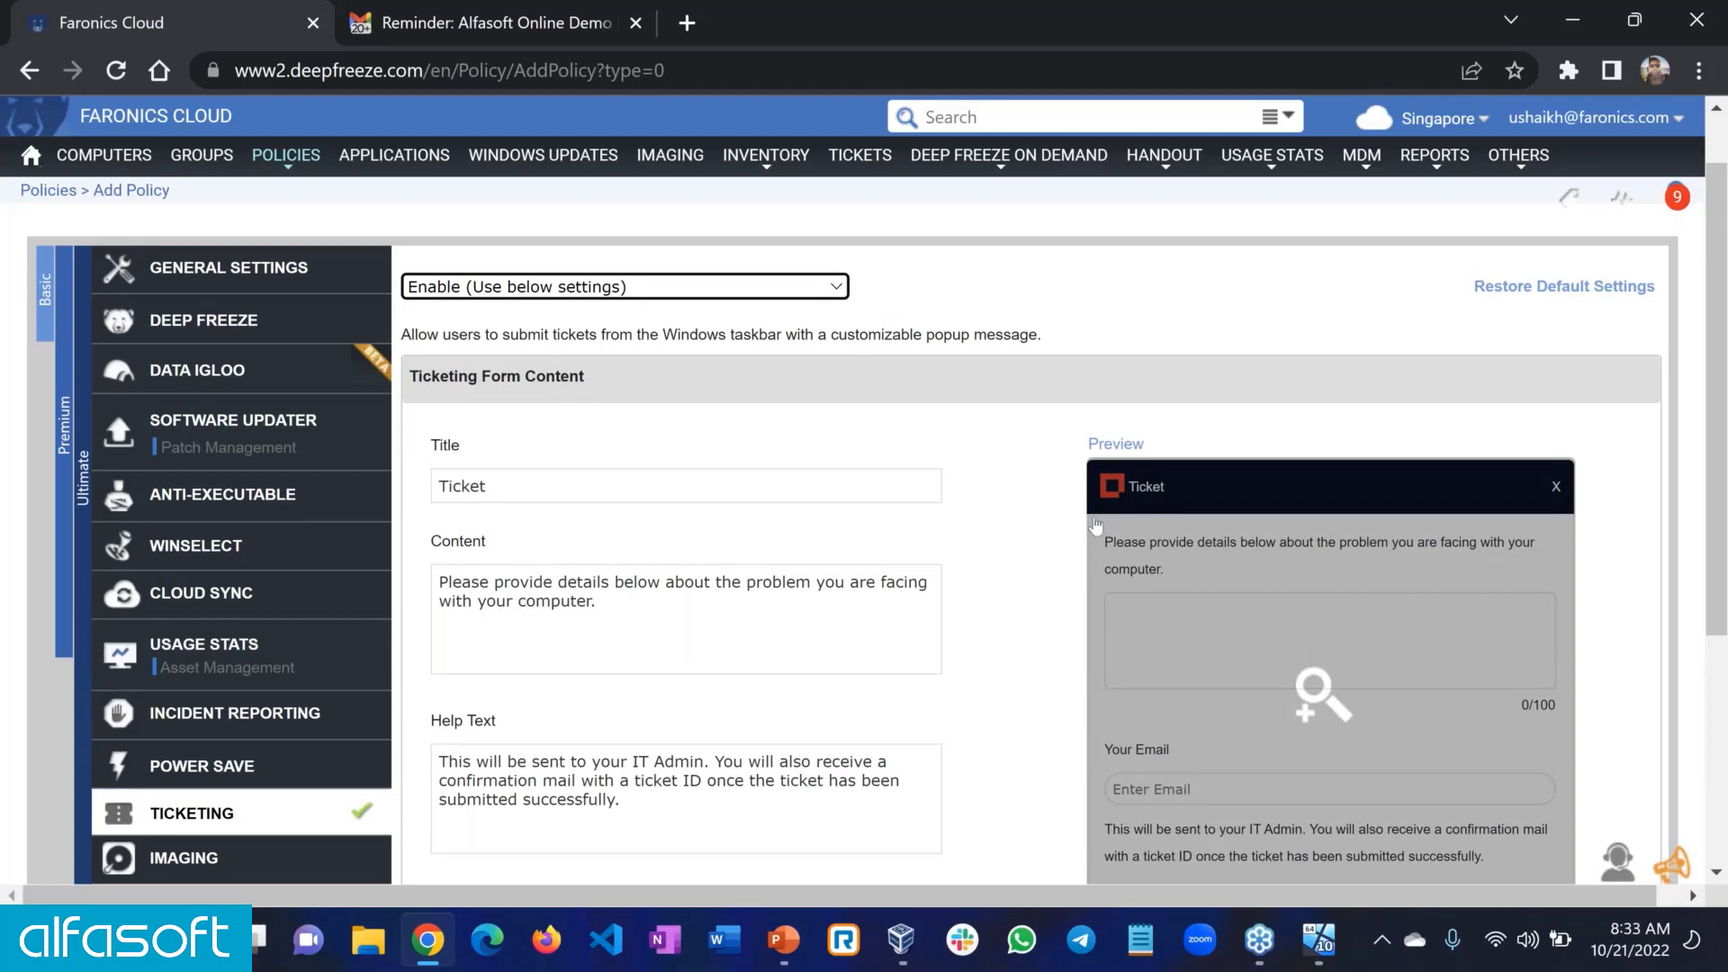
# - View the history of the open ticket for MS-SURFACE01 on the Tickets page and close it
pyautogui.click(879, 156)
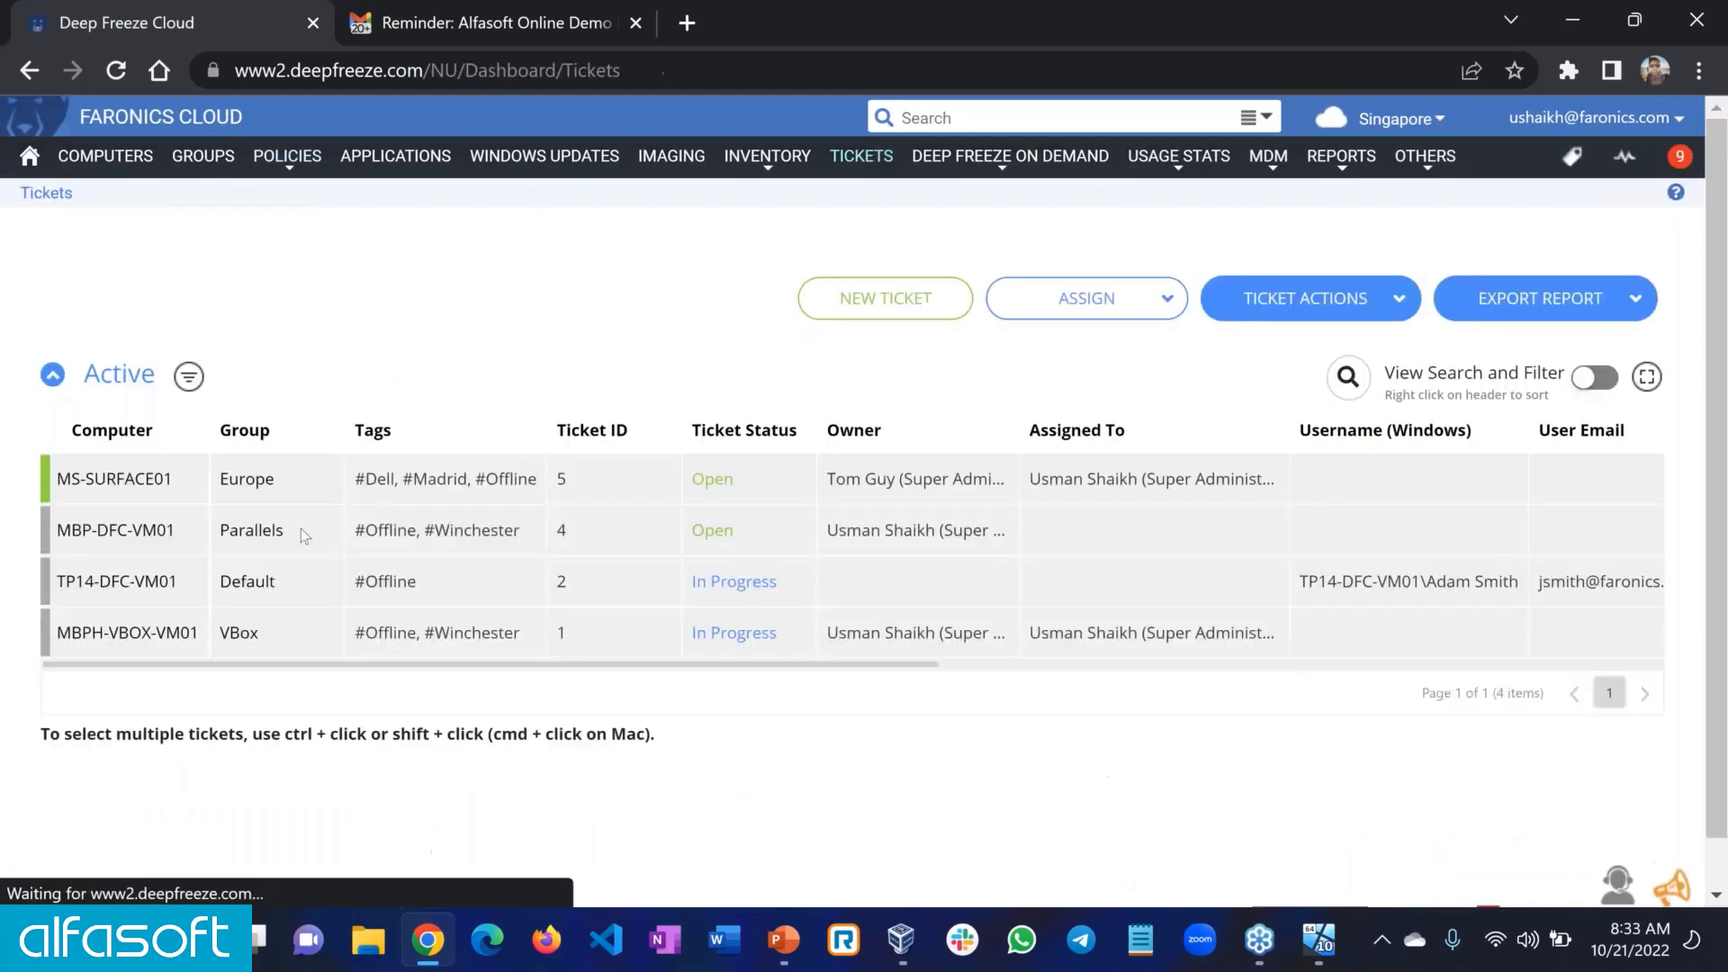
pyautogui.click(633, 486)
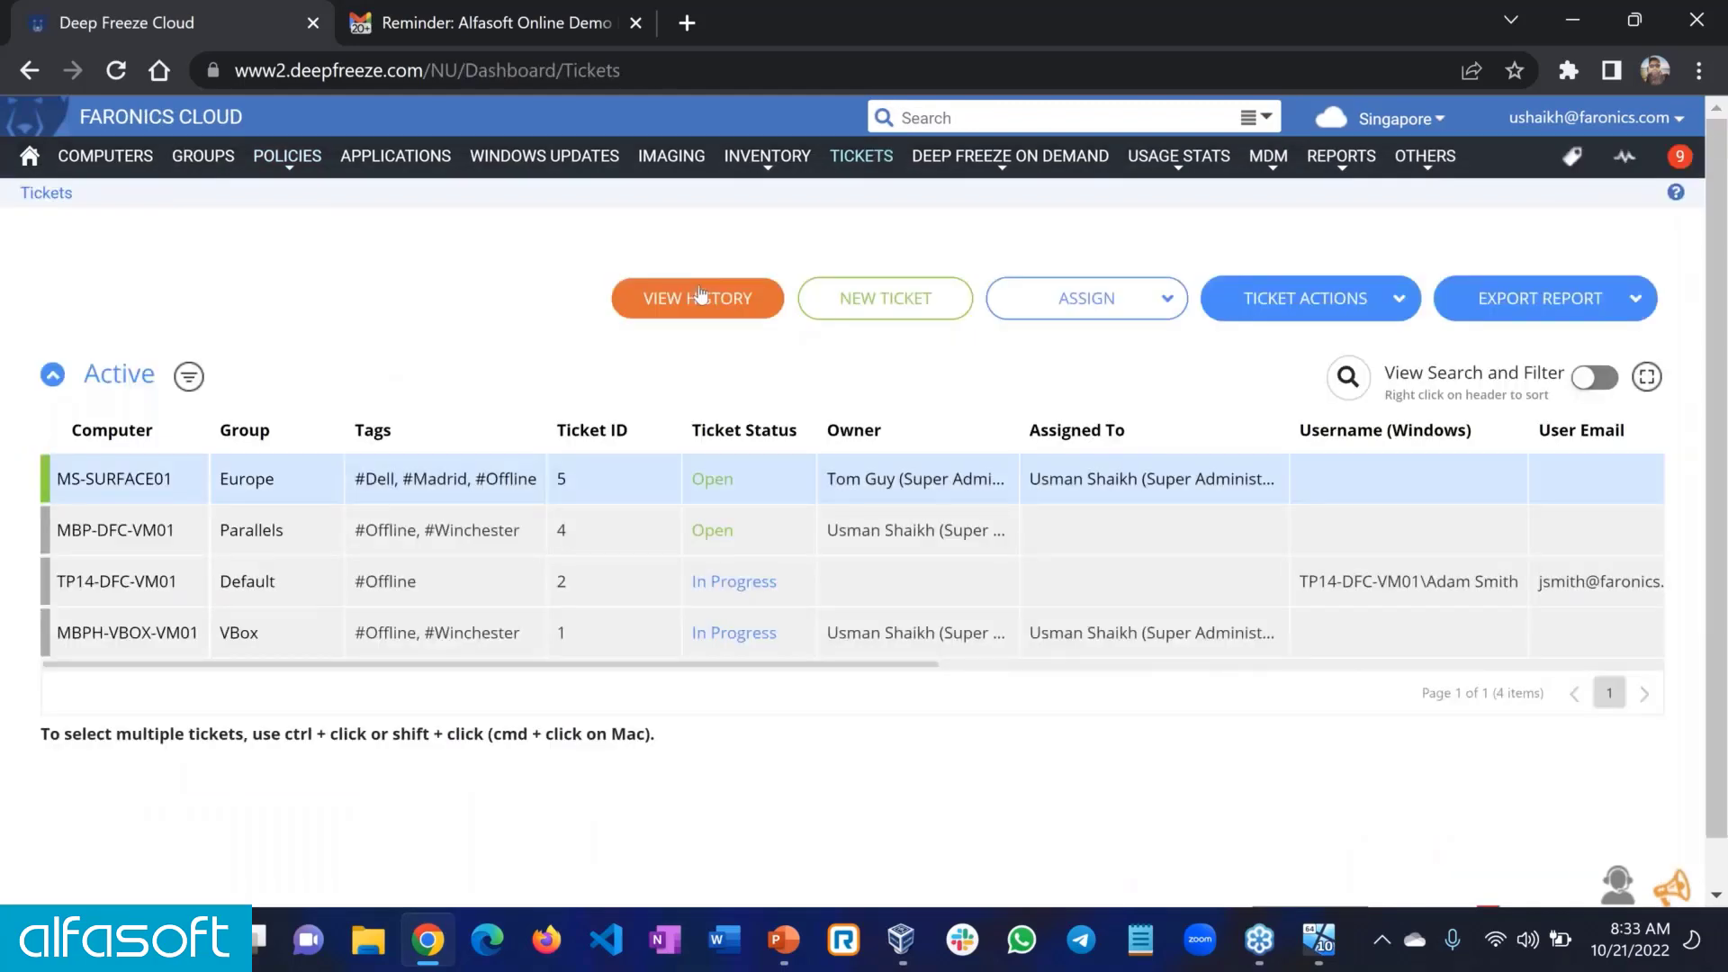
pyautogui.click(701, 297)
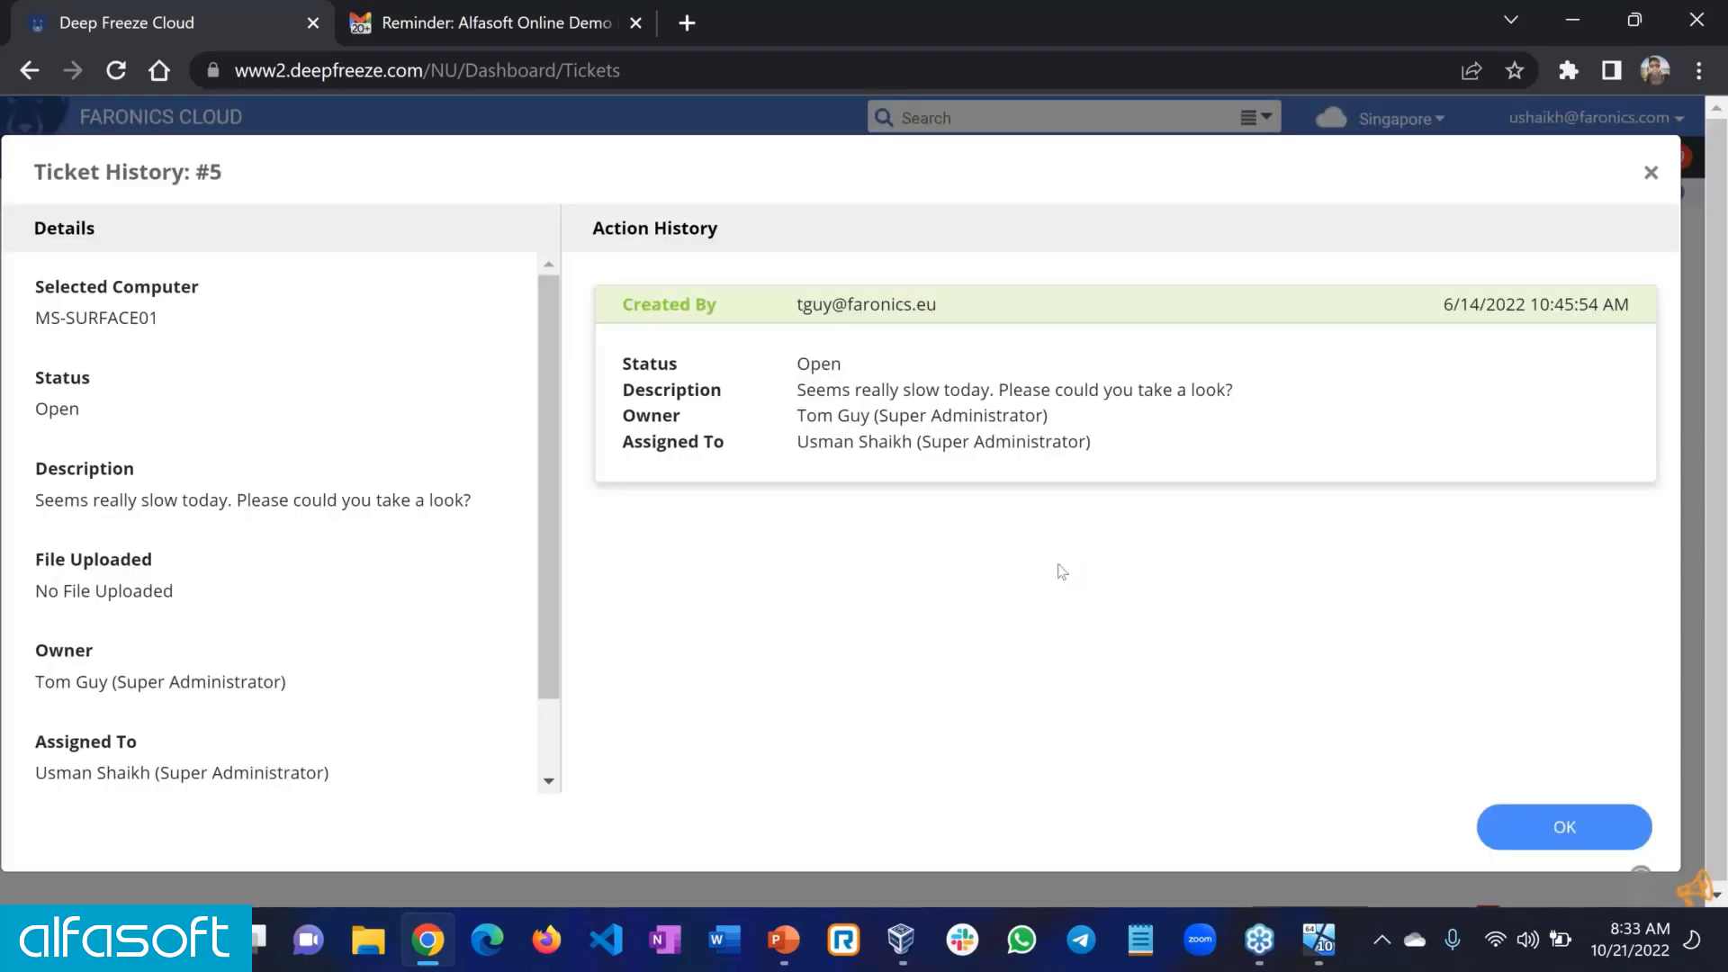
pyautogui.click(1556, 836)
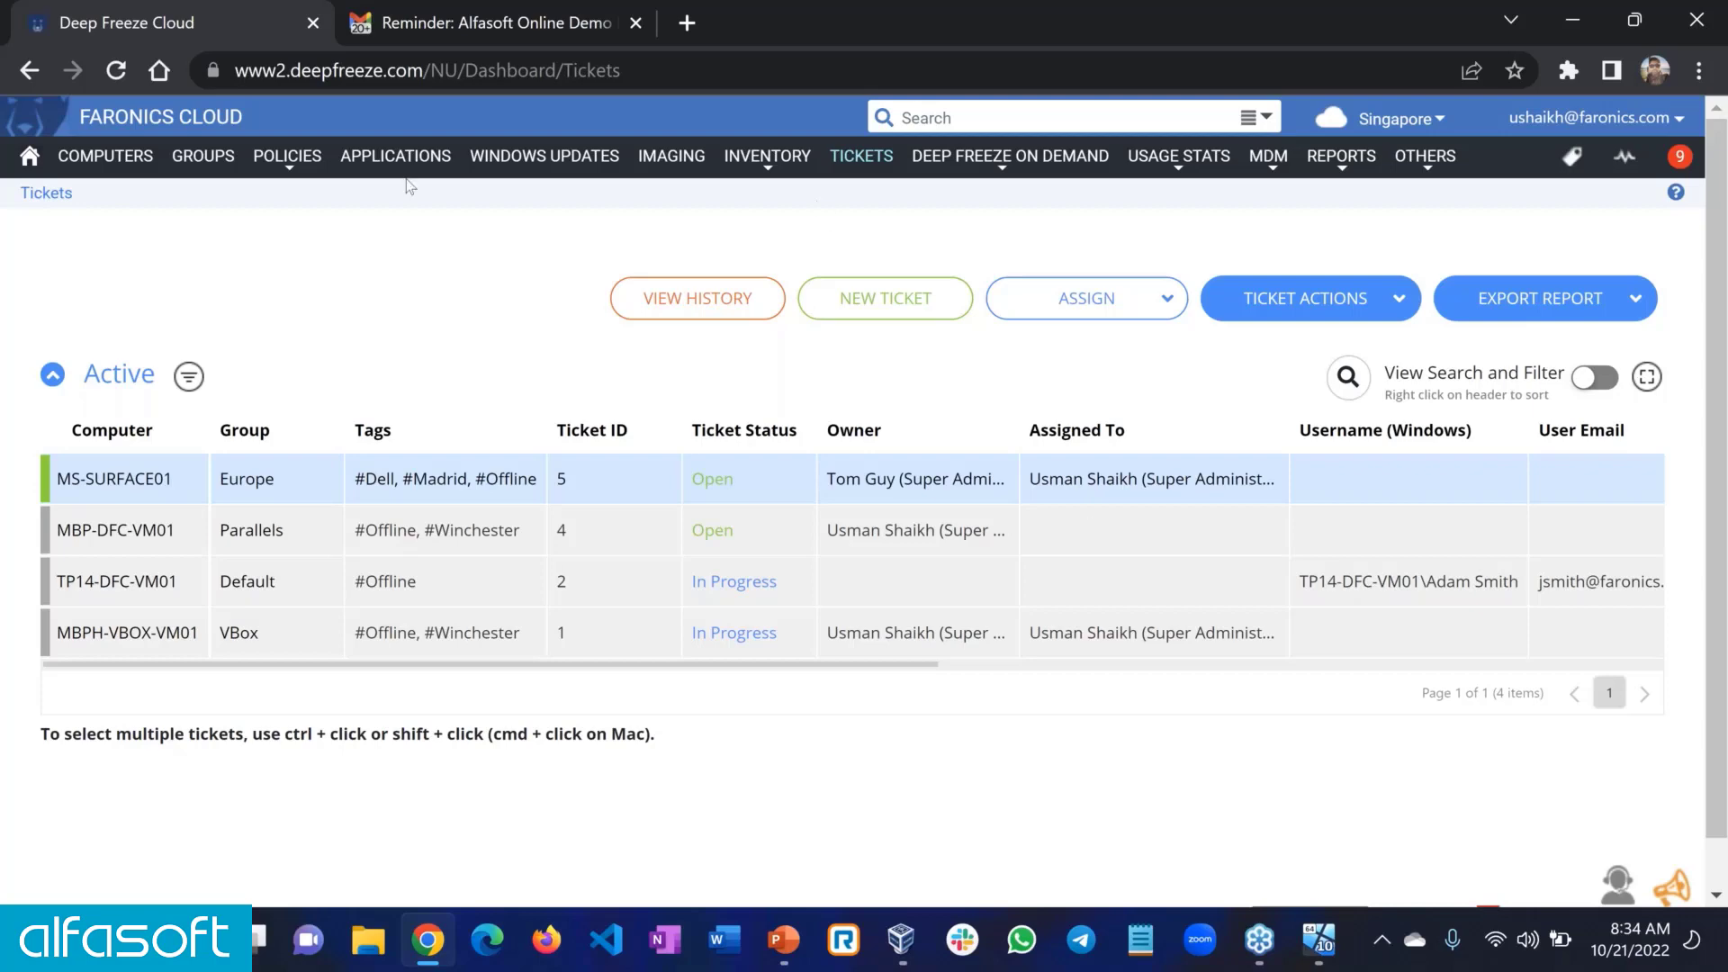
# - Start a new Windows policy from the Policies page
pyautogui.click(289, 159)
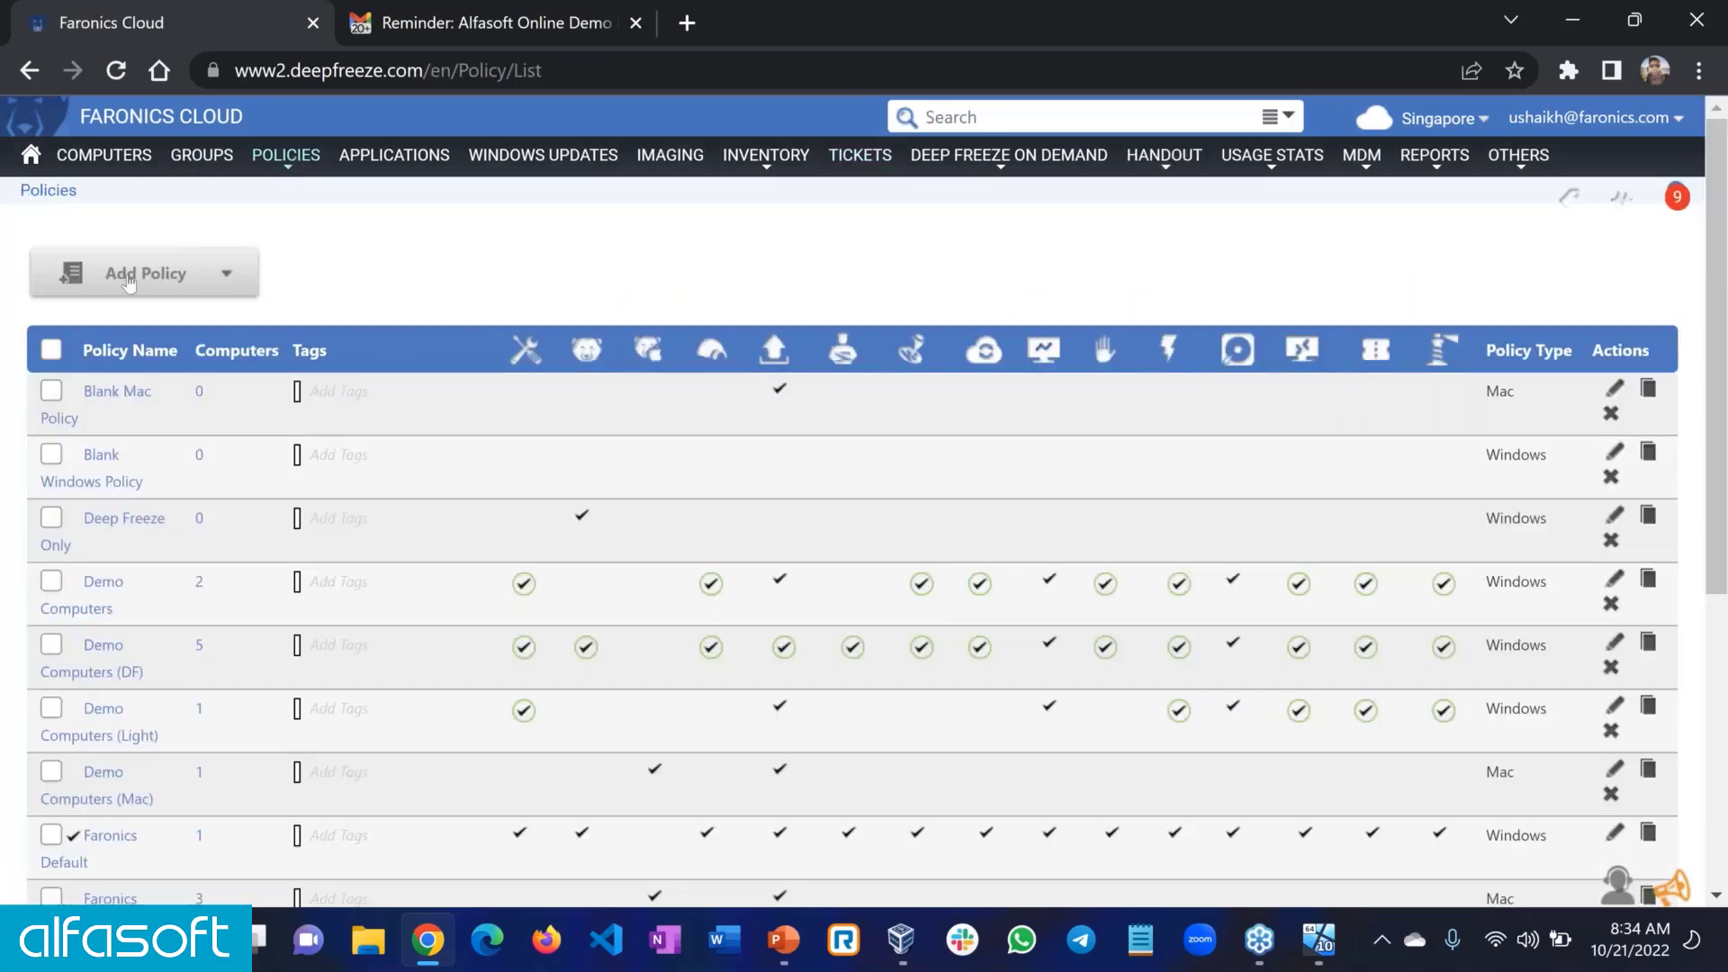
pyautogui.click(129, 277)
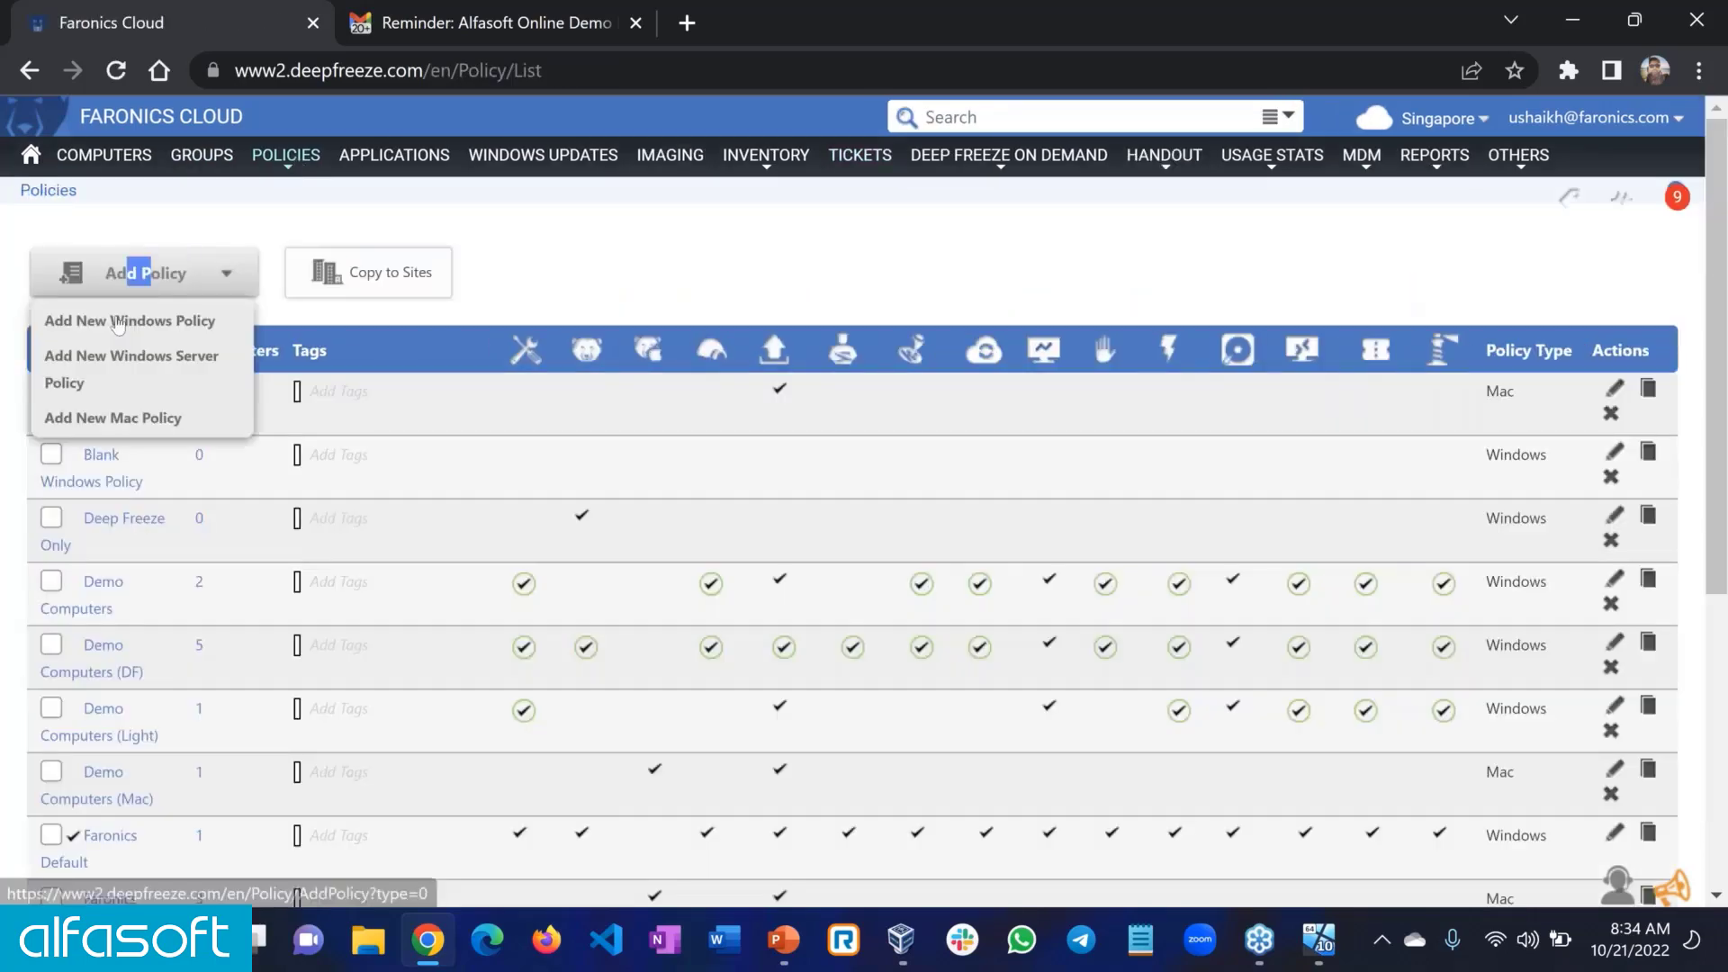
pyautogui.click(129, 320)
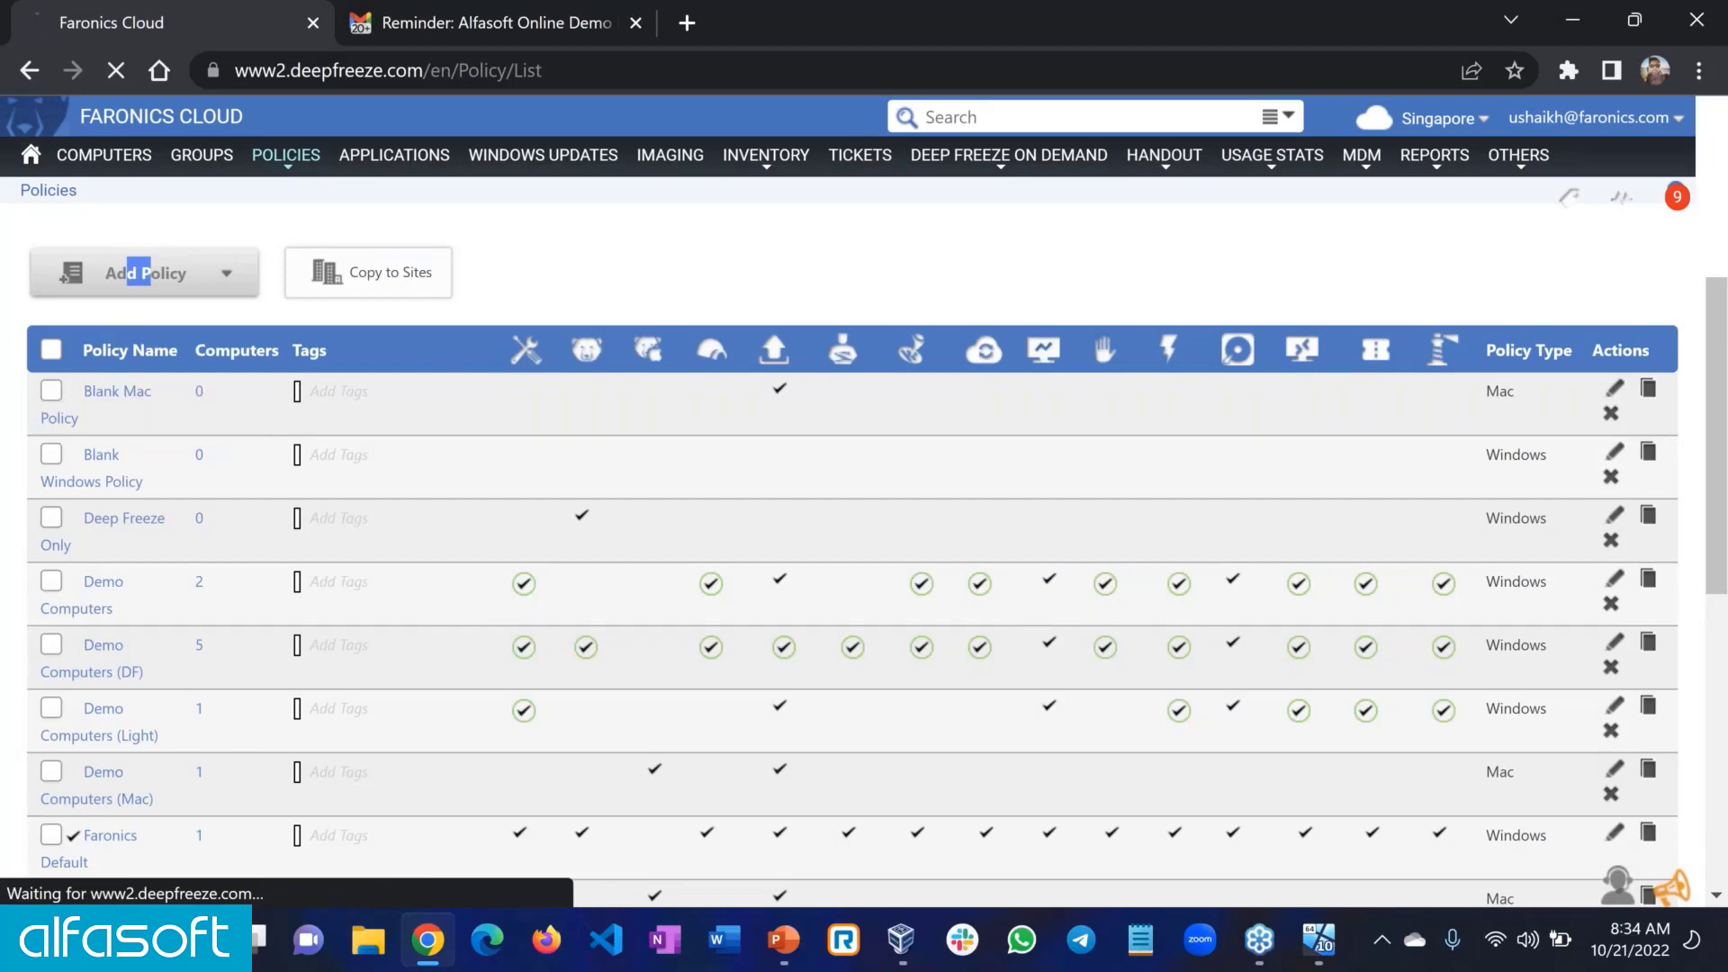
pyautogui.scroll(-2, 732, 617)
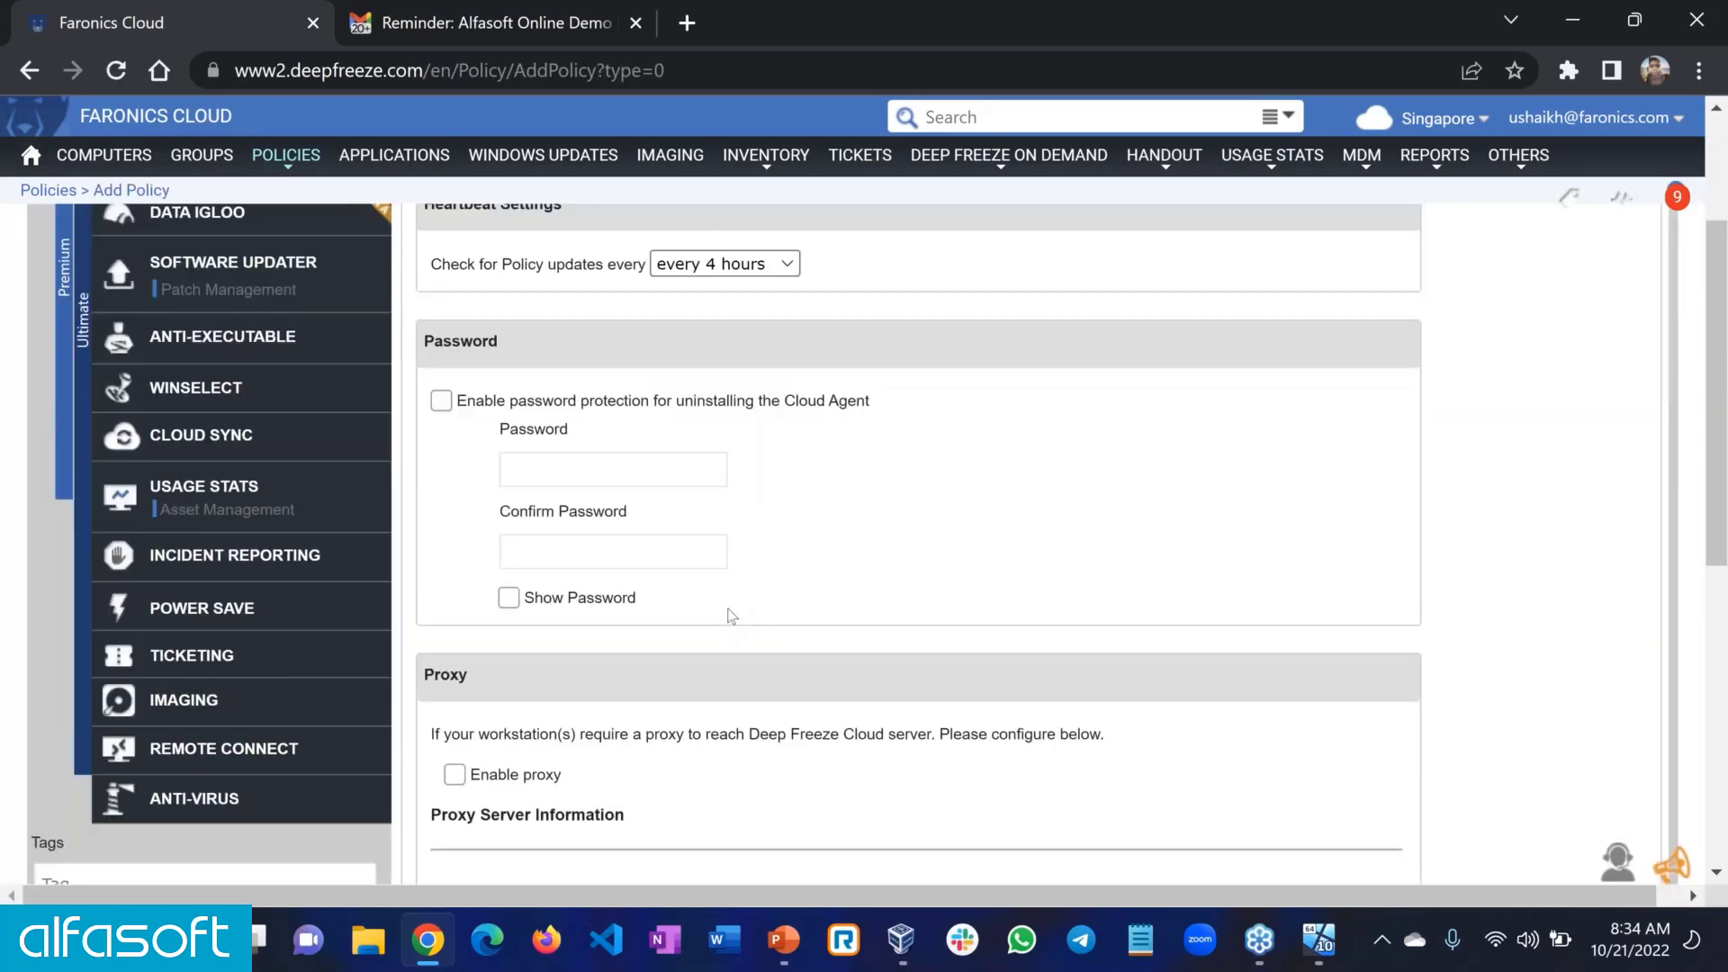
# - Set the new policy's Power Save service to Enable (Install and use below settings) and view its power schedule
pyautogui.click(208, 612)
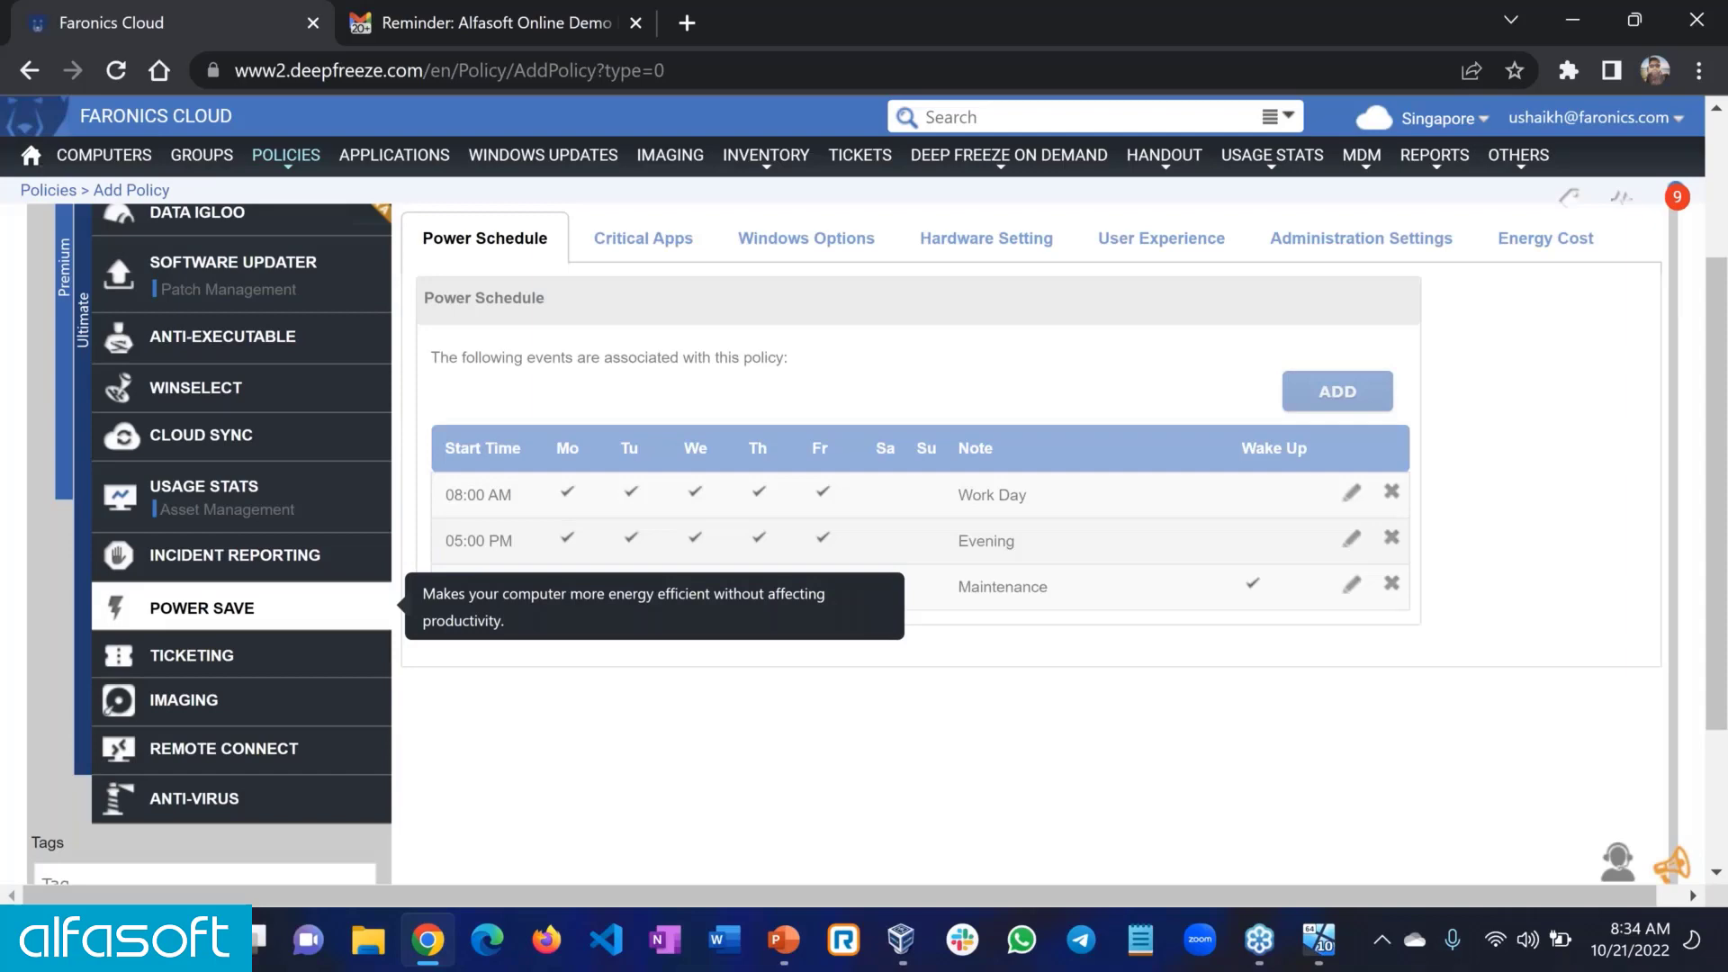
pyautogui.scroll(-1, 549, 794)
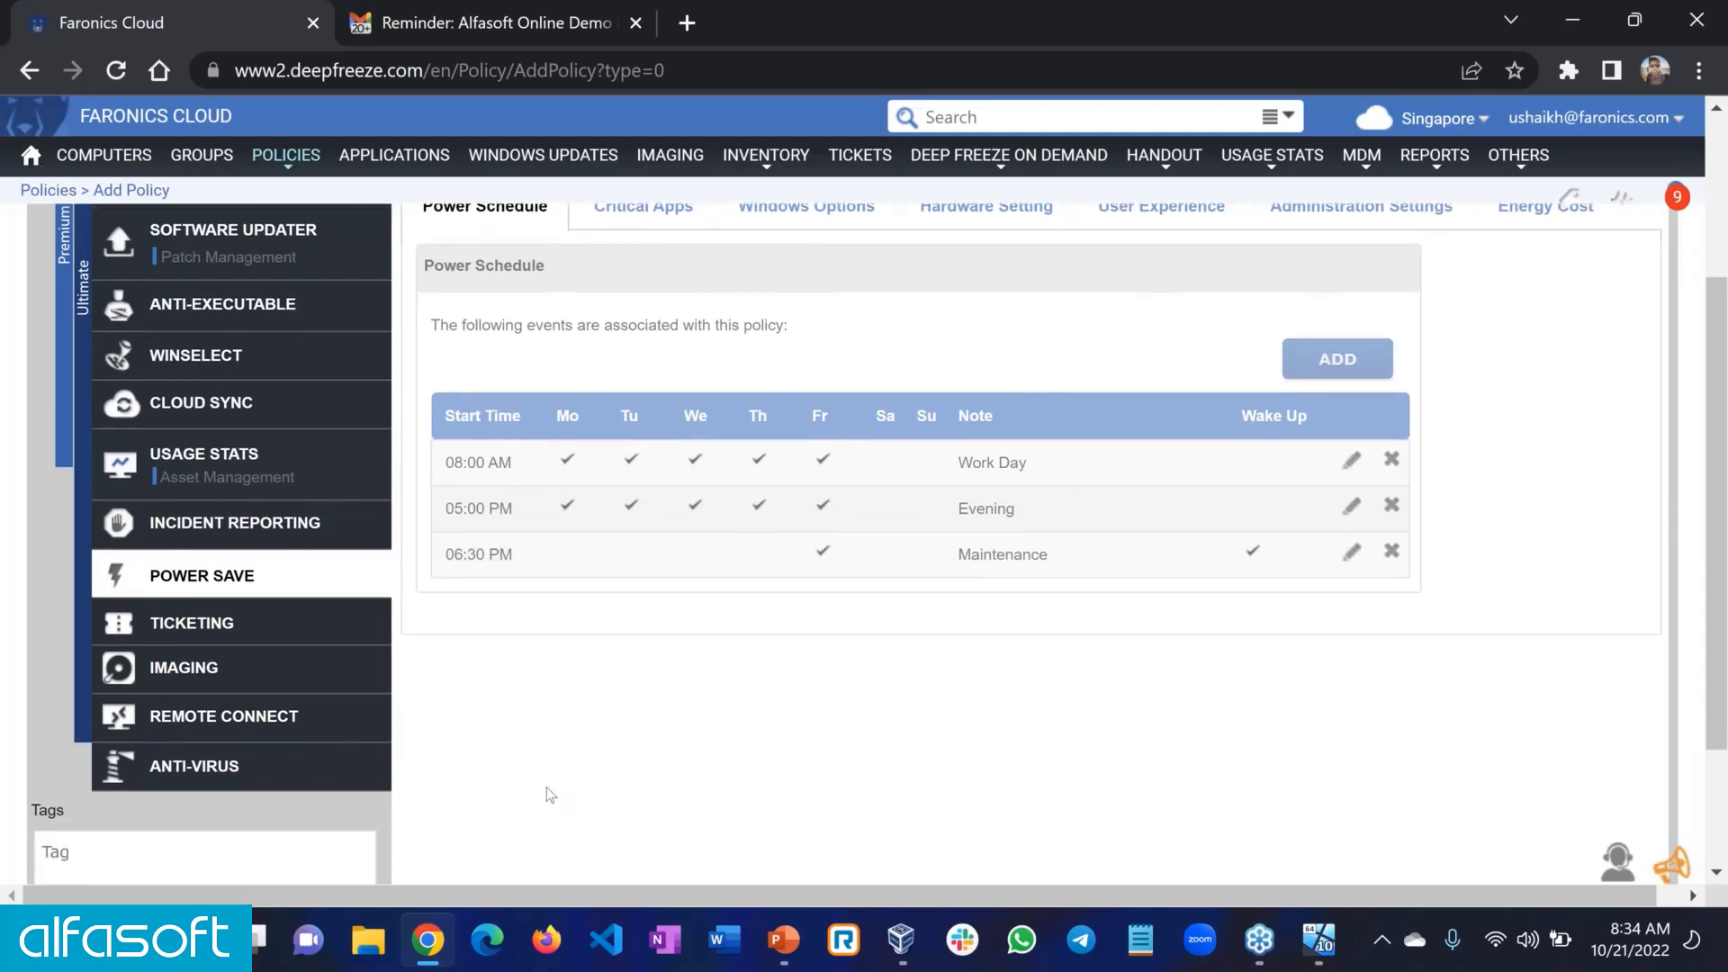
pyautogui.scroll(1, 551, 795)
pyautogui.scroll(3, 551, 795)
pyautogui.click(636, 306)
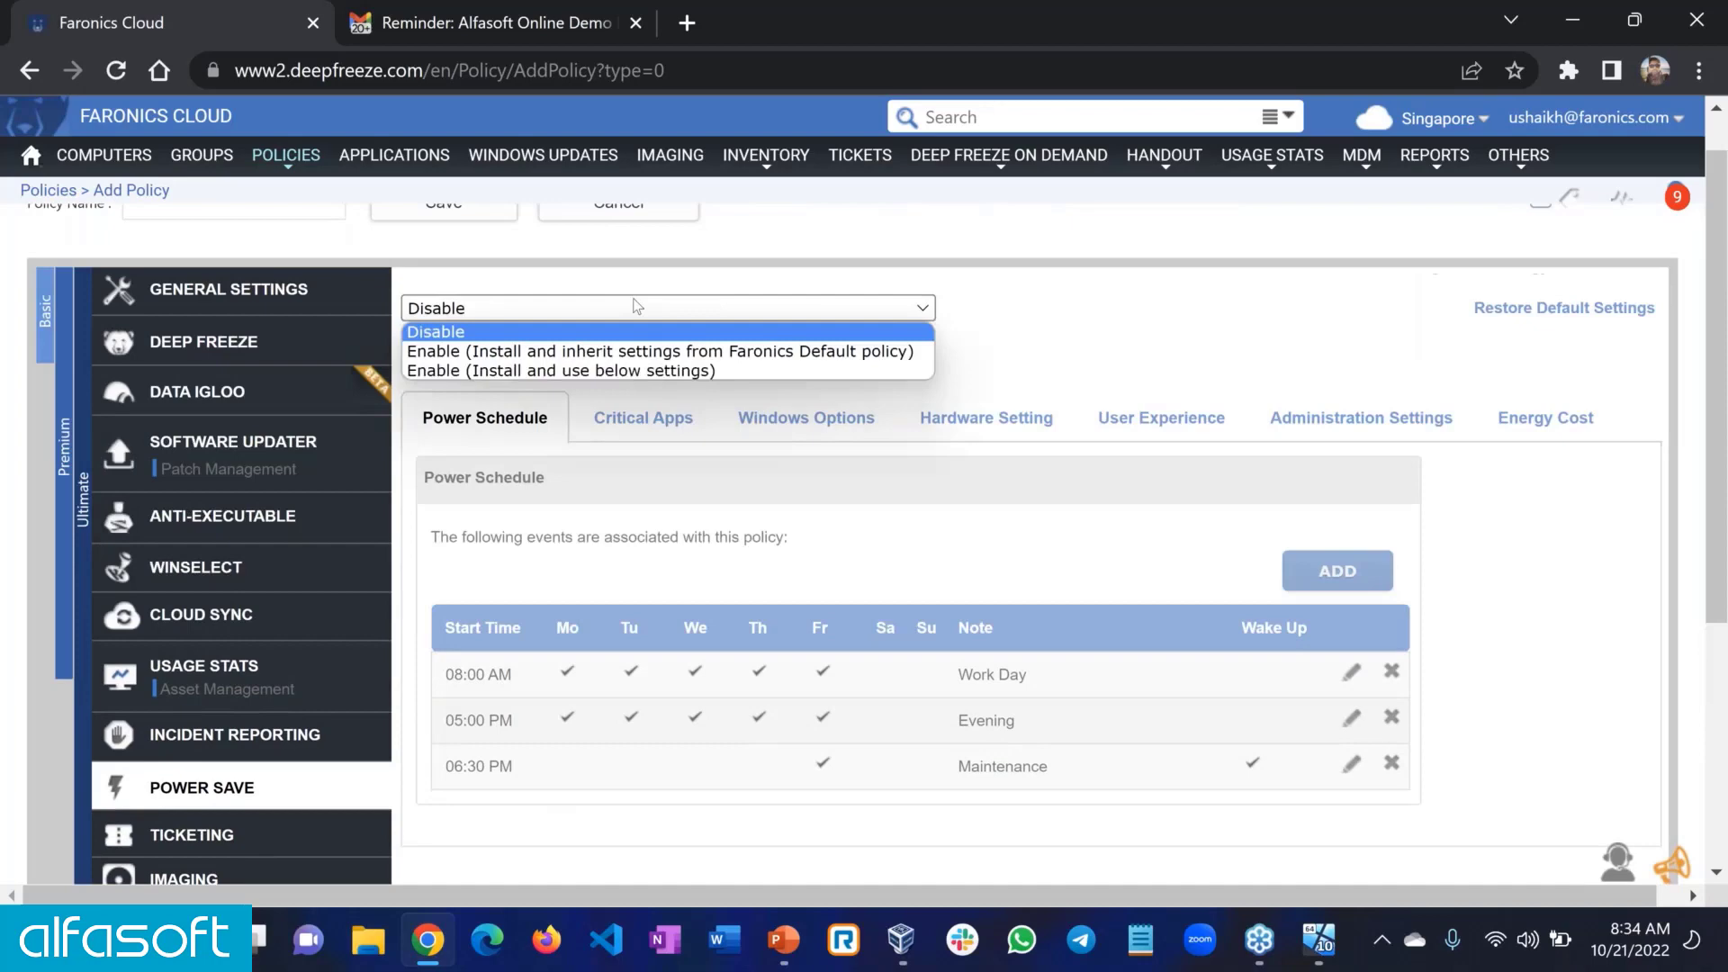
pyautogui.click(569, 371)
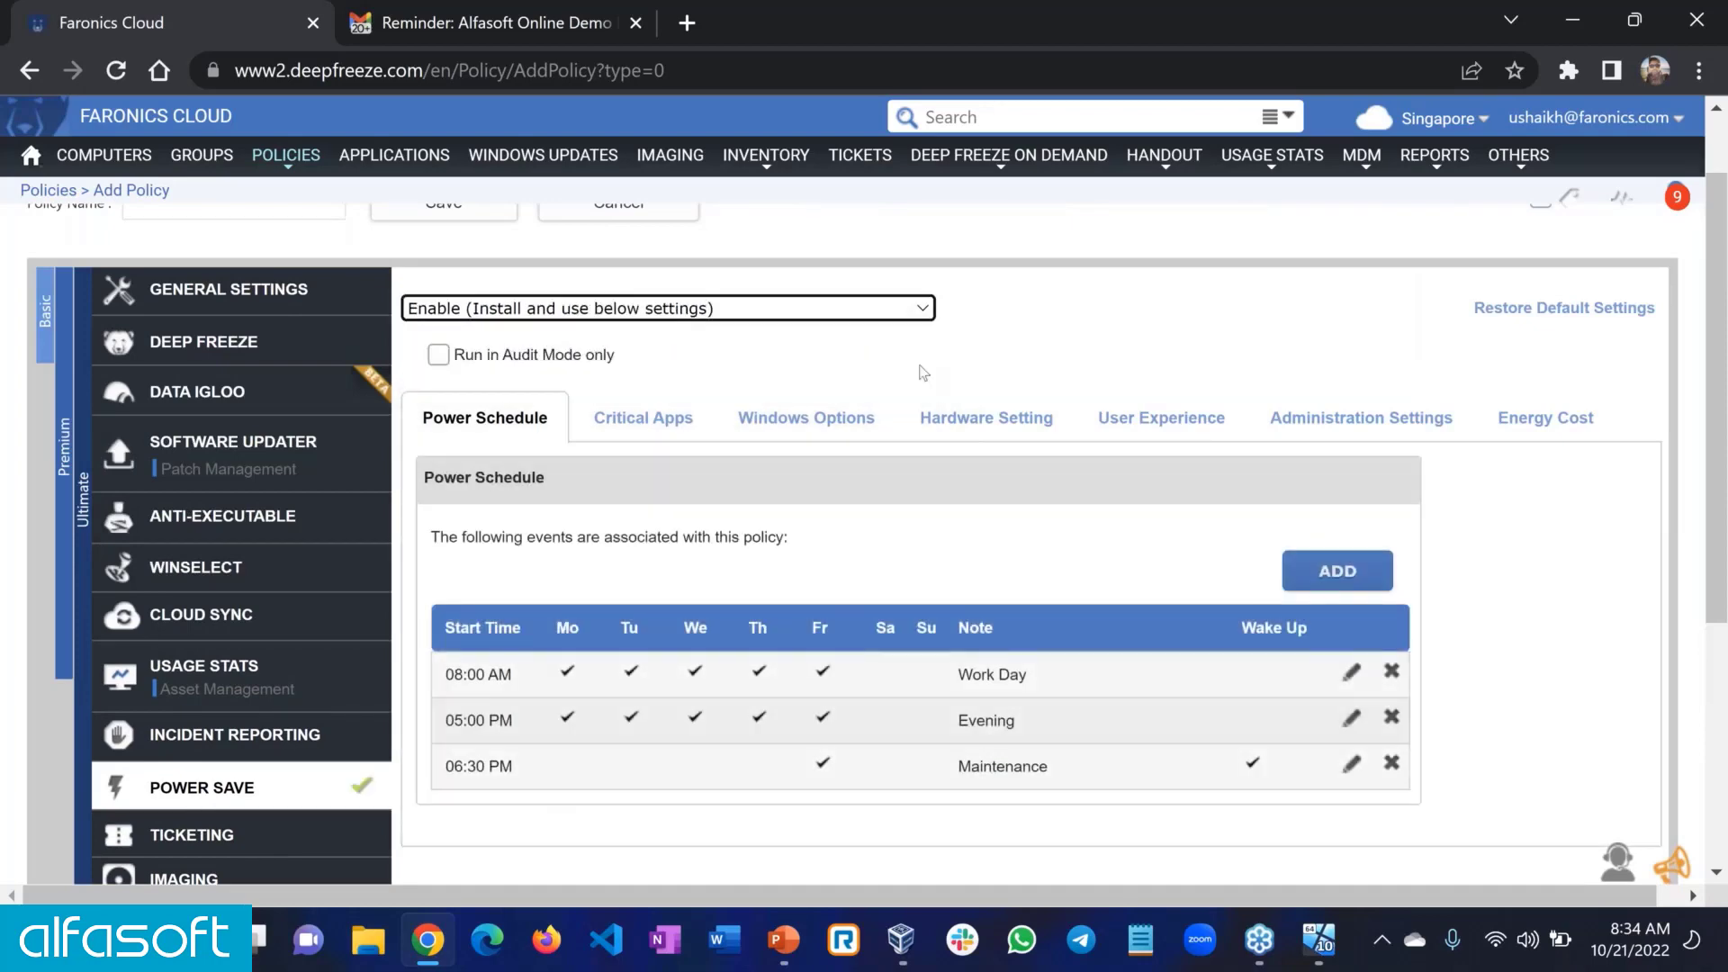
pyautogui.scroll(-1, 922, 371)
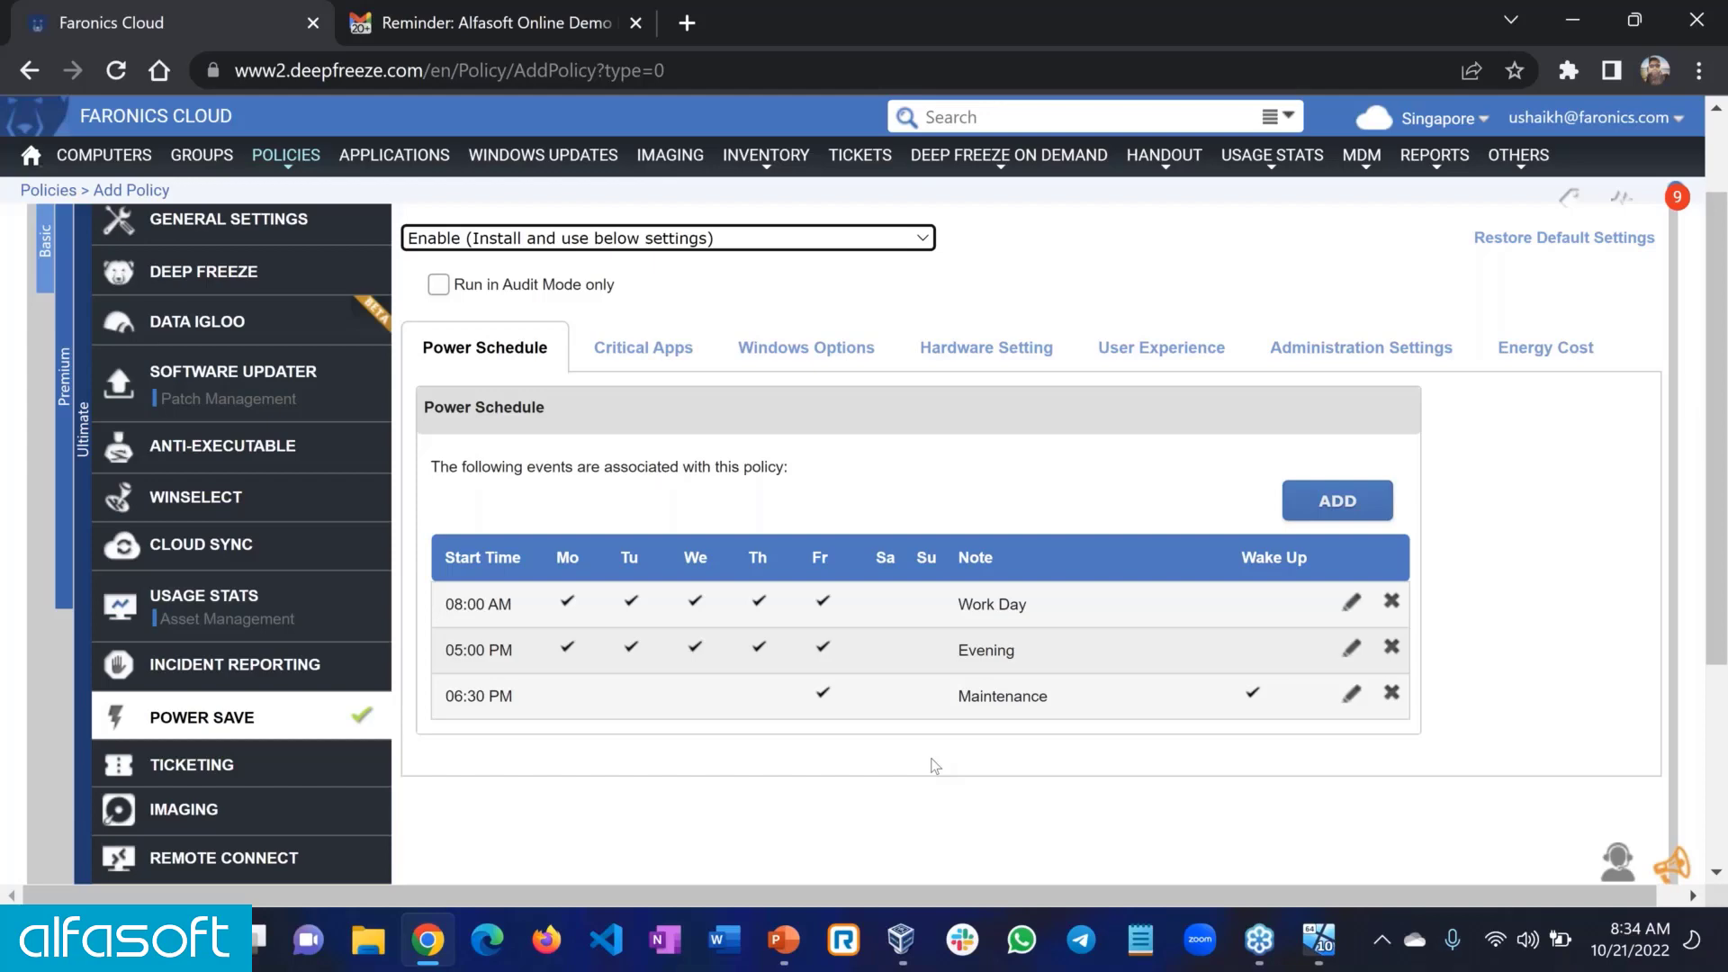
# - Open the Work Day power event, enable the Disk Activity inactivity condition and select the Shutdown option
pyautogui.click(1353, 604)
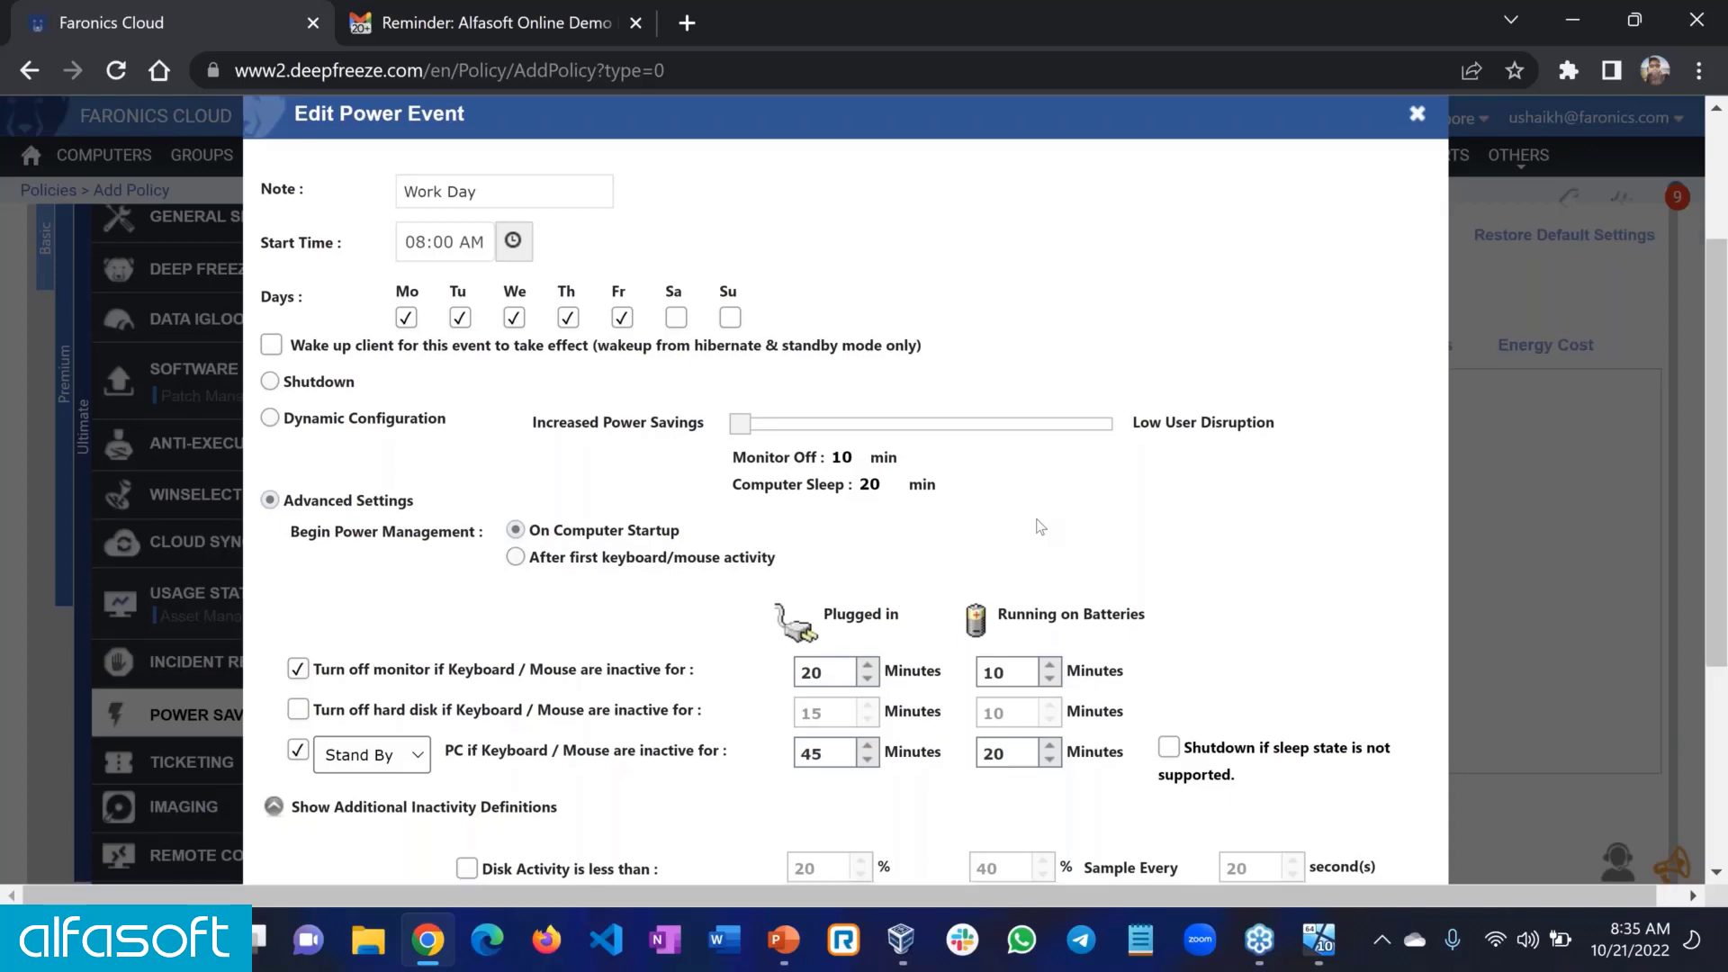
pyautogui.scroll(-2, 1040, 526)
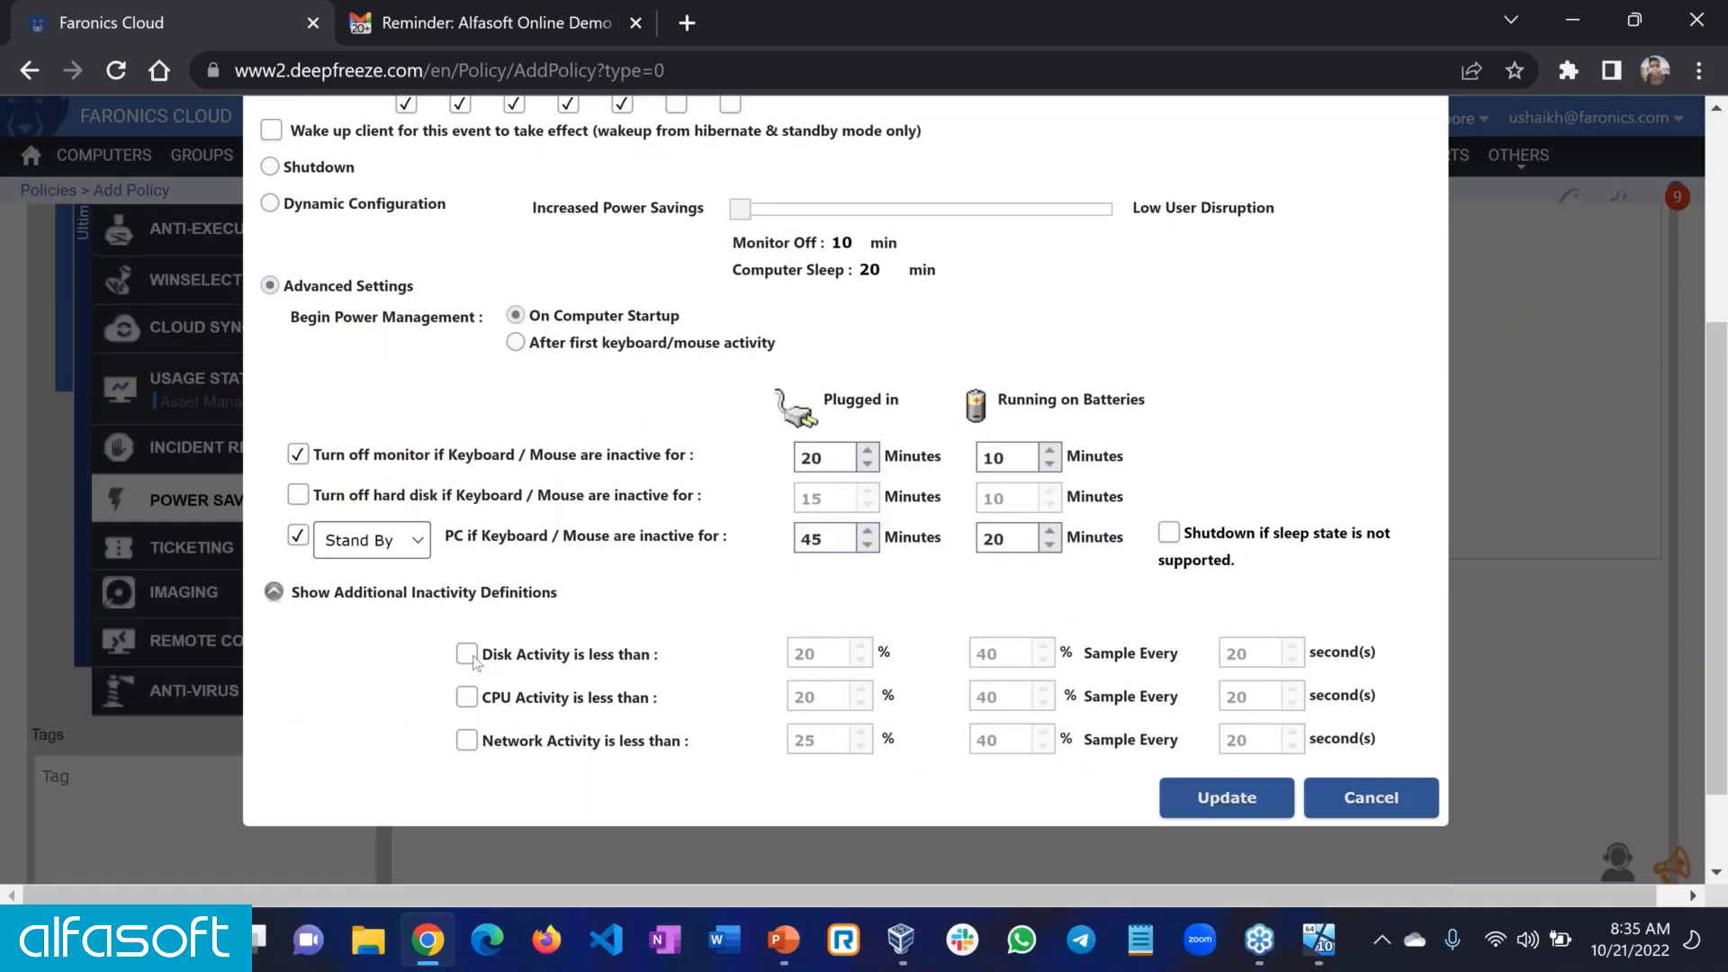
pyautogui.click(467, 654)
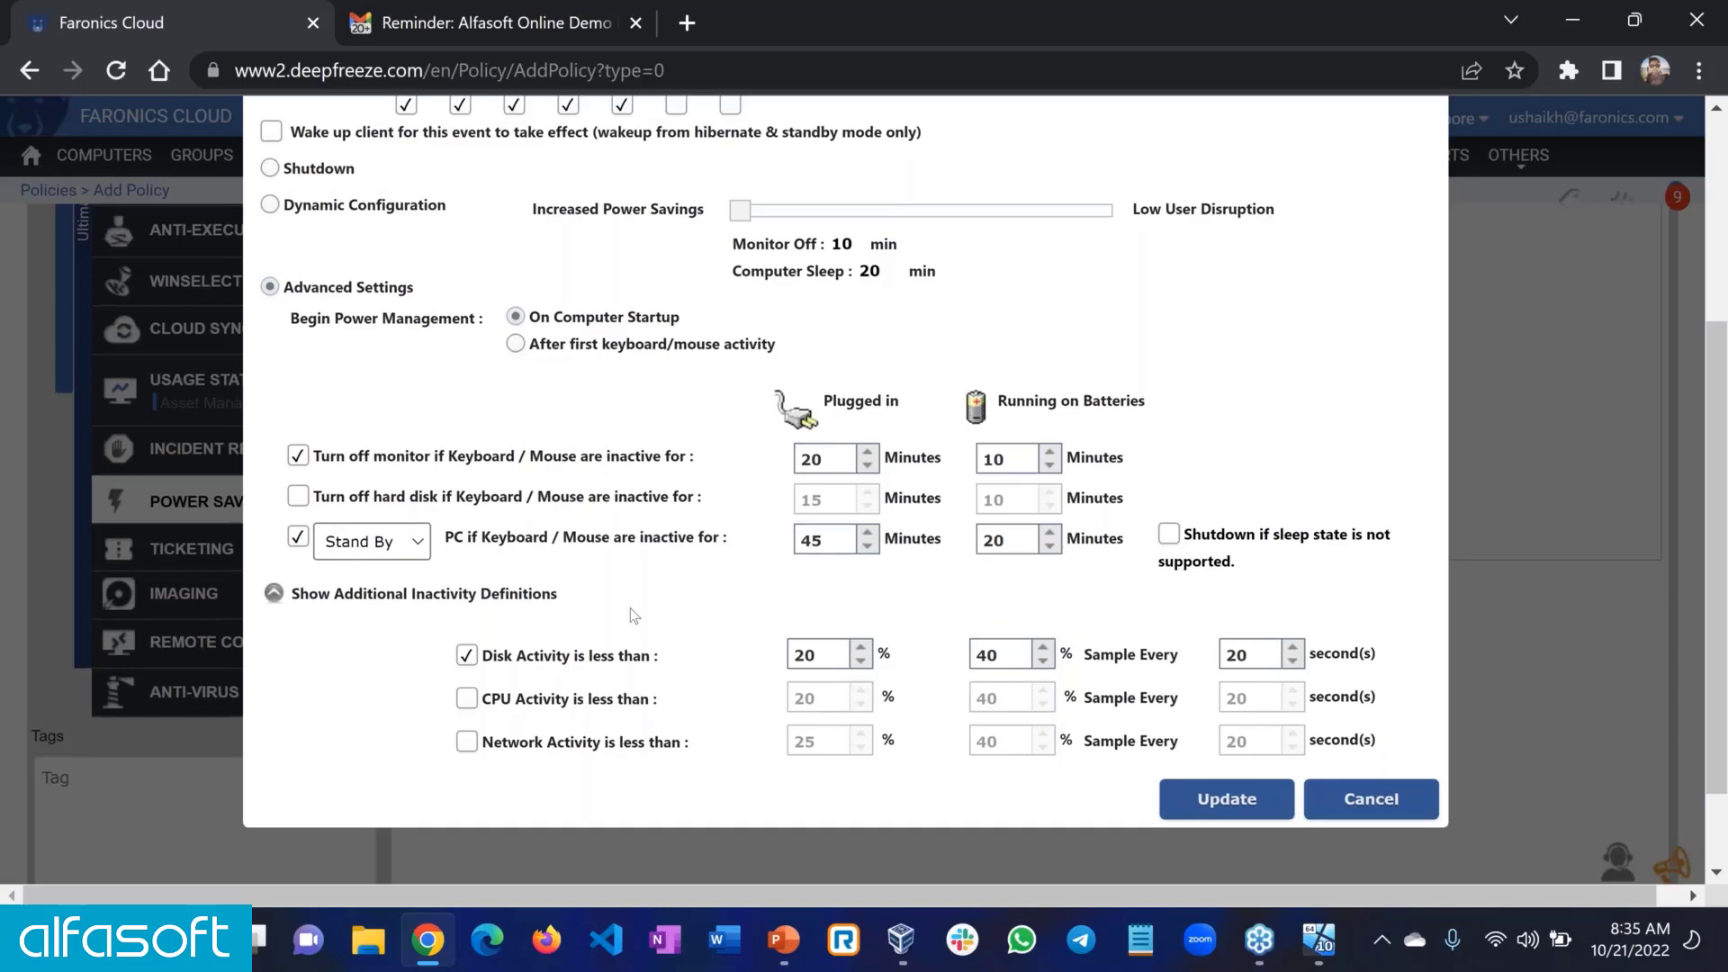
pyautogui.scroll(-1, 634, 615)
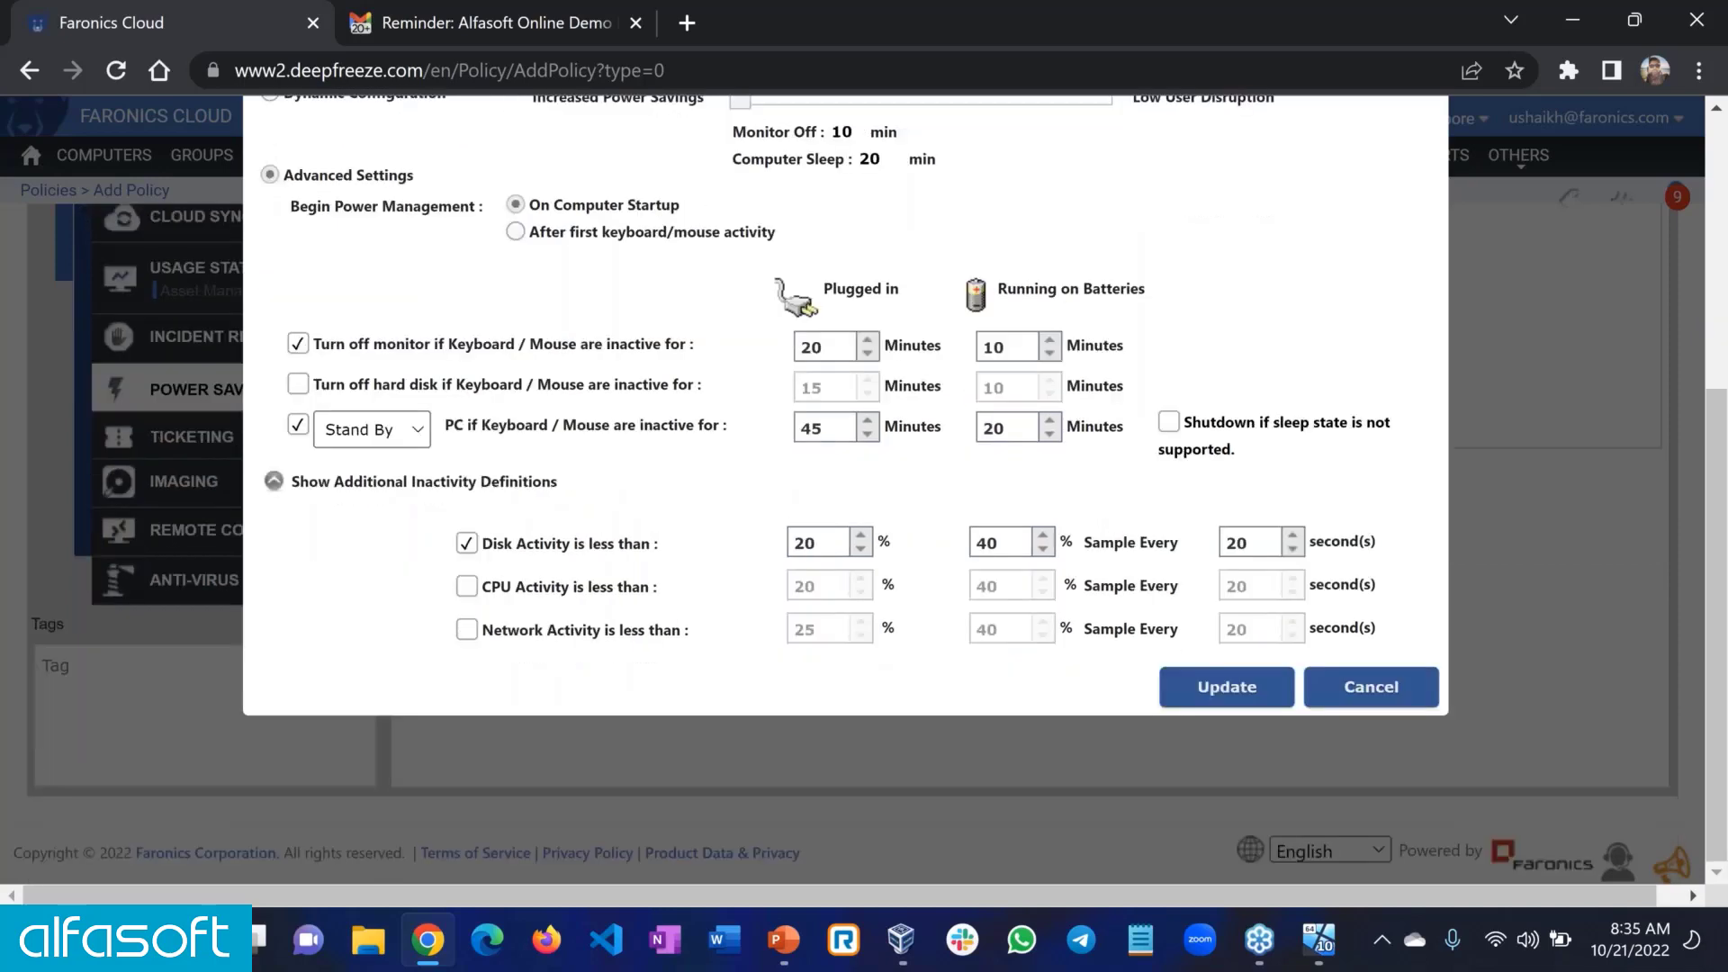
pyautogui.scroll(2, 846, 491)
pyautogui.click(270, 269)
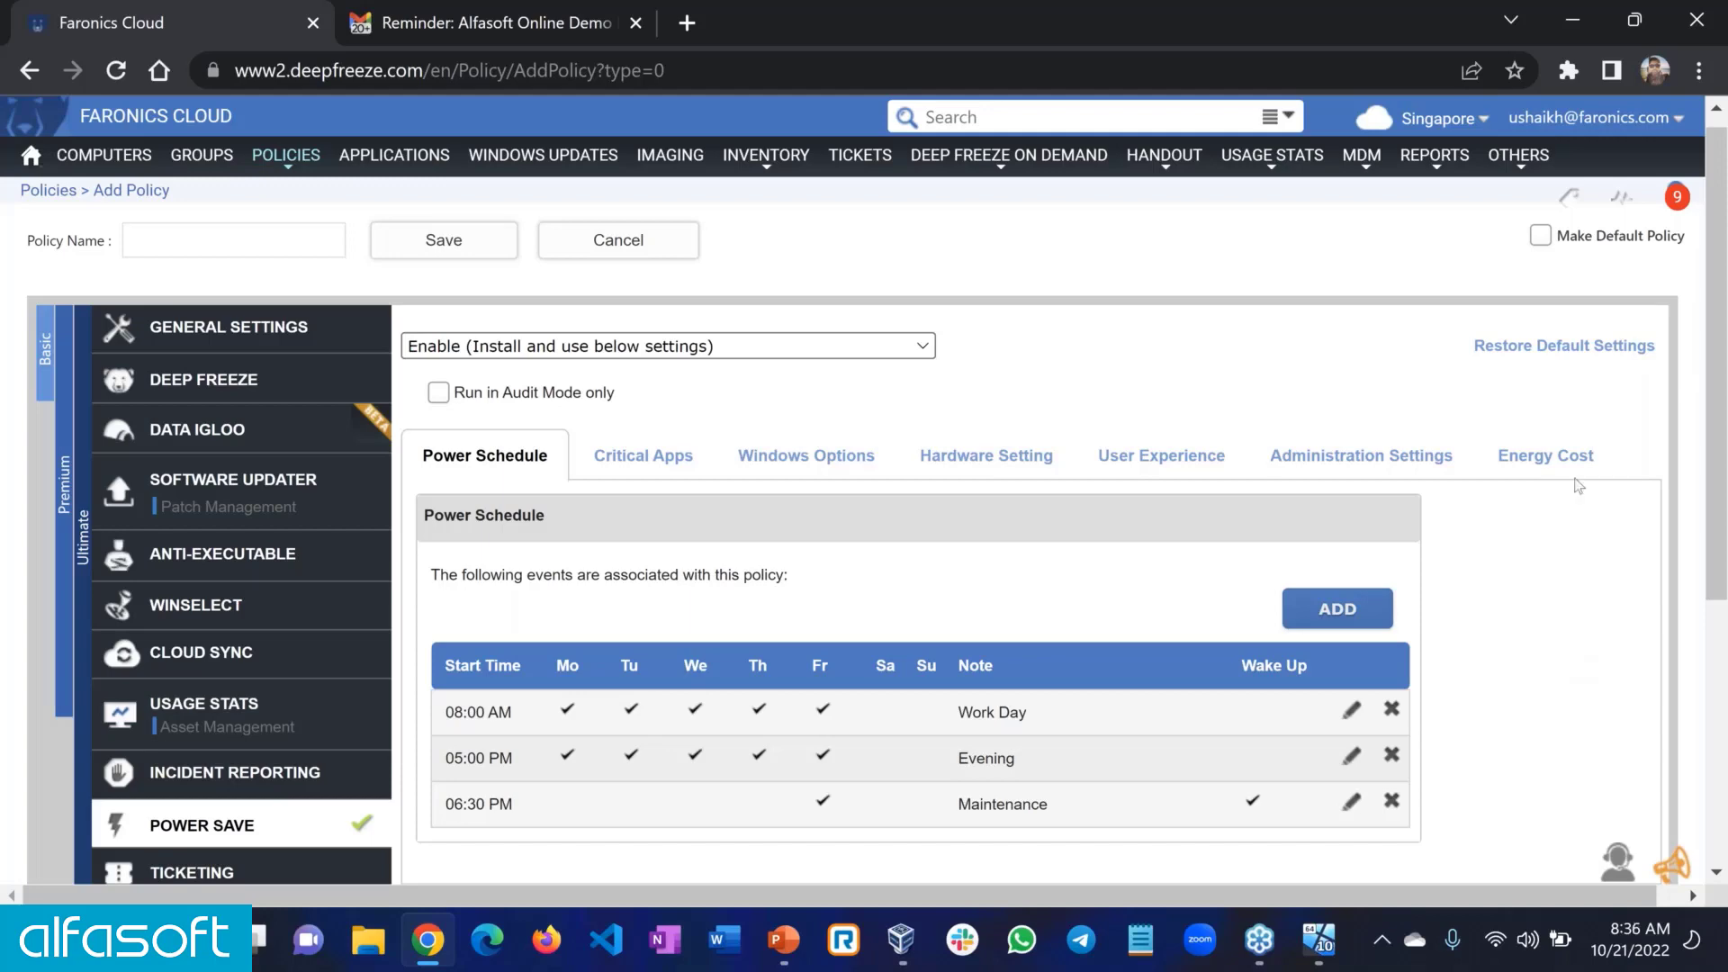
# - View the Power Save energy cost settings and inspect the 08:00 AM cost entry without changing it
pyautogui.click(1545, 456)
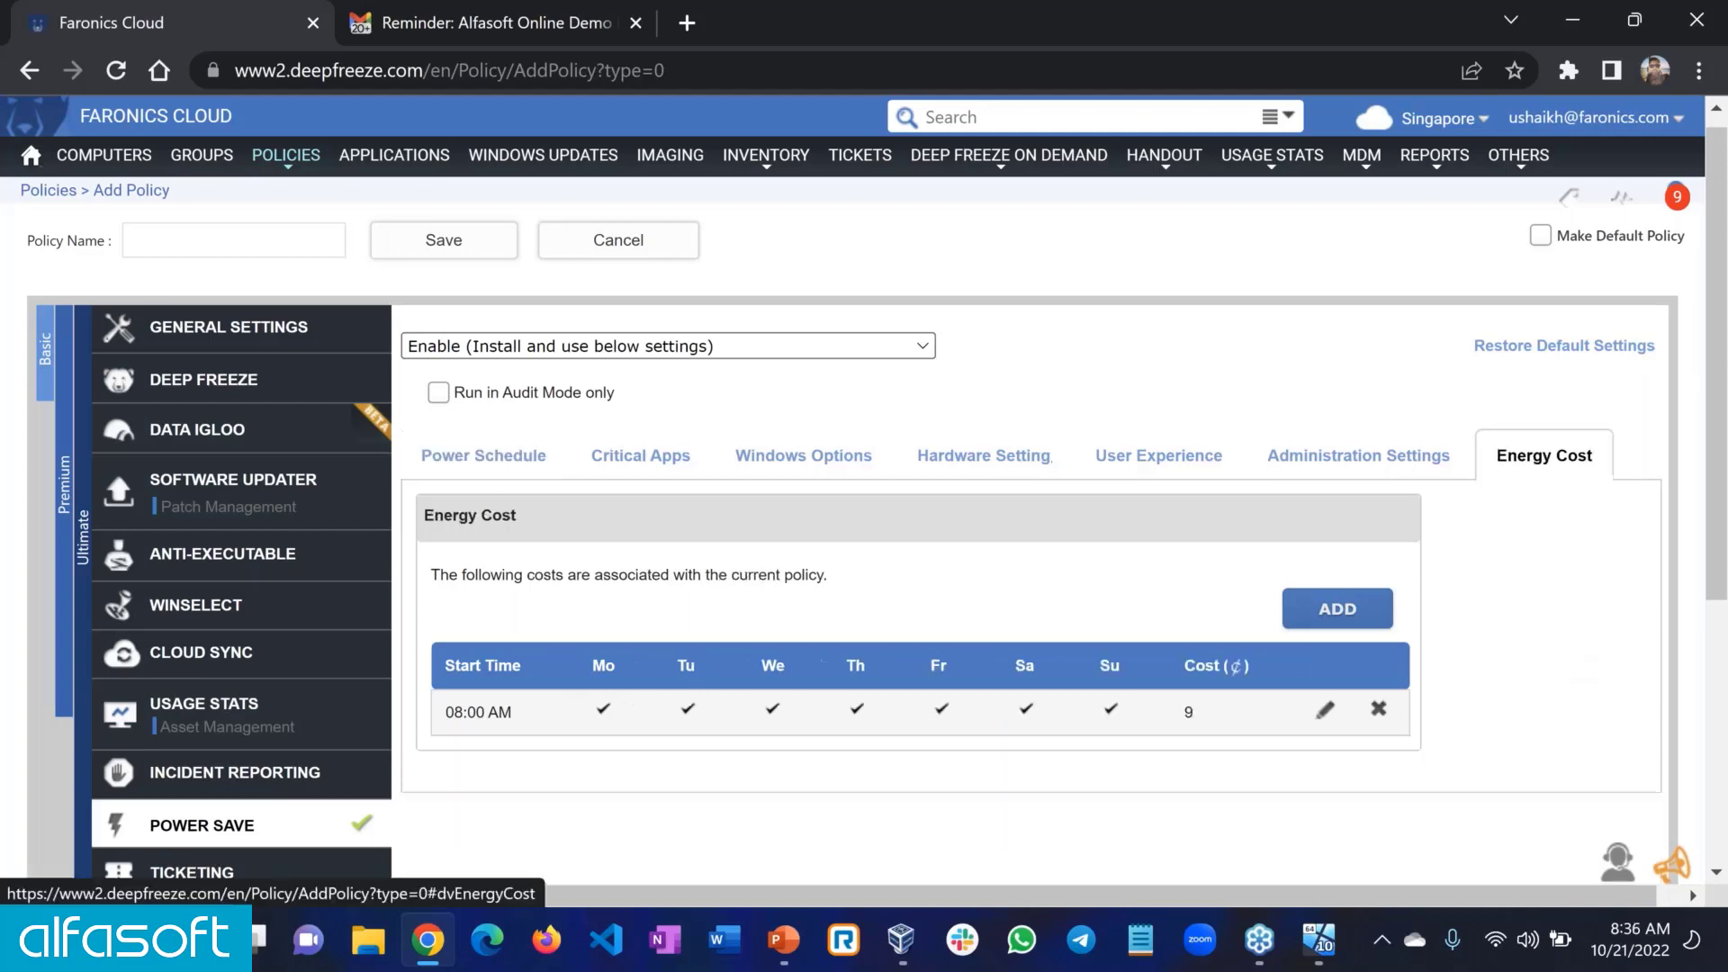
pyautogui.click(1326, 712)
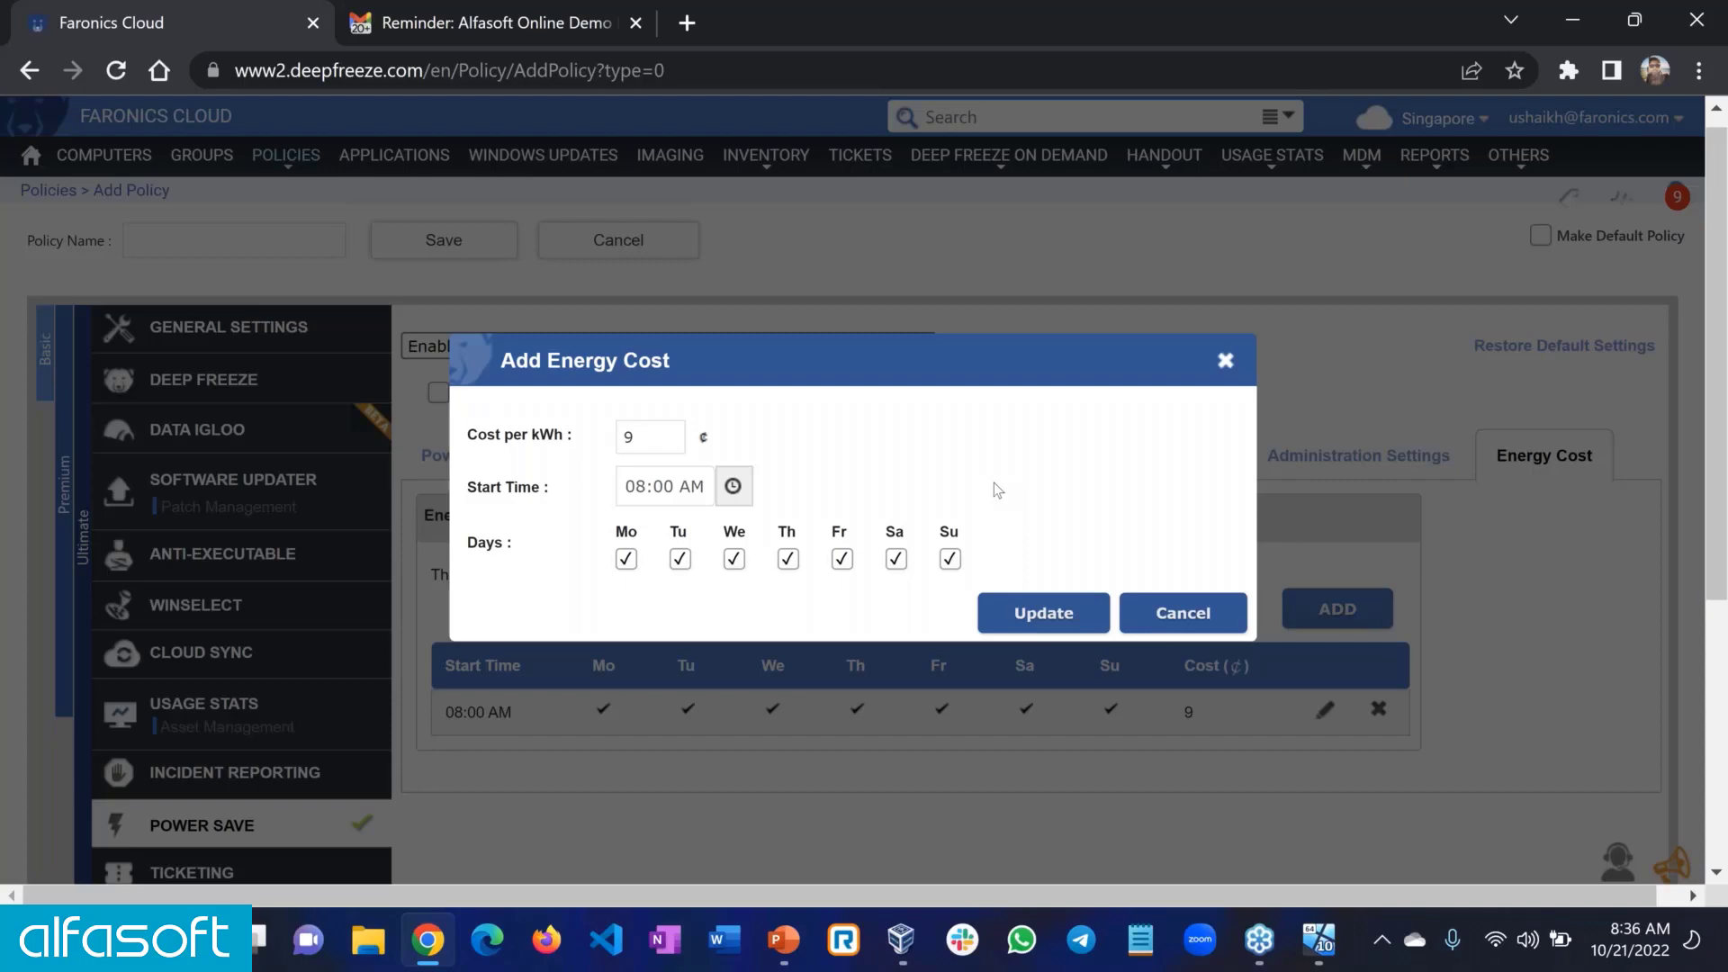
pyautogui.click(1215, 621)
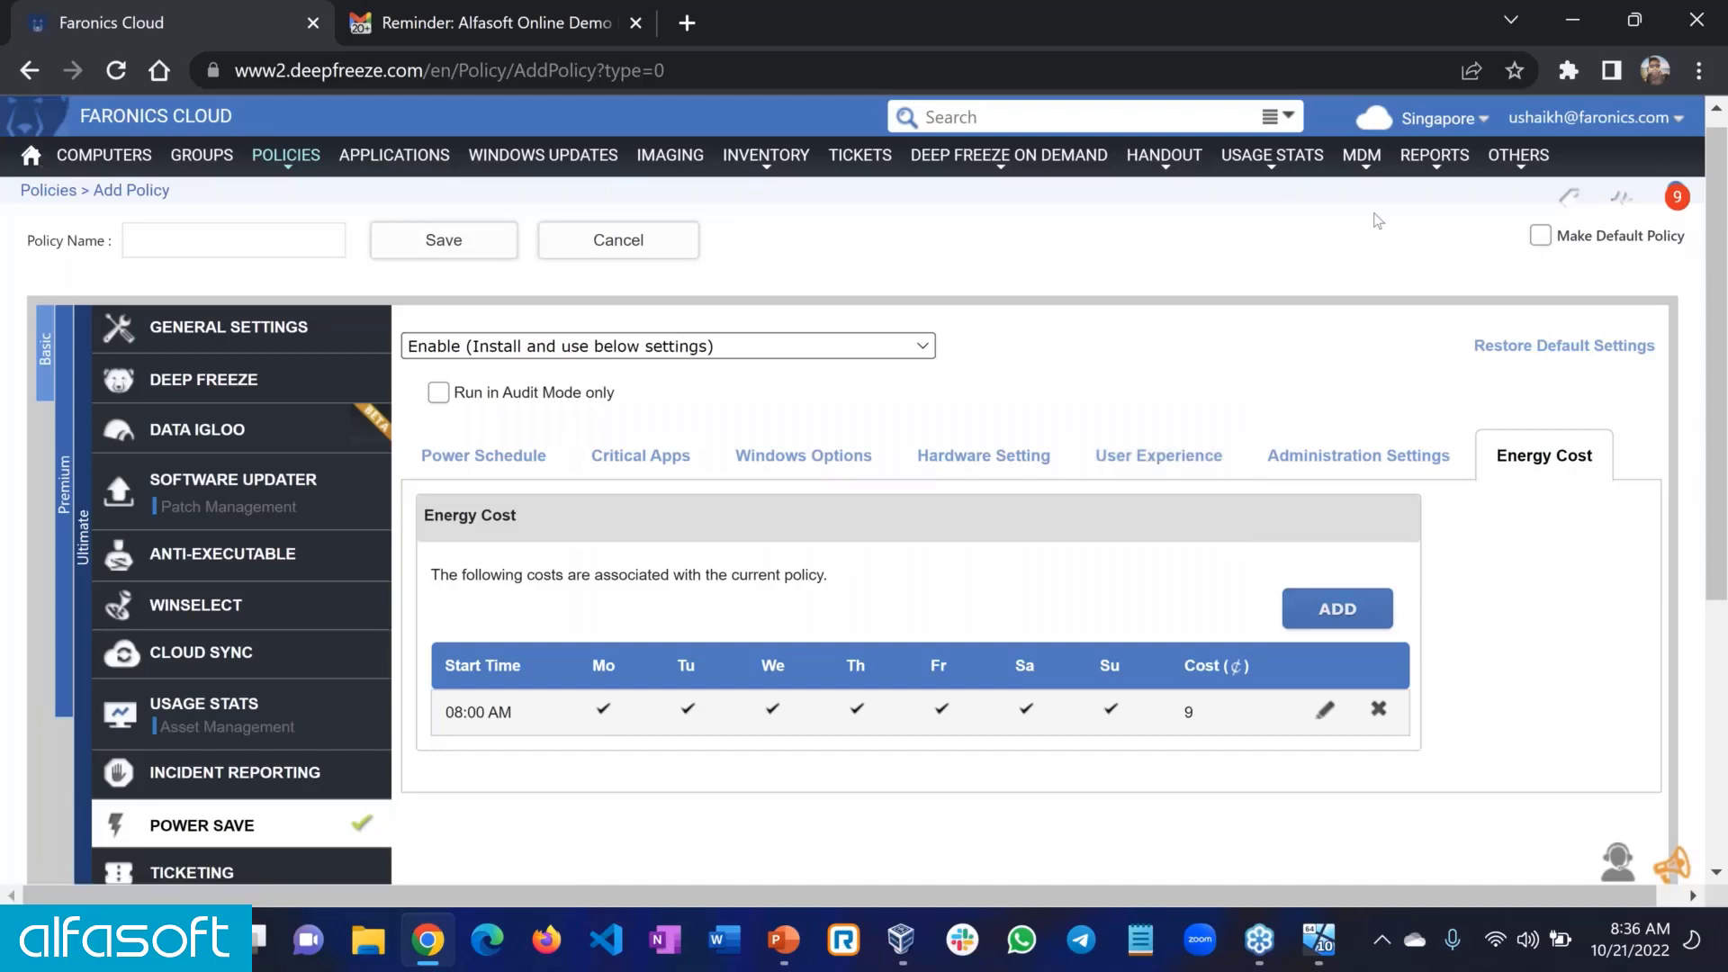
# - Look over the available Power Save reports and return to the policy's power schedule
pyautogui.moveTo(1435, 158)
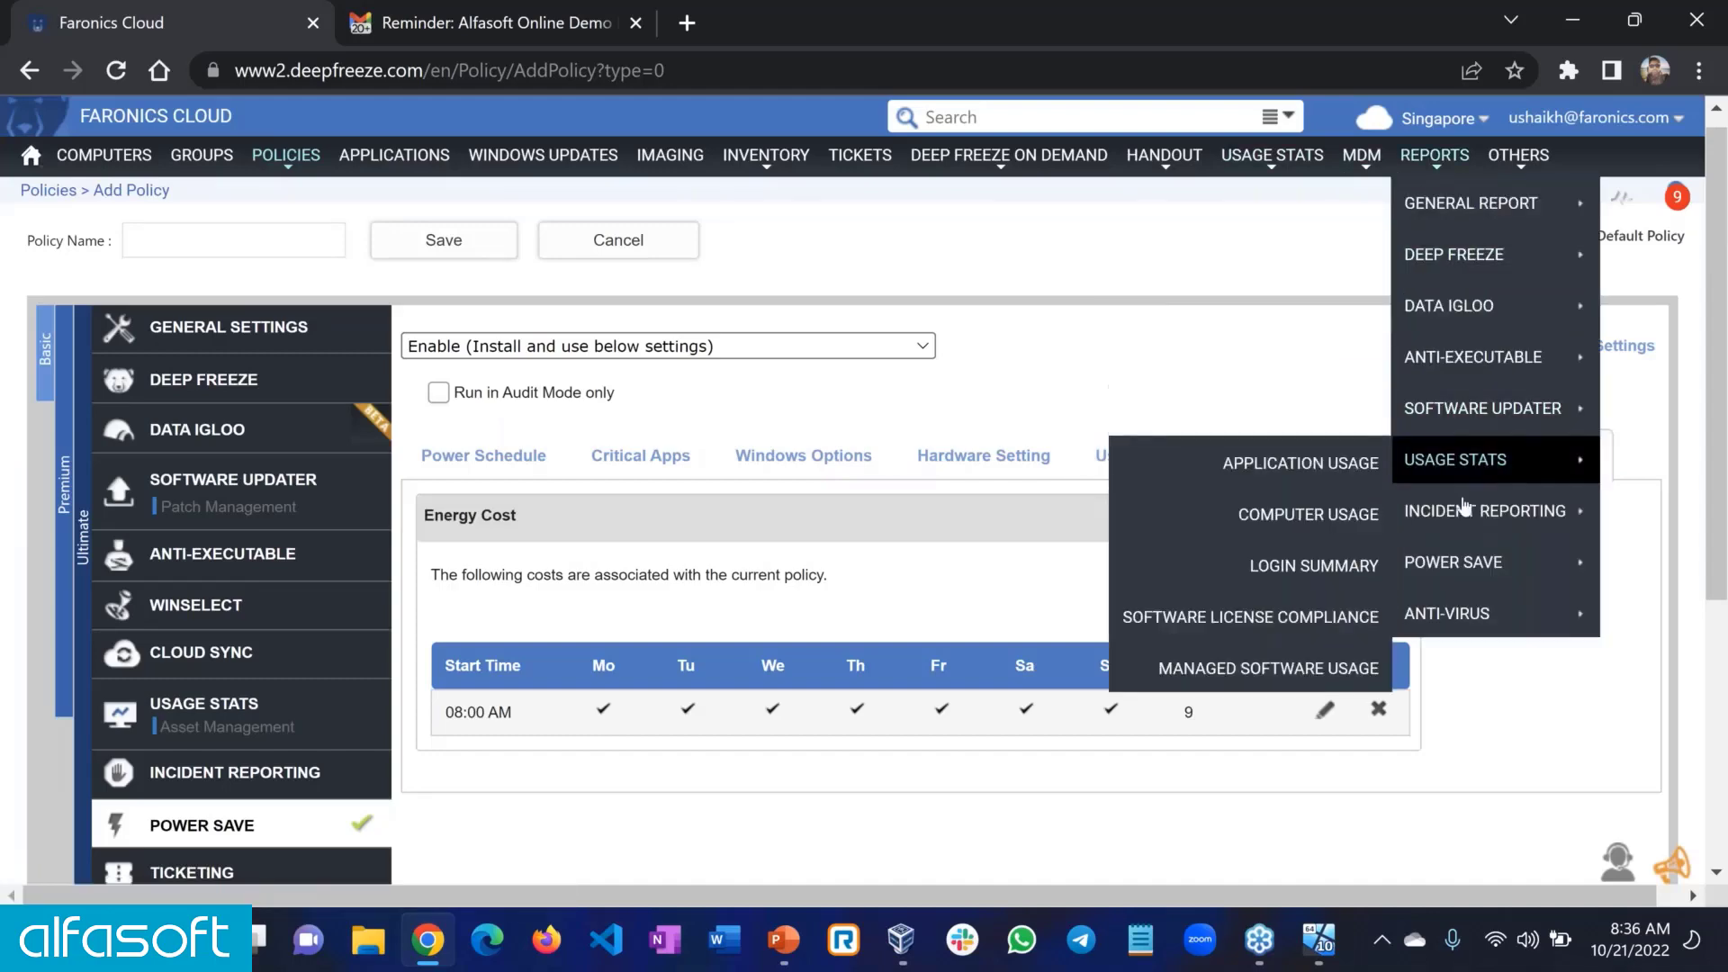
pyautogui.moveTo(1431, 562)
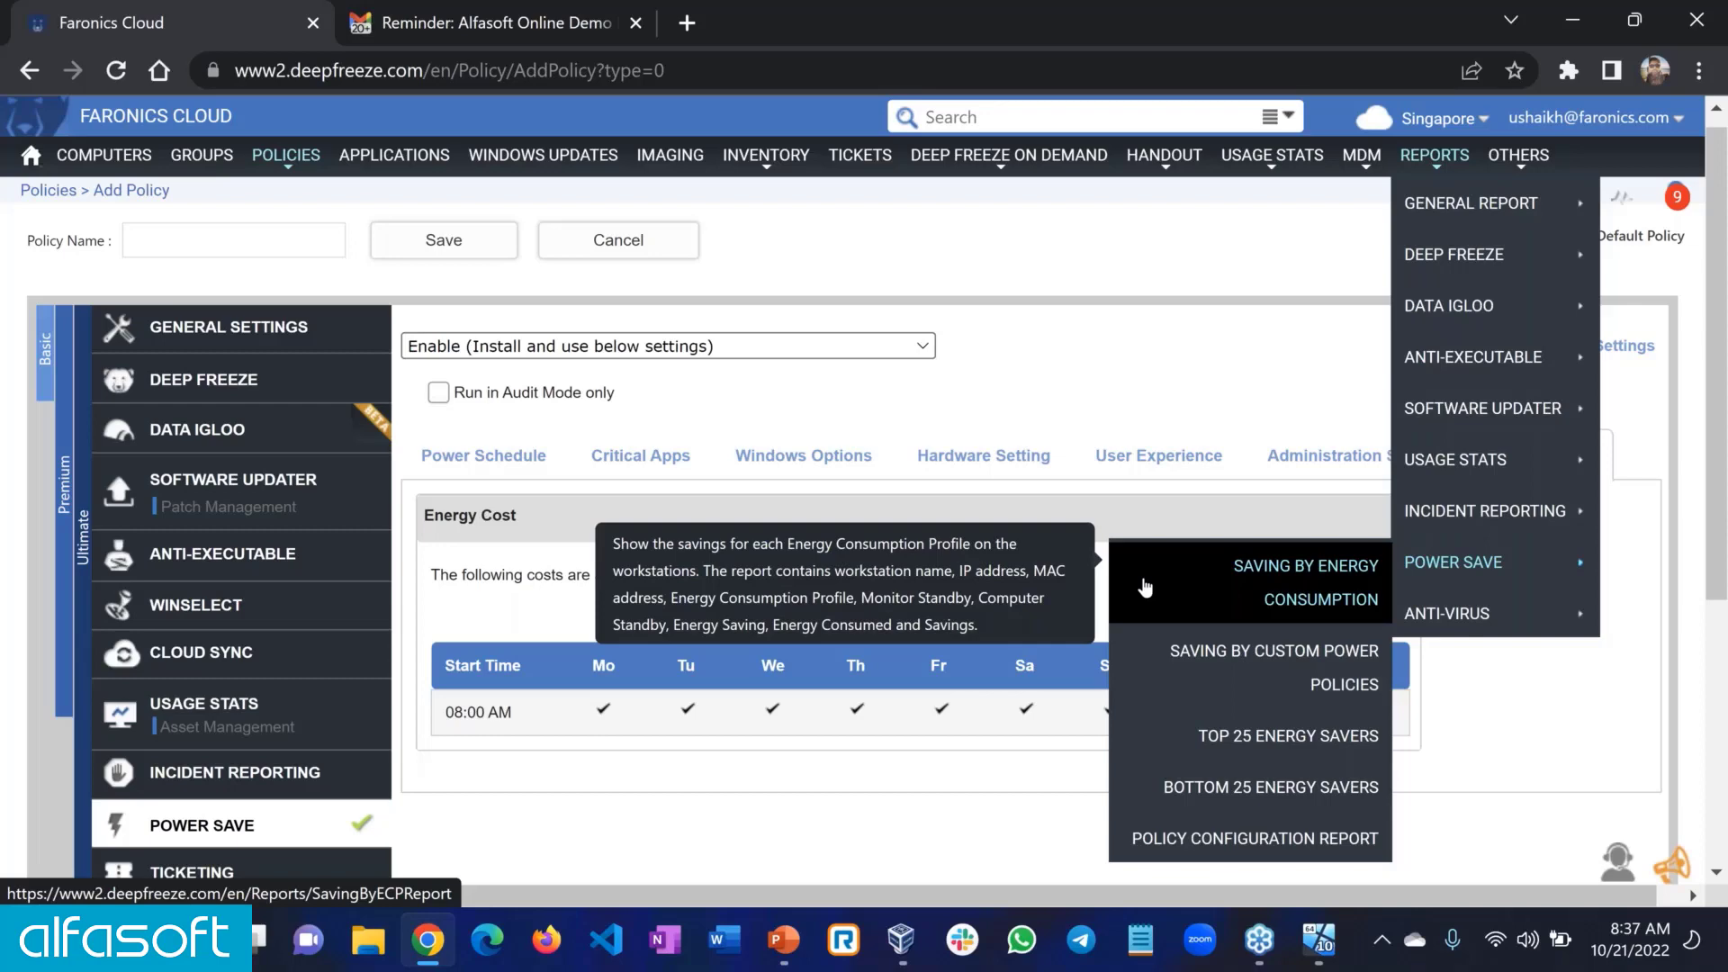
pyautogui.scroll(-3, 855, 823)
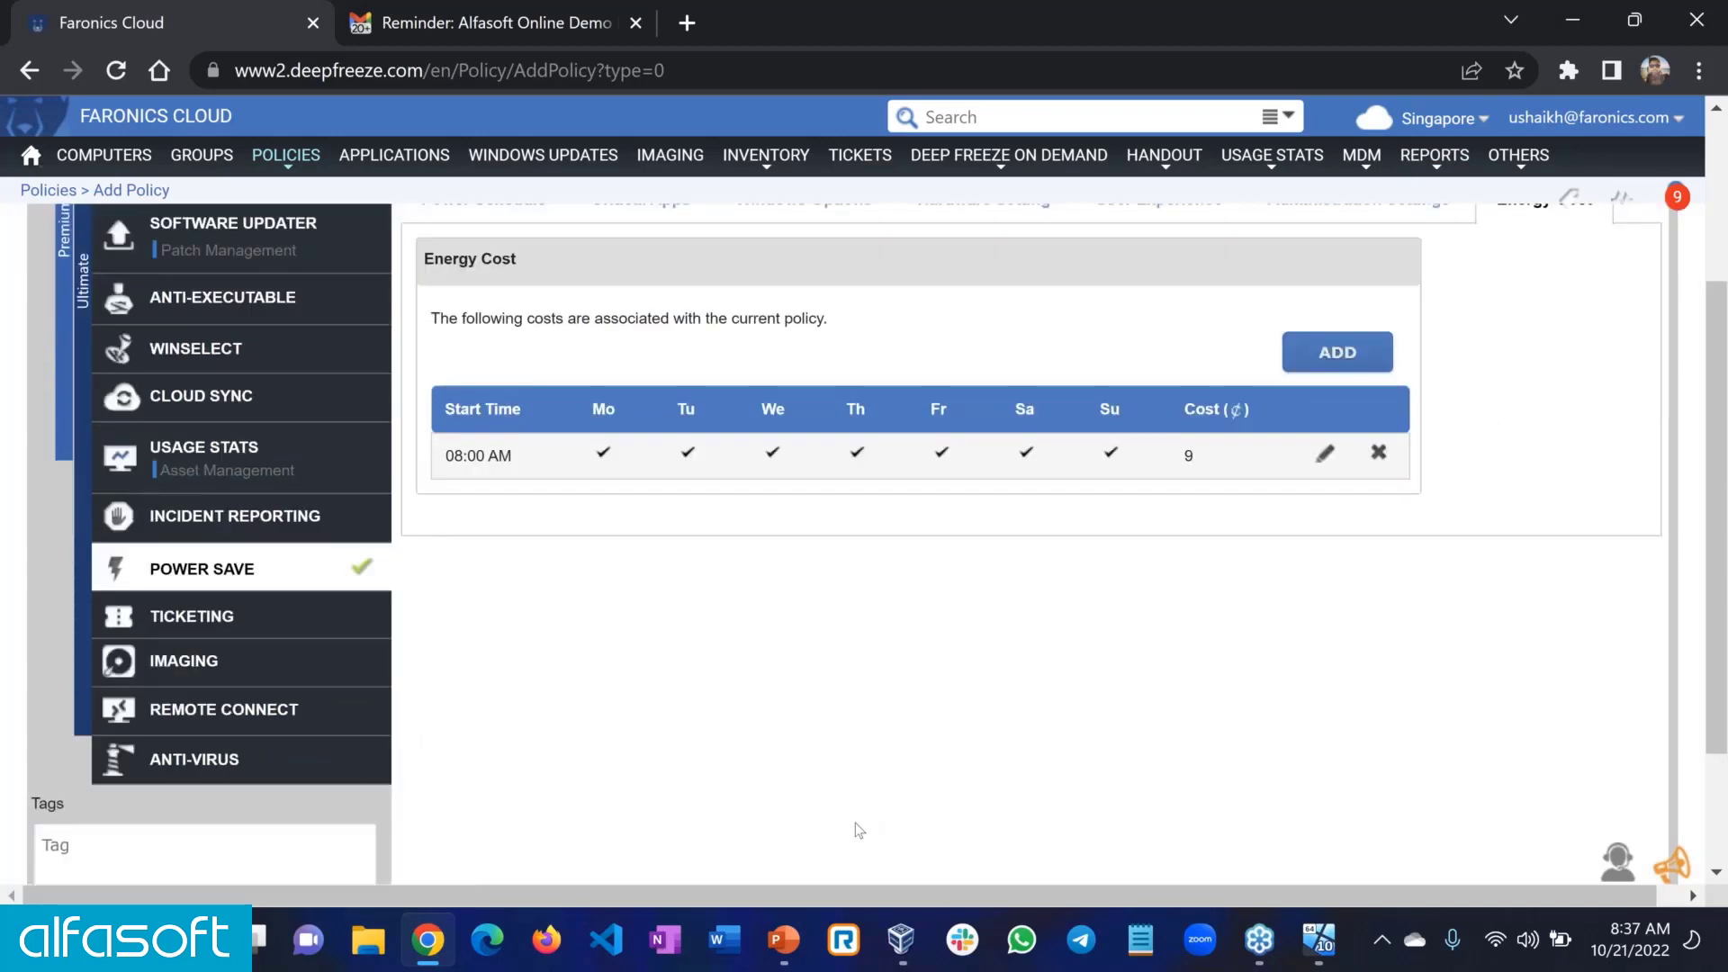
pyautogui.scroll(1, 856, 823)
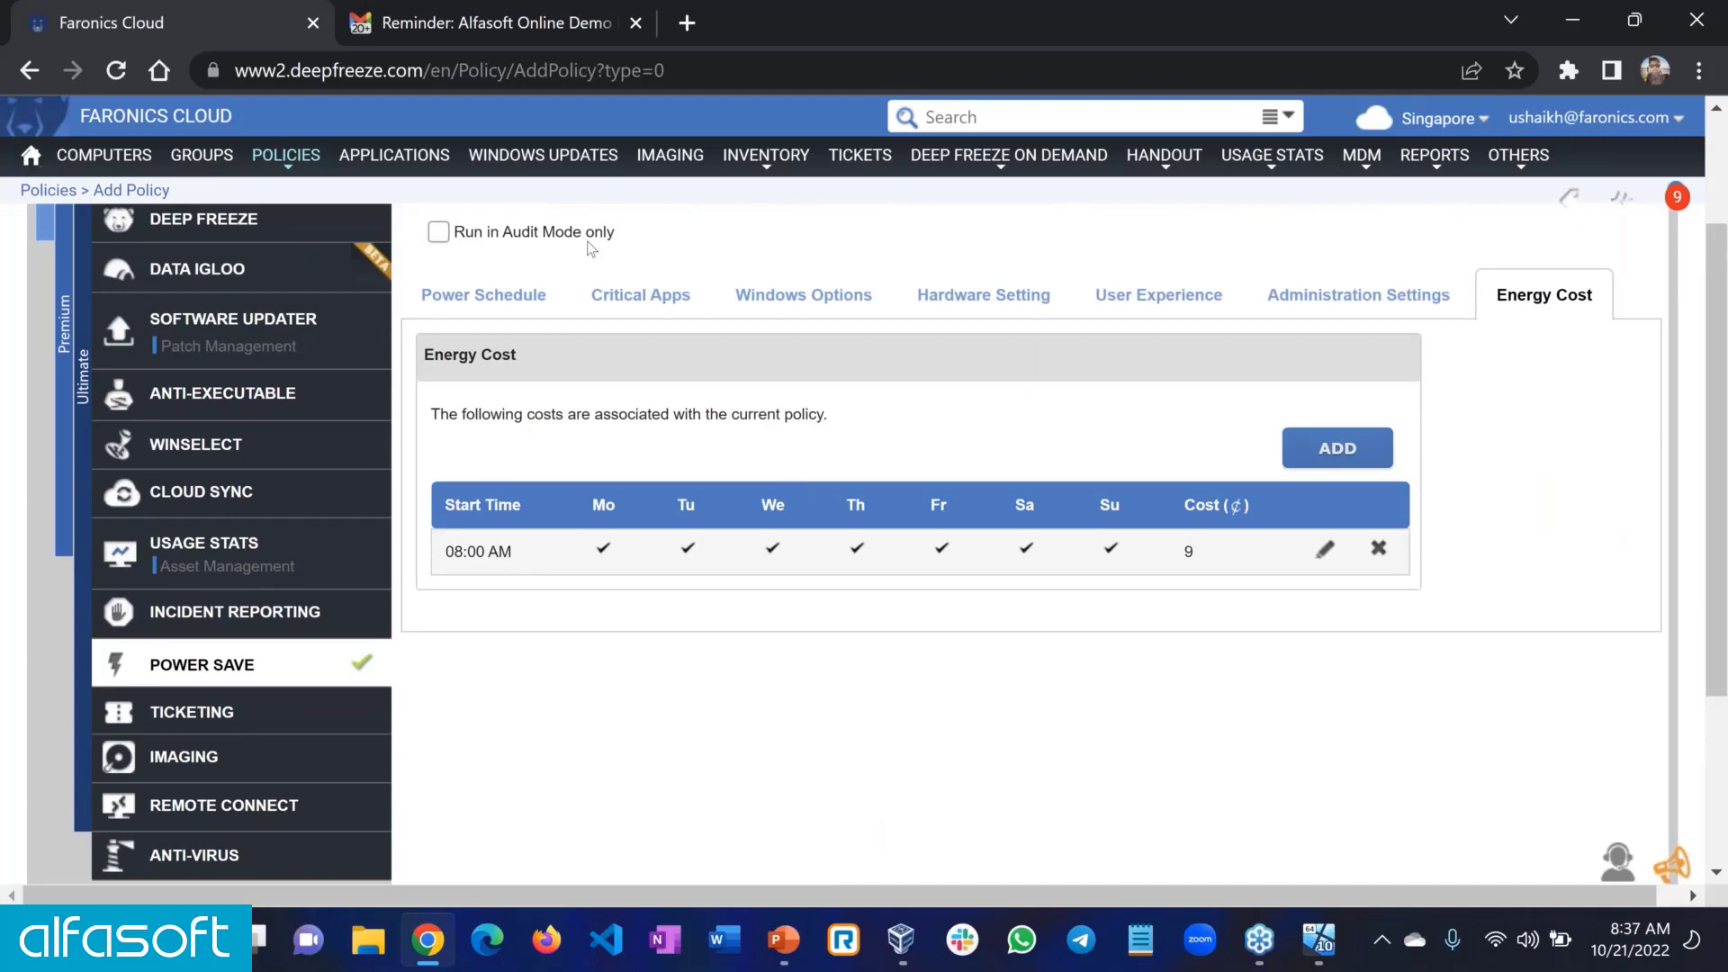
pyautogui.click(432, 317)
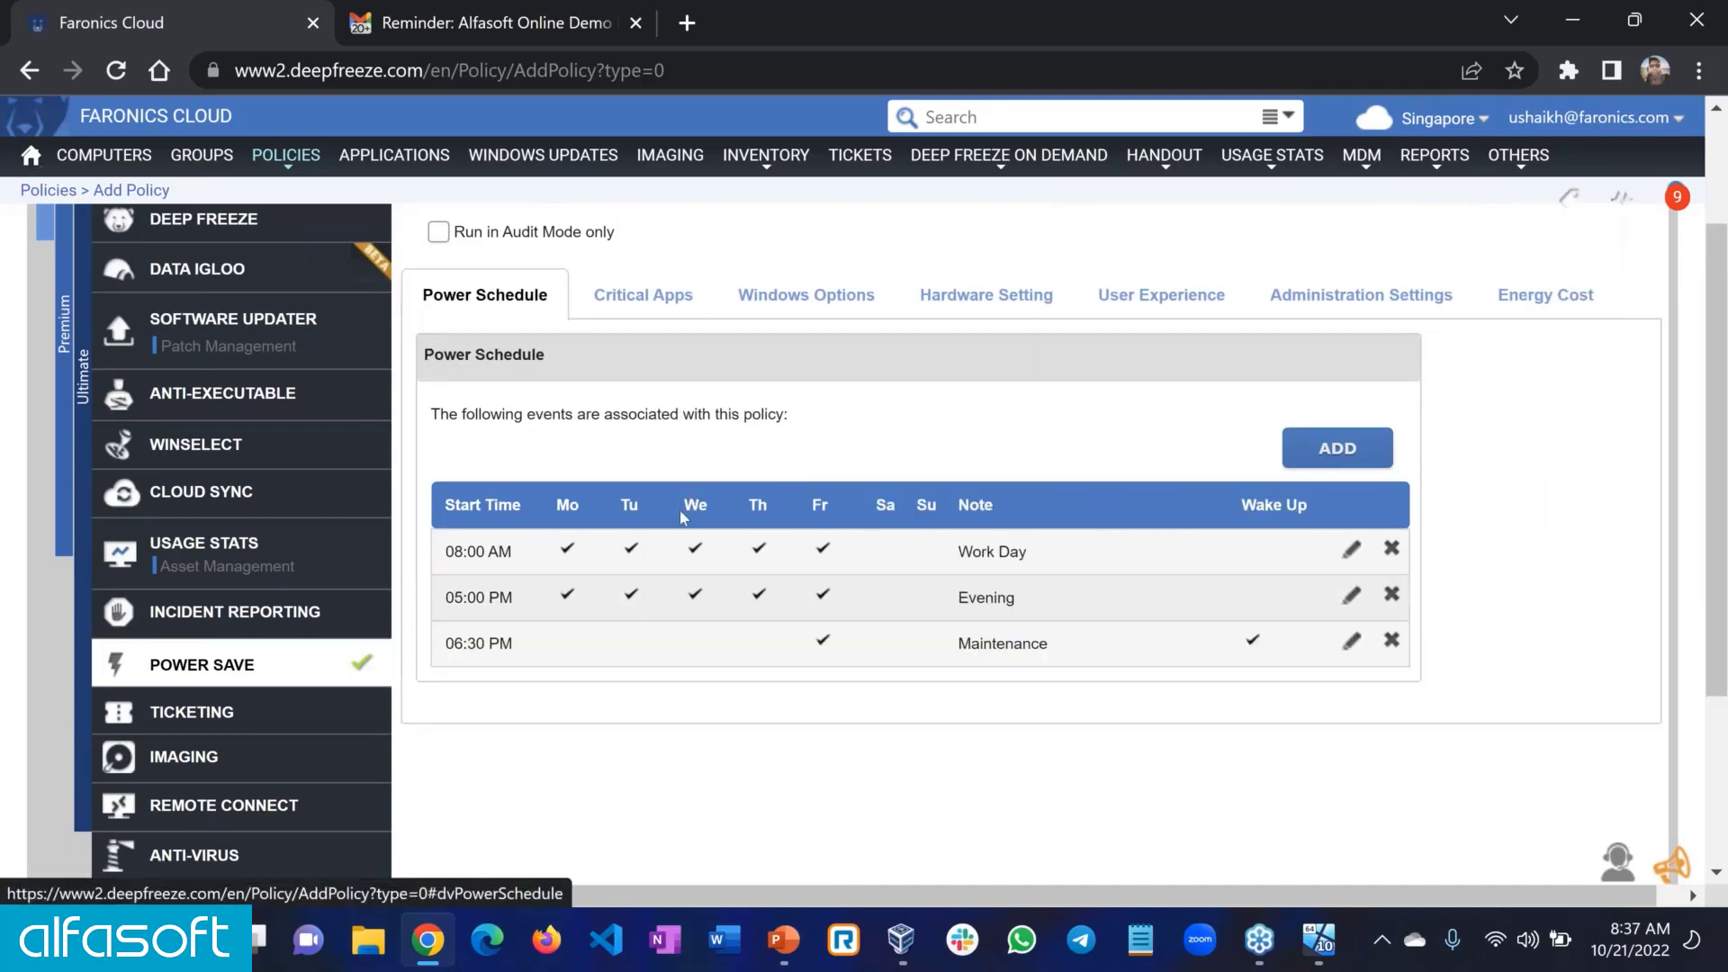
# - Set the policy's Imaging service to Enable (Install)
pyautogui.scroll(-2, 682, 517)
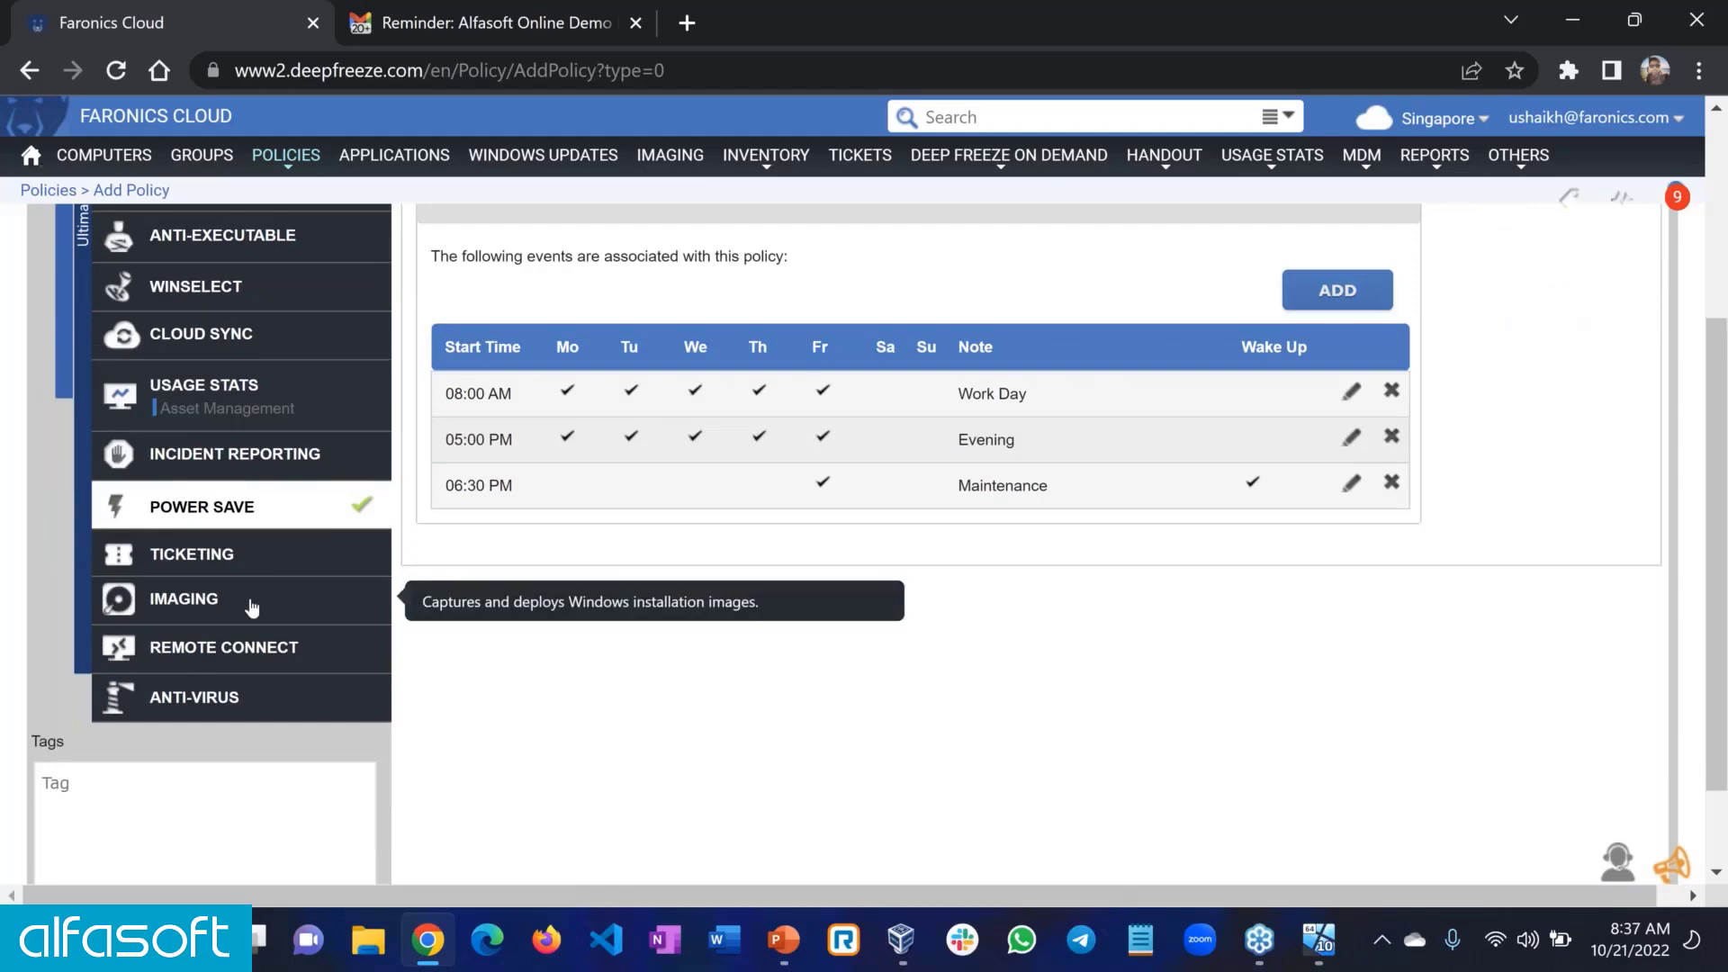
pyautogui.click(252, 607)
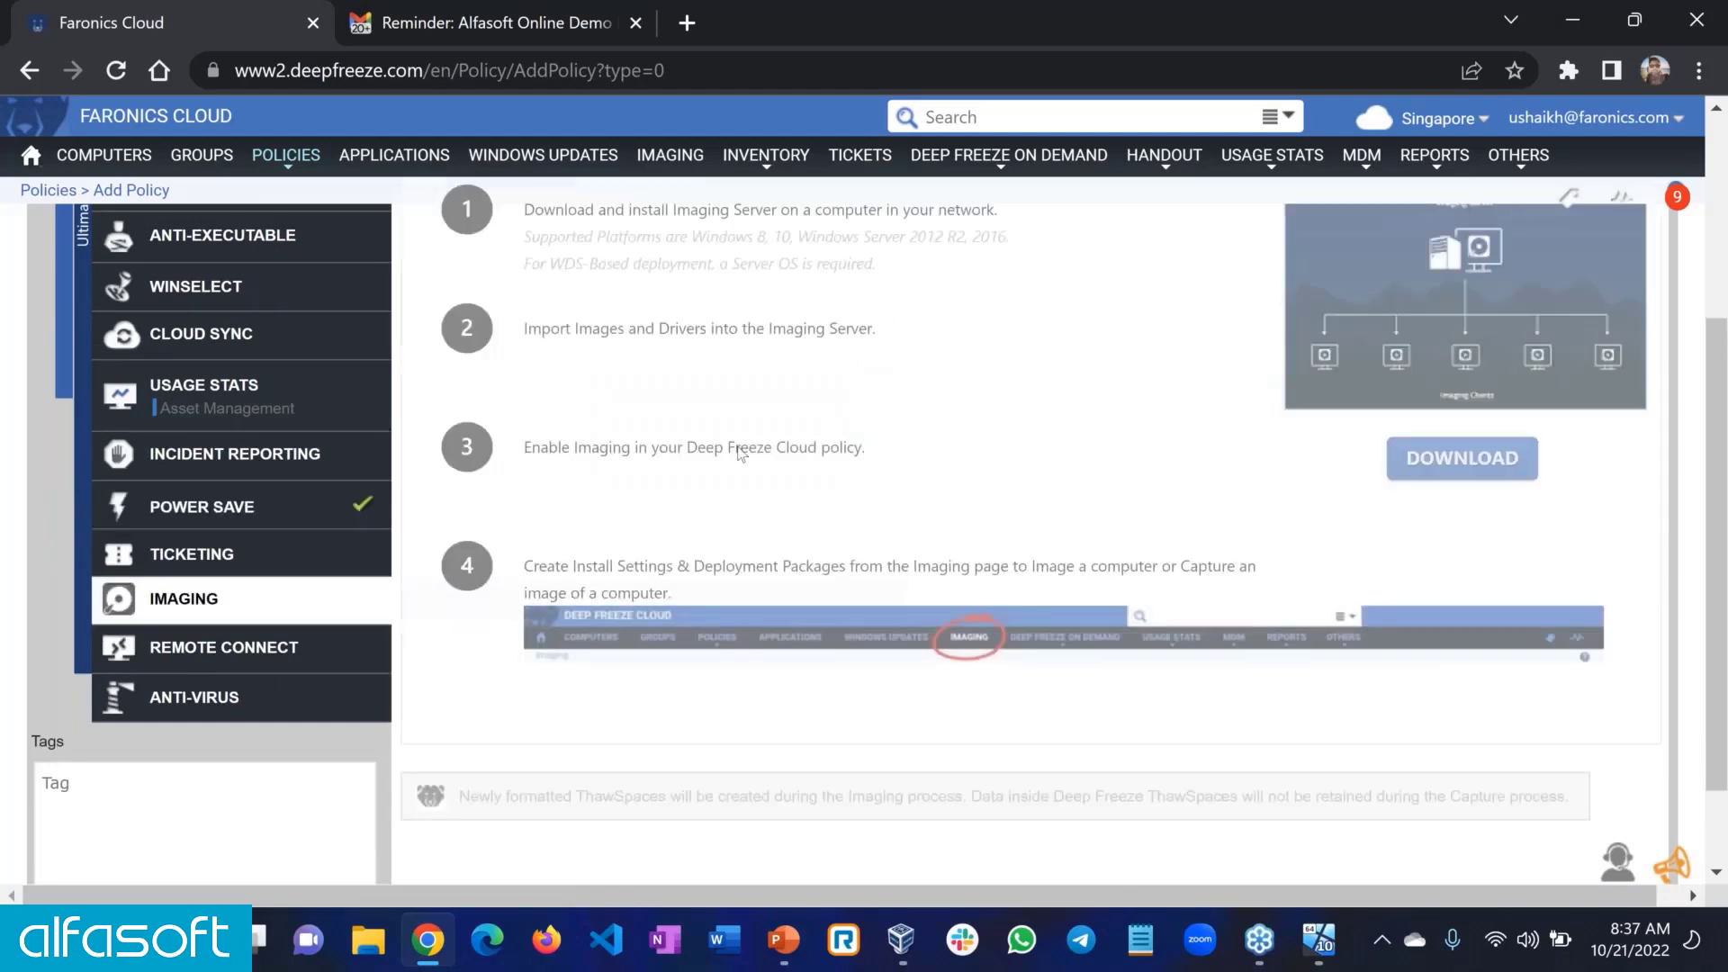
pyautogui.scroll(1, 740, 453)
pyautogui.scroll(1, 740, 453)
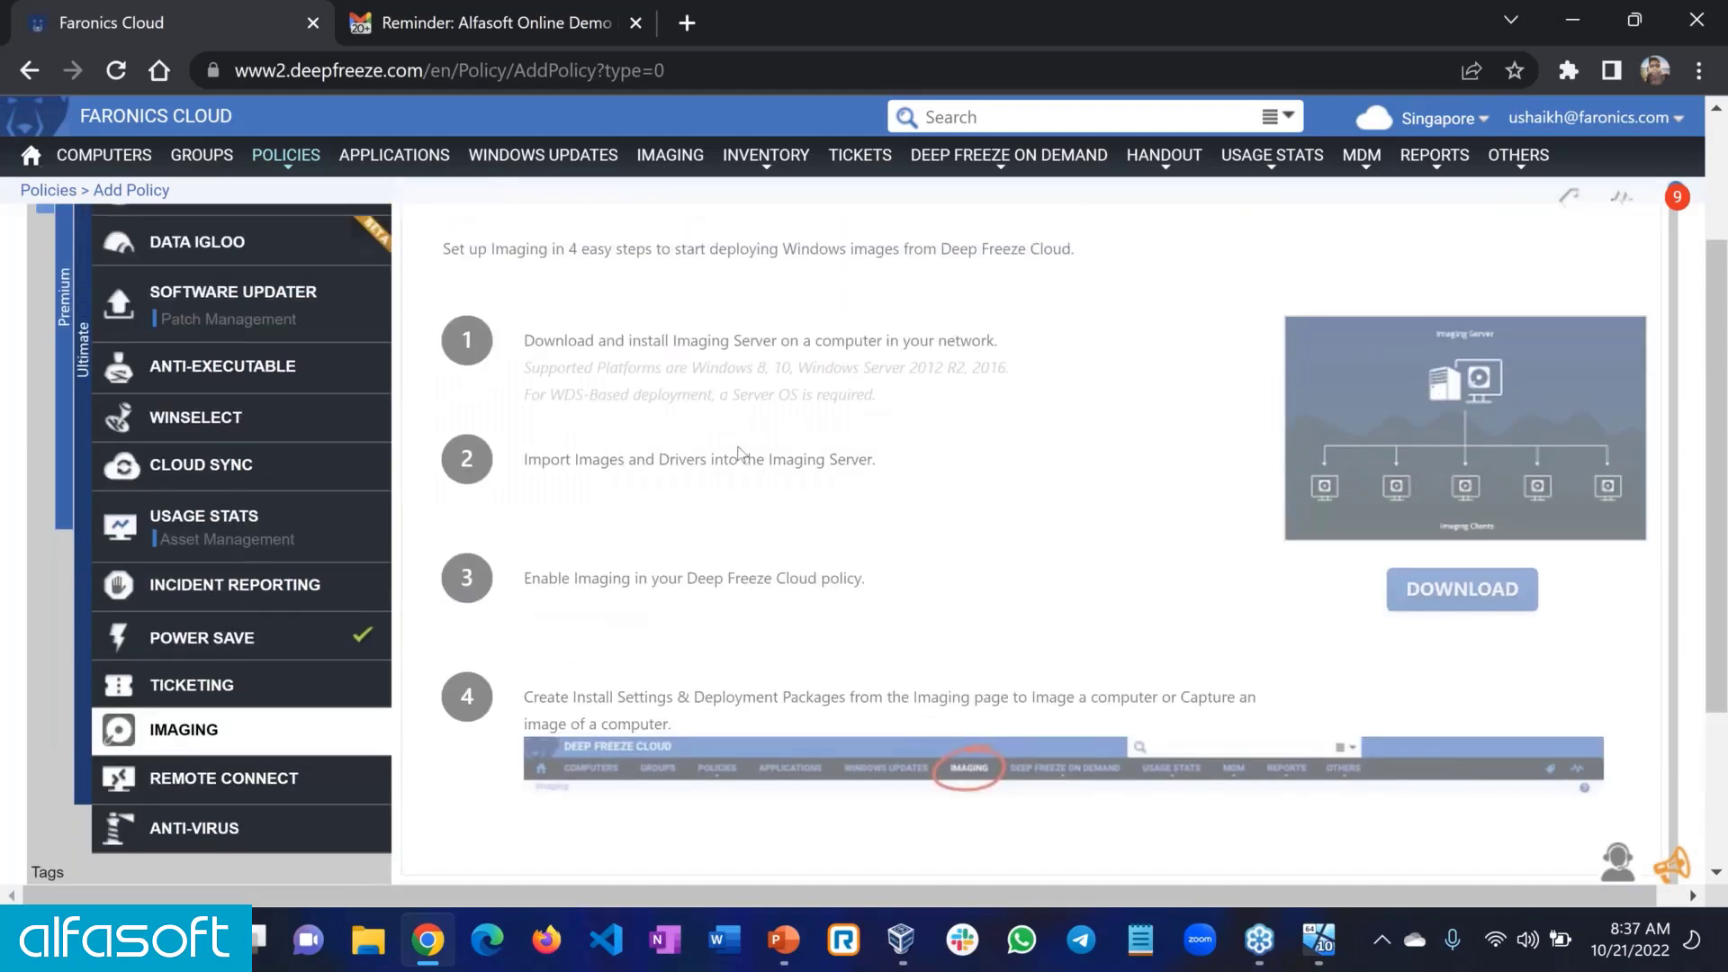
pyautogui.scroll(1, 740, 453)
pyautogui.click(498, 226)
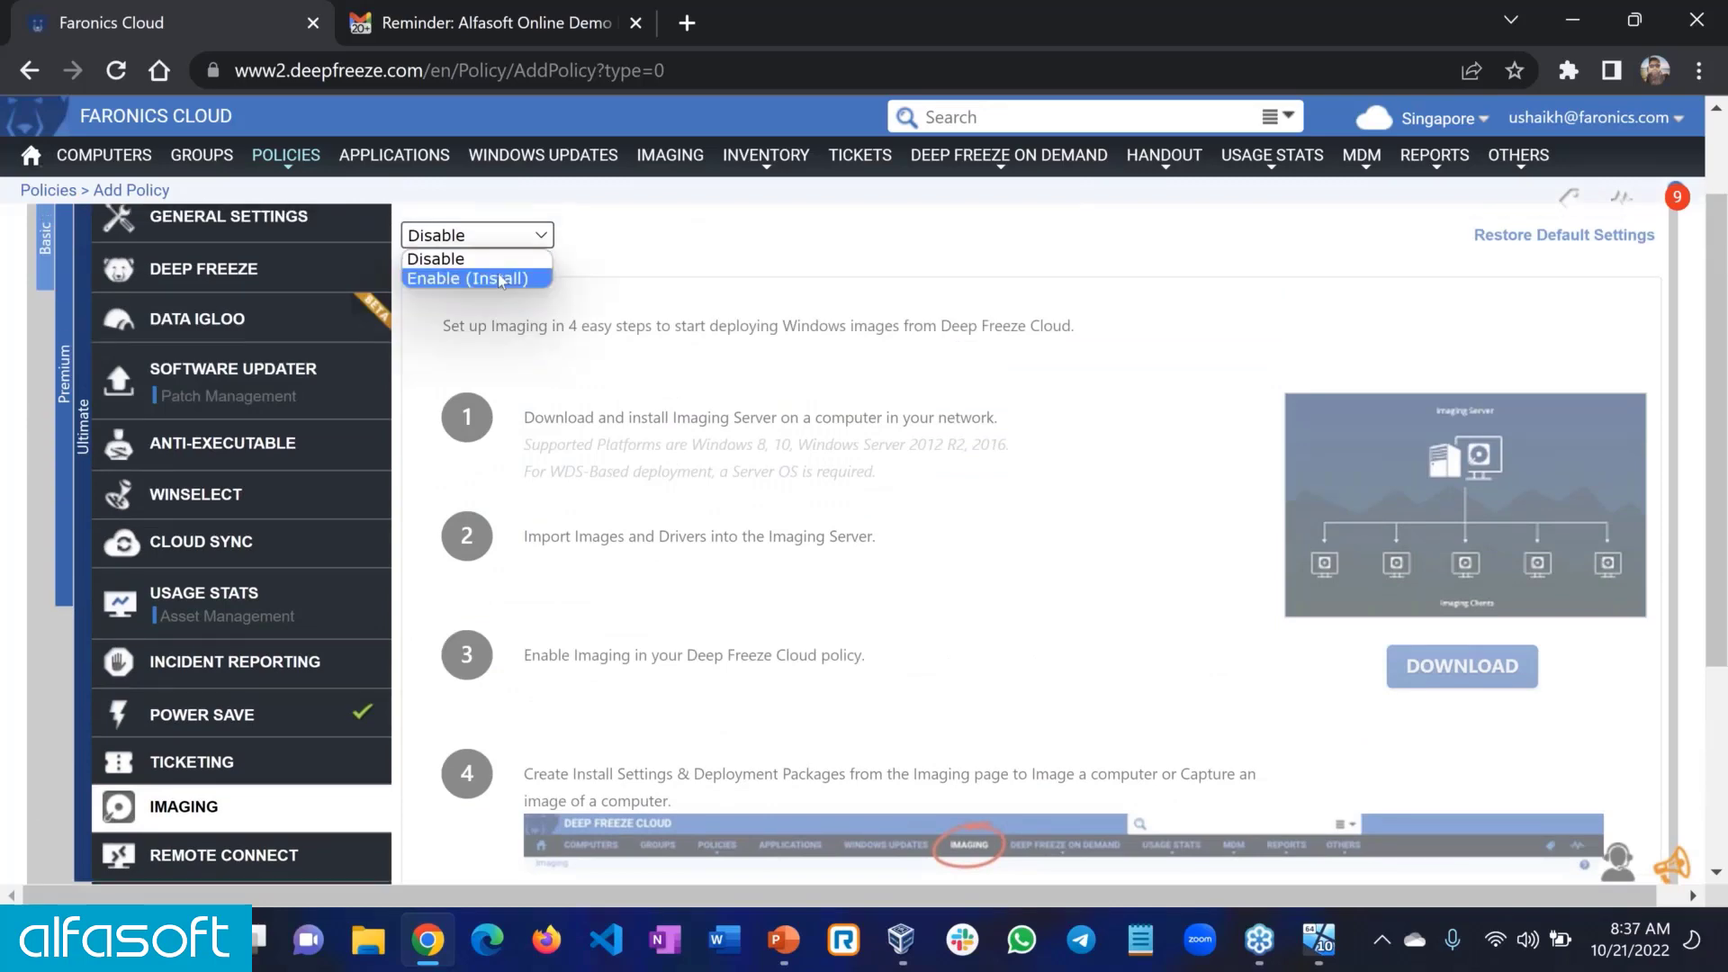
pyautogui.click(498, 278)
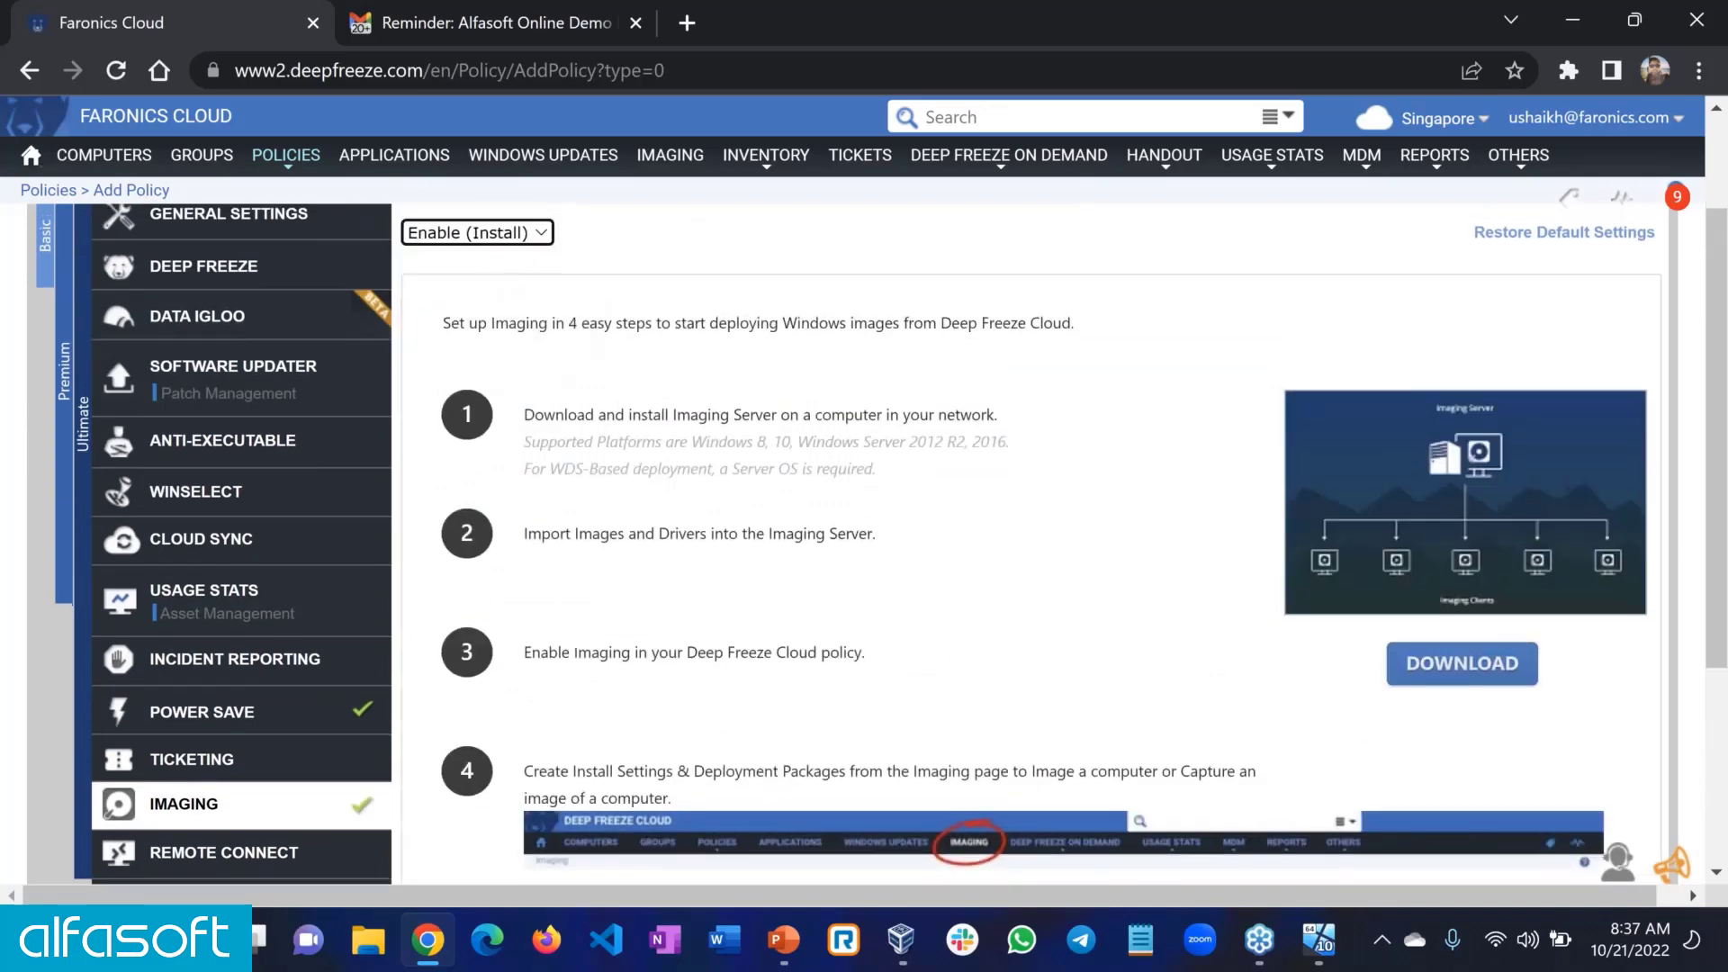
# - Set the policy's Remote Connect service to Enable (Install and use below settings)
pyautogui.scroll(-1, 971, 506)
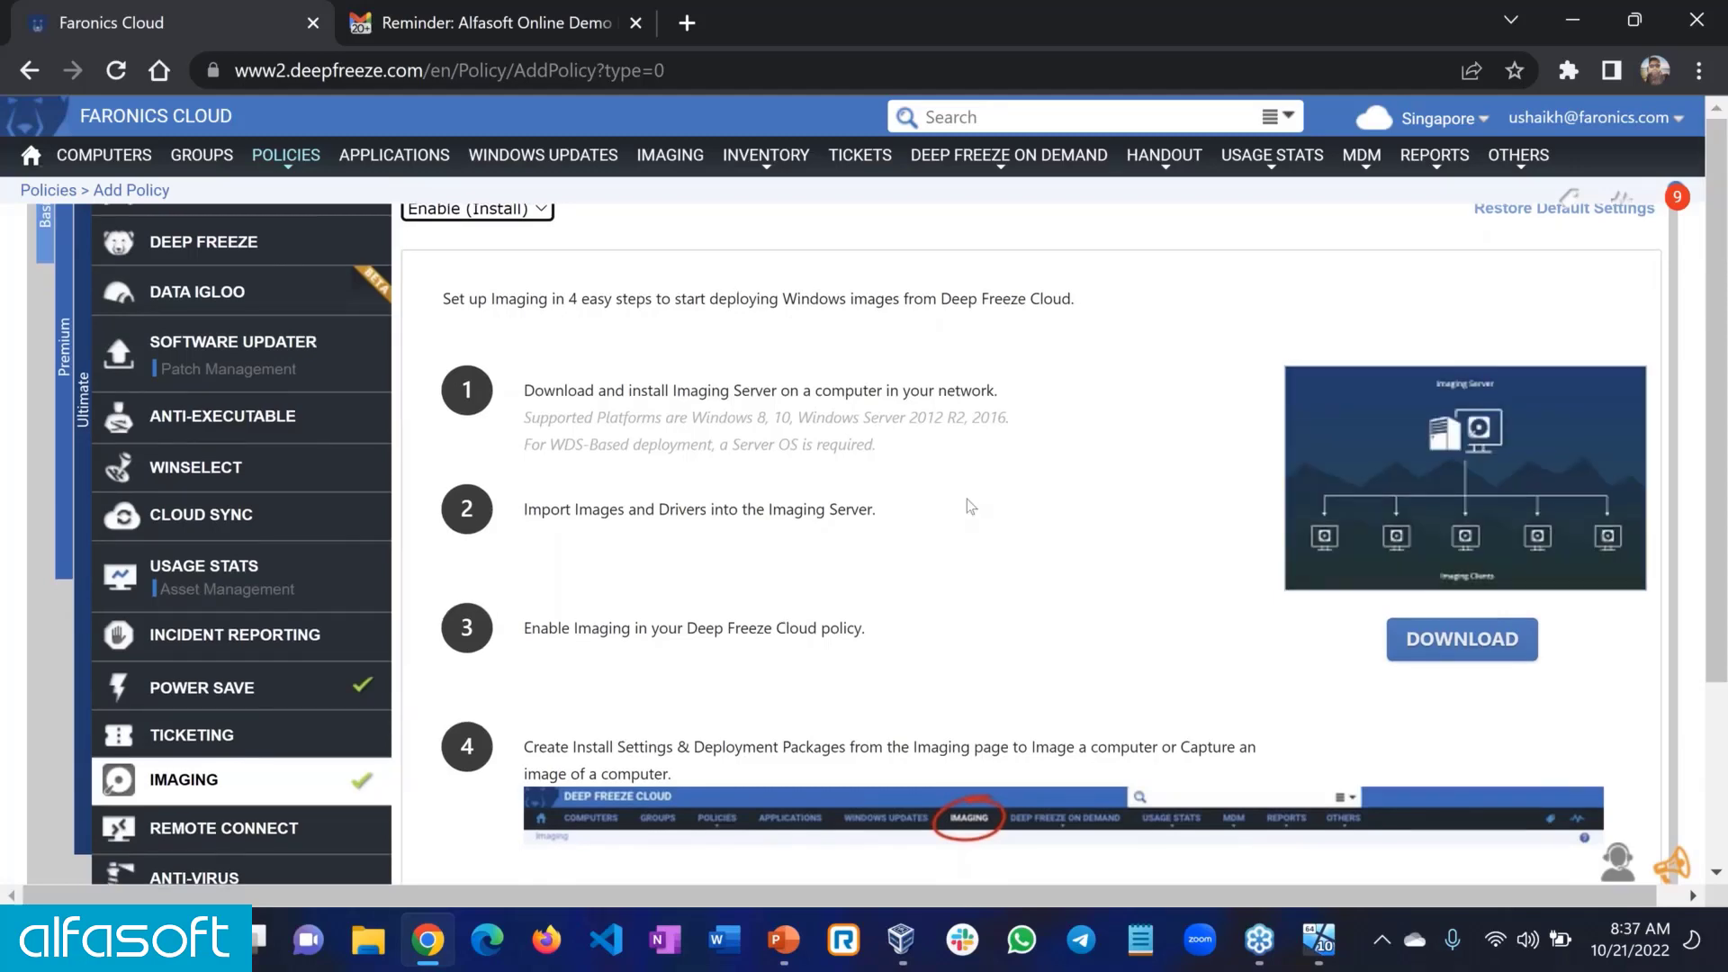
pyautogui.scroll(-1, 966, 504)
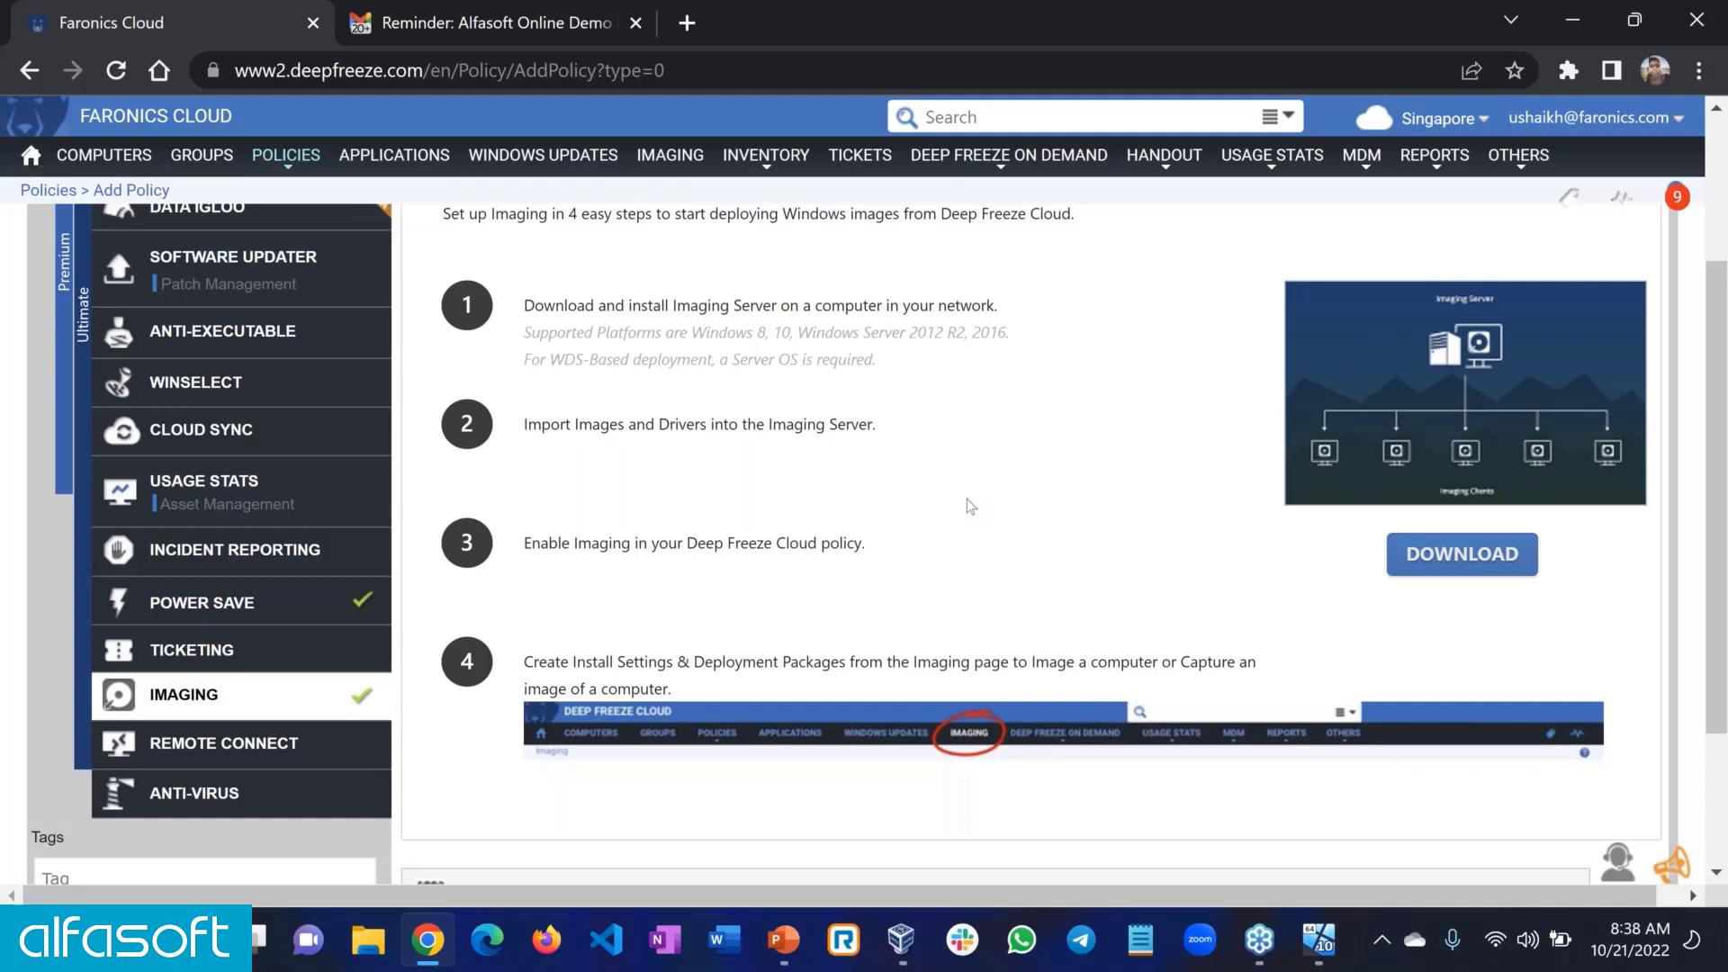
pyautogui.click(275, 740)
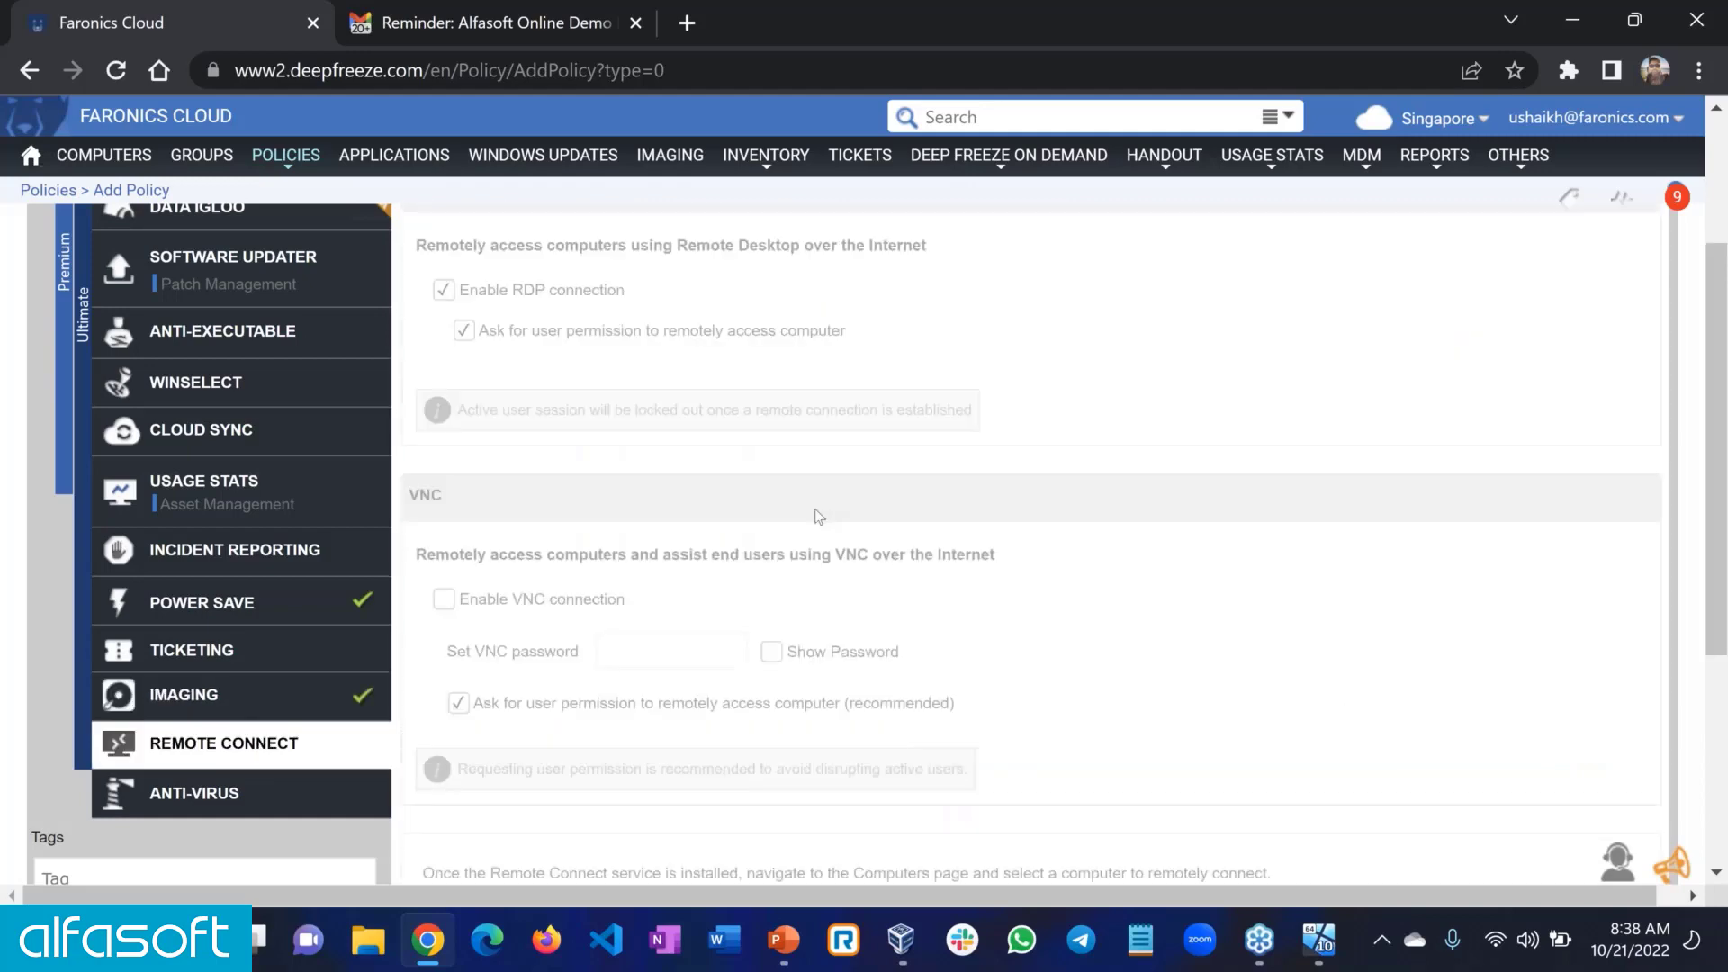
pyautogui.scroll(2, 814, 513)
pyautogui.click(585, 235)
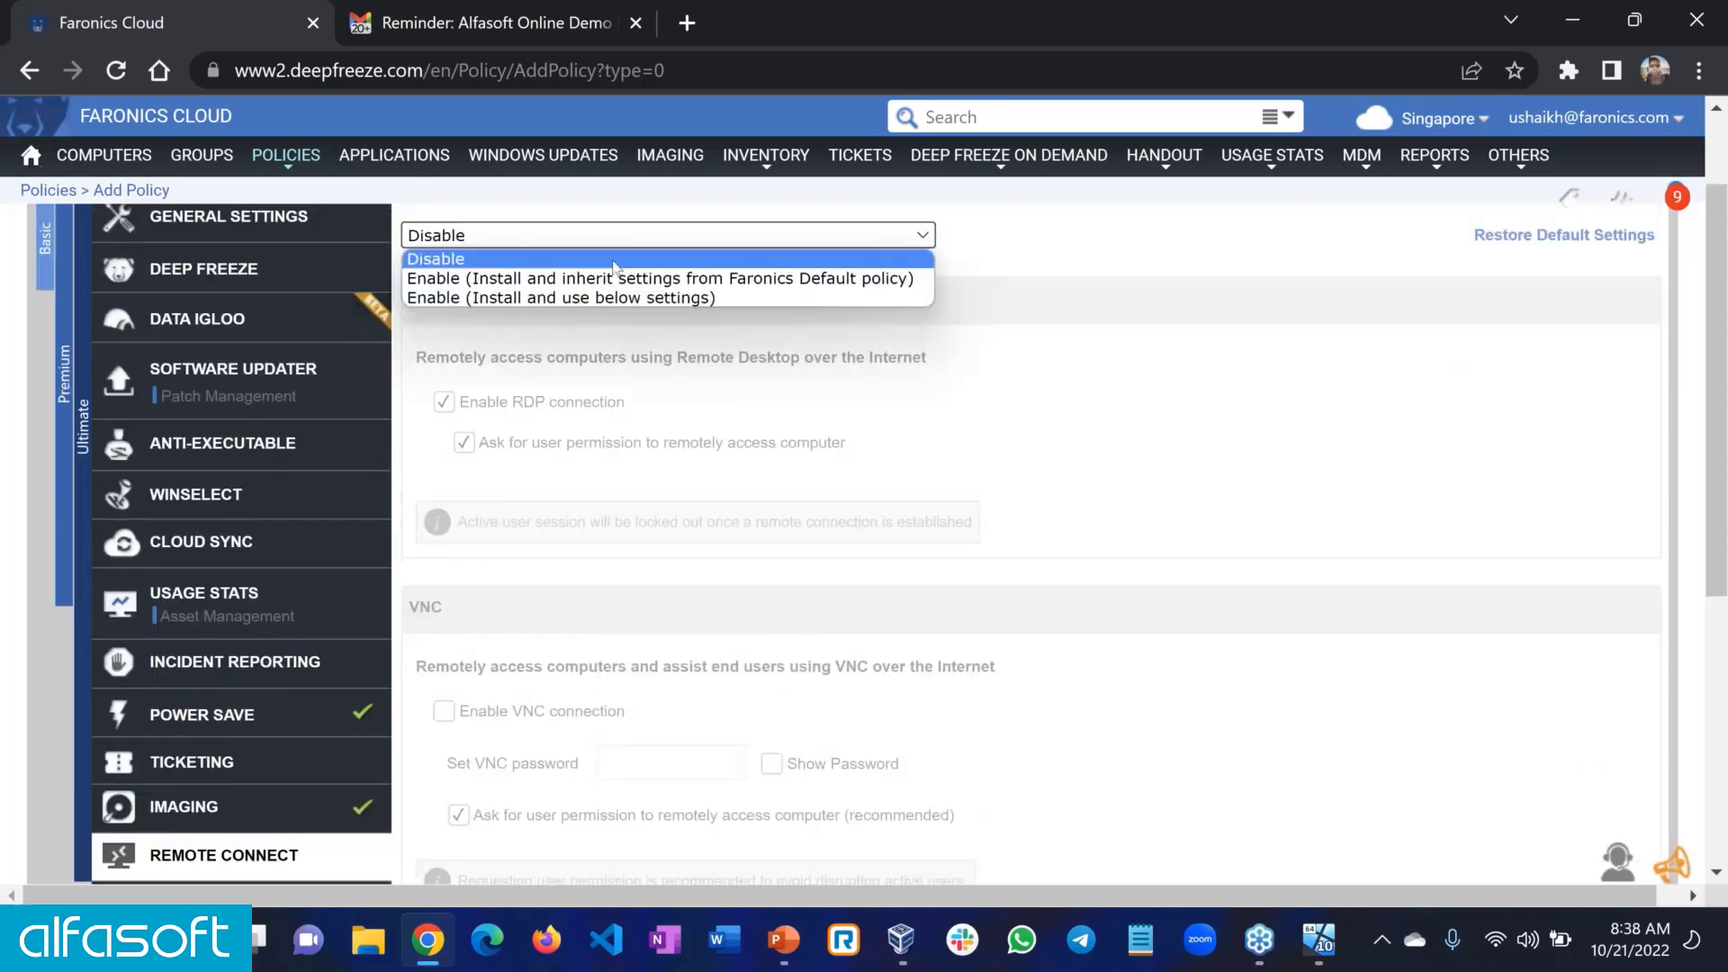
pyautogui.click(569, 297)
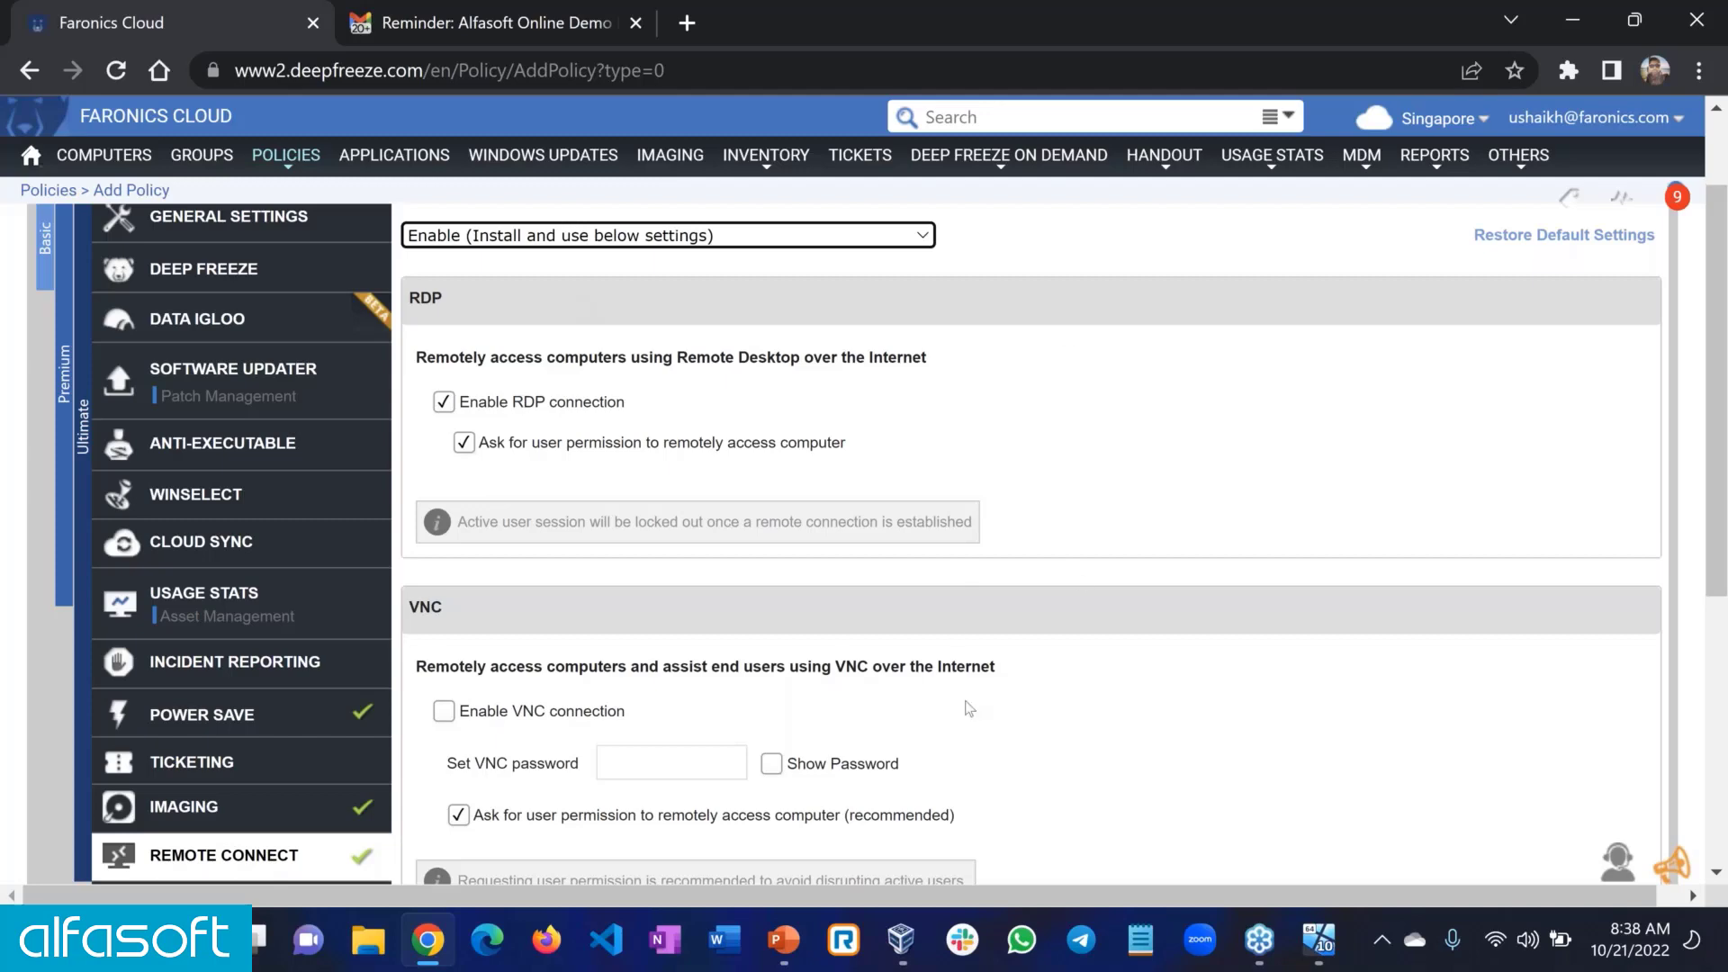
# - Set the policy's Anti-Virus service to Enable (Install and use below settings)
pyautogui.scroll(-1, 969, 709)
pyautogui.scroll(-3, 969, 708)
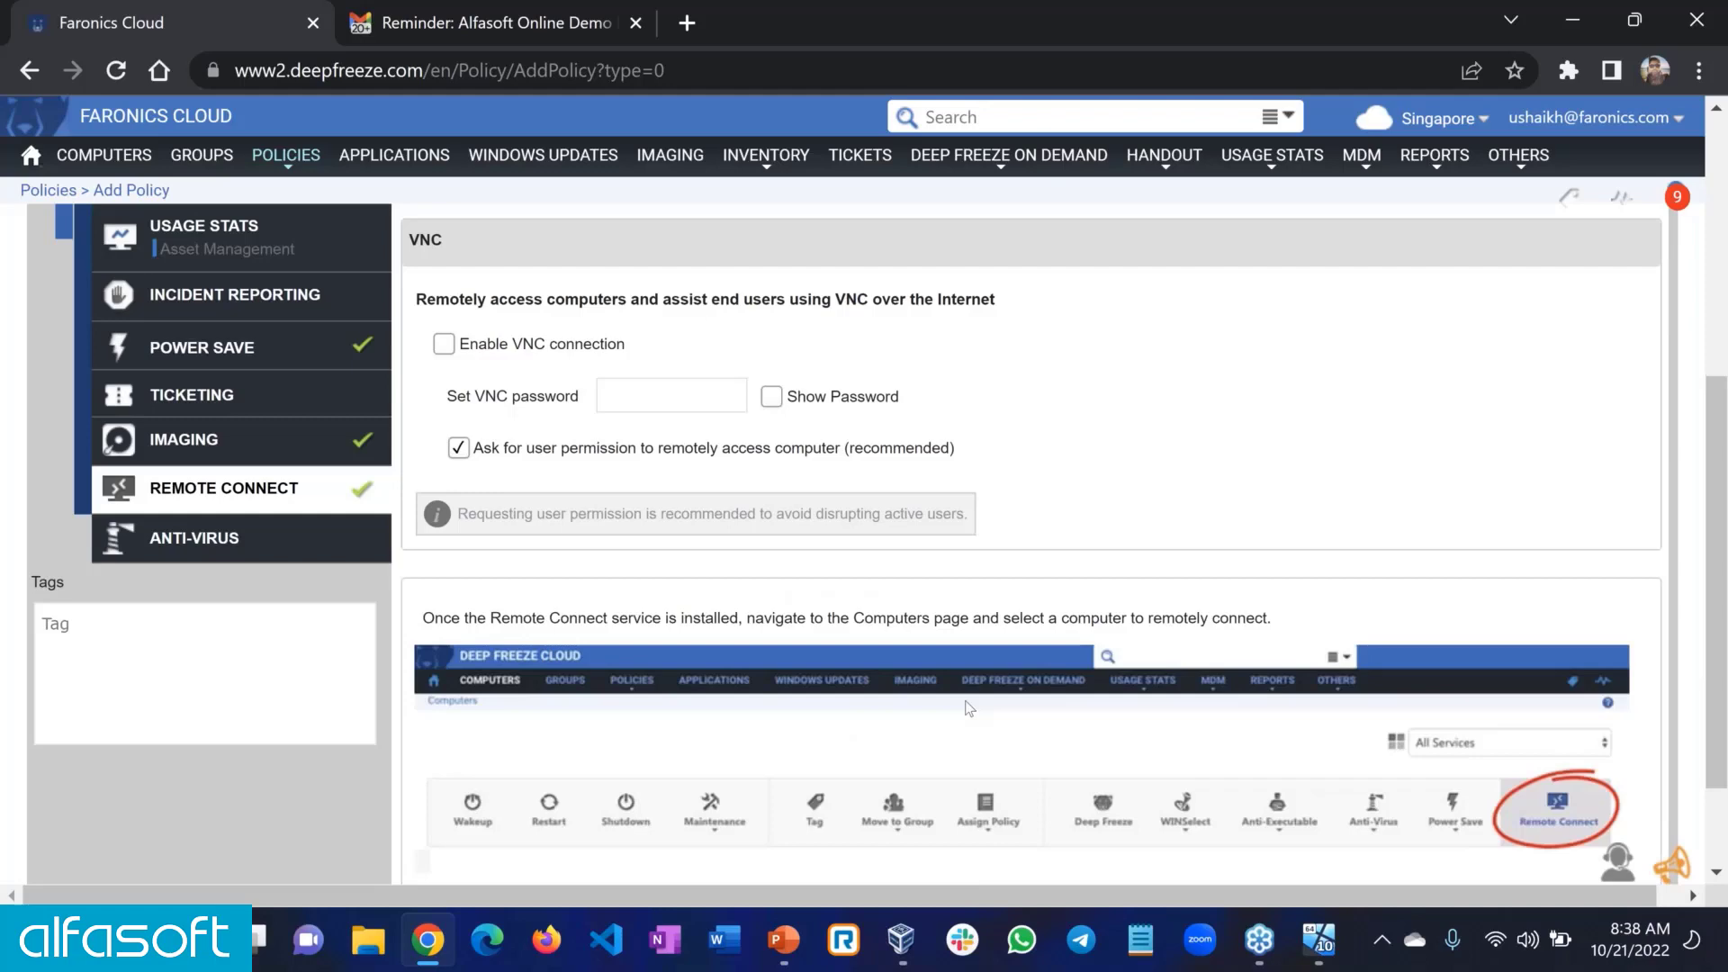
pyautogui.click(242, 537)
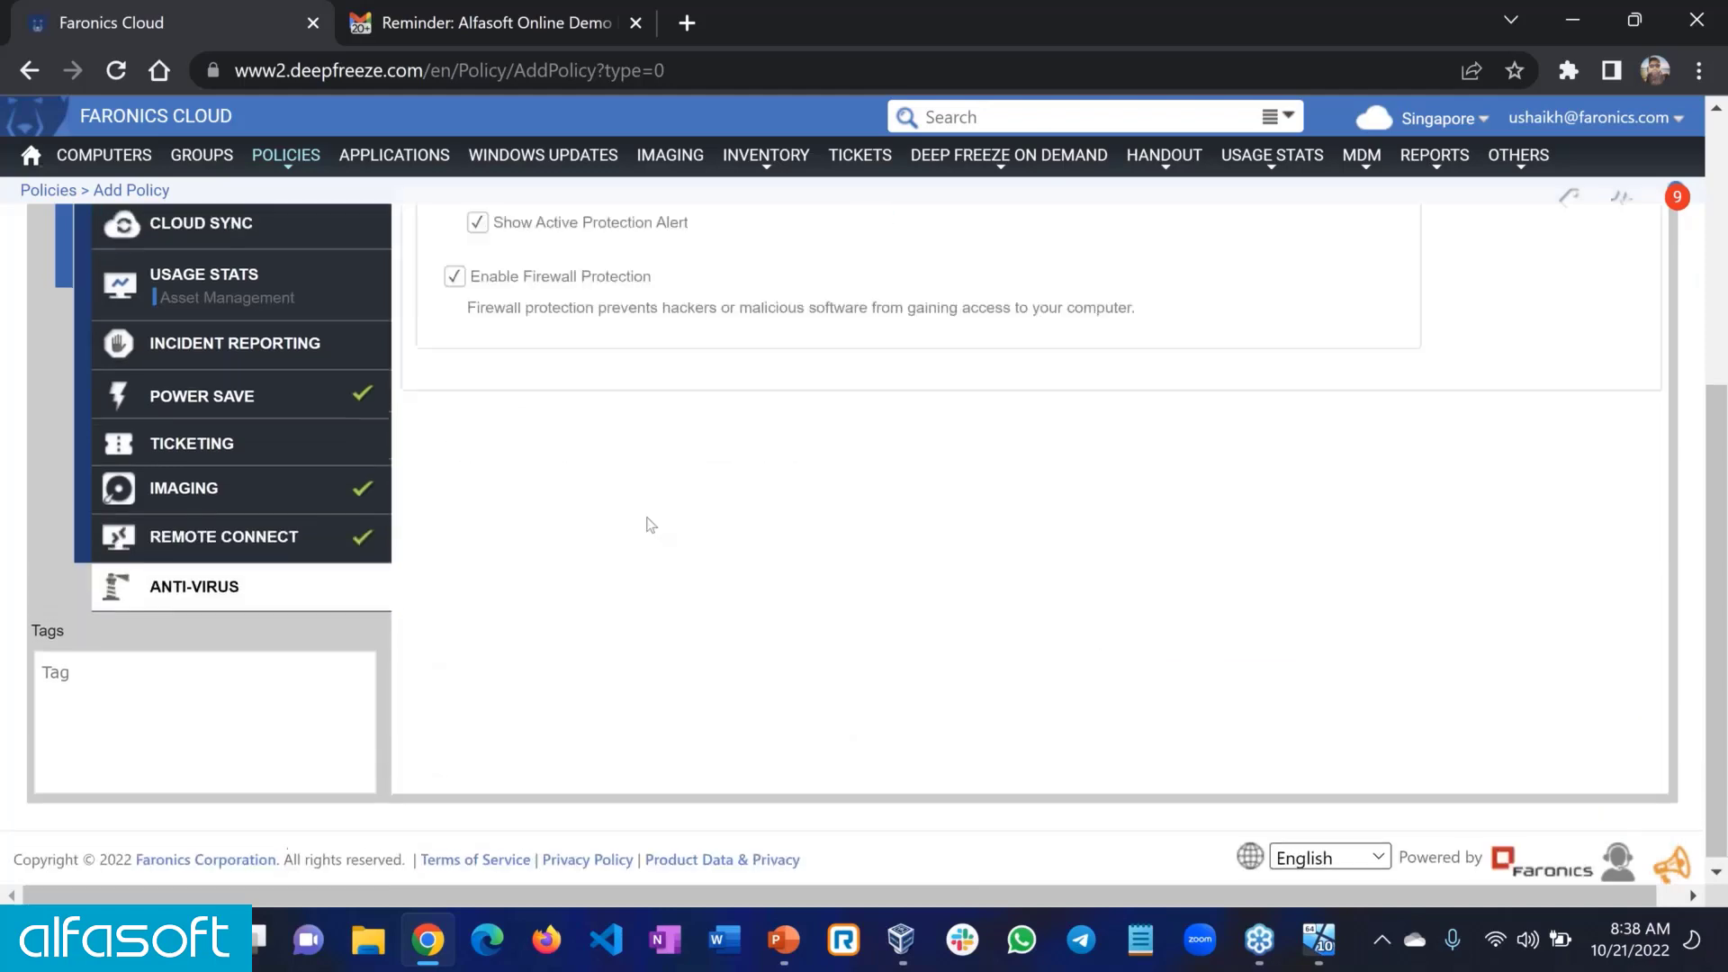
pyautogui.scroll(1, 651, 525)
pyautogui.scroll(5, 651, 525)
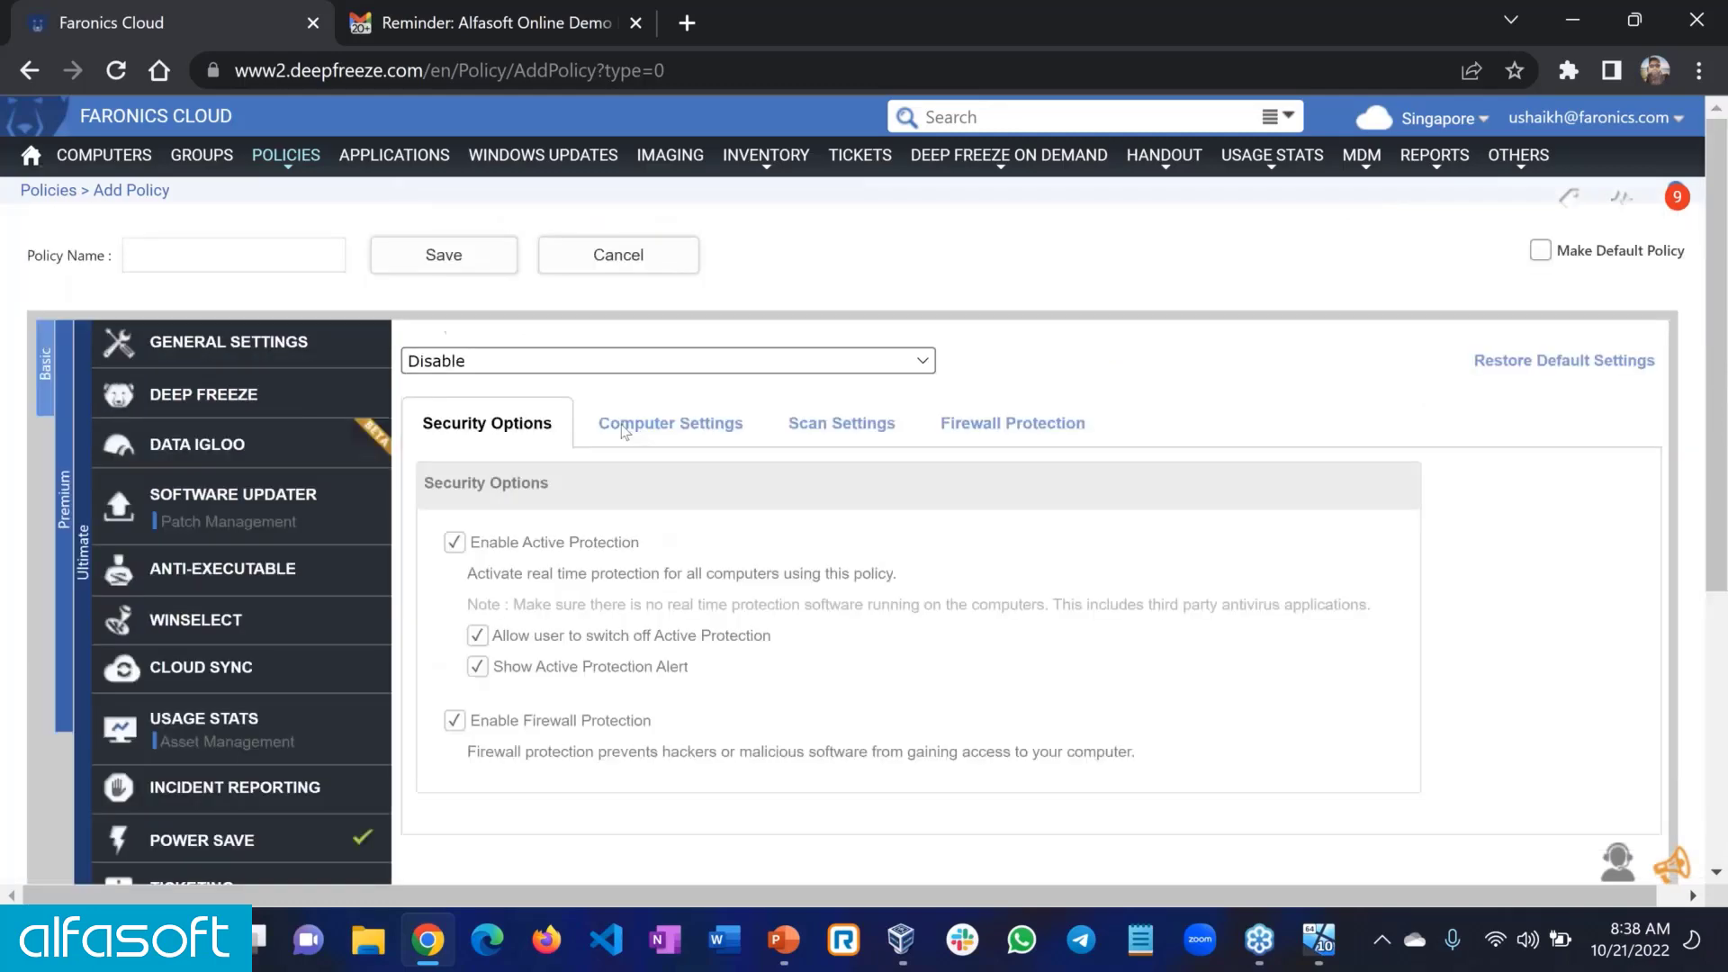
pyautogui.click(666, 360)
pyautogui.click(666, 424)
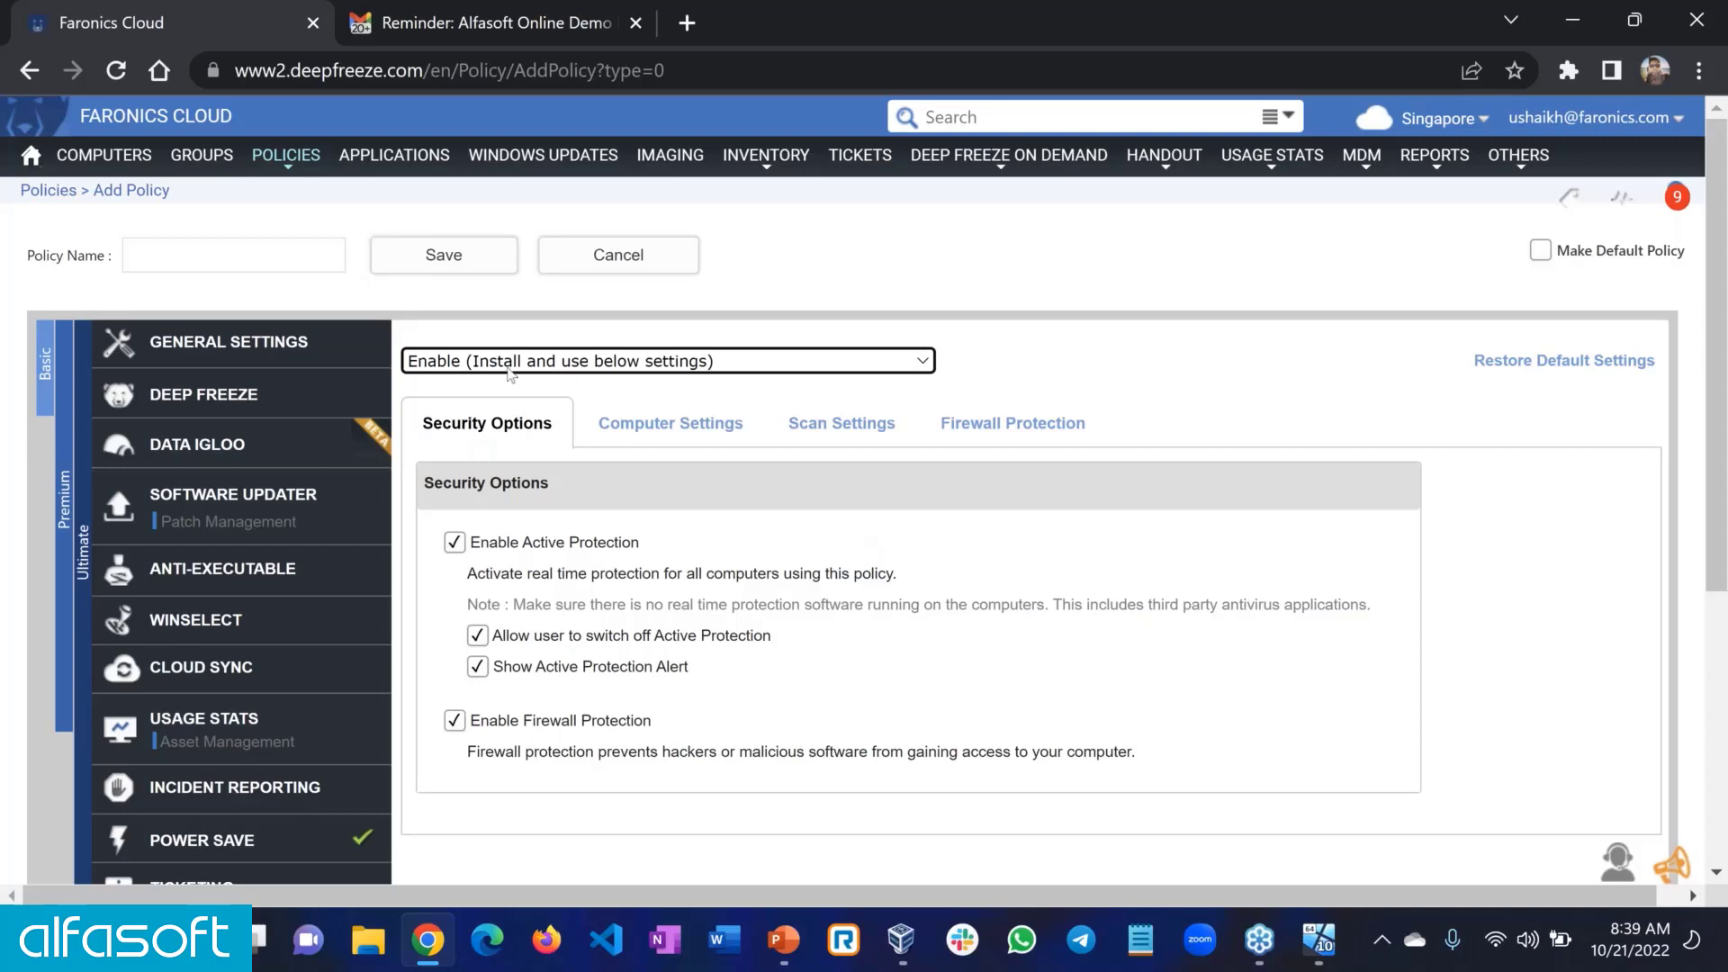
# - Look over the groups available for moving computers and view the Windows Cloud Agent installation options
pyautogui.click(96, 153)
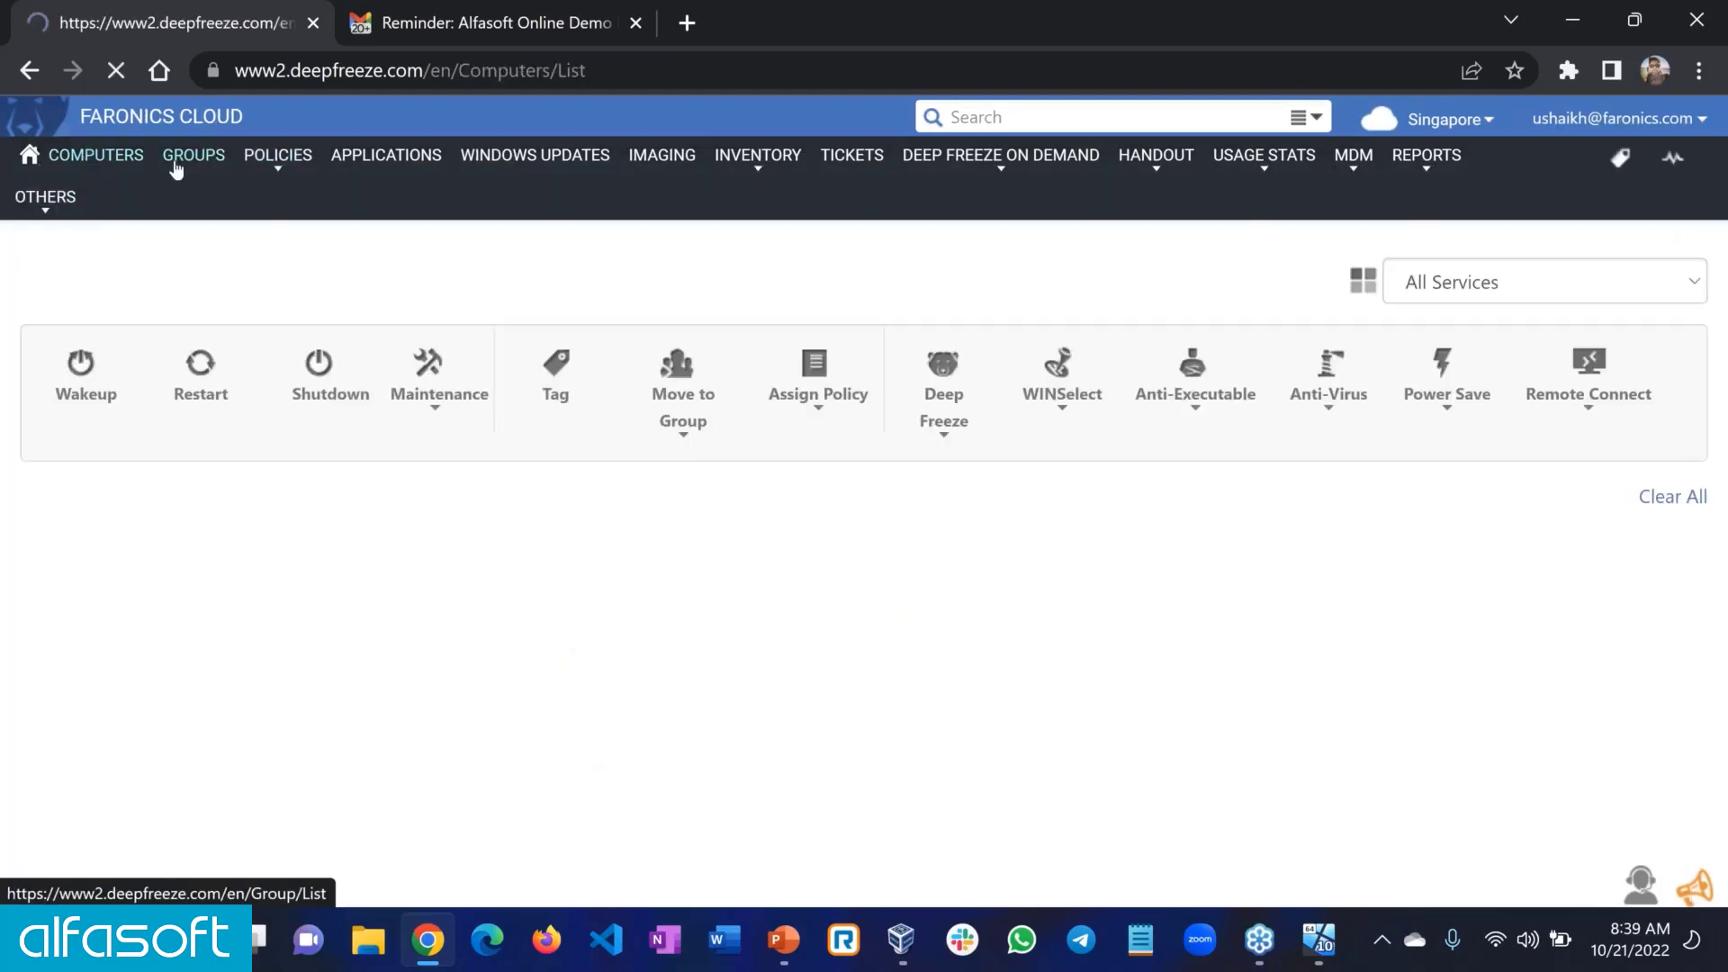
pyautogui.click(674, 382)
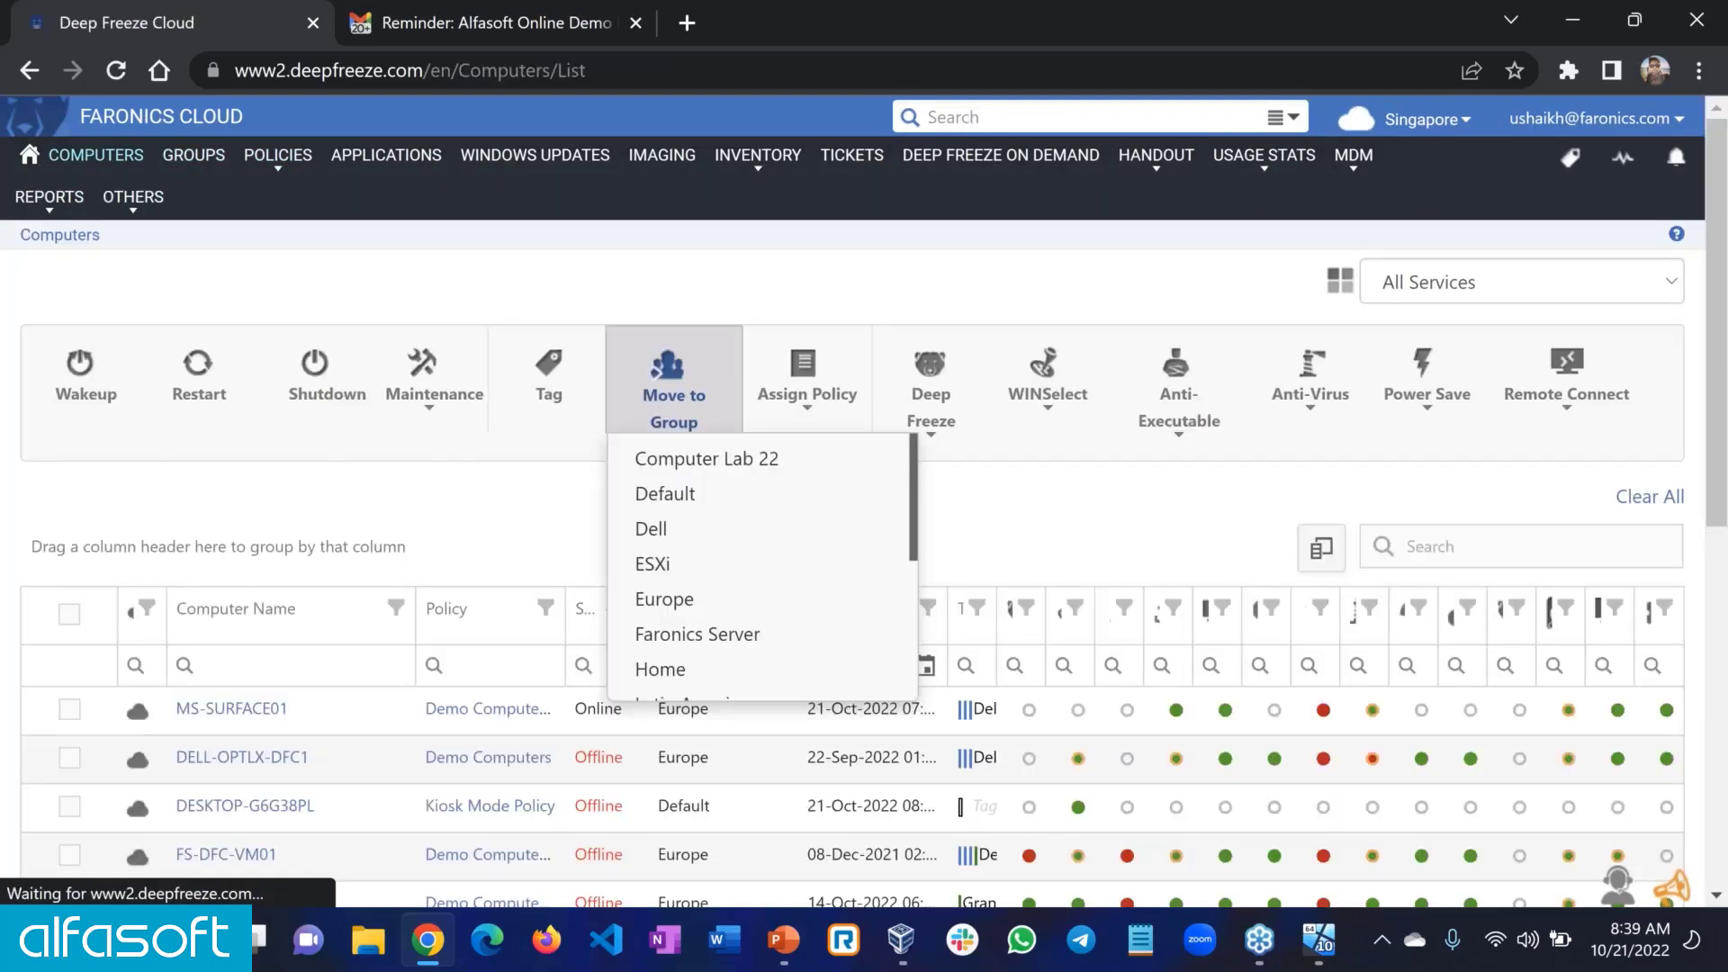
pyautogui.click(27, 160)
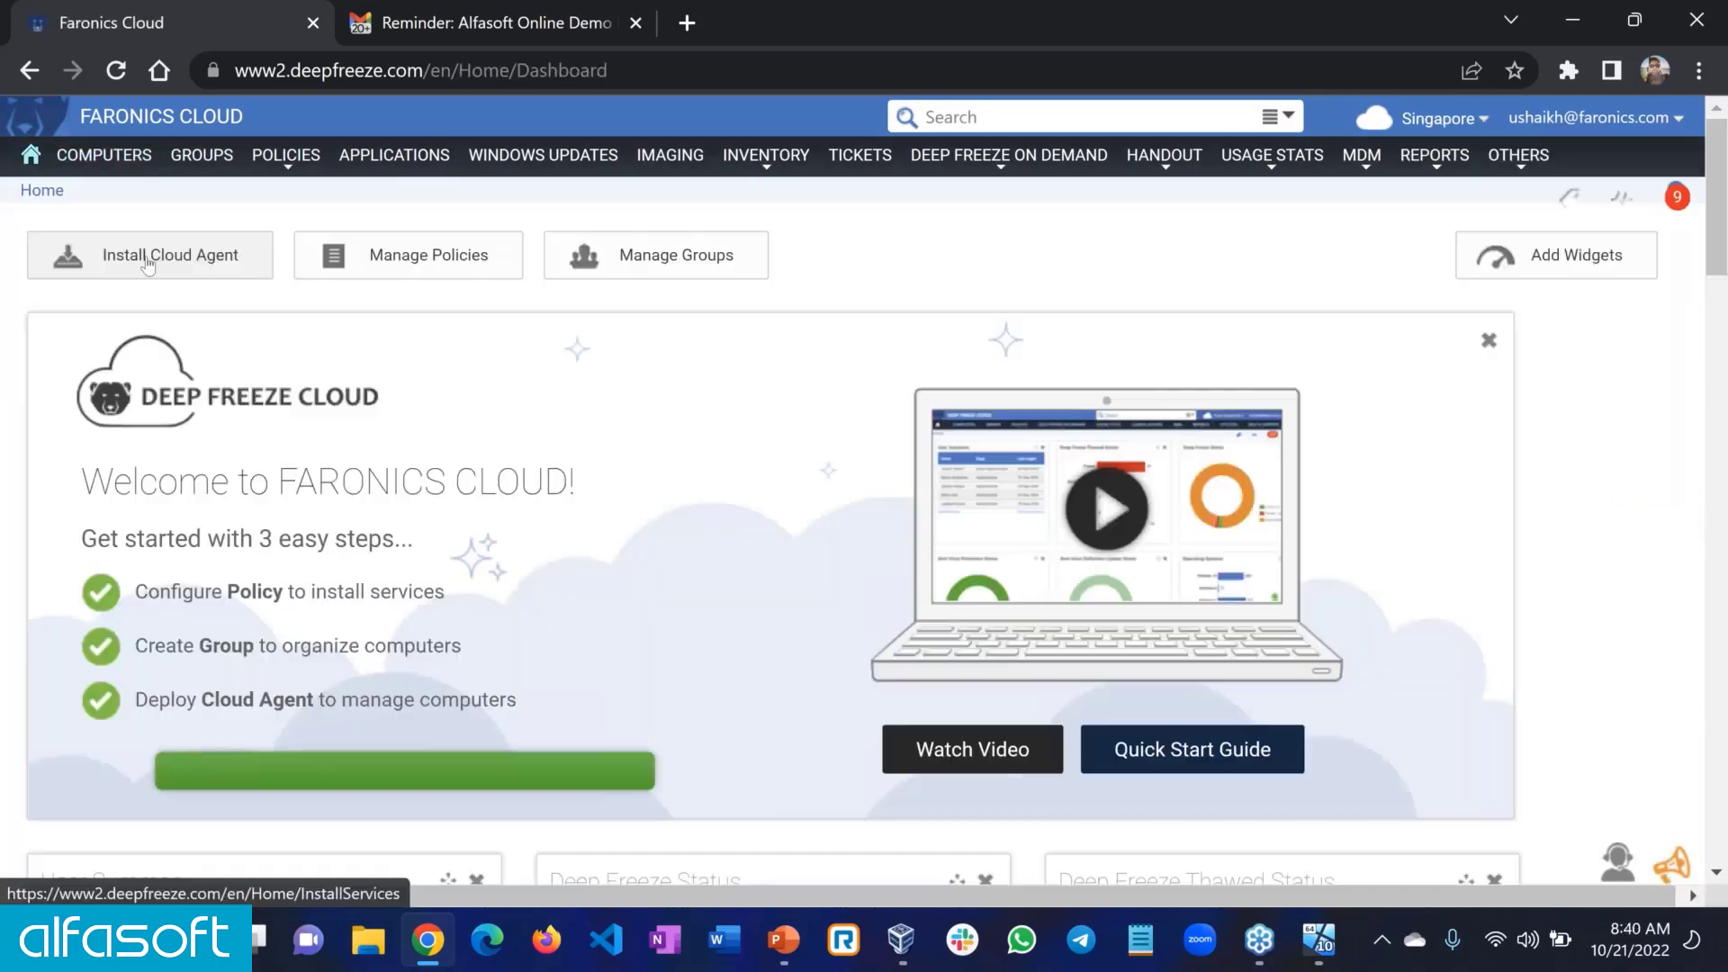
pyautogui.click(148, 260)
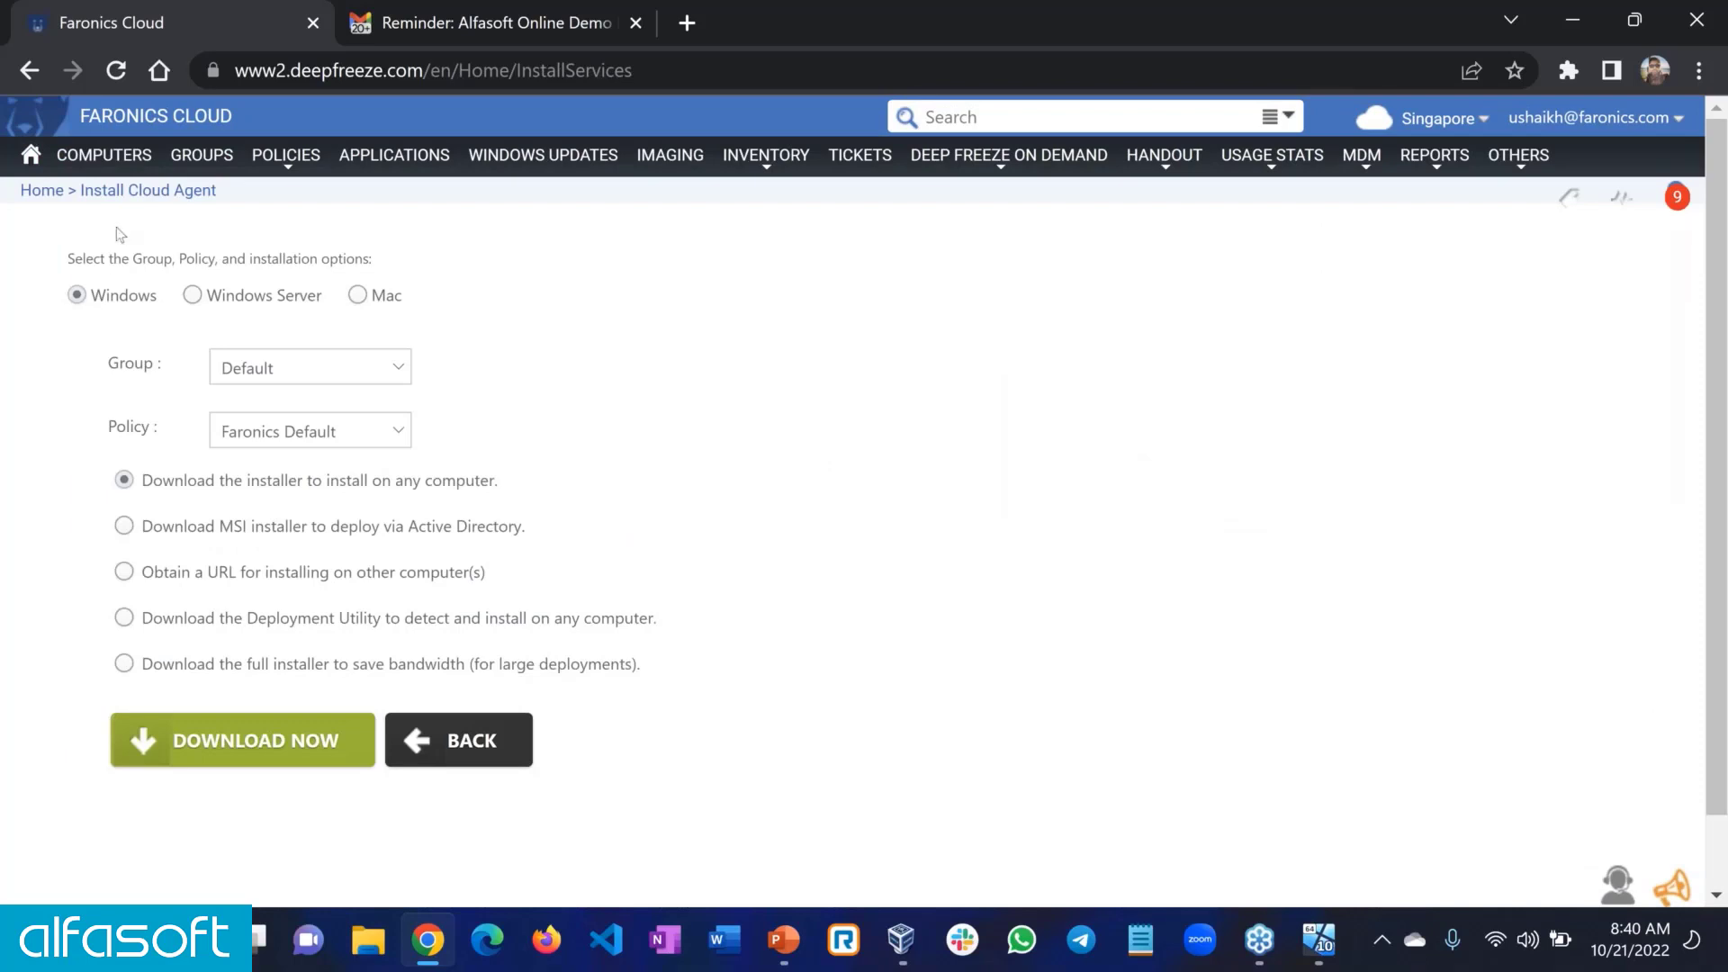
# - Look over the account options and cloud sites from the Computers page, and view the MDM dashboard's Enrollment chart
pyautogui.click(111, 154)
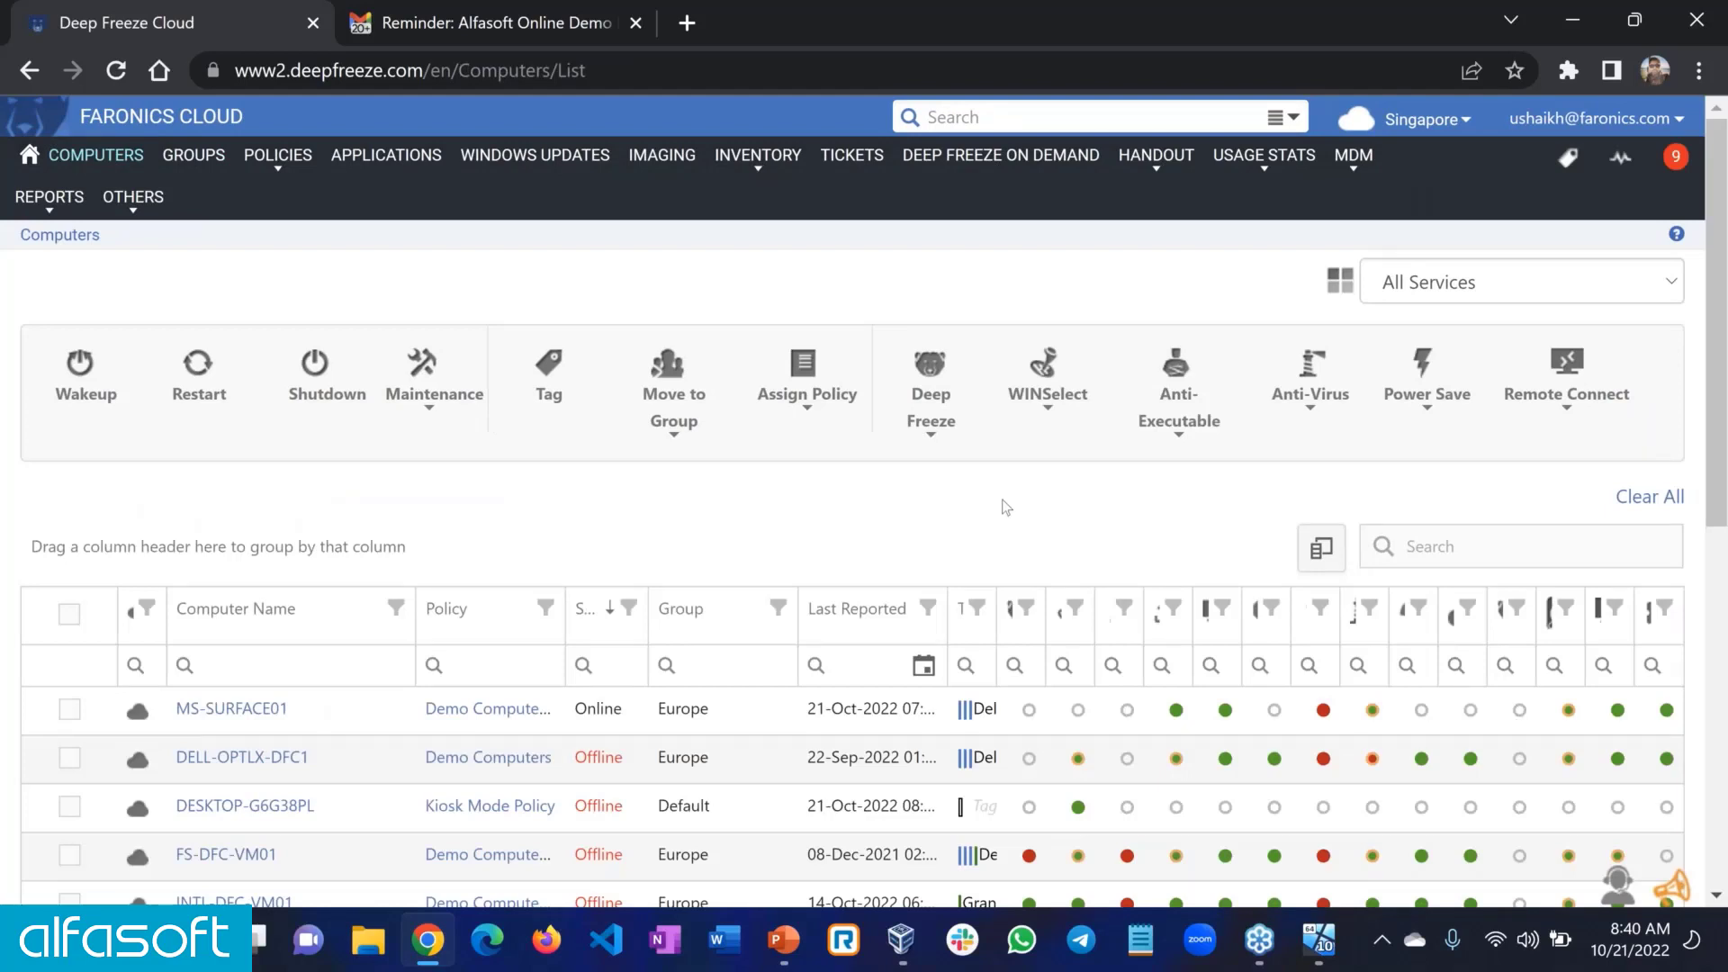
pyautogui.click(1661, 120)
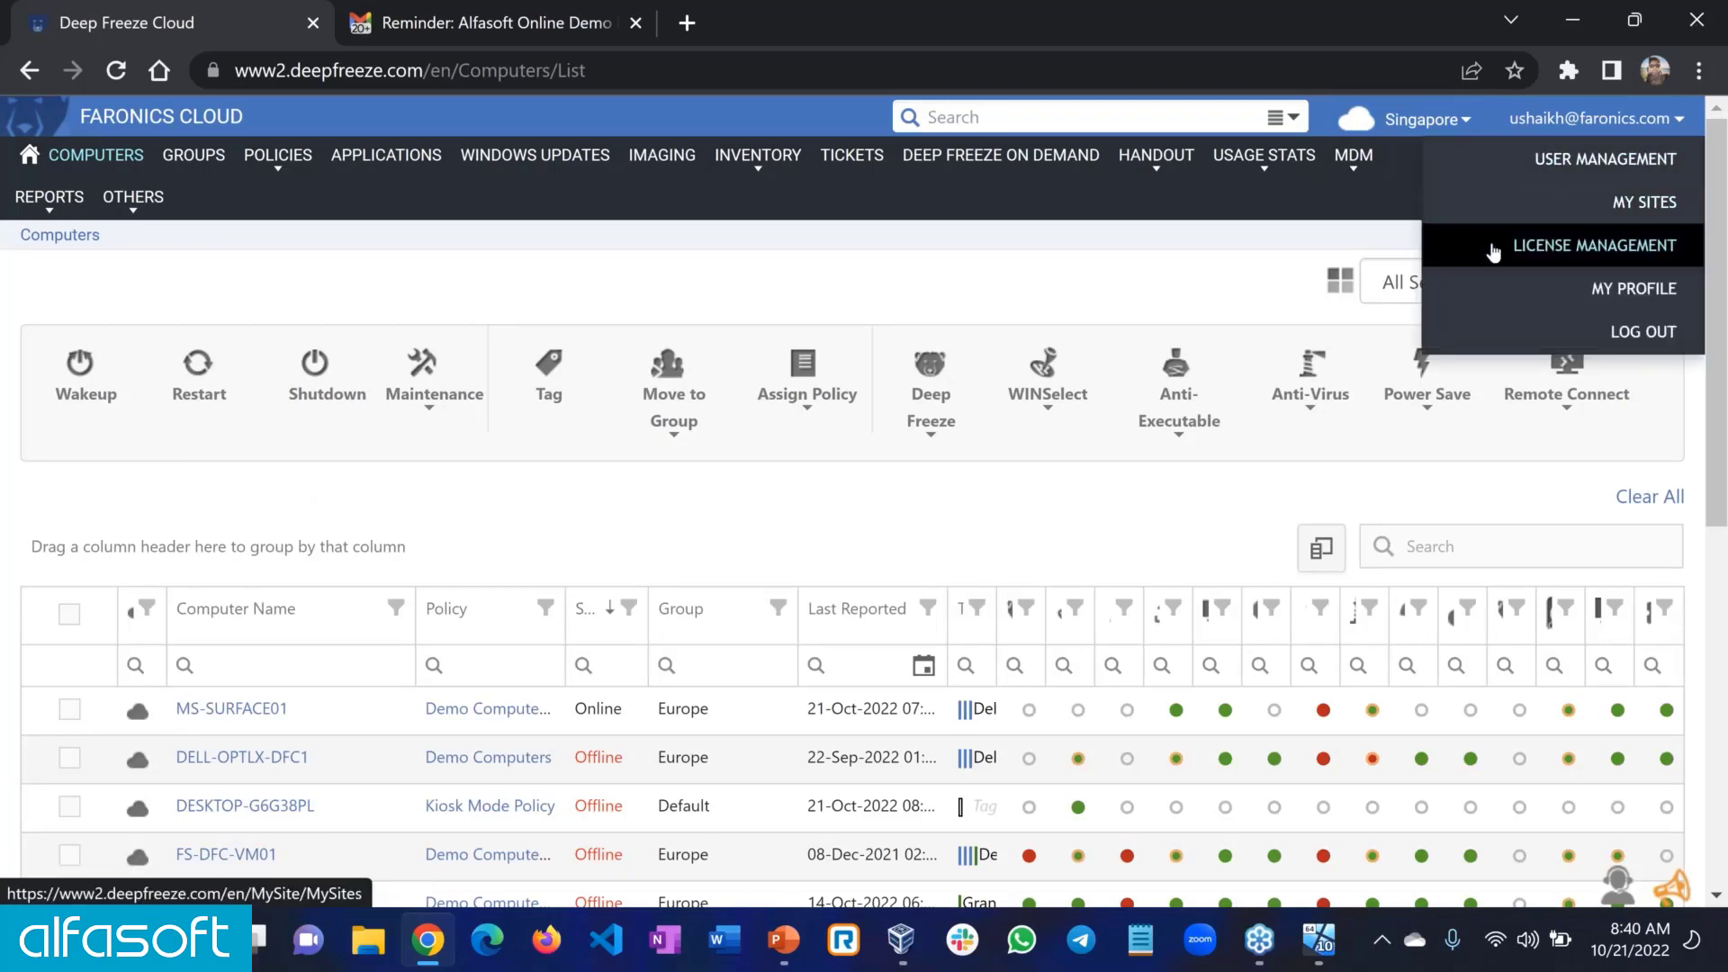
pyautogui.click(1480, 131)
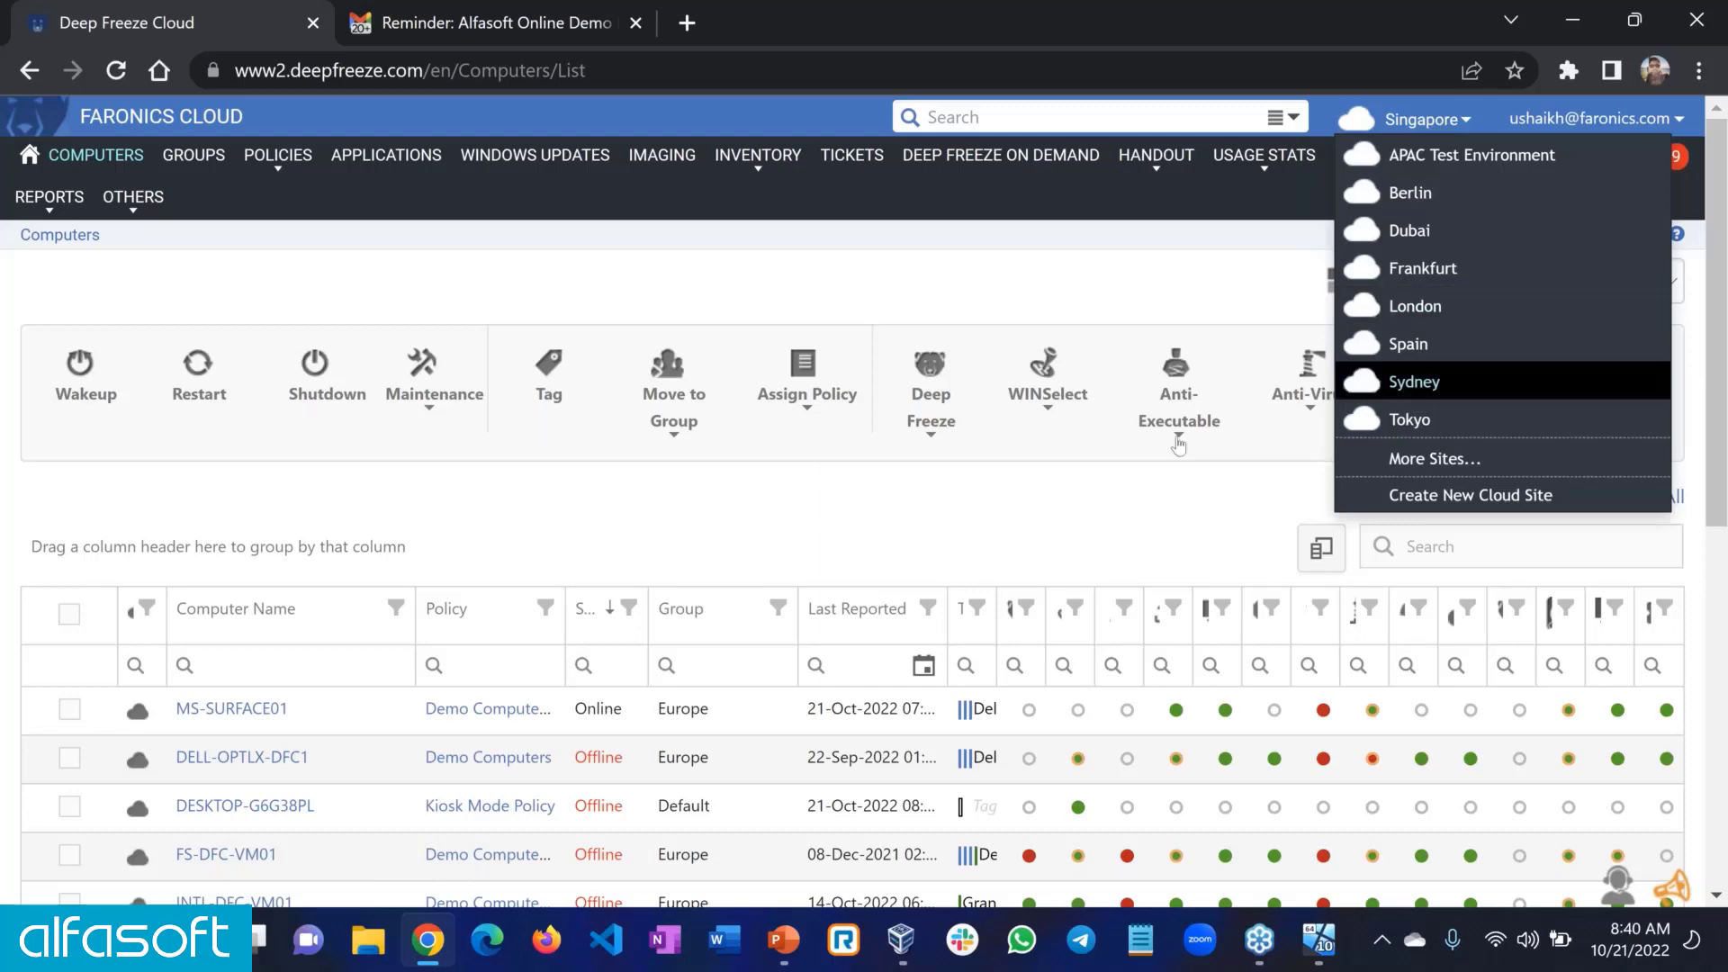
pyautogui.click(995, 515)
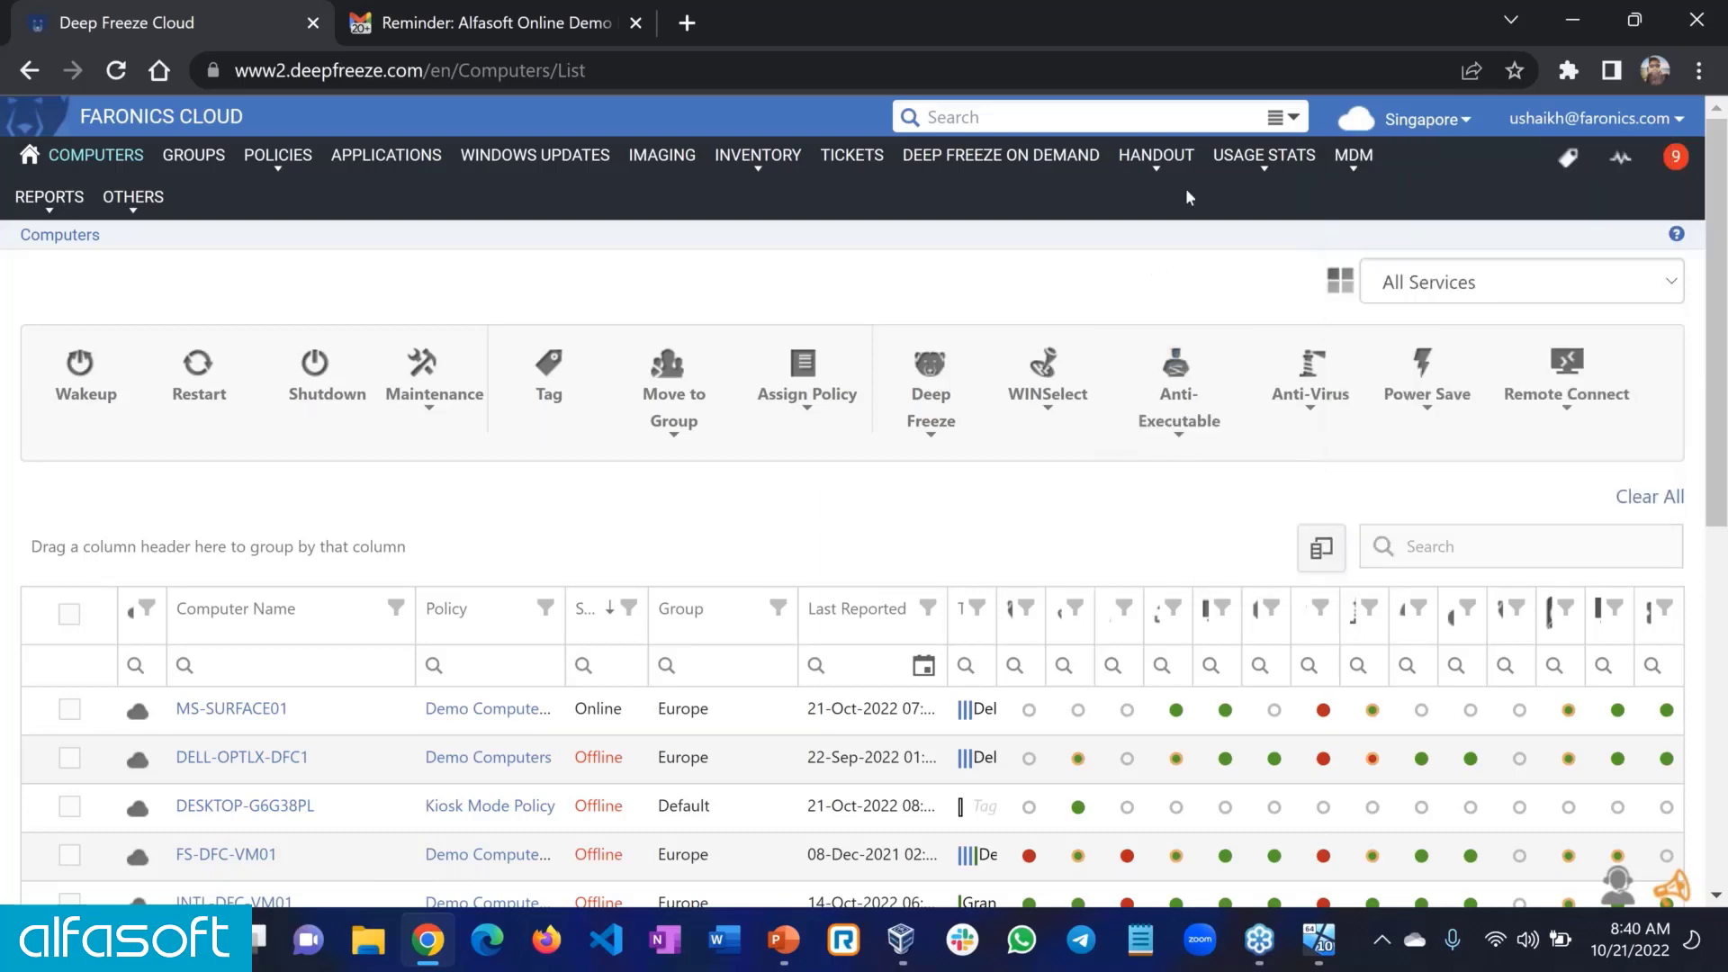
pyautogui.click(1370, 155)
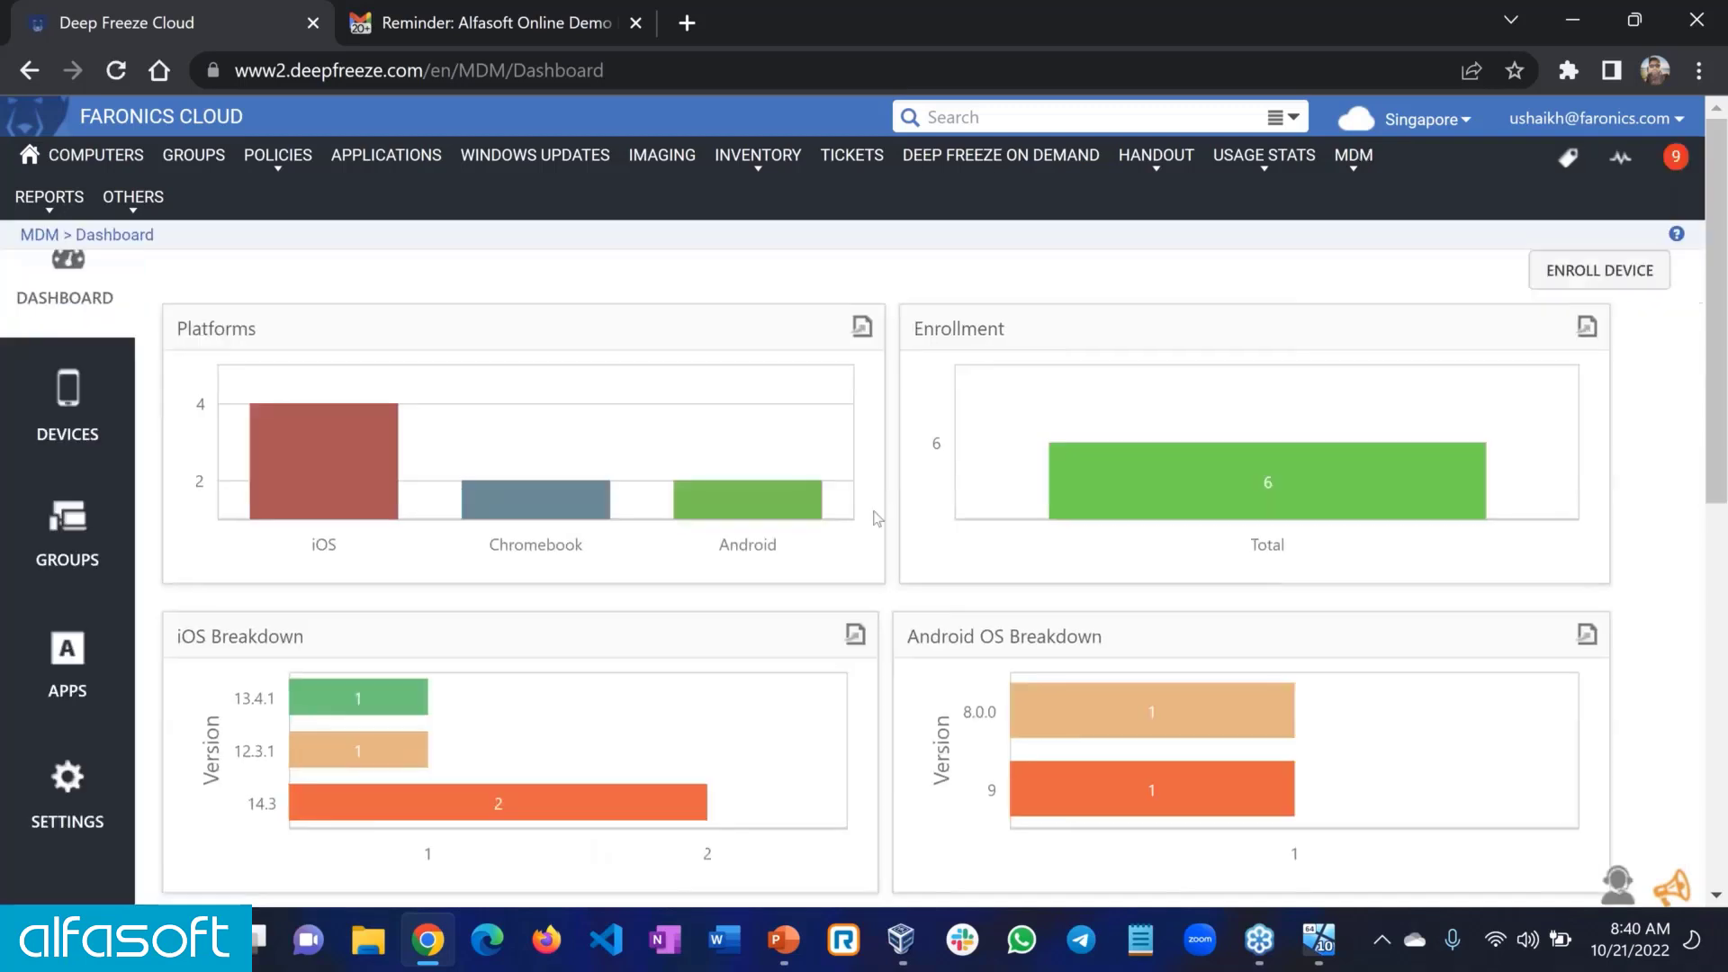
pyautogui.moveTo(1182, 515)
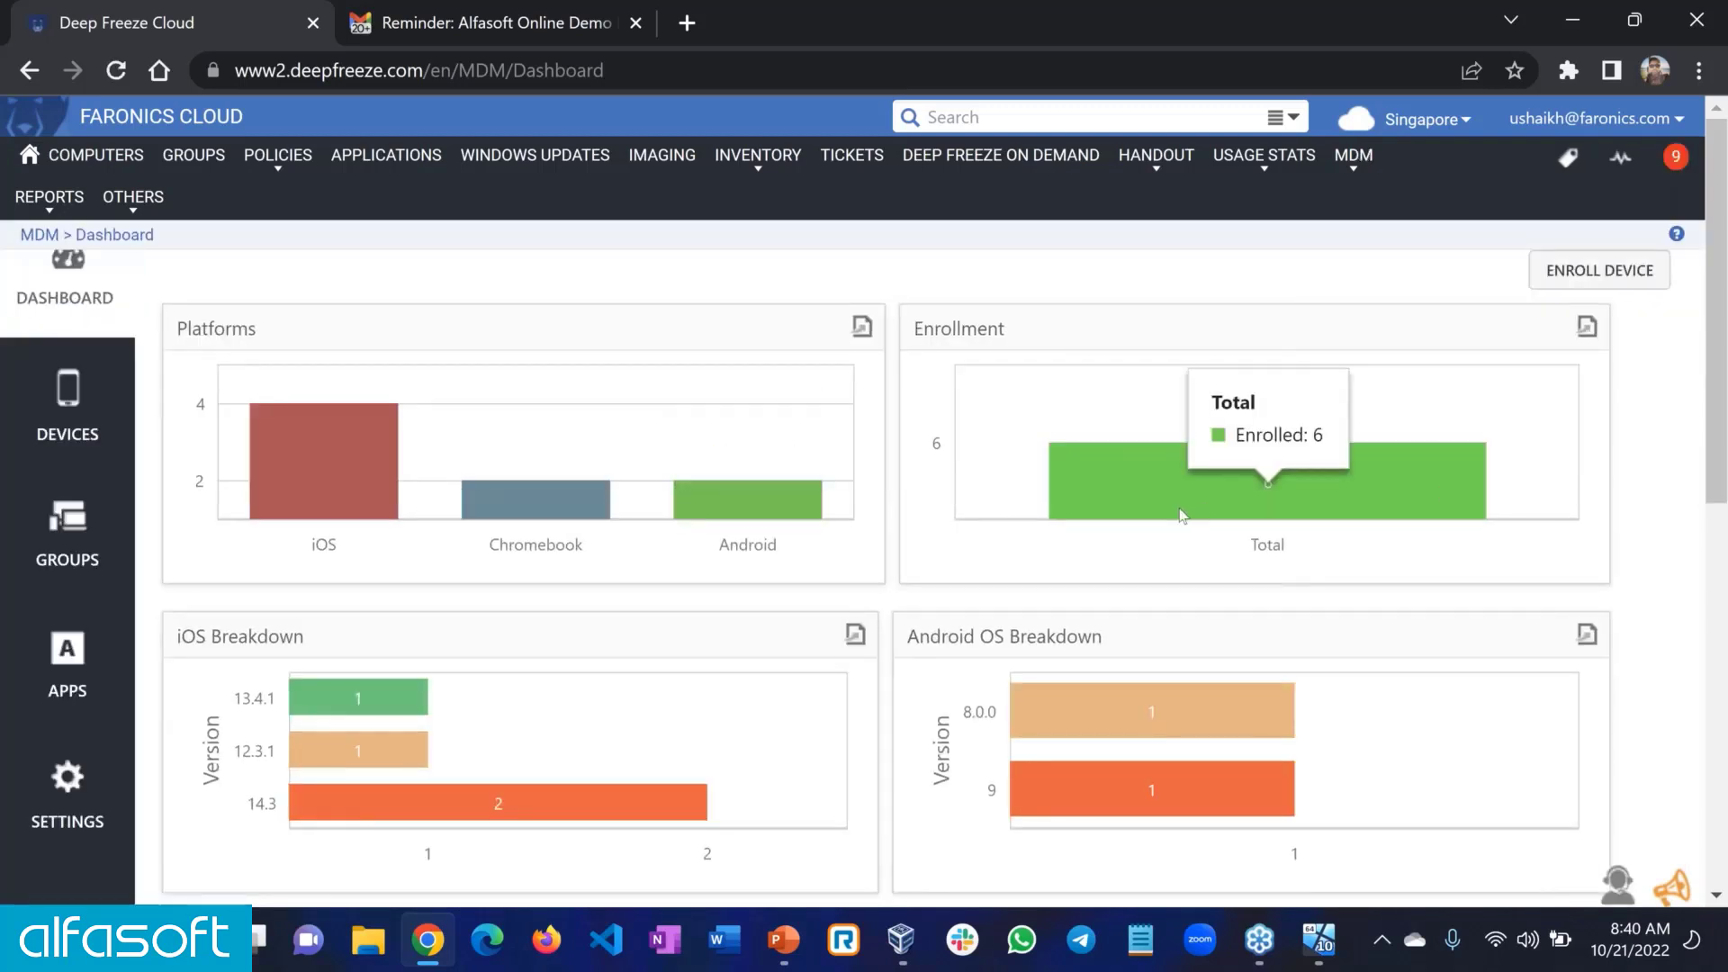
# - Sign in to faronicsdeploy.com in a new tab with the saved account email and password, and view its Dashboard
pyautogui.click(689, 23)
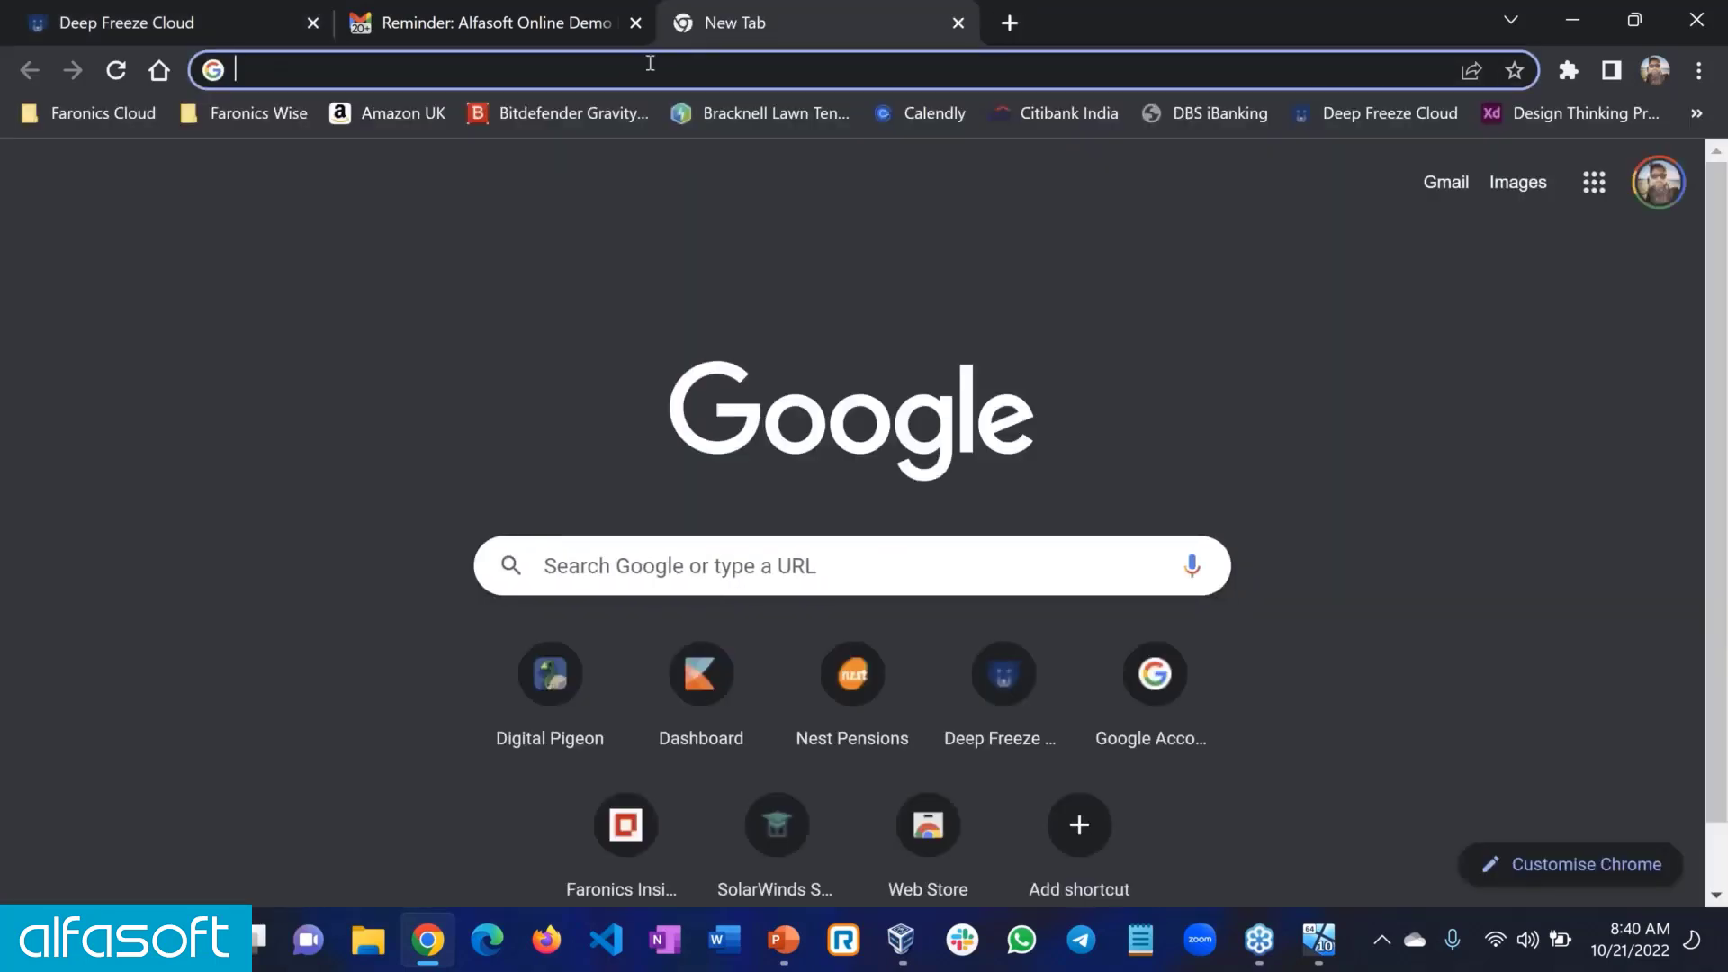
pyautogui.write('faronicsdeploy.com')
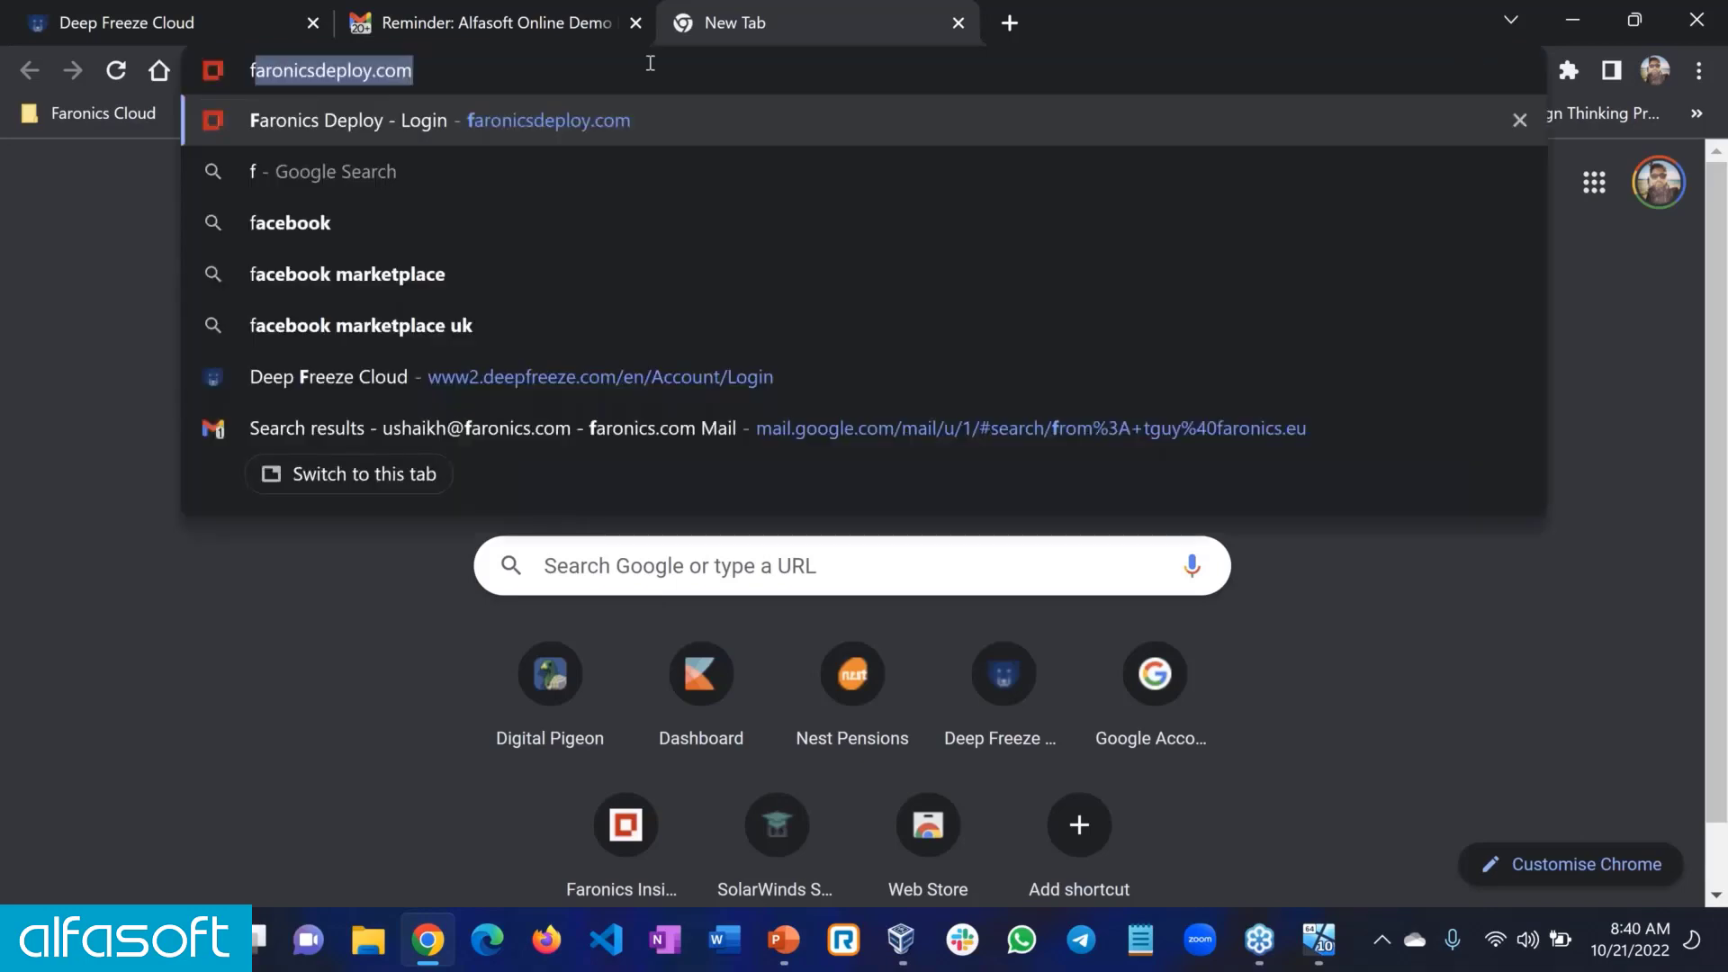
pyautogui.press('Return')
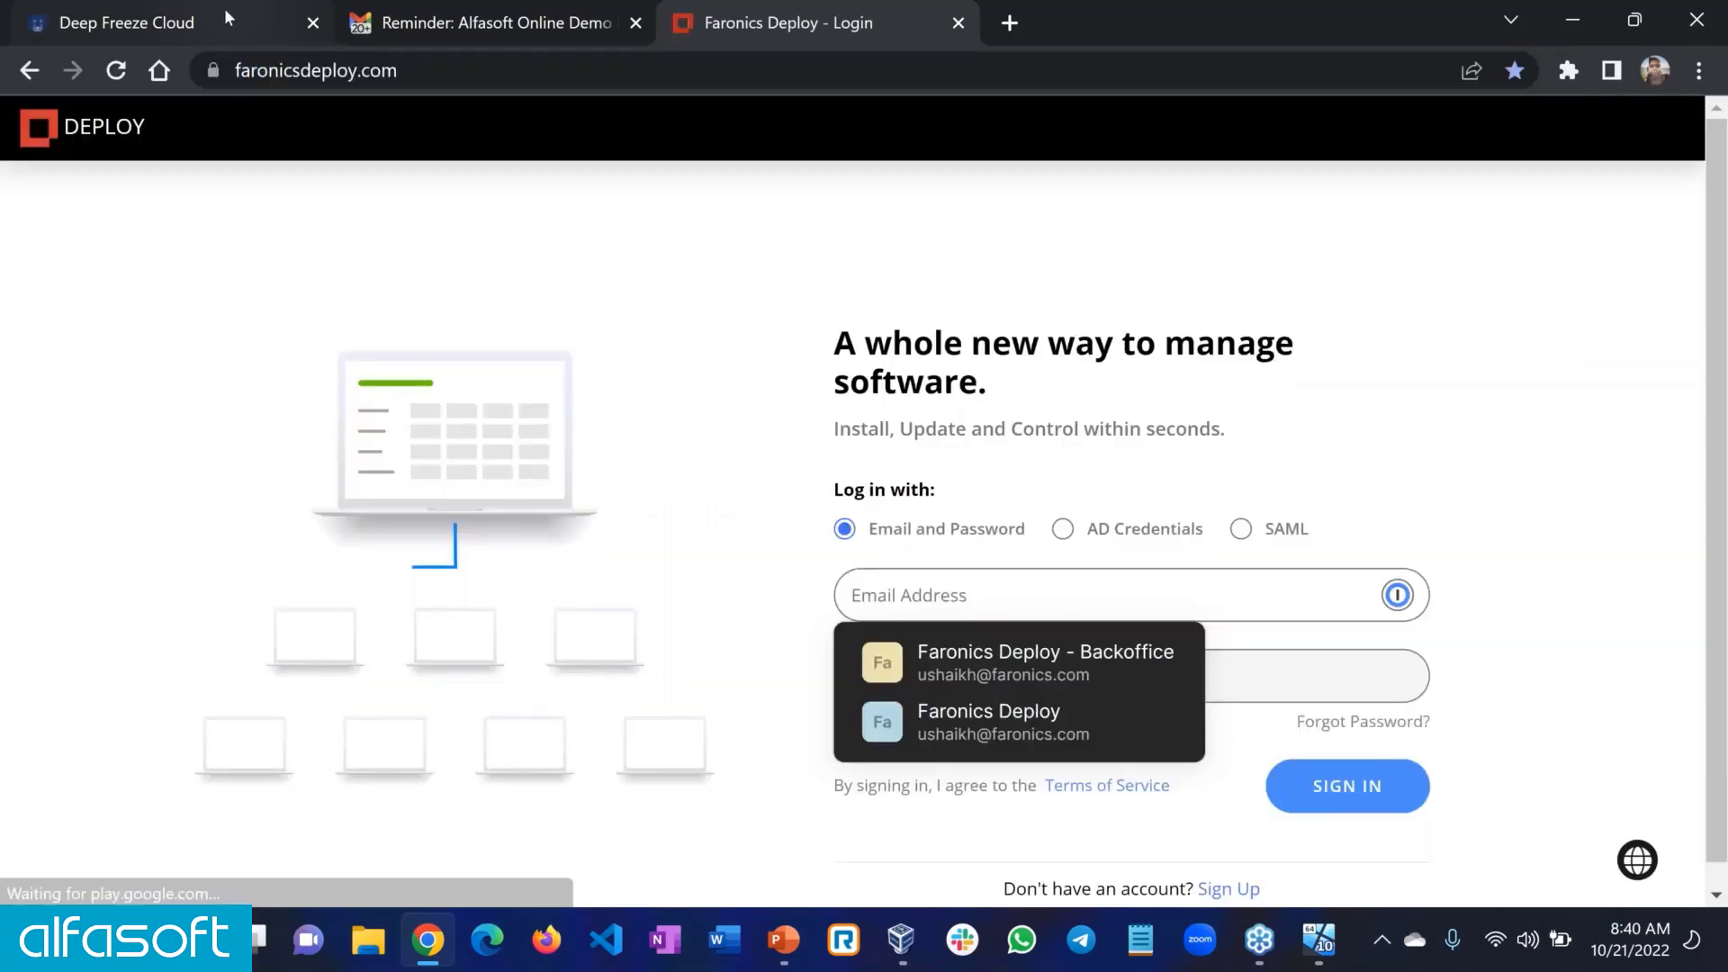
pyautogui.click(225, 13)
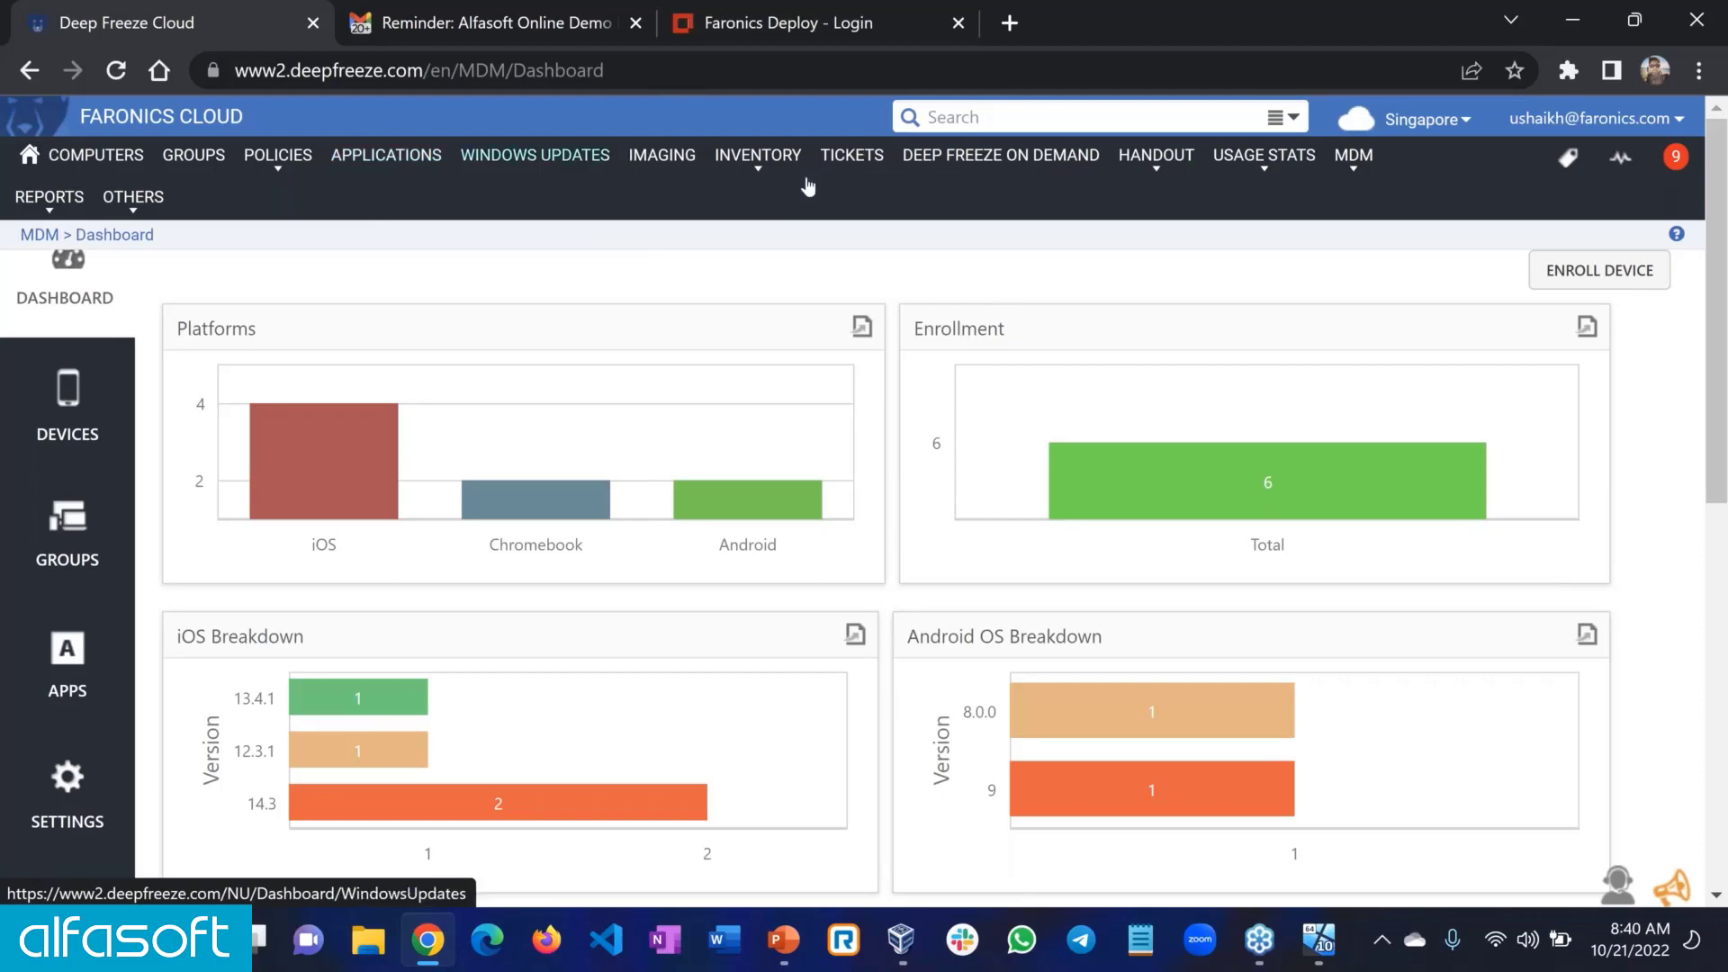
pyautogui.click(761, 25)
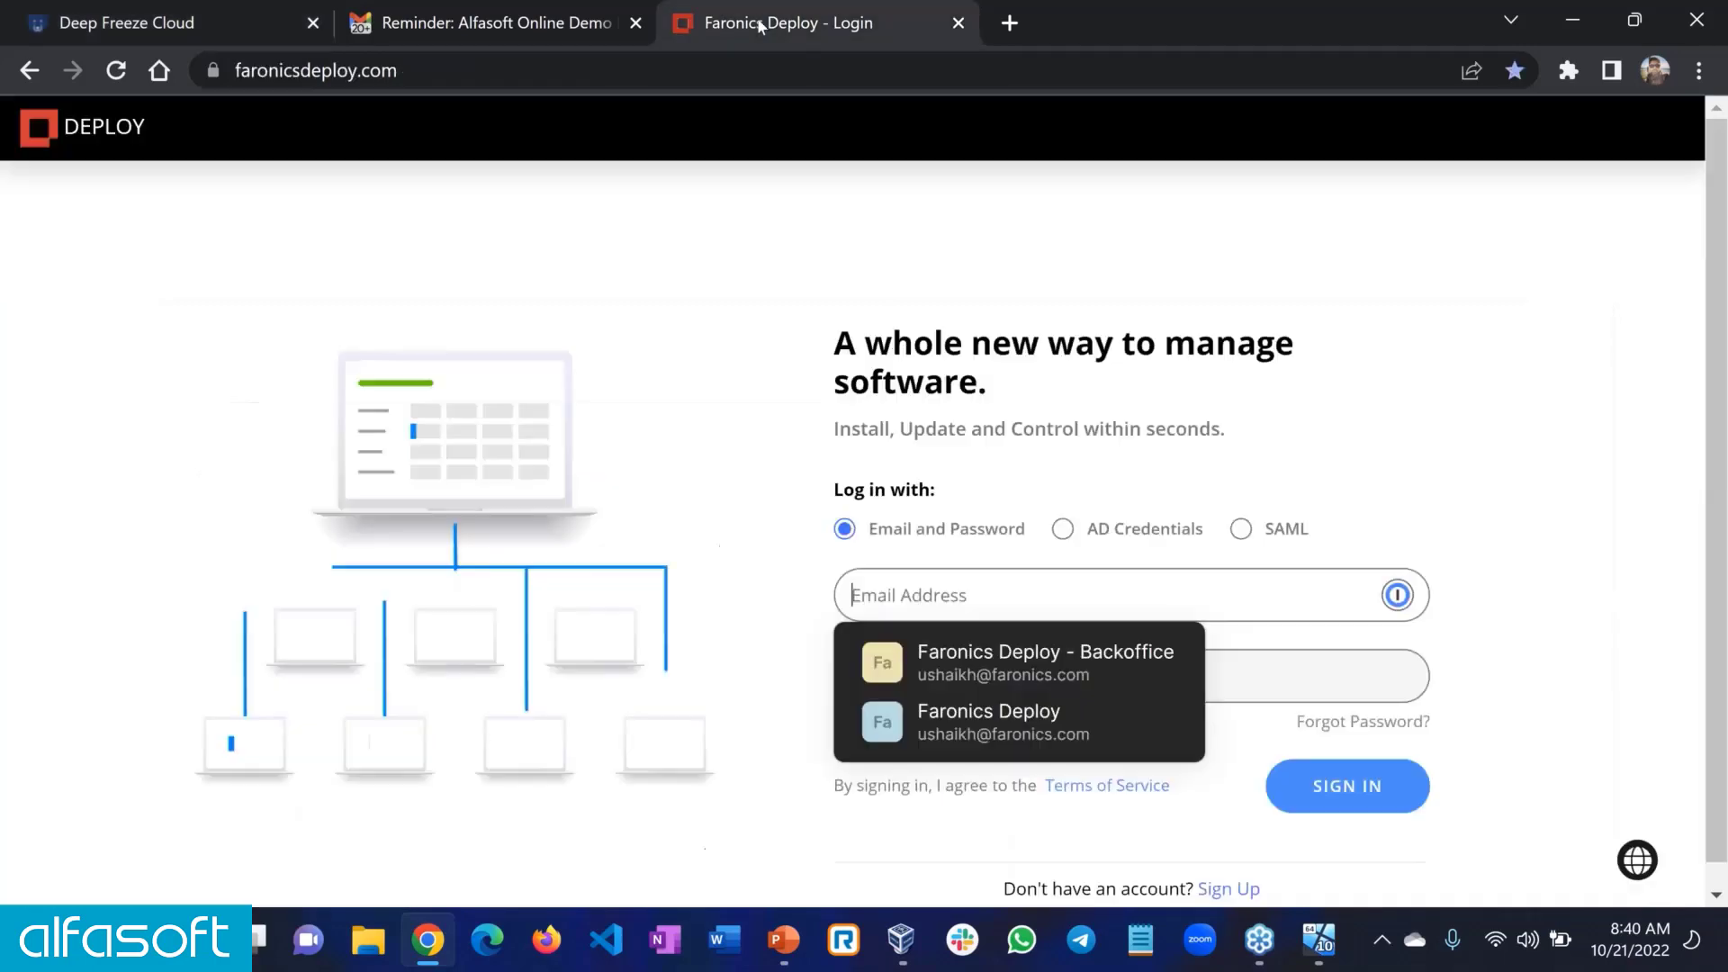
pyautogui.click(1072, 669)
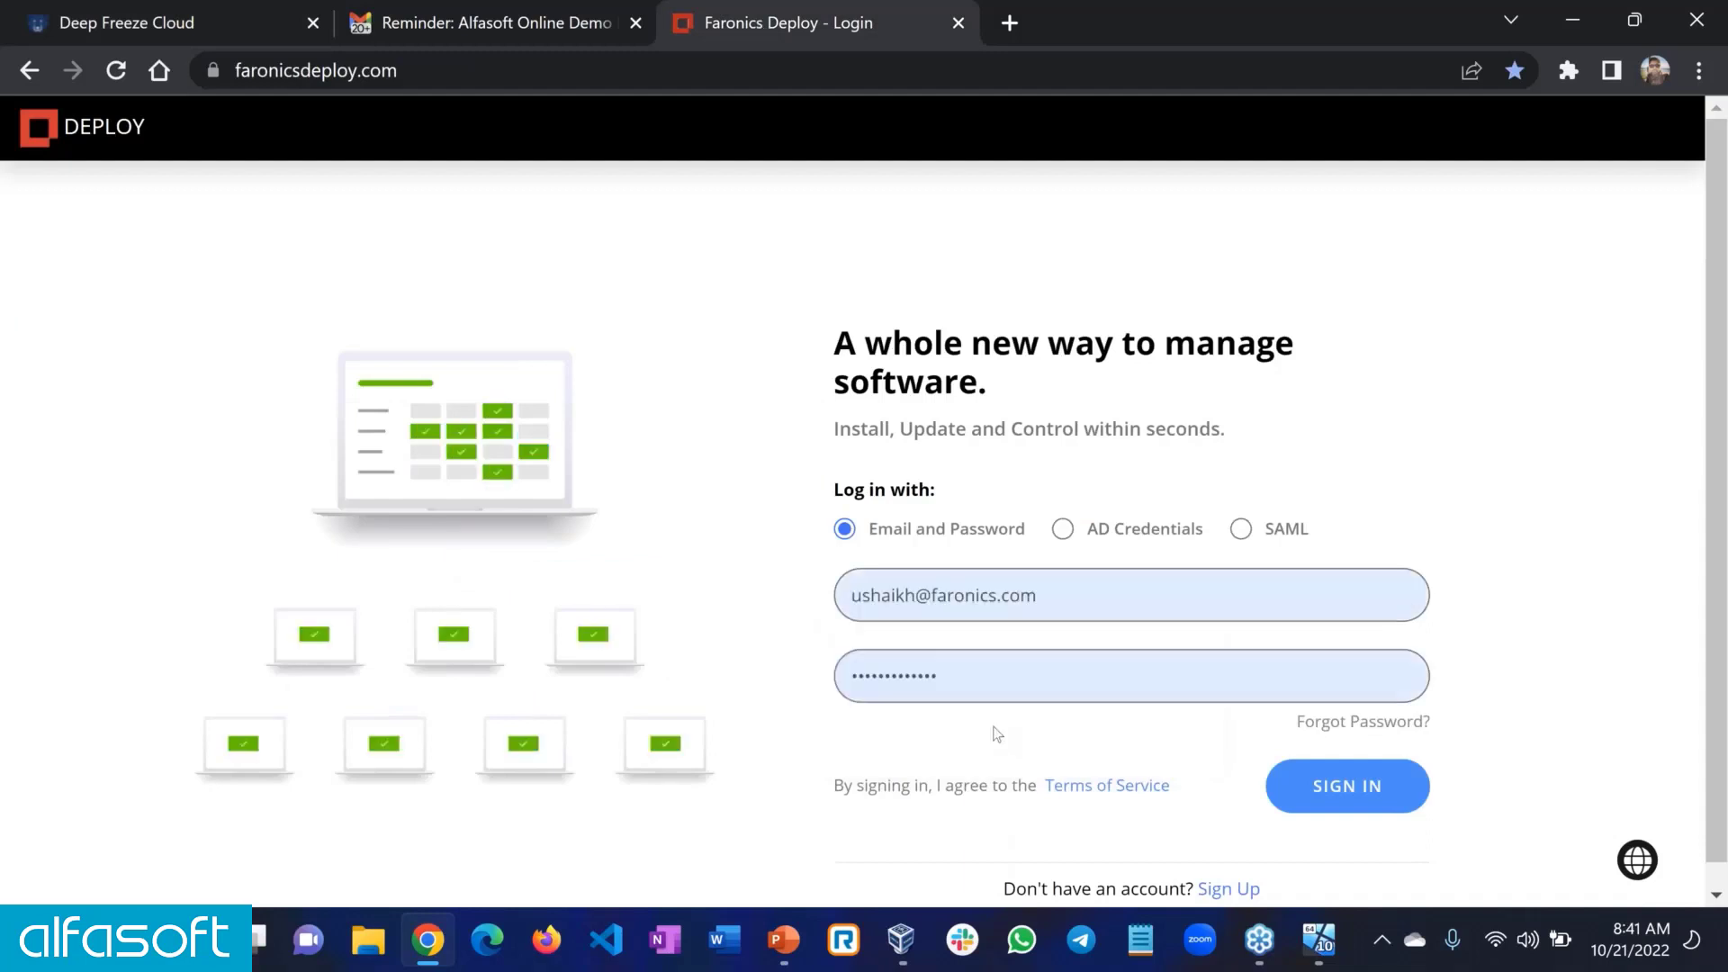
pyautogui.click(1358, 786)
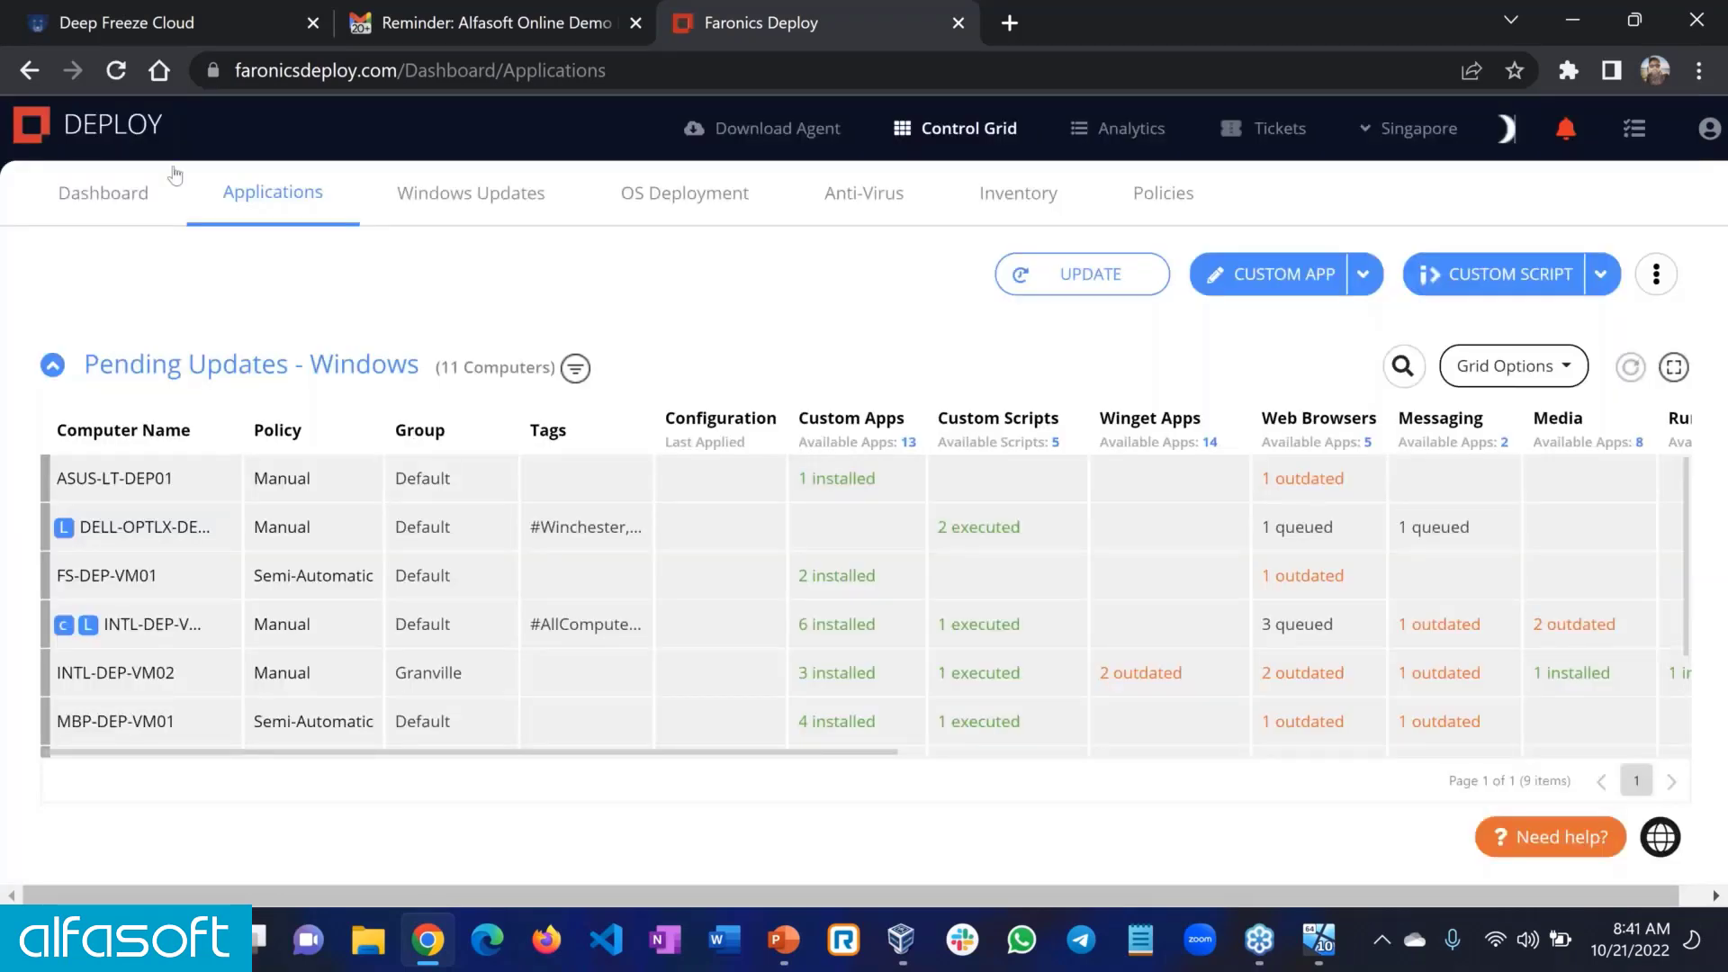
pyautogui.click(84, 191)
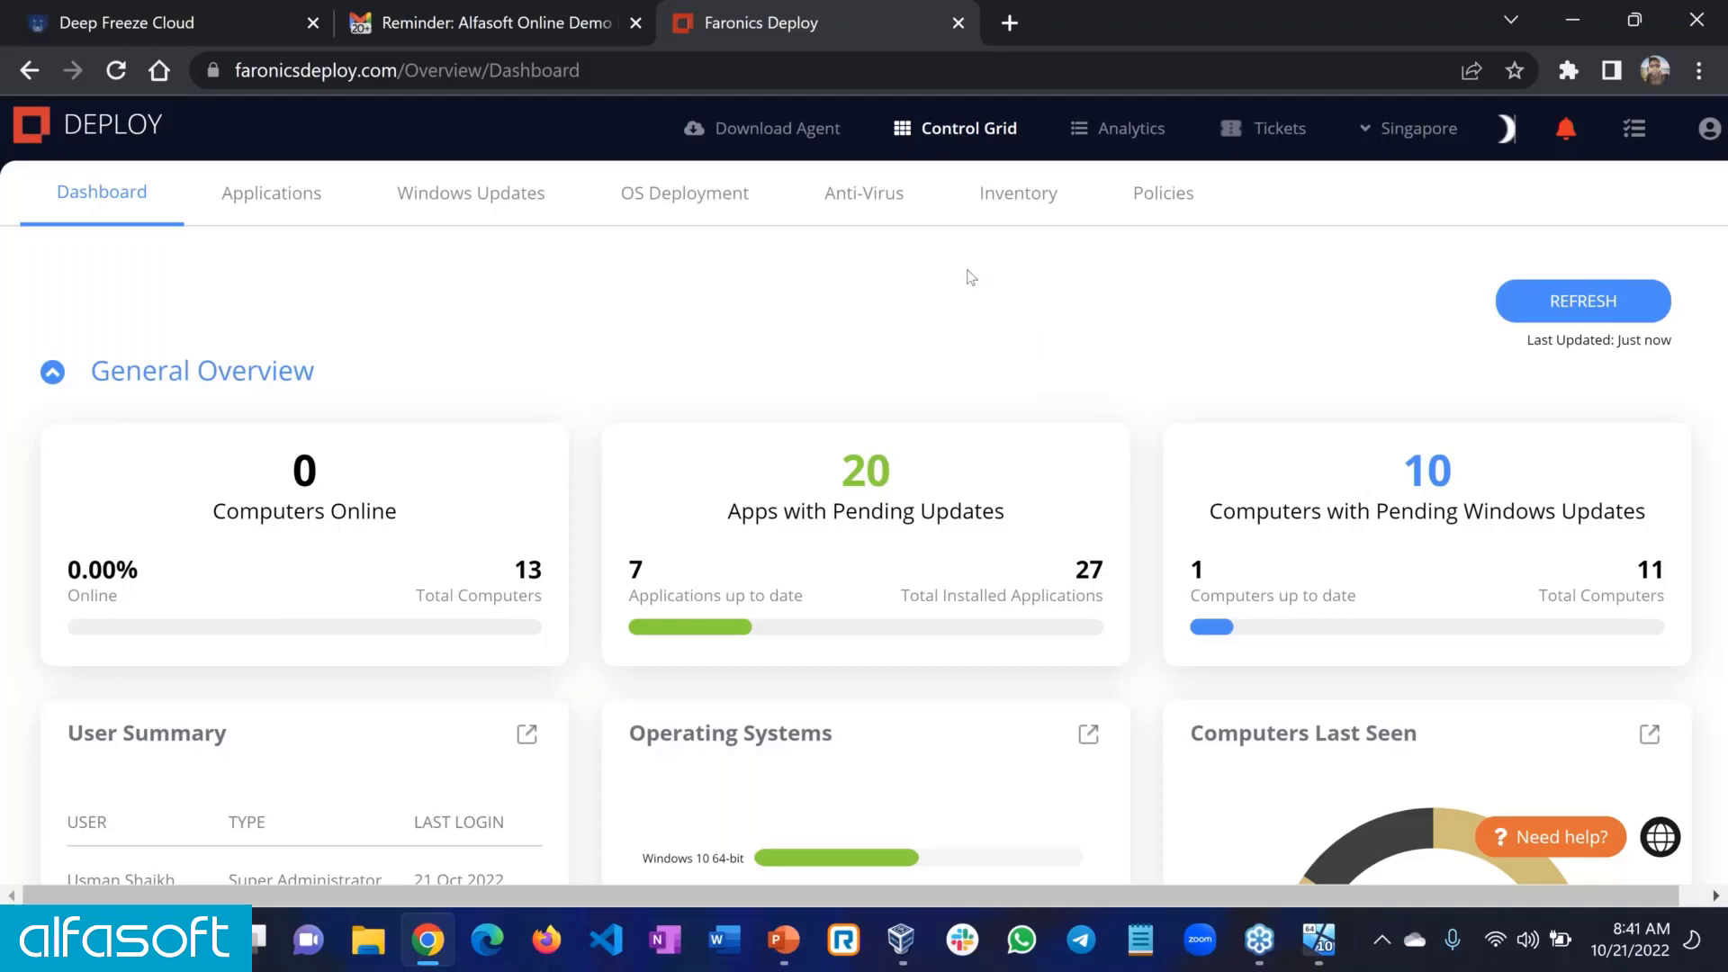
# - Switch back to Deep Freeze Cloud and examine the Computers and Imaging Servers lists of the Imaging service
pyautogui.click(256, 9)
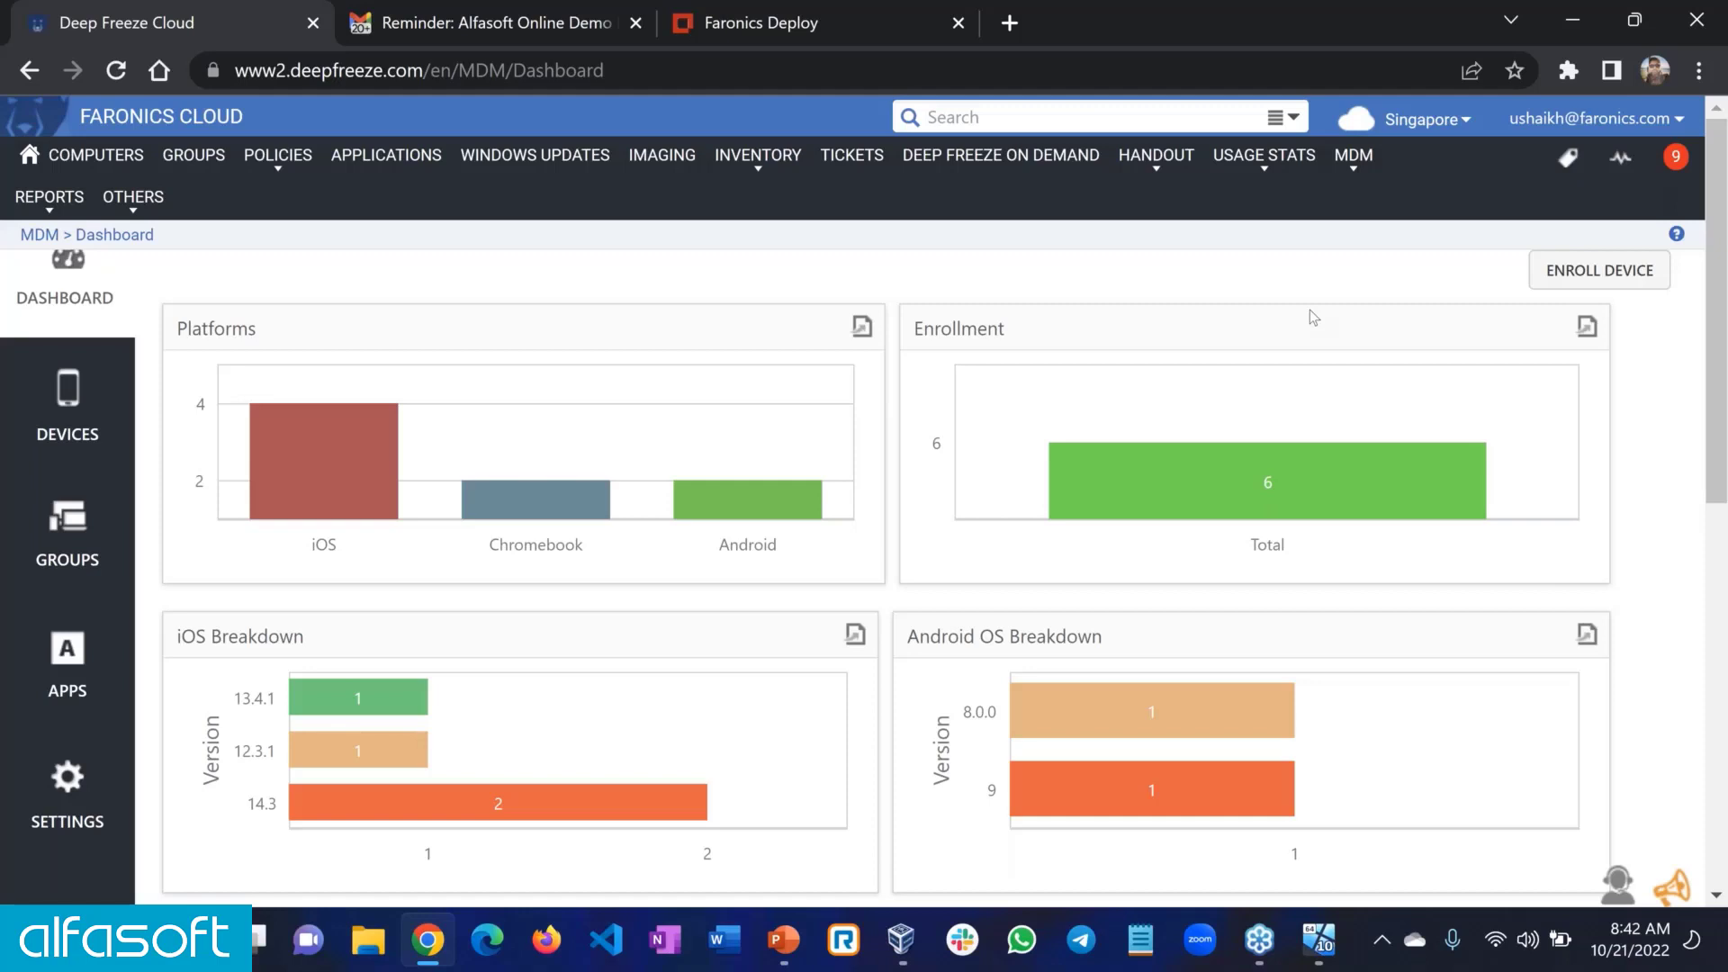
pyautogui.click(658, 159)
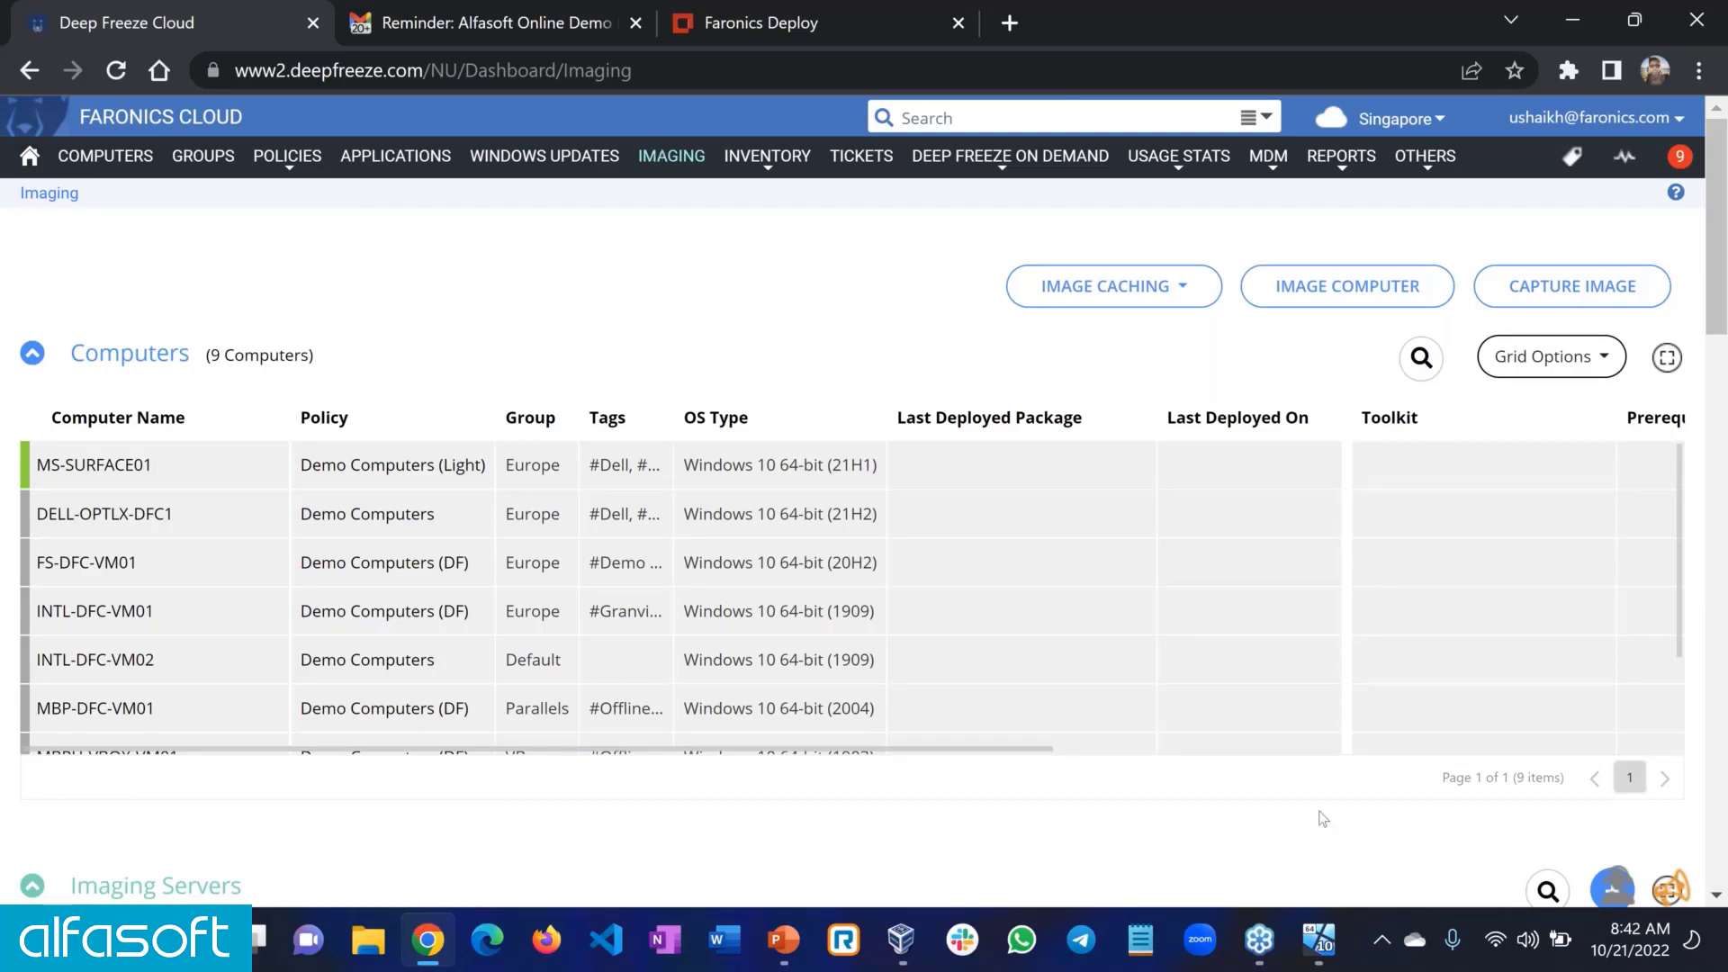
pyautogui.scroll(-5, 1323, 819)
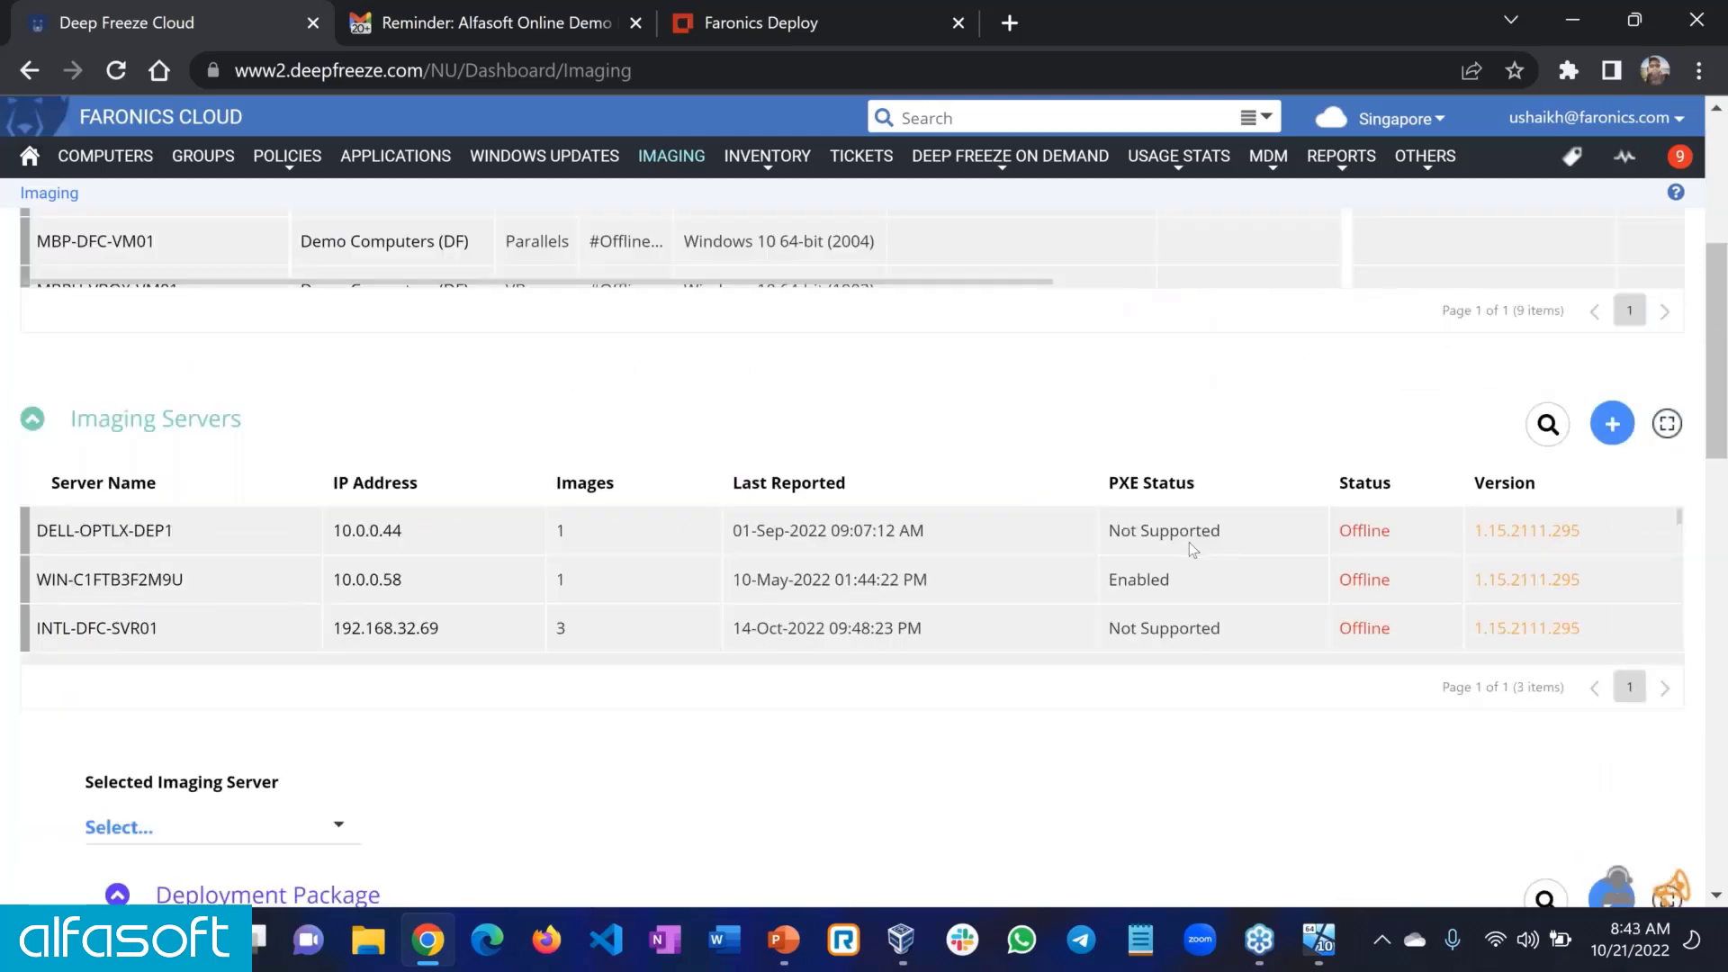
pyautogui.scroll(1, 1191, 550)
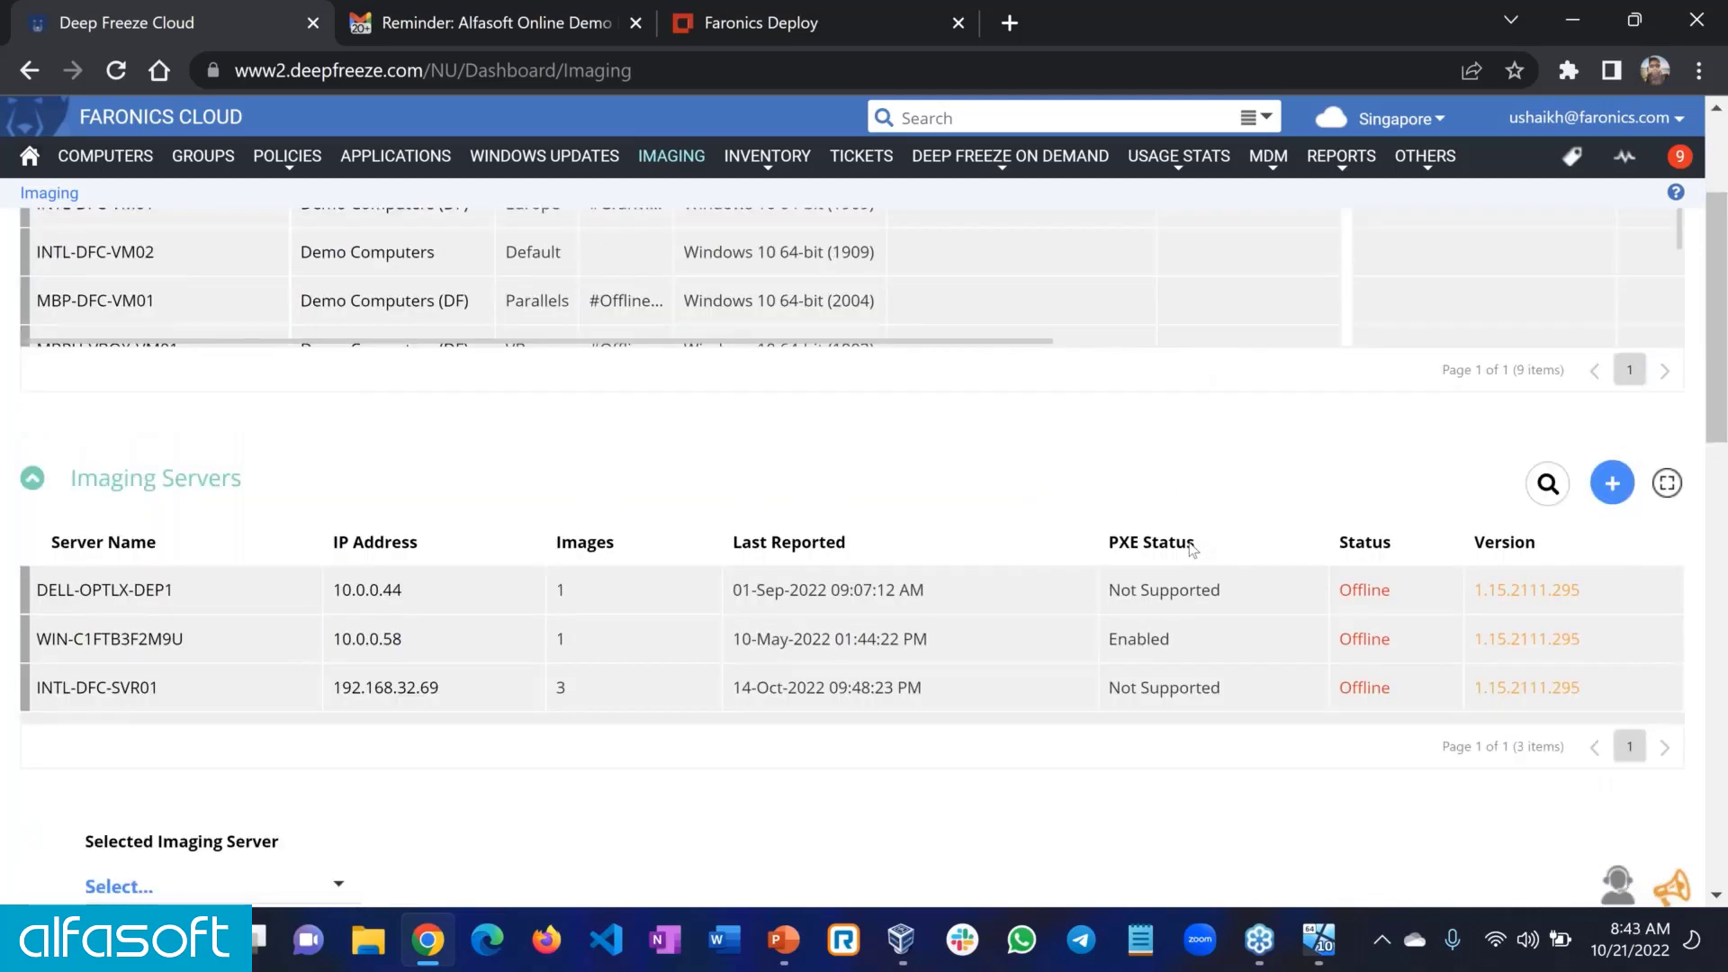
pyautogui.scroll(5, 1190, 547)
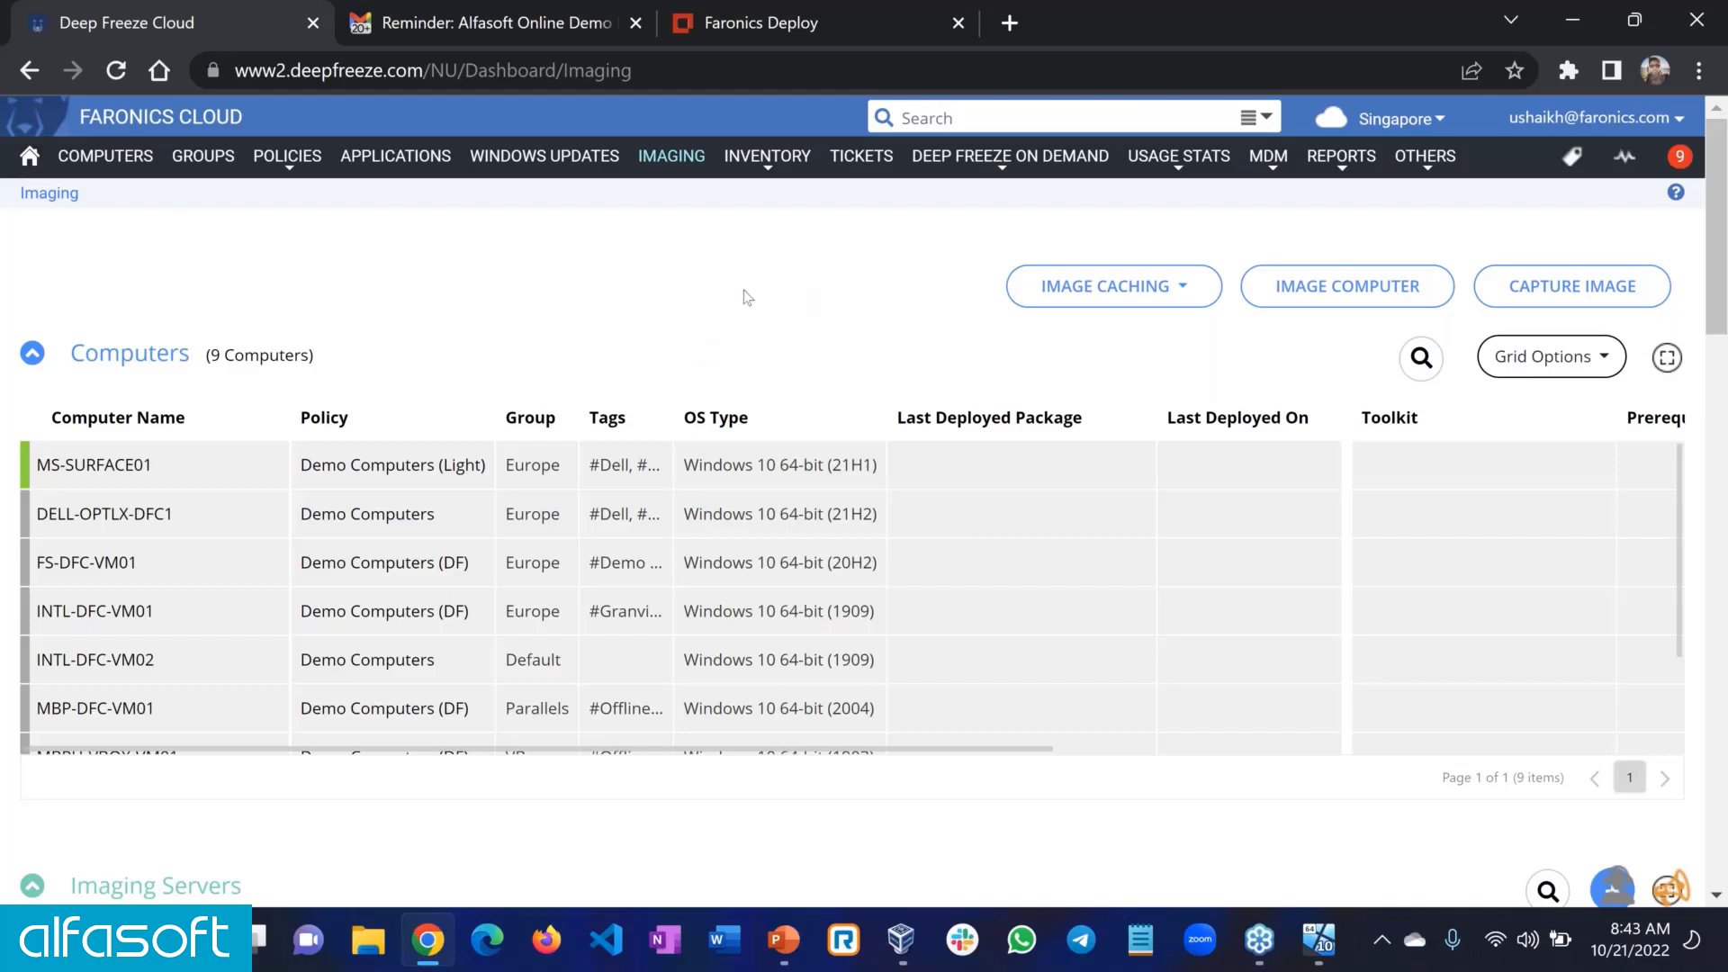
# - View License Management and review the license details of the cloud services
pyautogui.click(1635, 129)
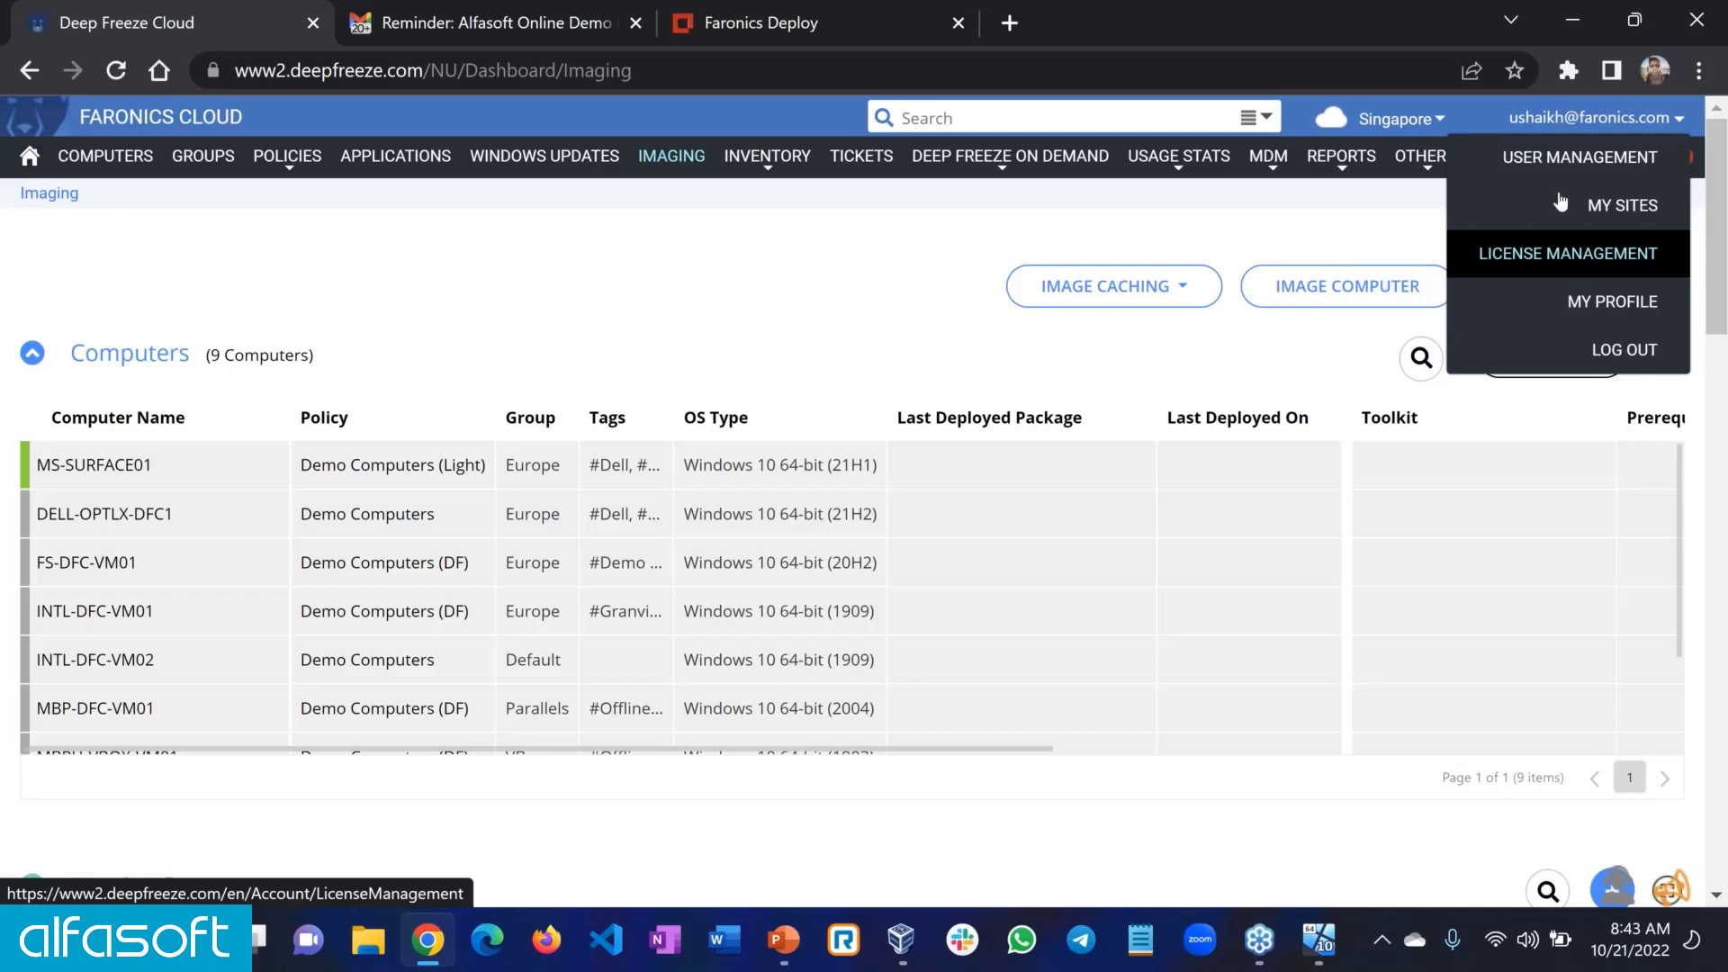
pyautogui.click(1550, 261)
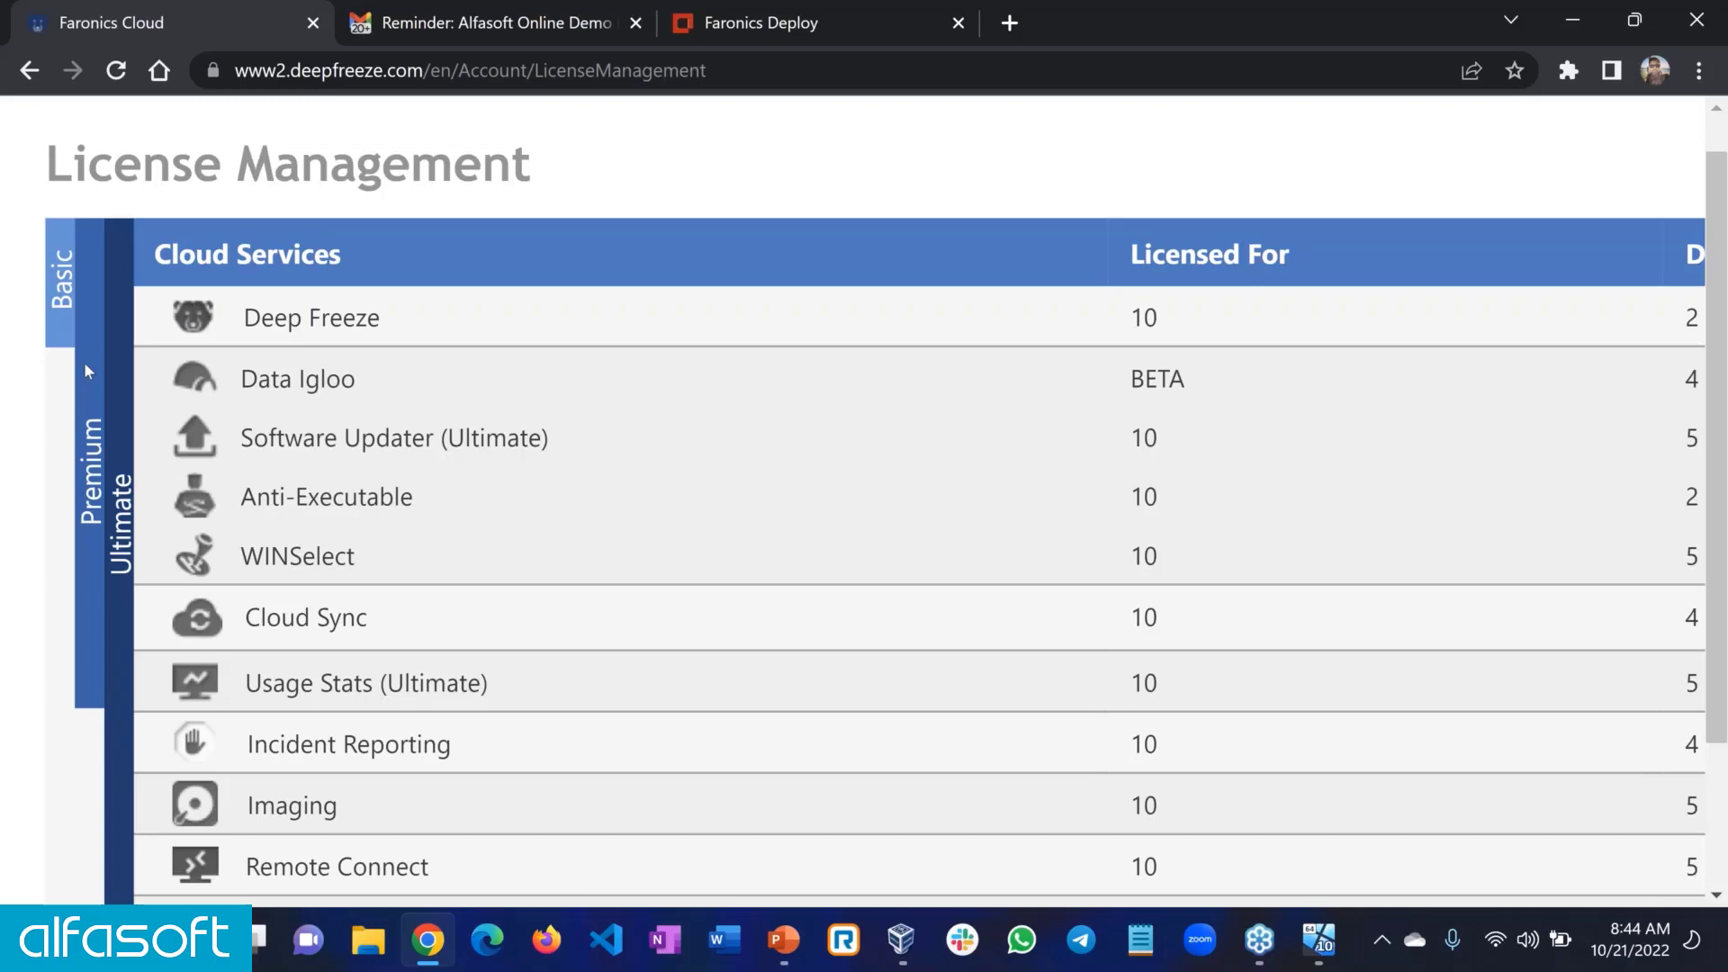
pyautogui.scroll(-3, 83, 362)
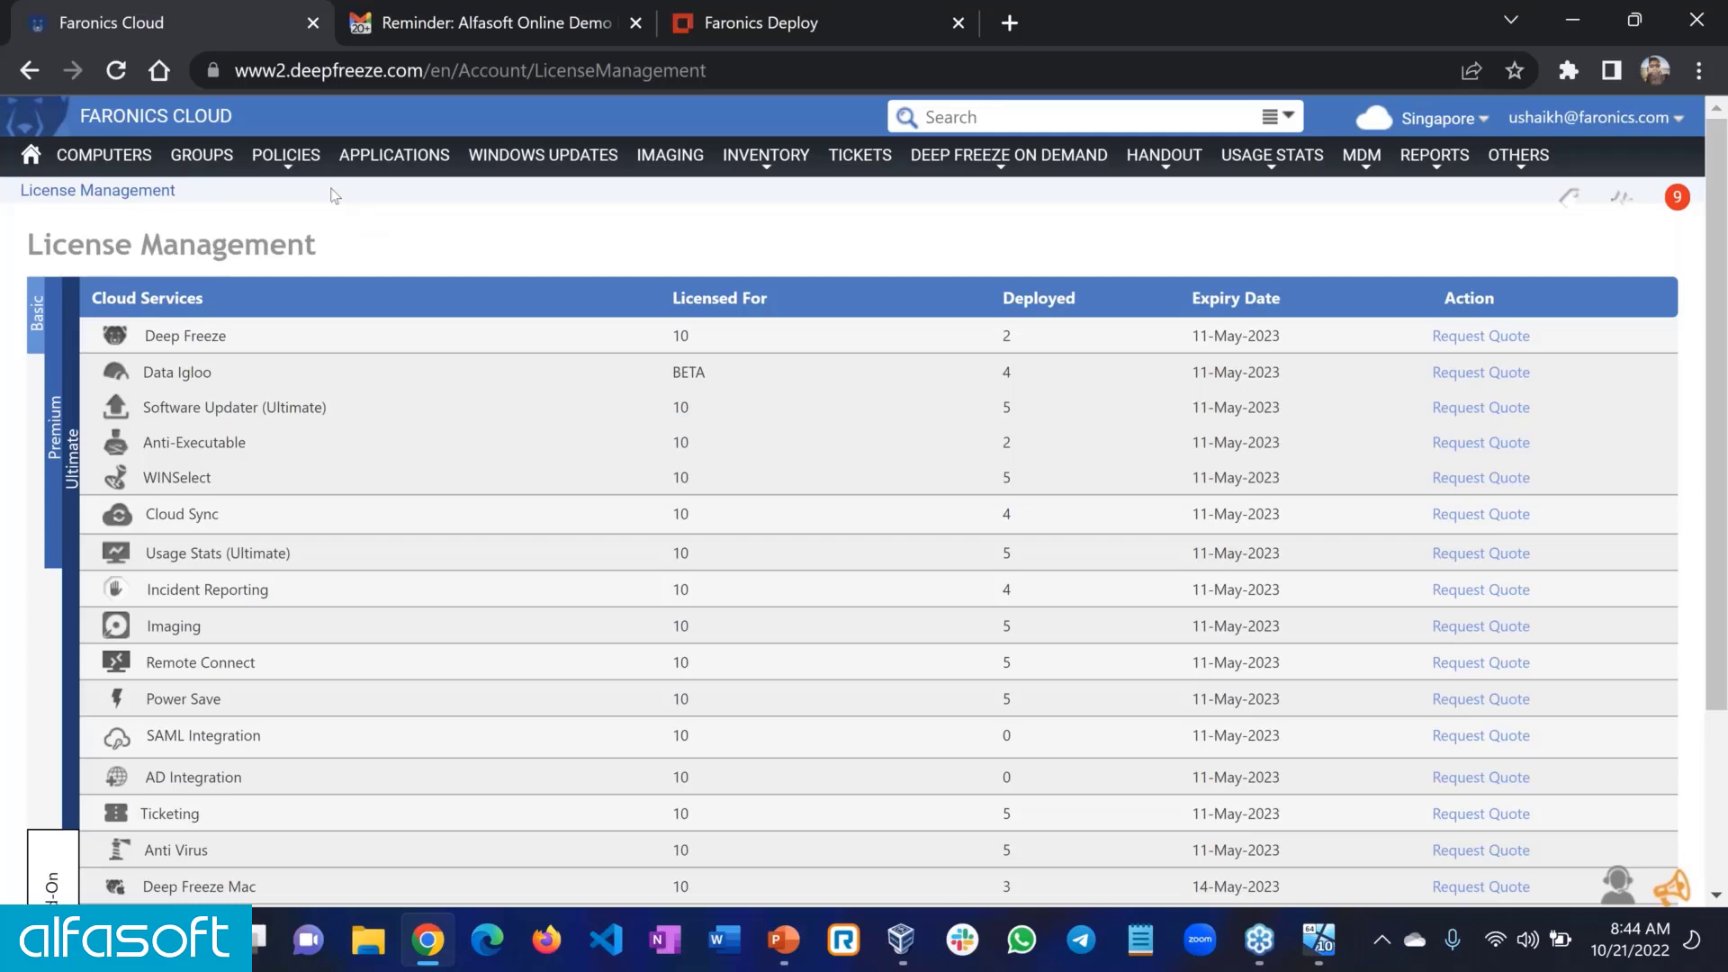
# - Start a new Windows policy and set its Power Save service to Enable (Install and use below settings)
pyautogui.click(269, 161)
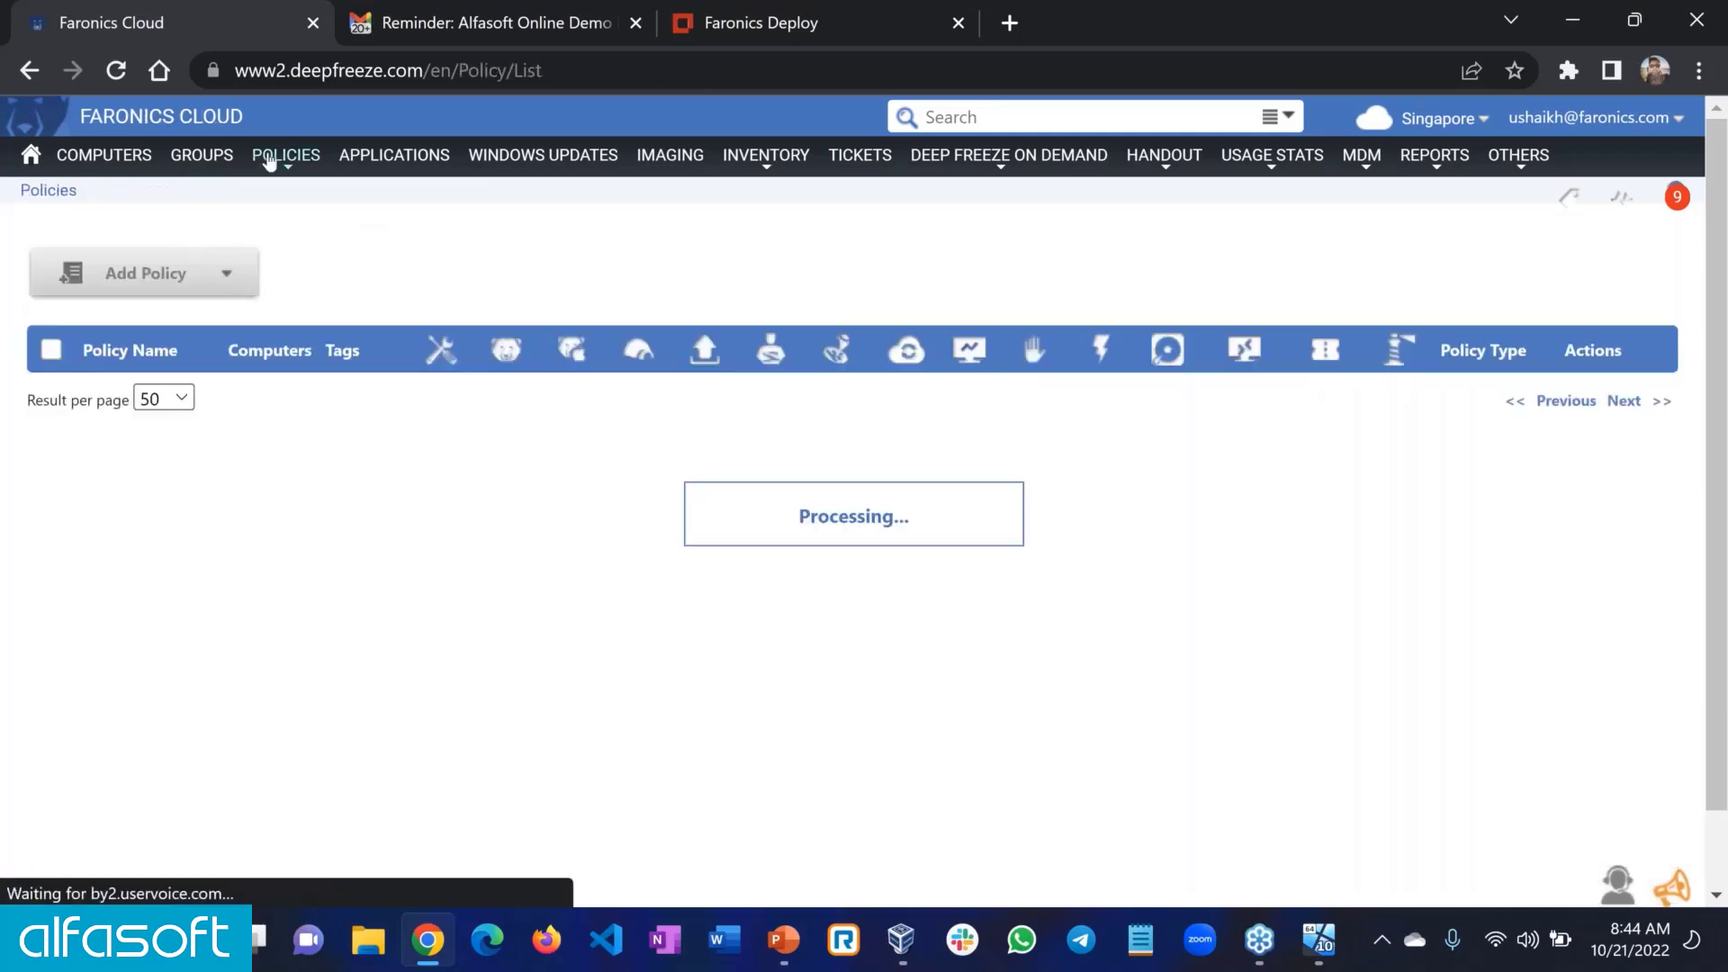
pyautogui.click(144, 272)
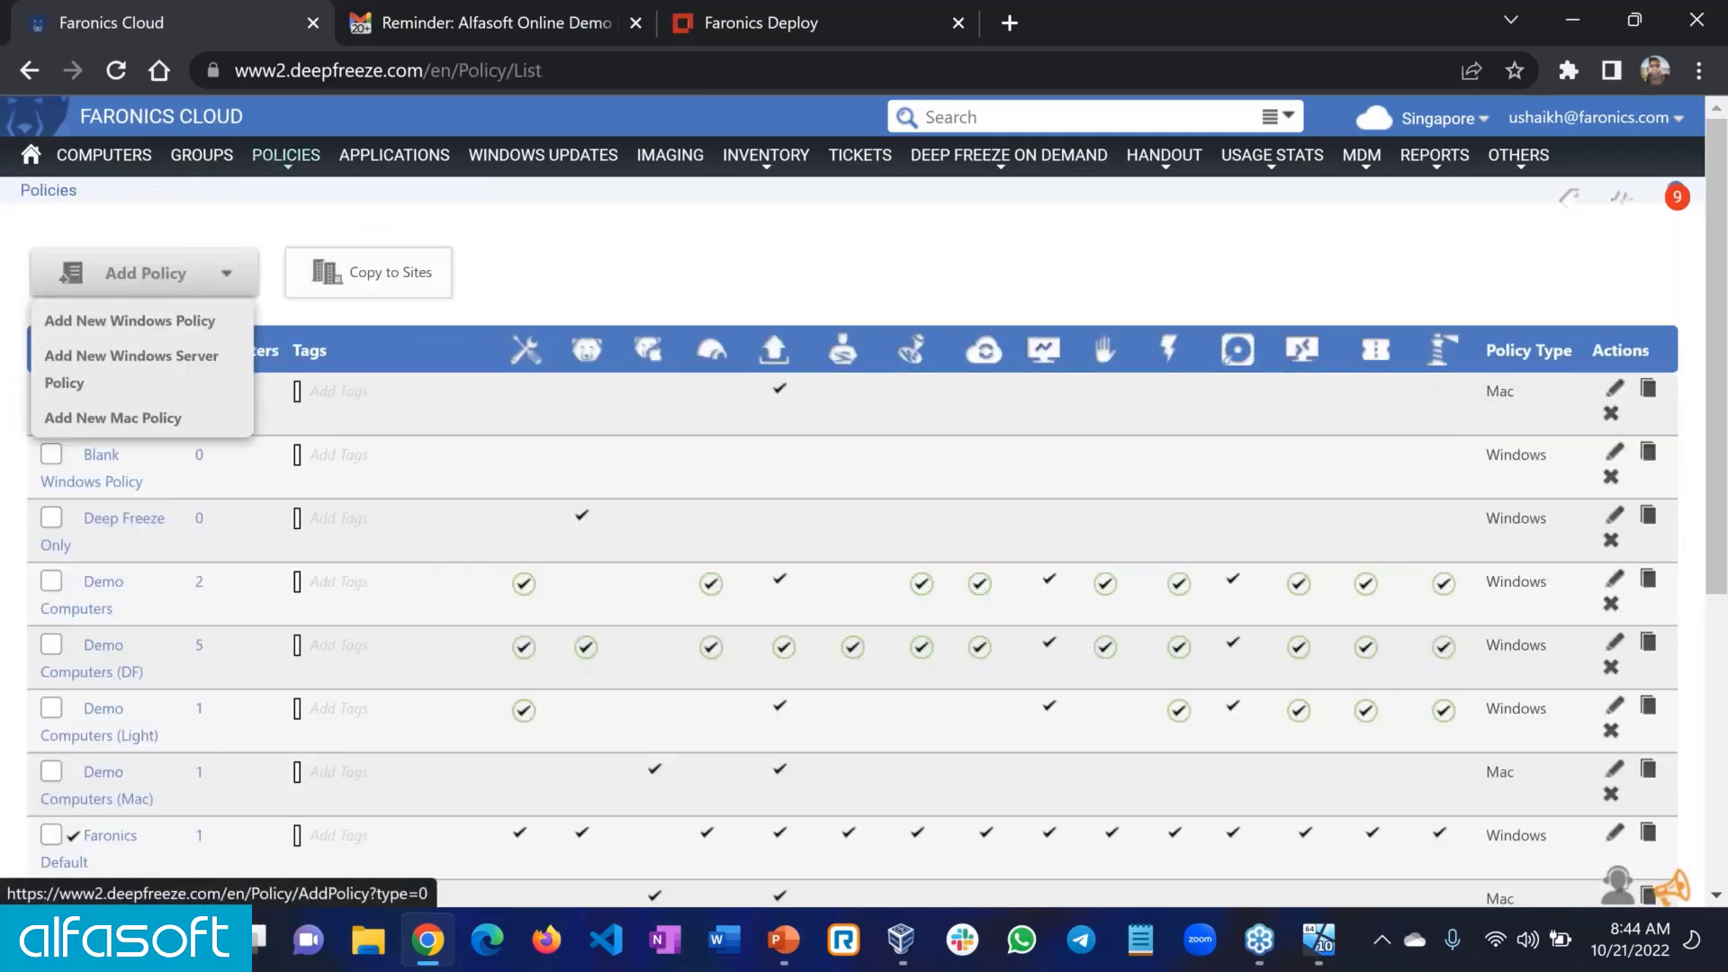
pyautogui.click(131, 320)
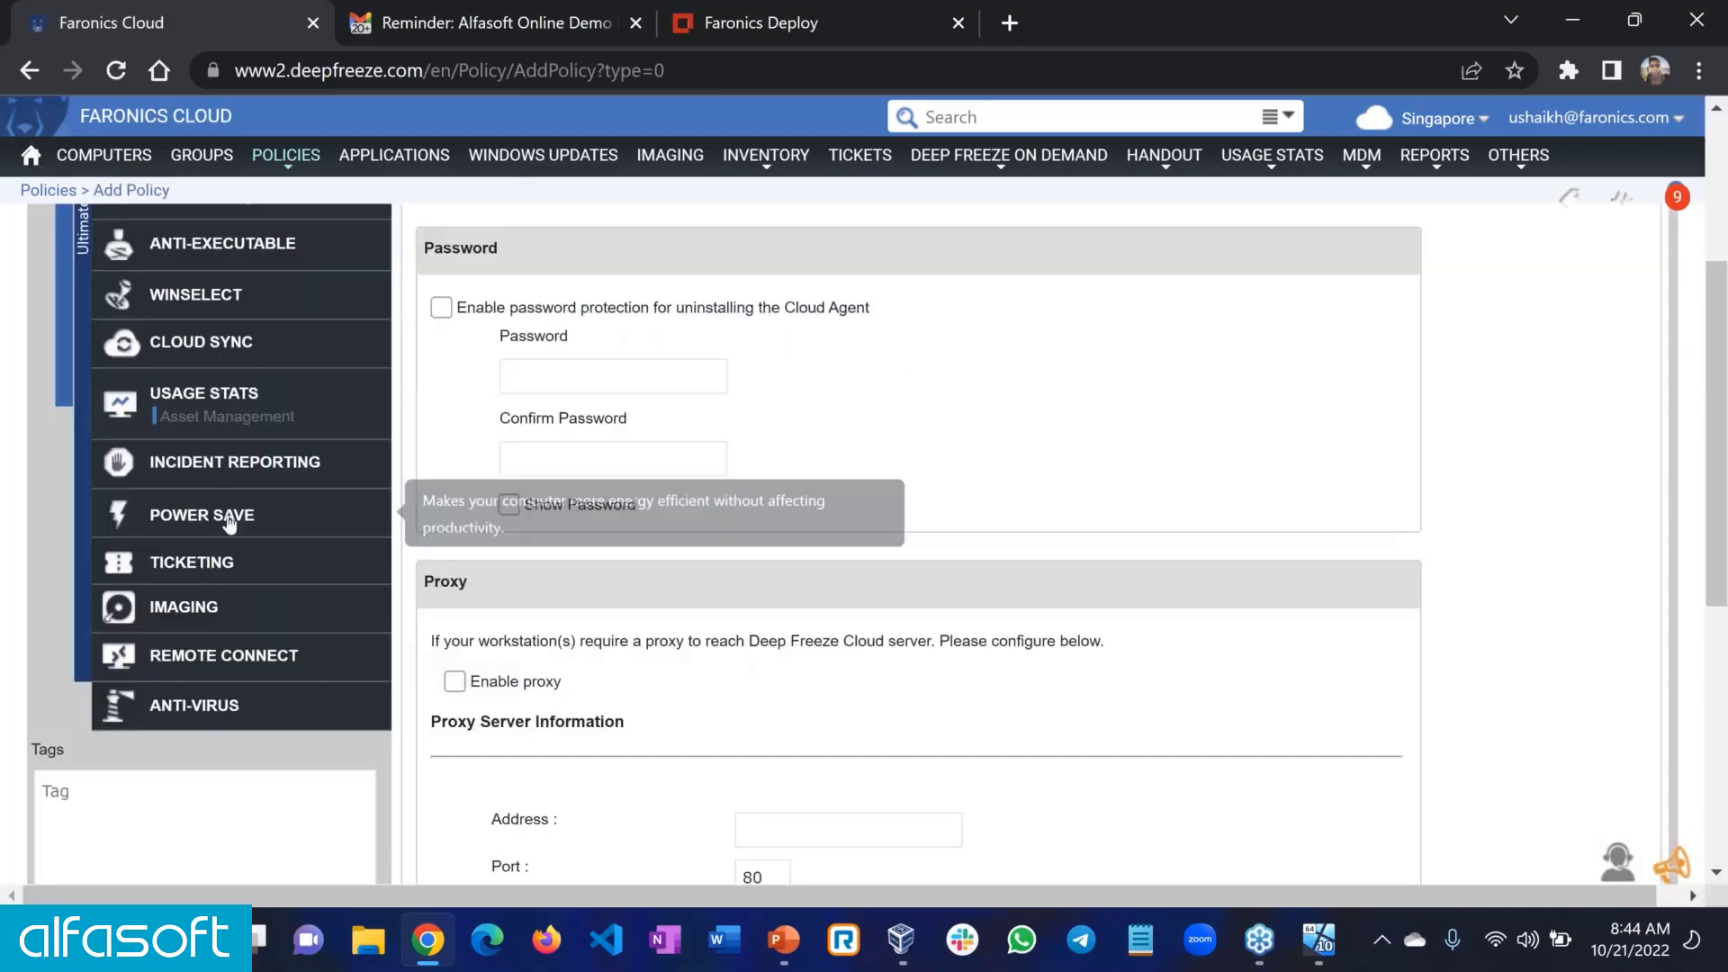
pyautogui.click(202, 515)
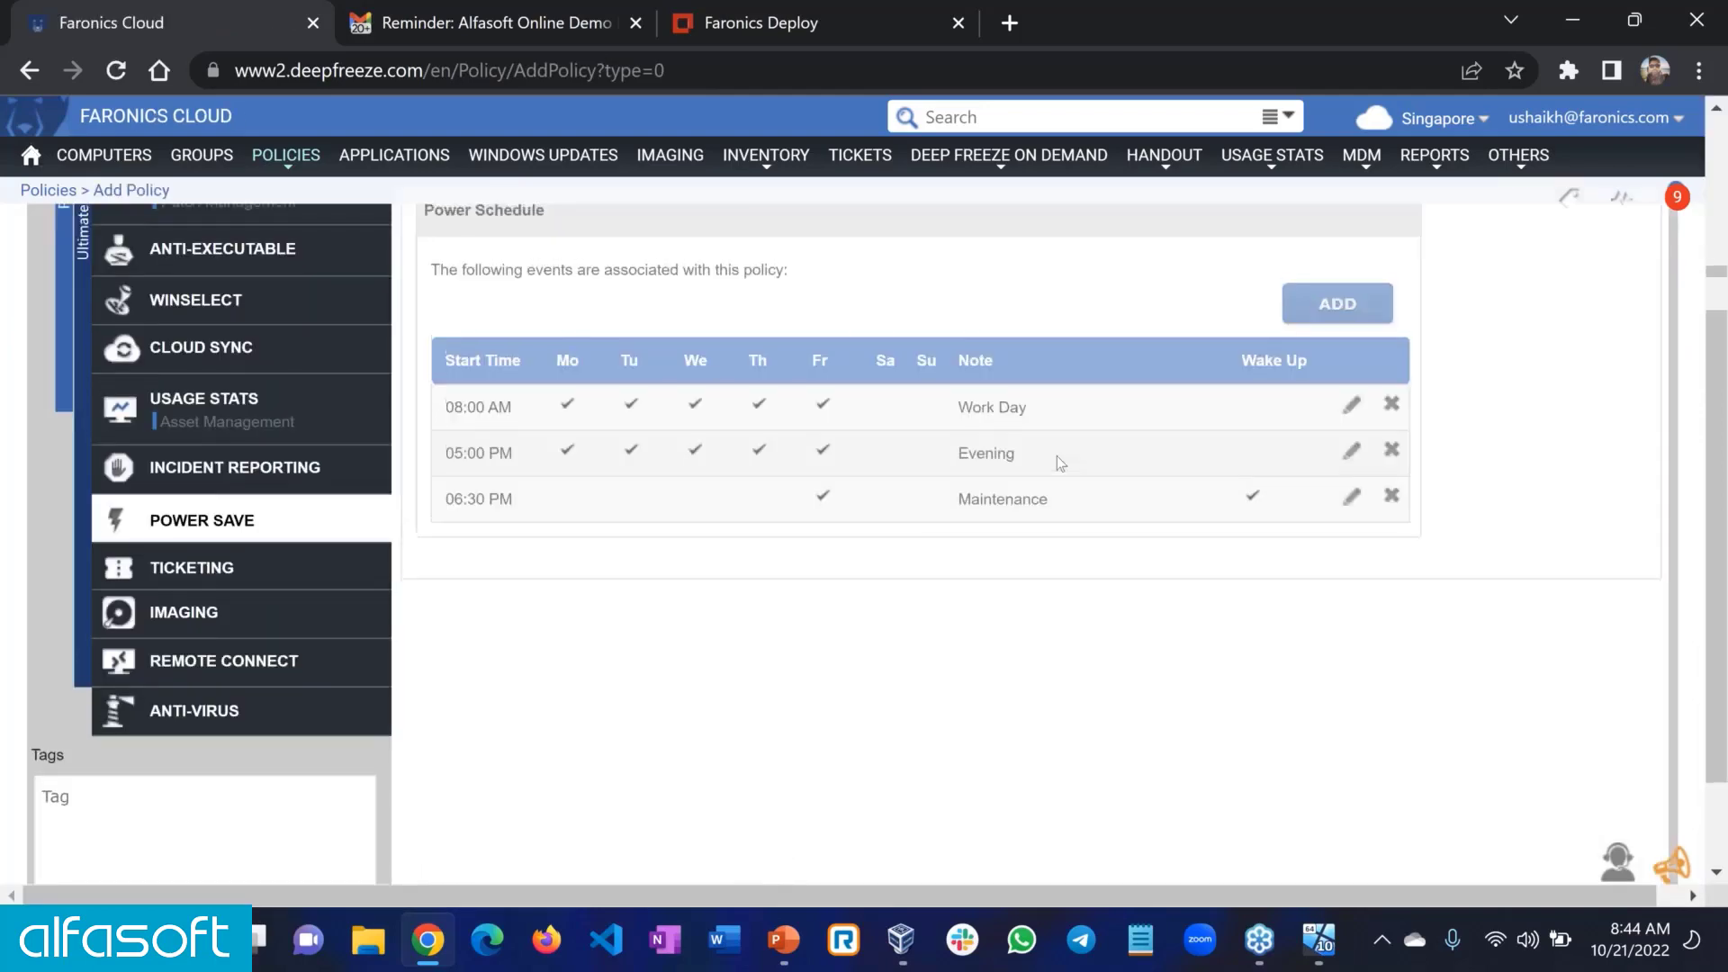
pyautogui.scroll(1, 846, 443)
pyautogui.scroll(2, 846, 443)
pyautogui.click(756, 277)
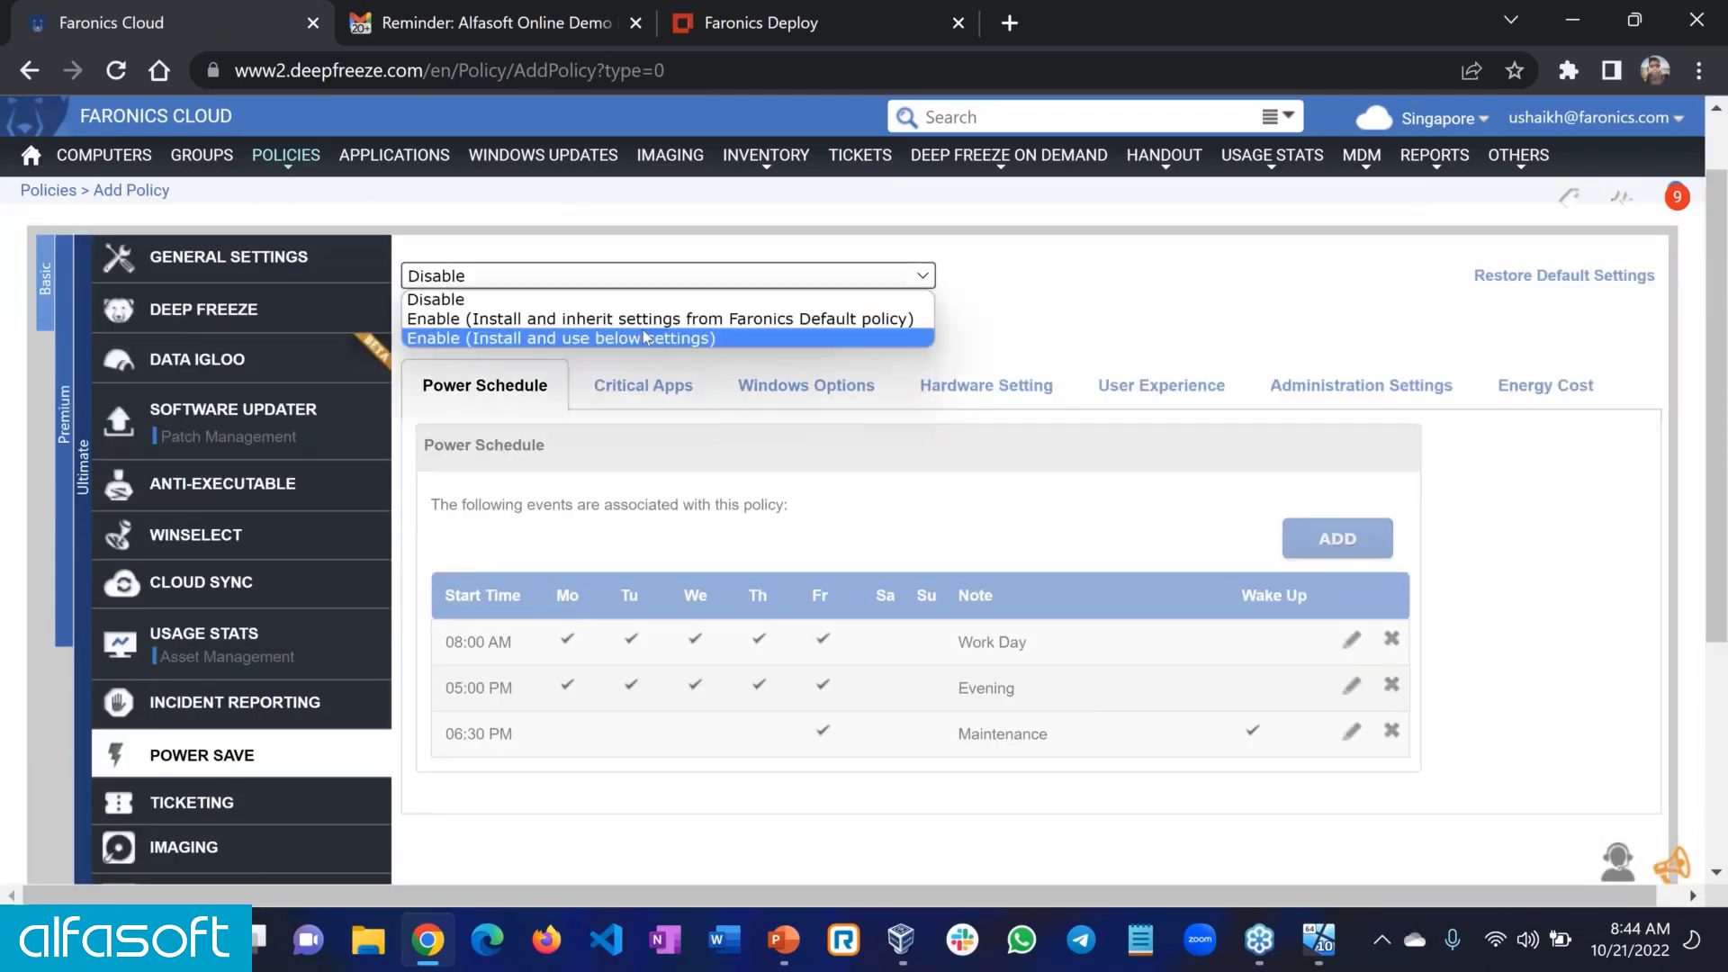
pyautogui.click(756, 334)
# - View the policy's Power Save energy cost settings and look over the available report categories, including Power Save
pyautogui.click(1547, 385)
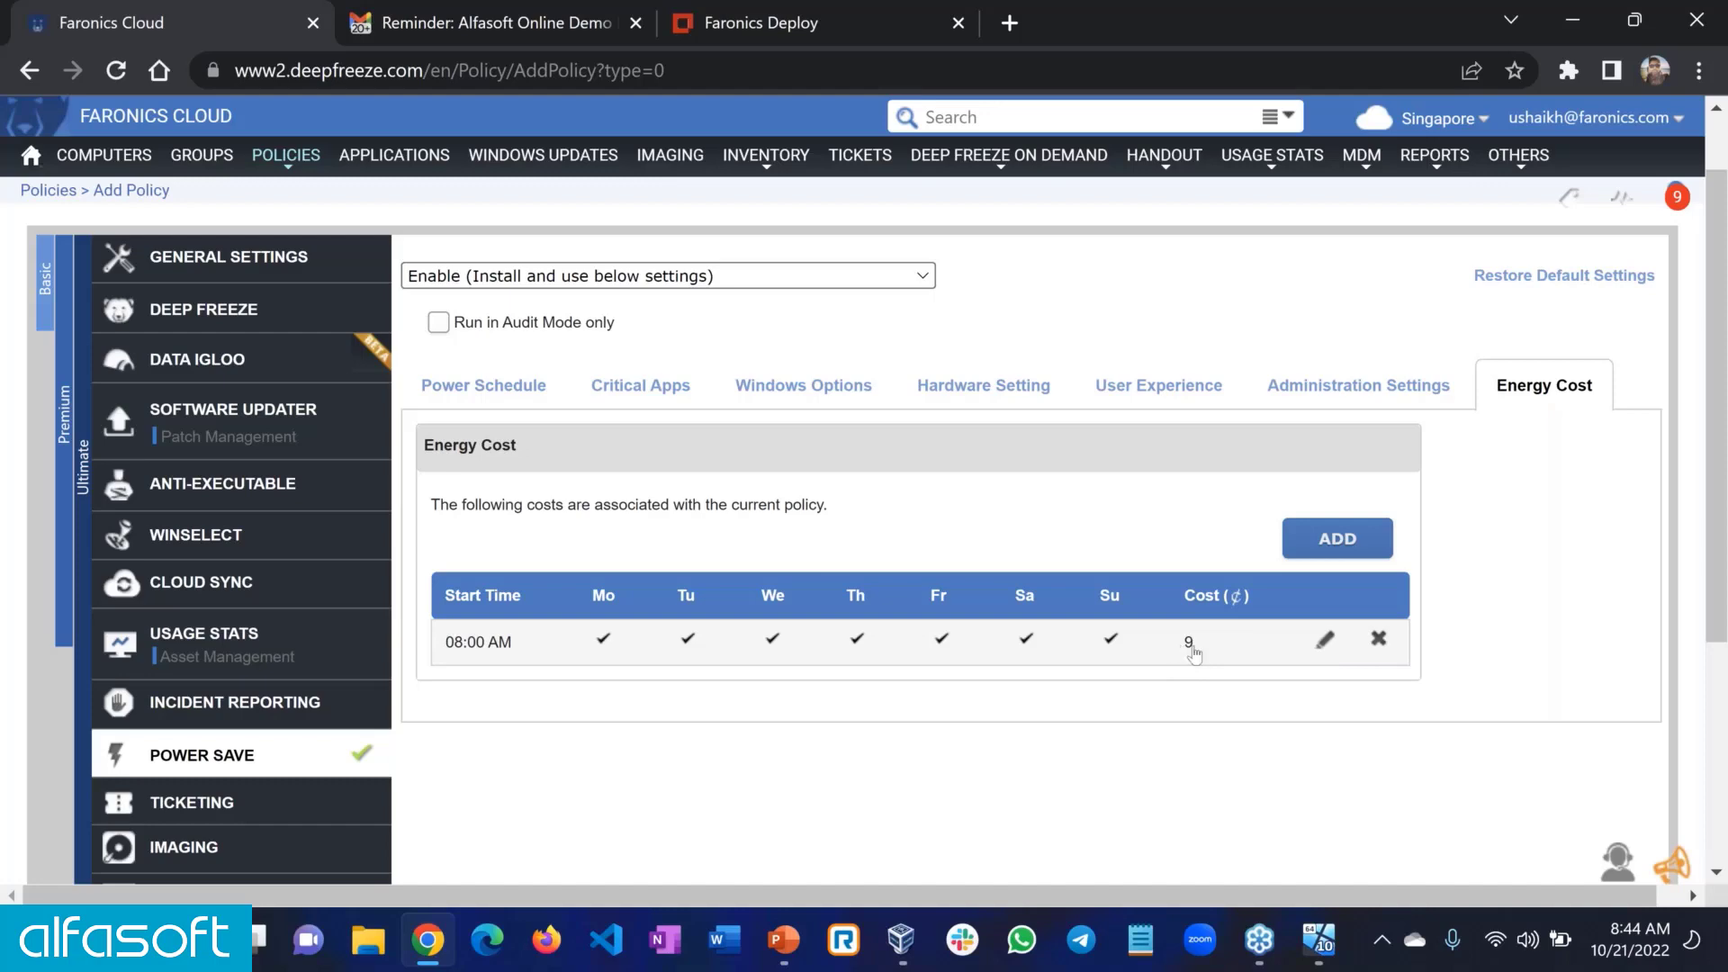
pyautogui.scroll(1, 1194, 653)
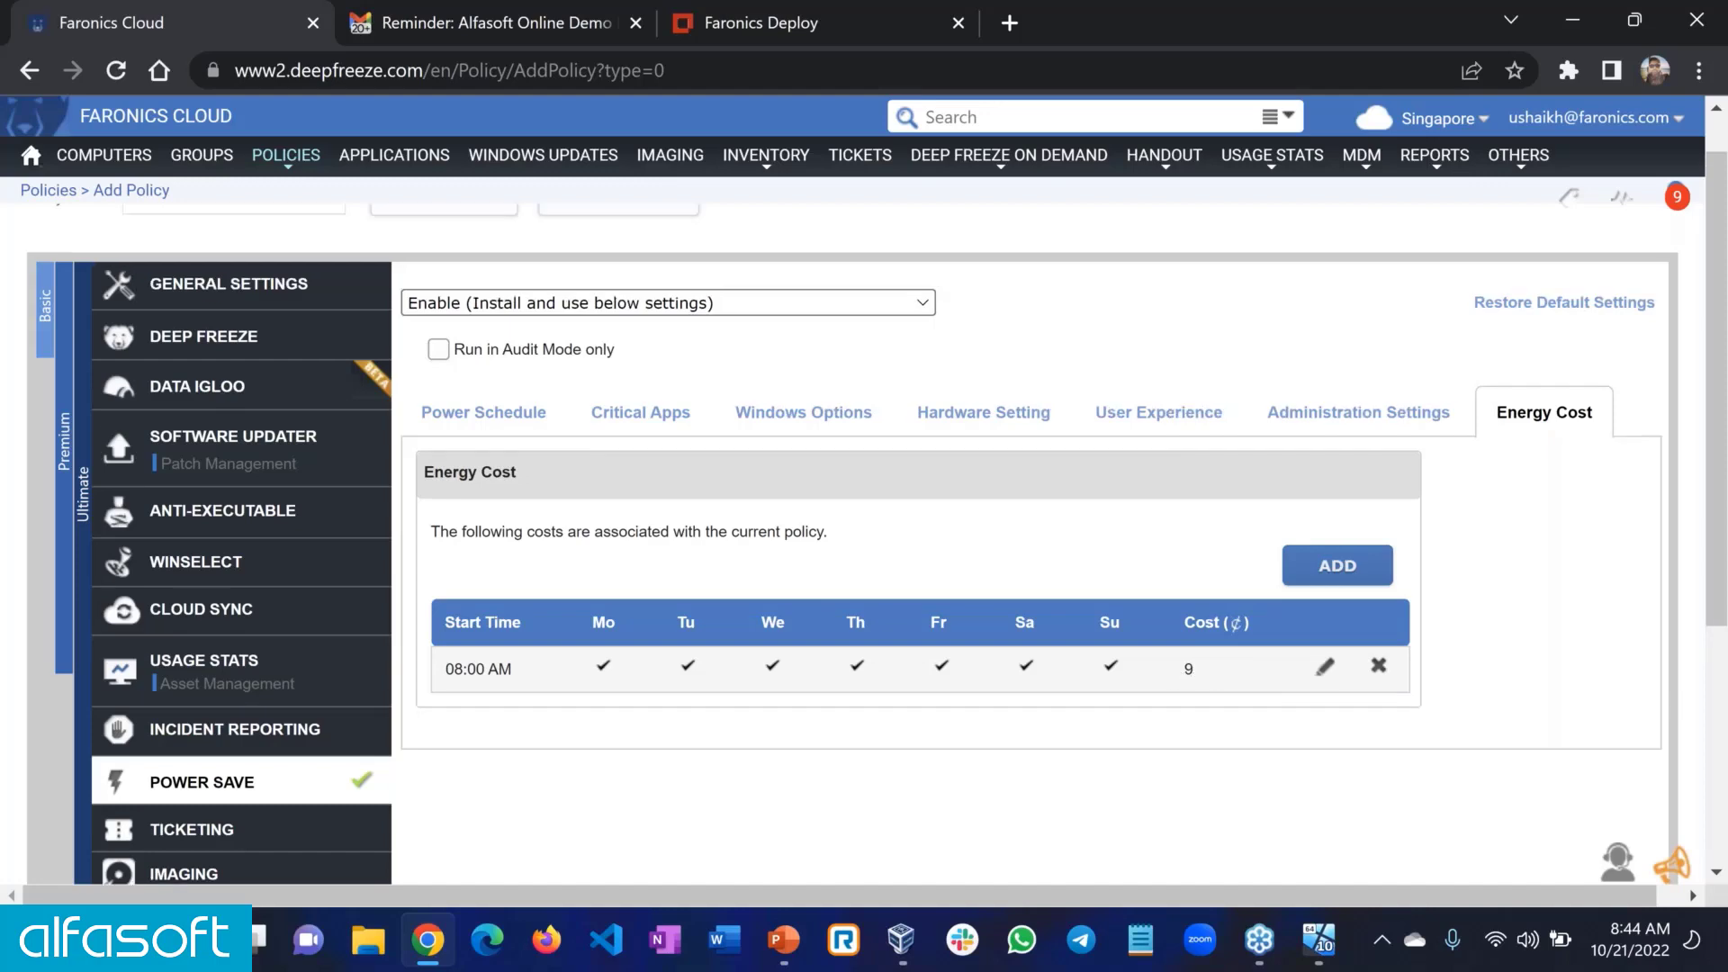
pyautogui.scroll(1, 1007, 483)
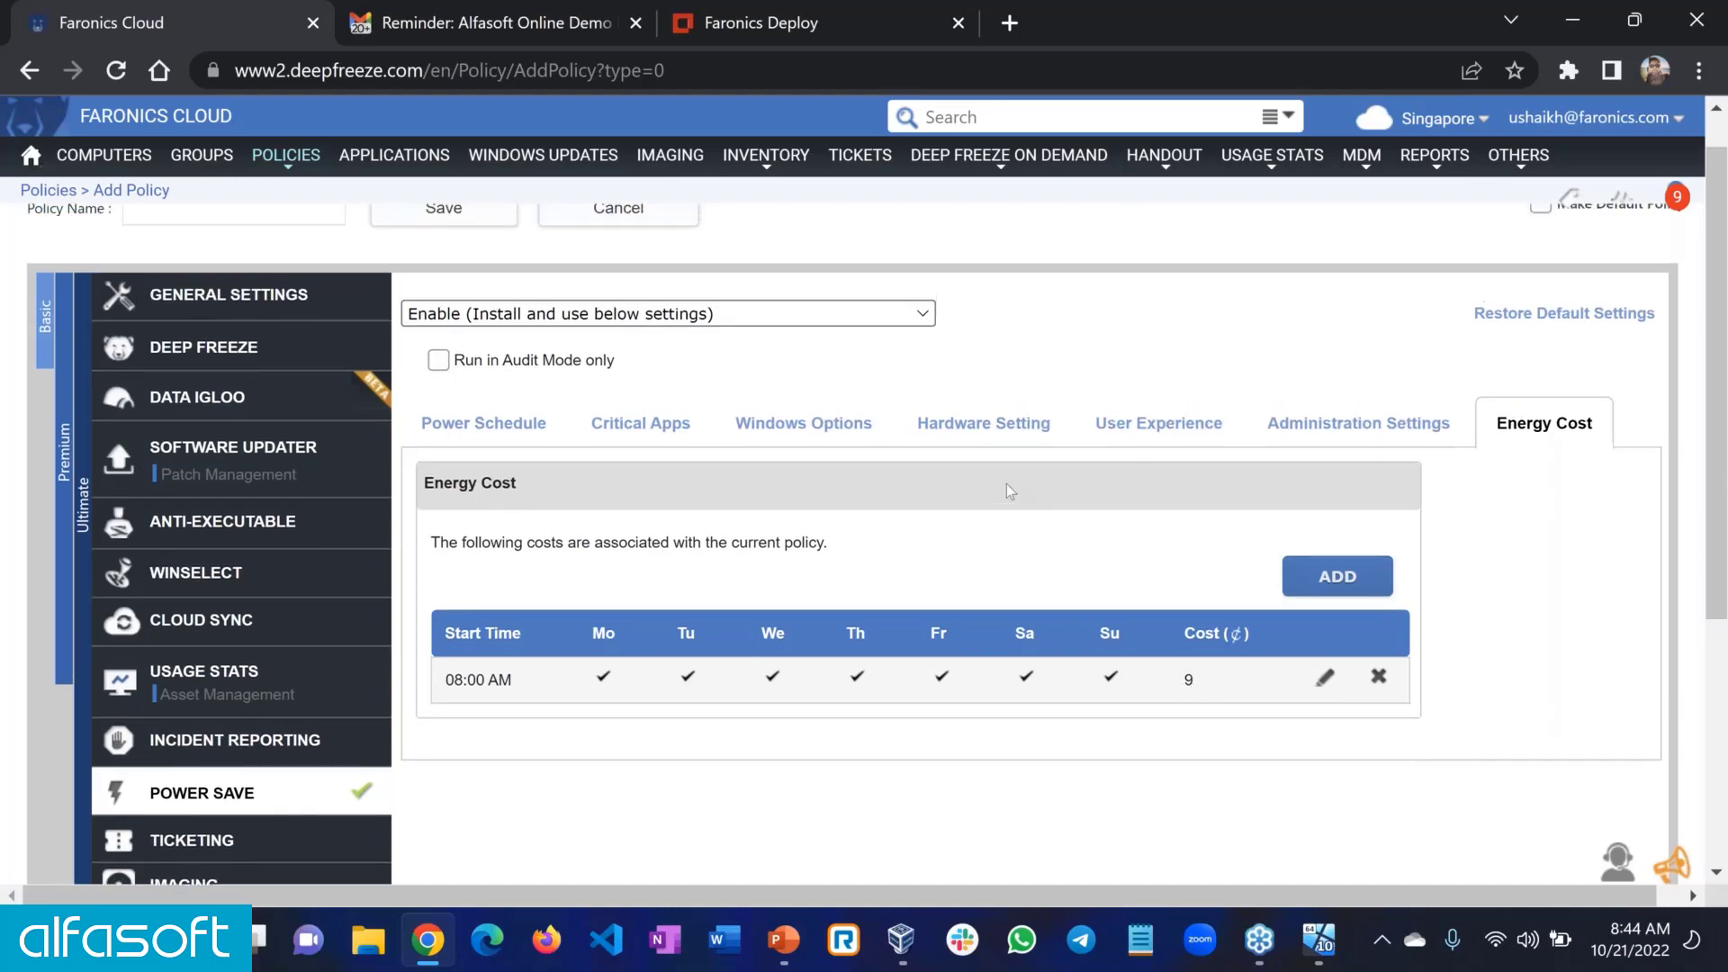
pyautogui.scroll(2, 690, 697)
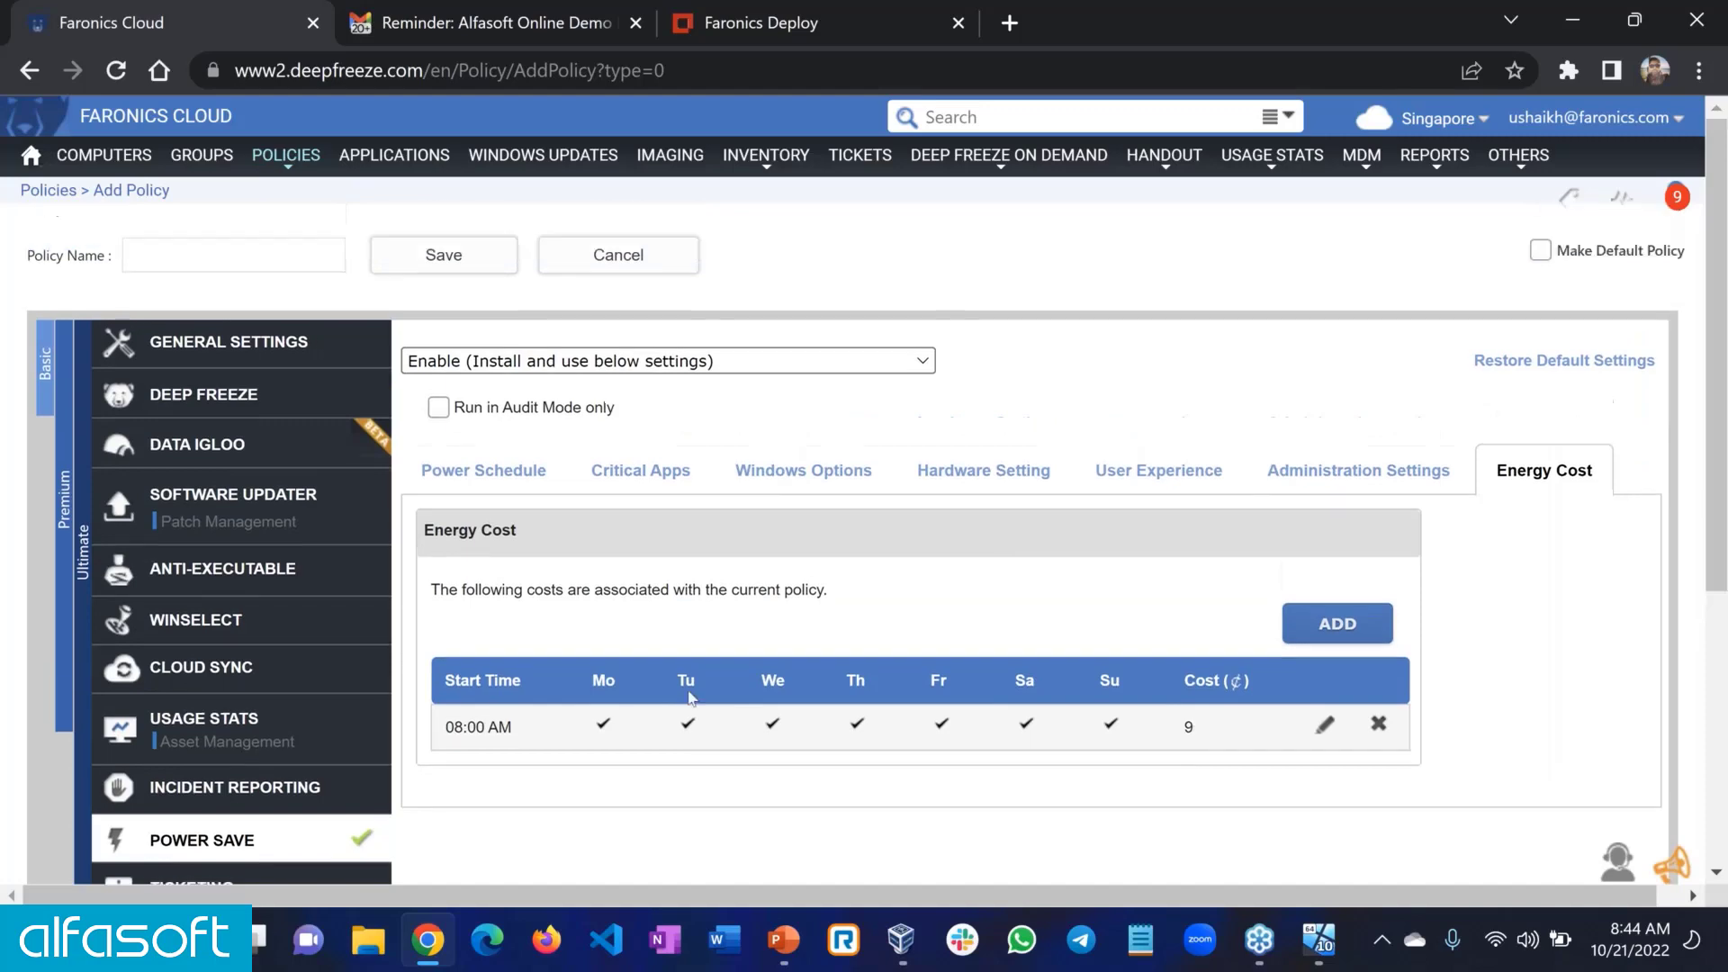
pyautogui.click(1433, 159)
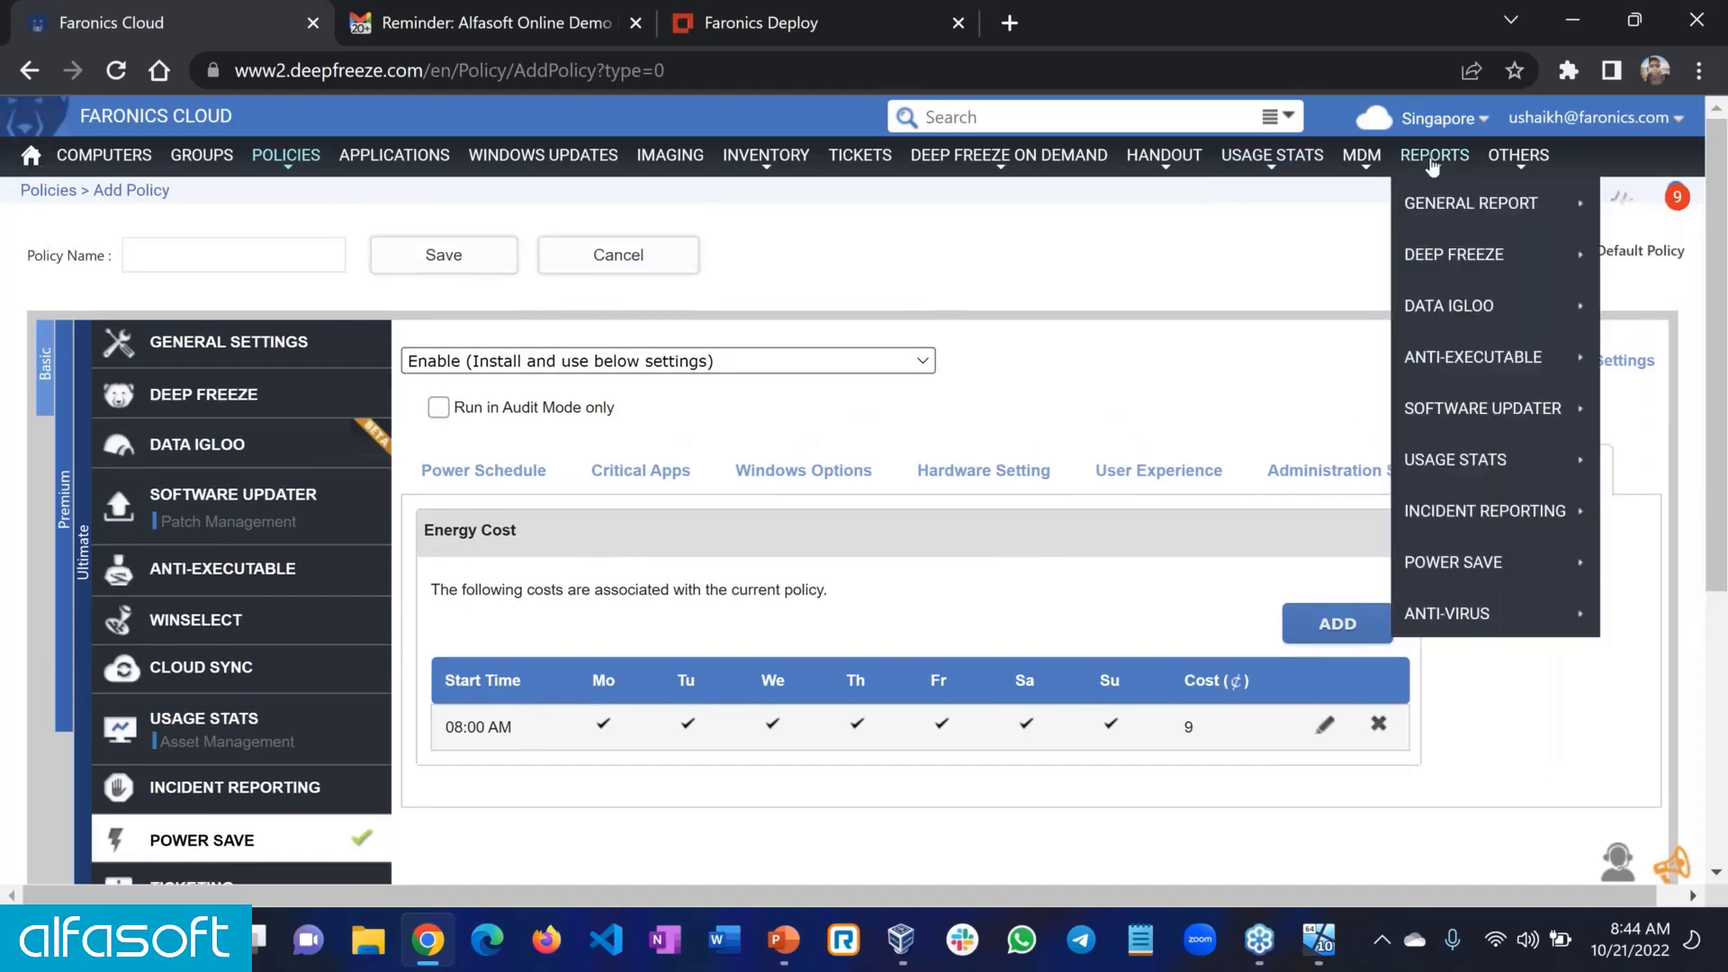
pyautogui.moveTo(1453, 562)
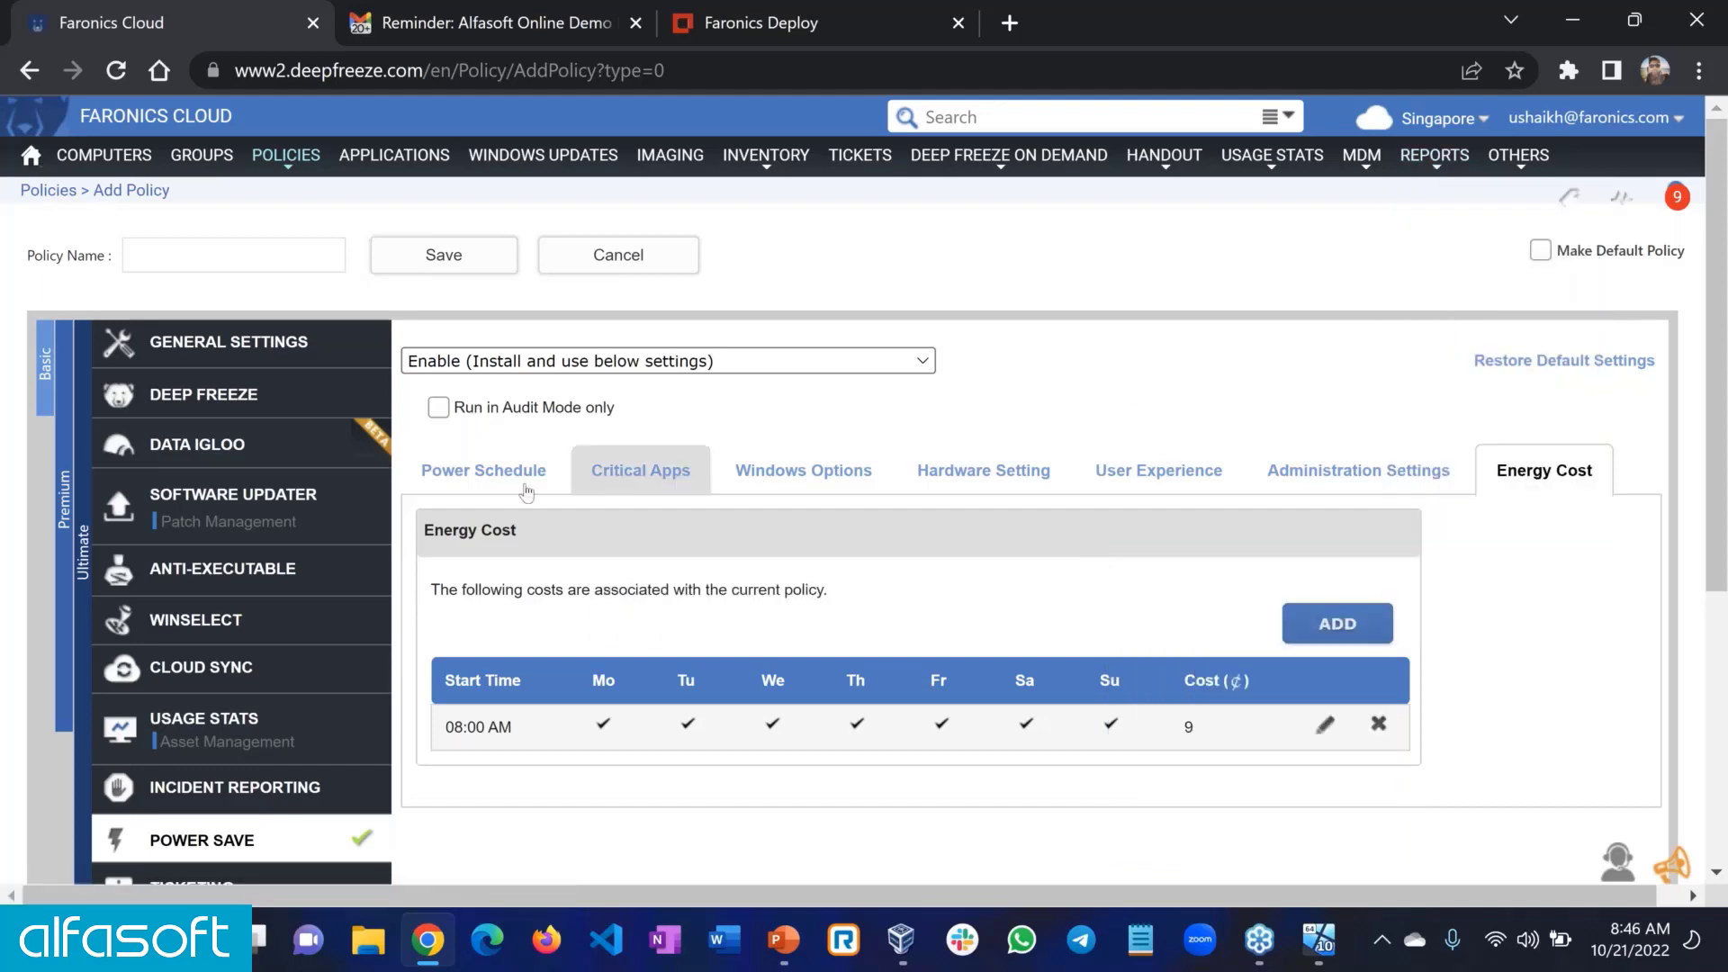
# - Review the Power Schedule events of the policy's Power Save service
pyautogui.click(484, 470)
pyautogui.scroll(-1, 357, 743)
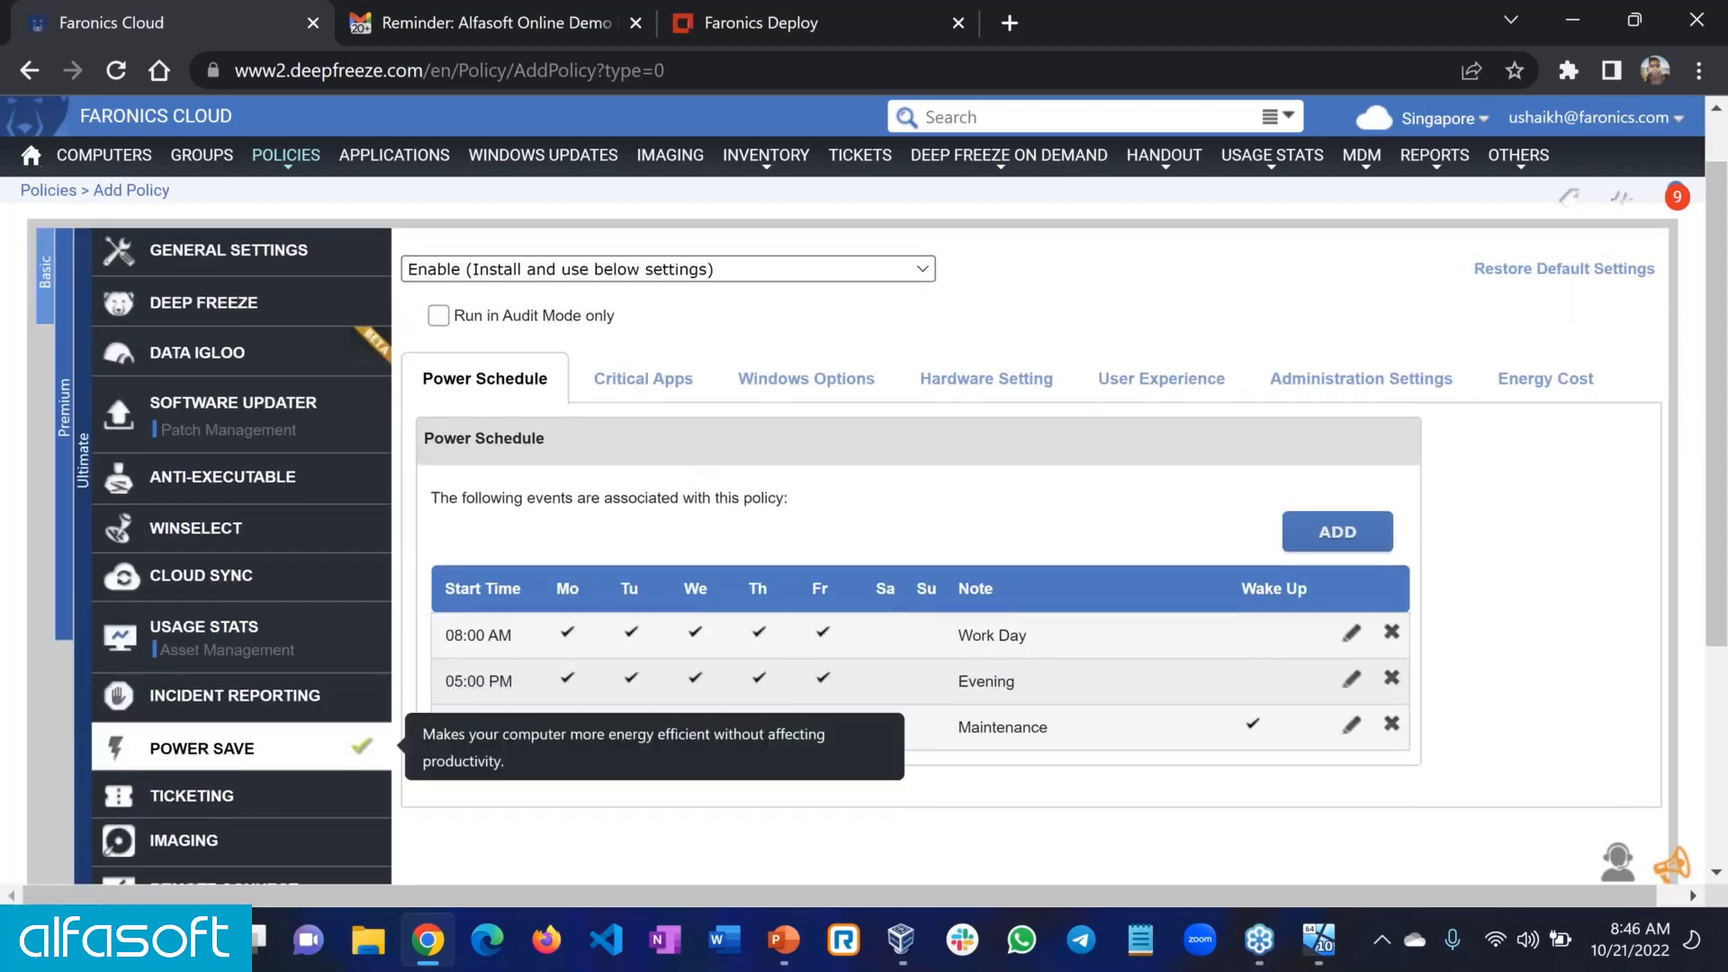
pyautogui.scroll(1, 878, 504)
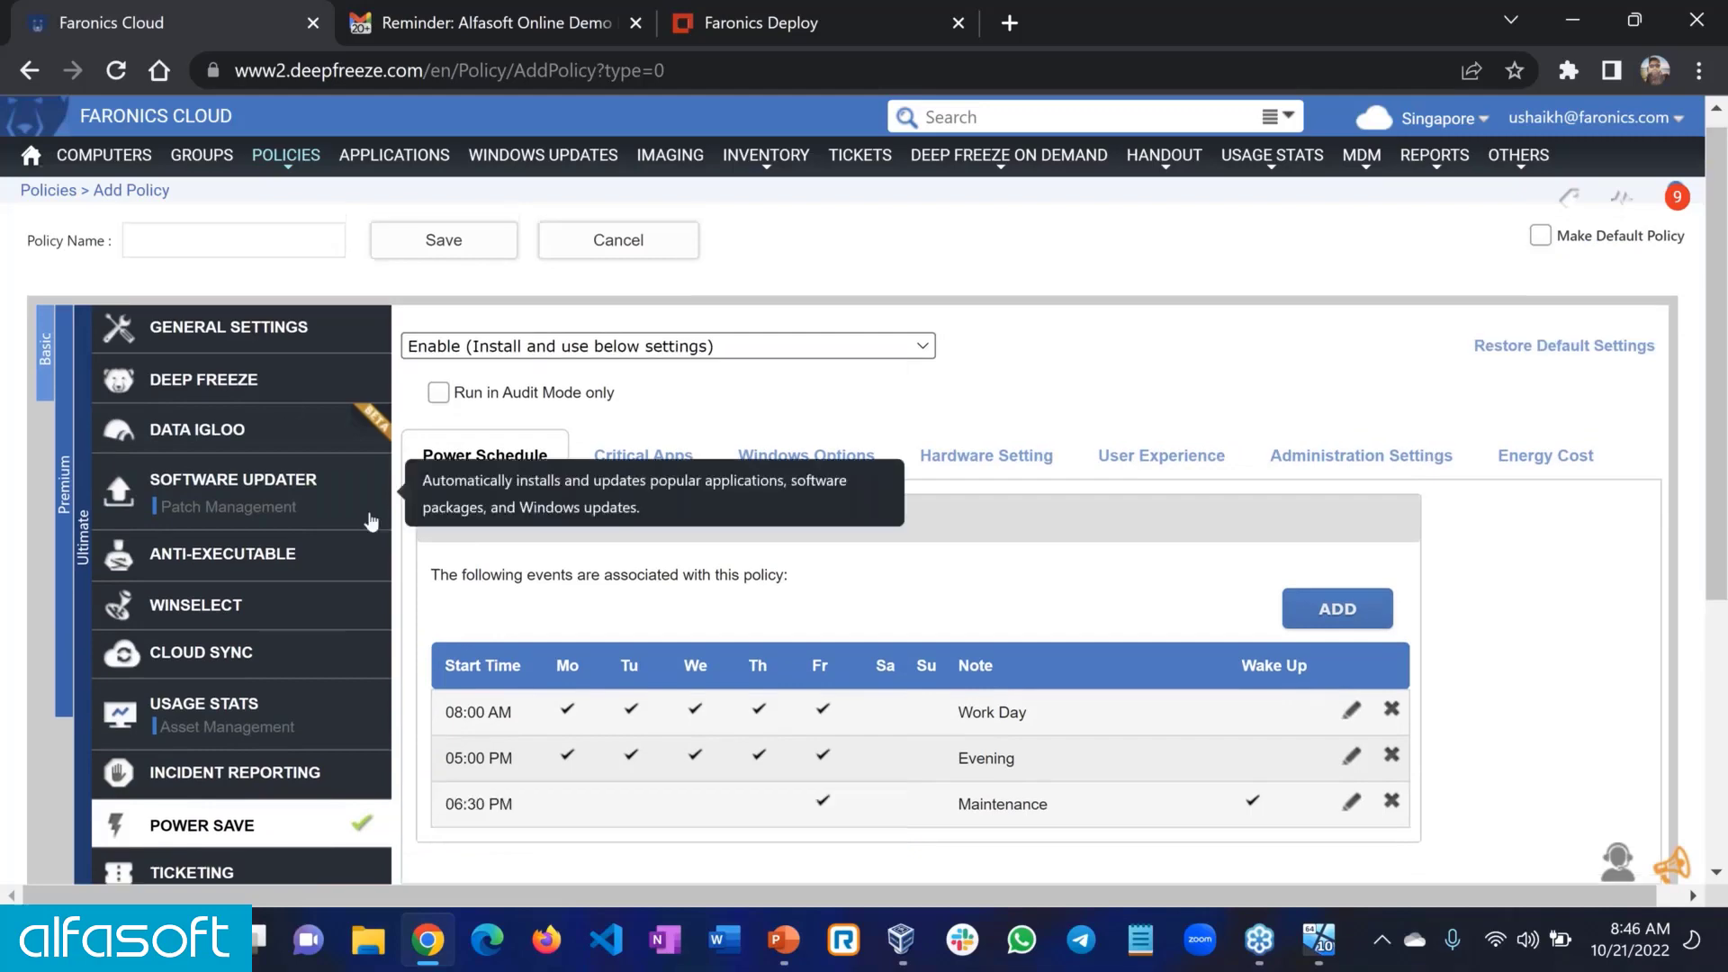
# - Set the new policy's Software Updater service to Enable (Install and use below settings) and activate the policy name field
pyautogui.click(234, 478)
pyautogui.click(538, 350)
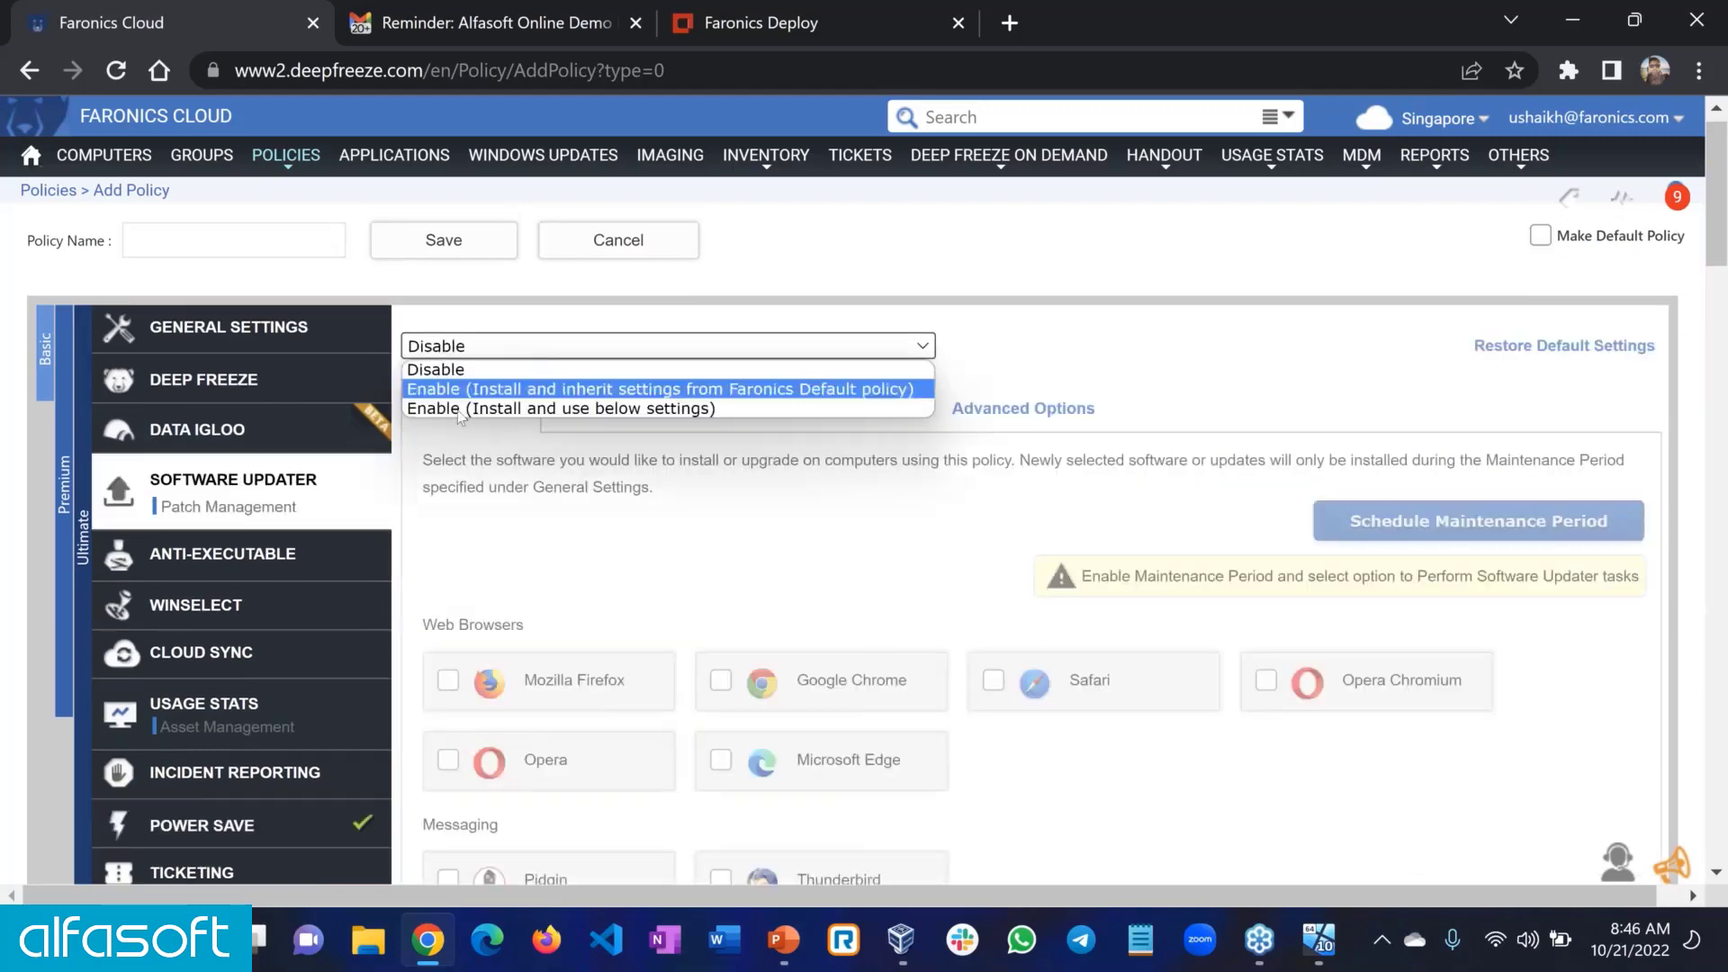
pyautogui.click(458, 410)
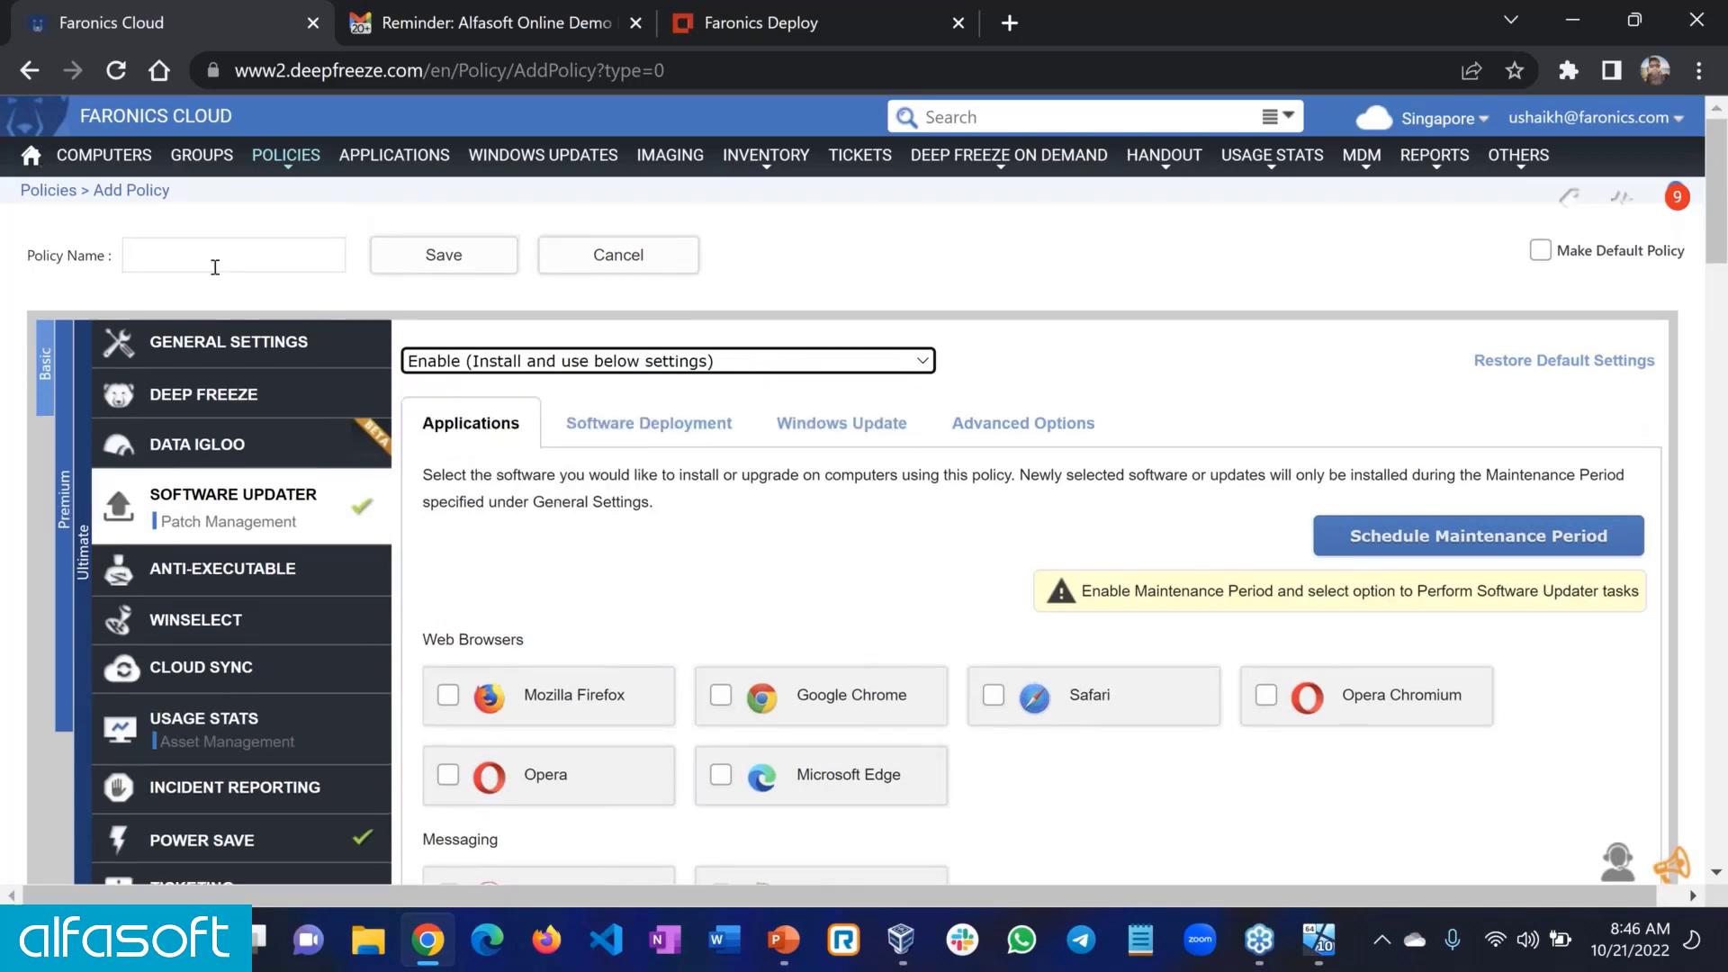
pyautogui.click(216, 267)
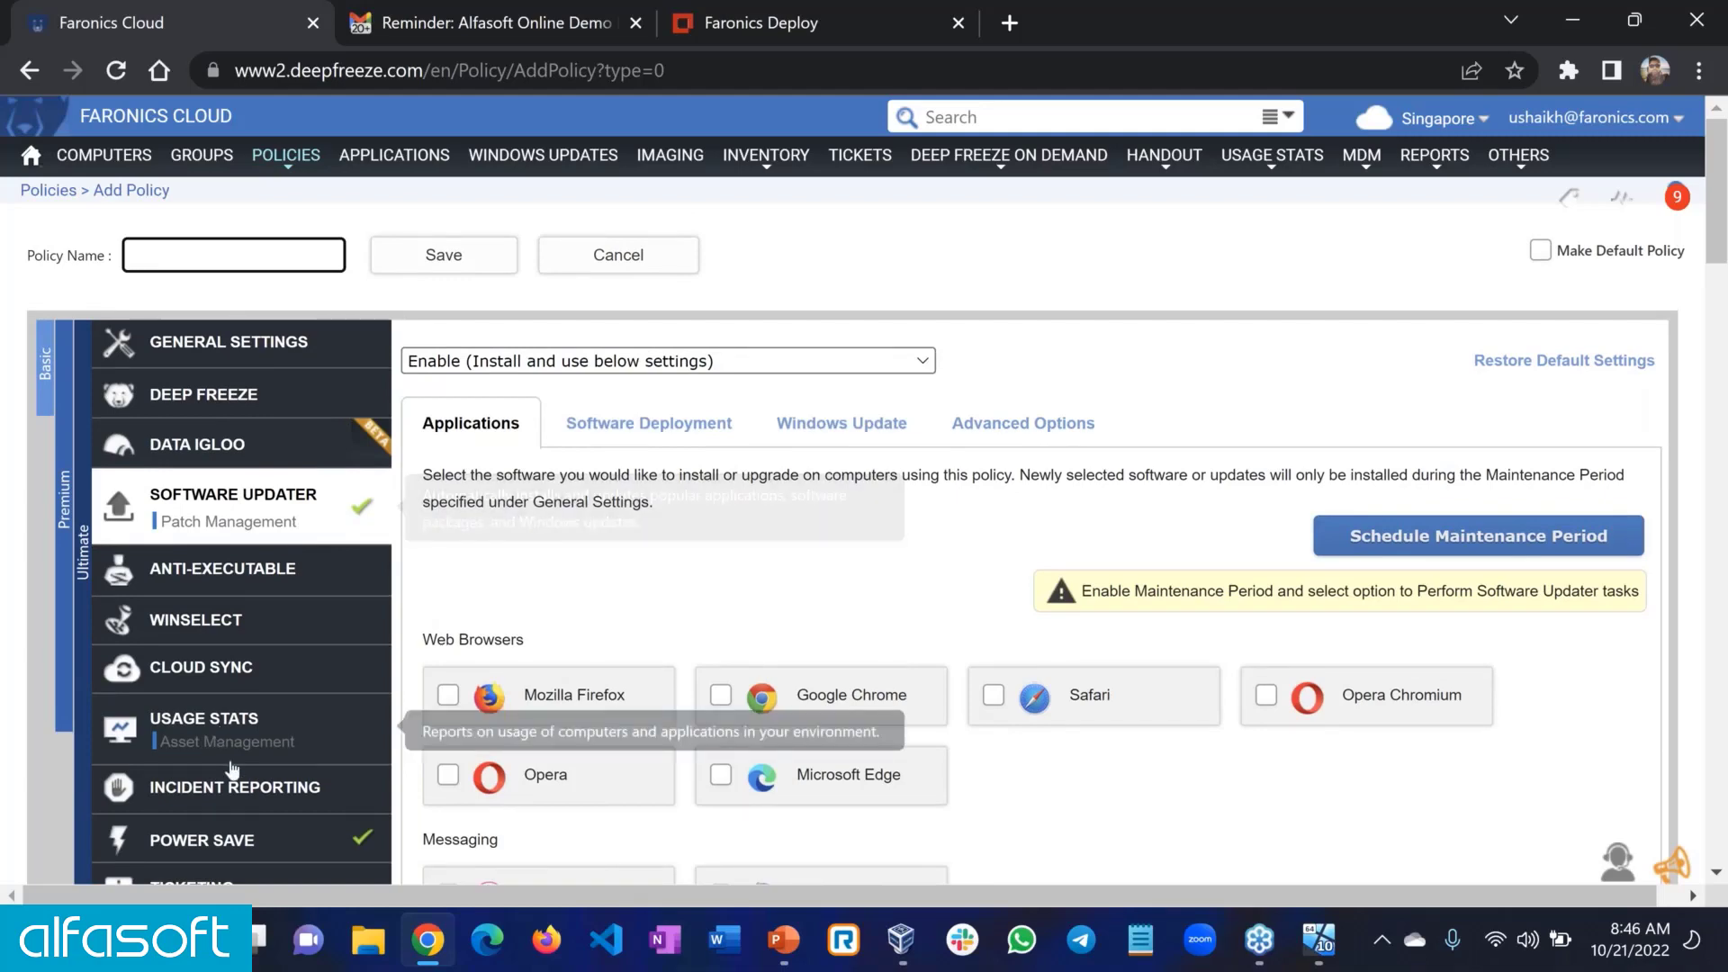
pyautogui.scroll(-1, 232, 770)
pyautogui.scroll(1, 232, 770)
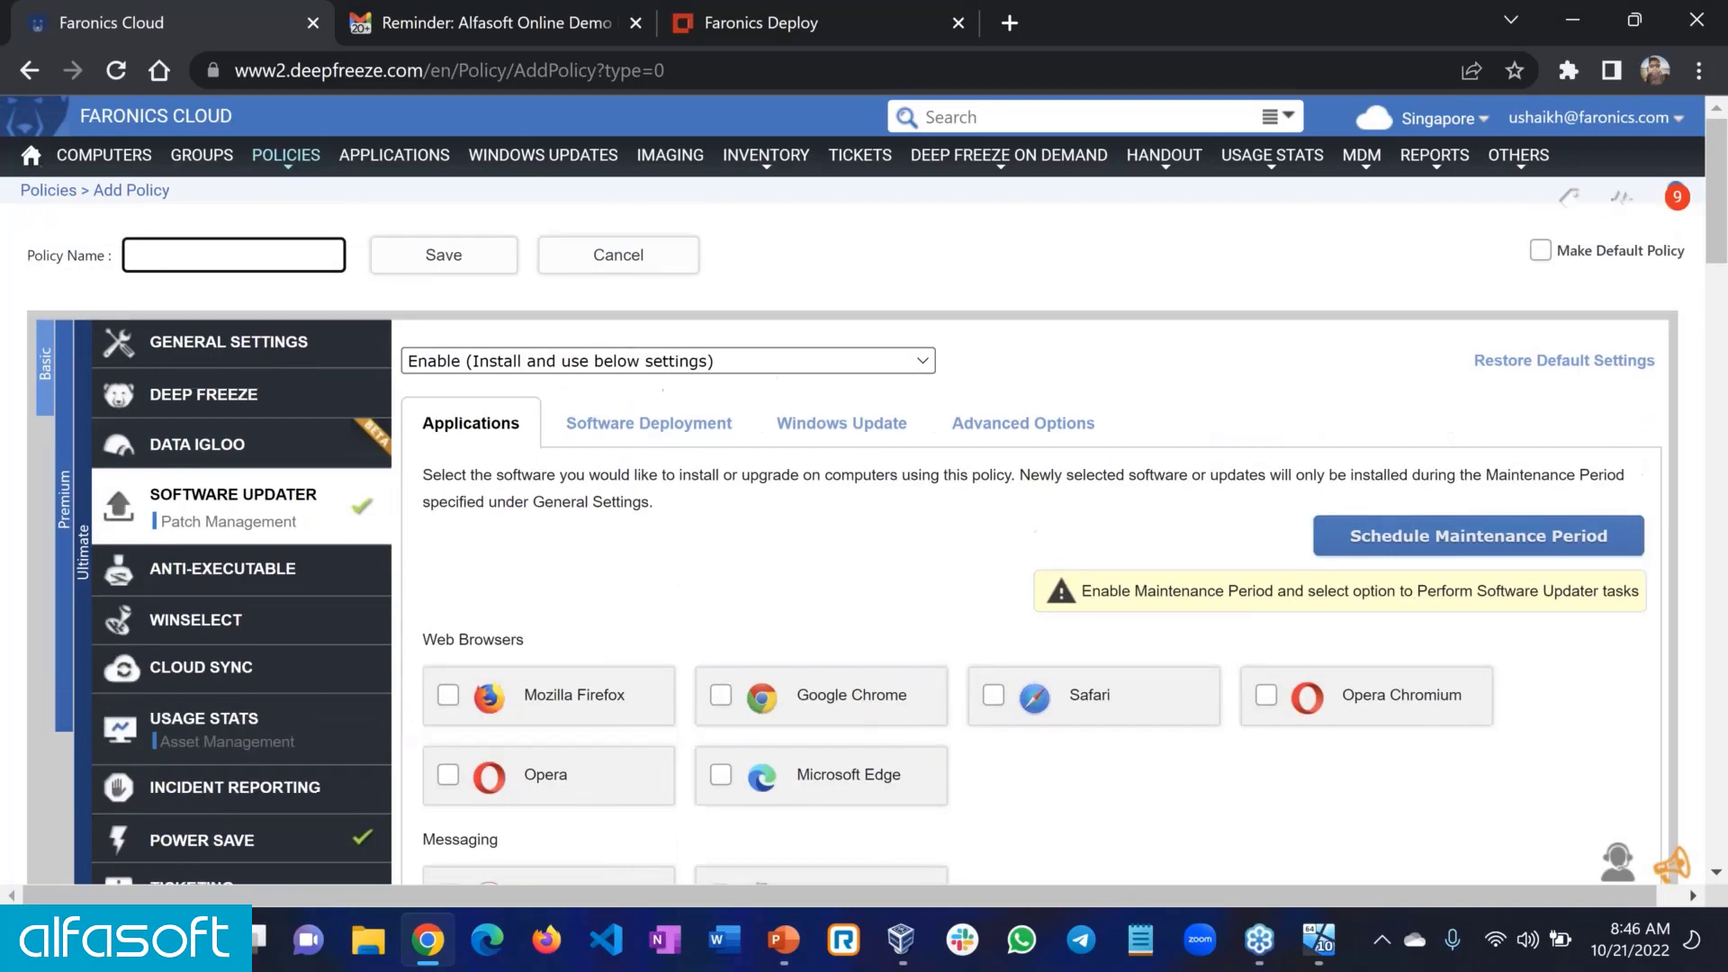
# - View the Faronics Deploy dashboard, then return to Deep Freeze Cloud and open its home dashboard
pyautogui.hotkey('ctrl', '3')
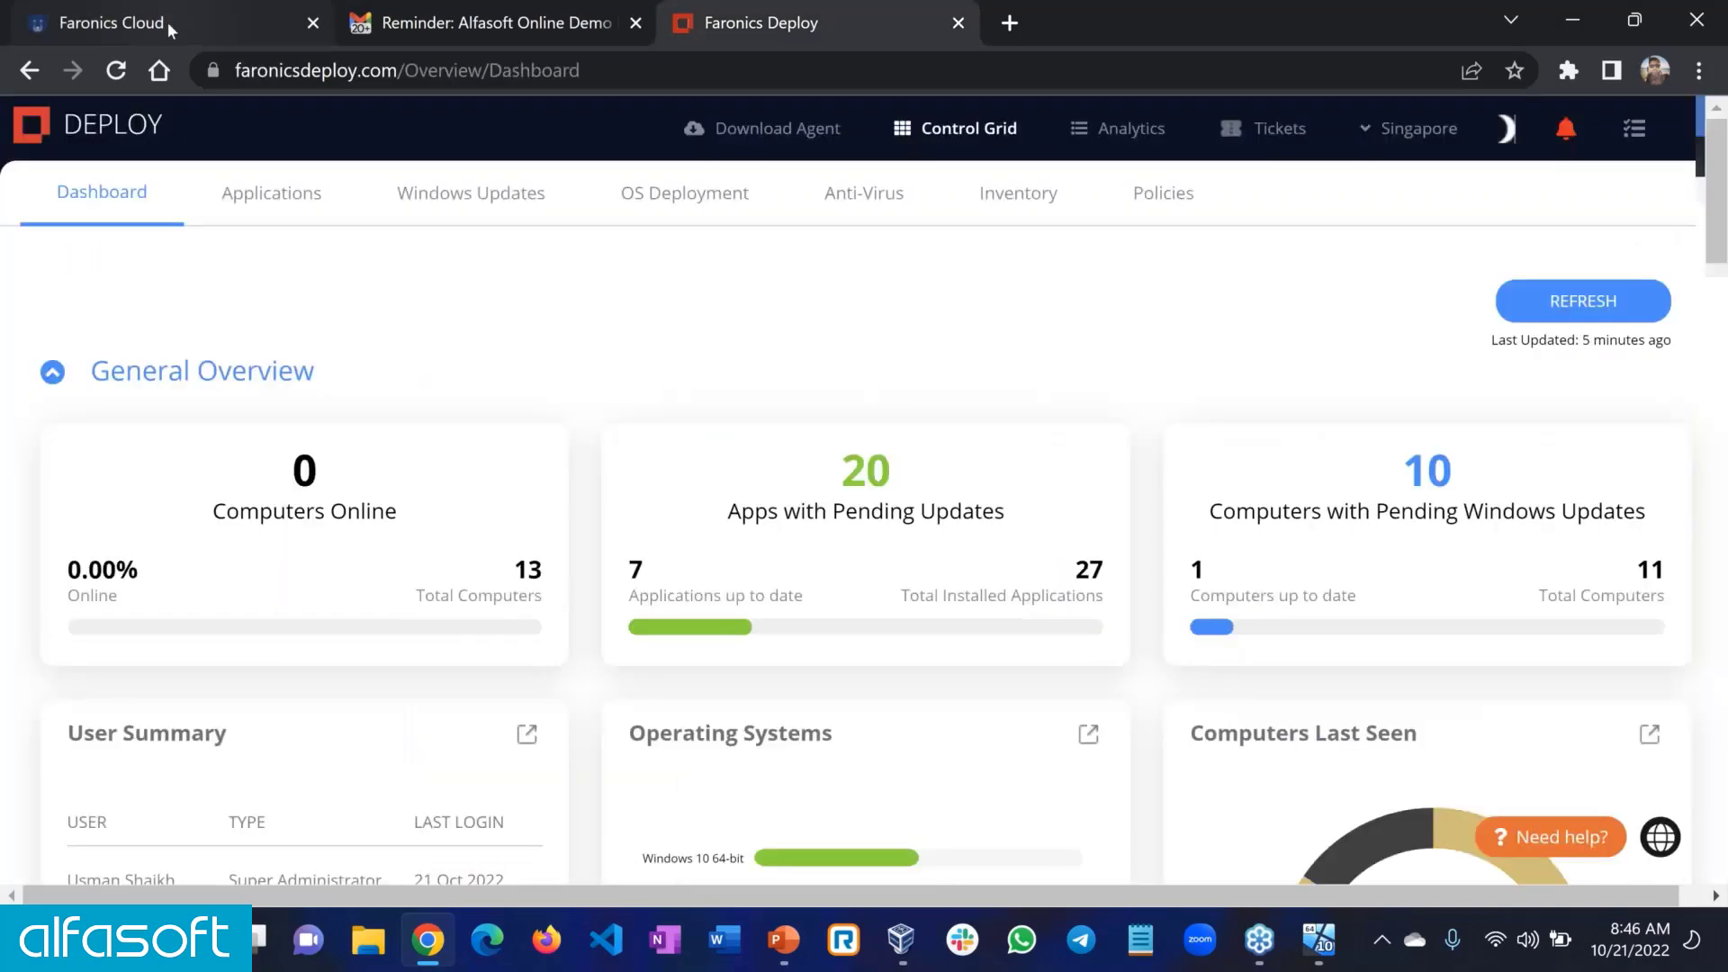
pyautogui.click(167, 22)
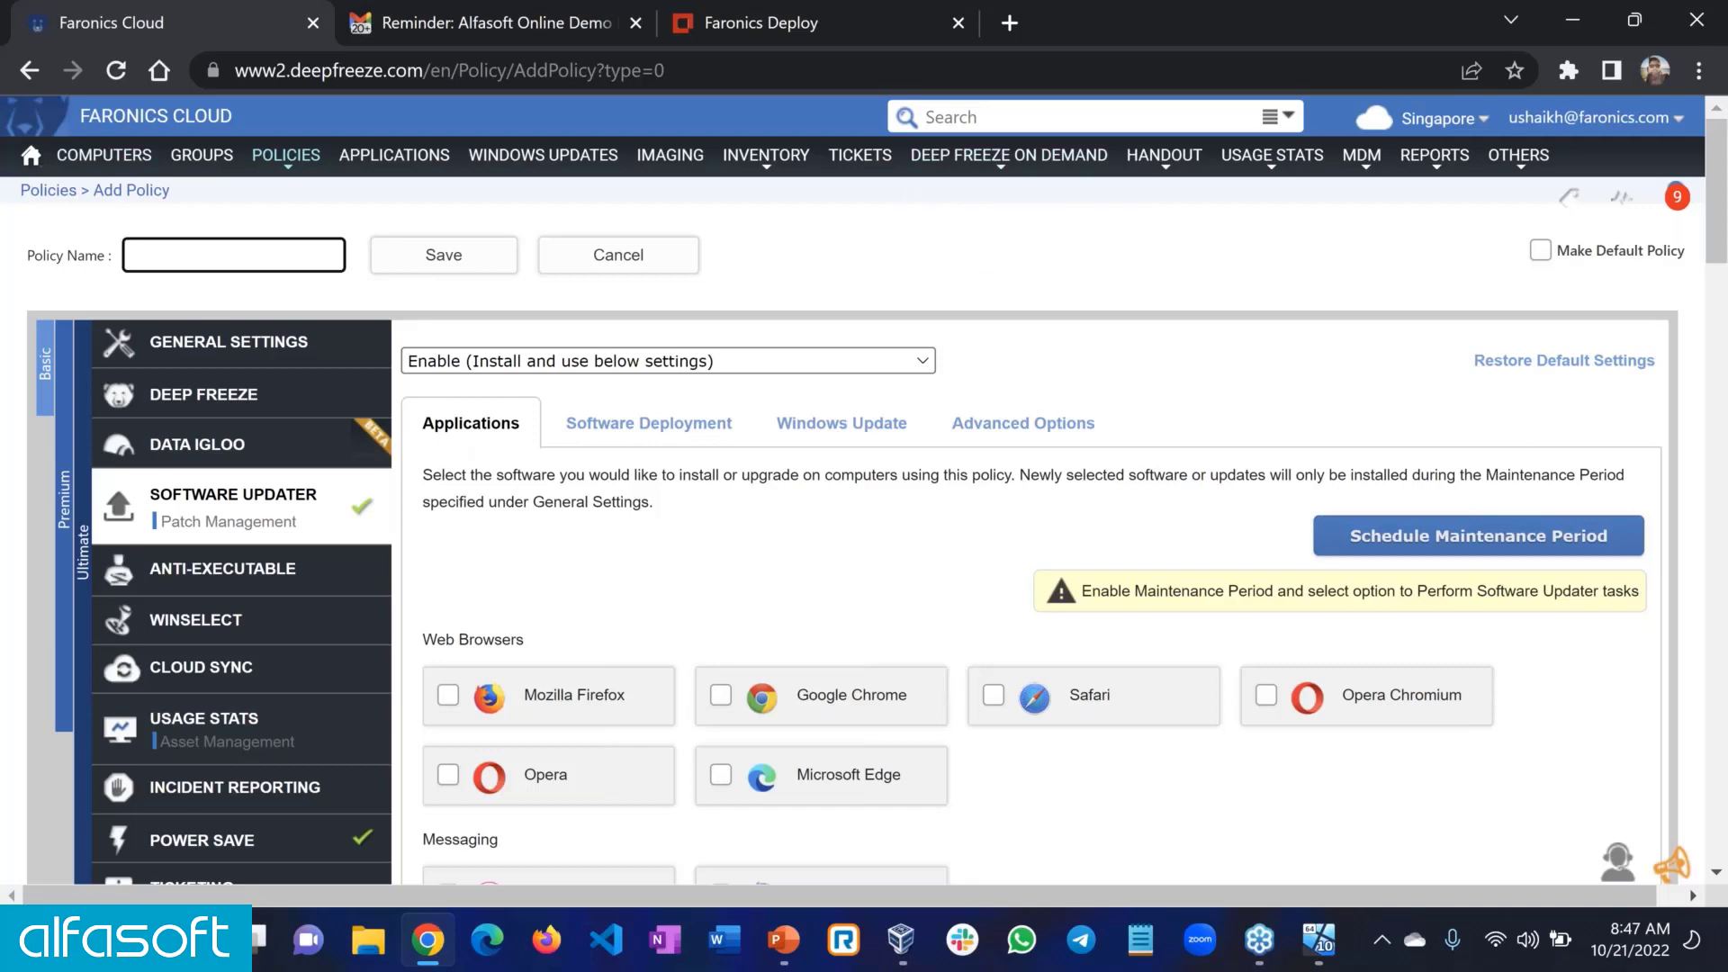
pyautogui.click(31, 157)
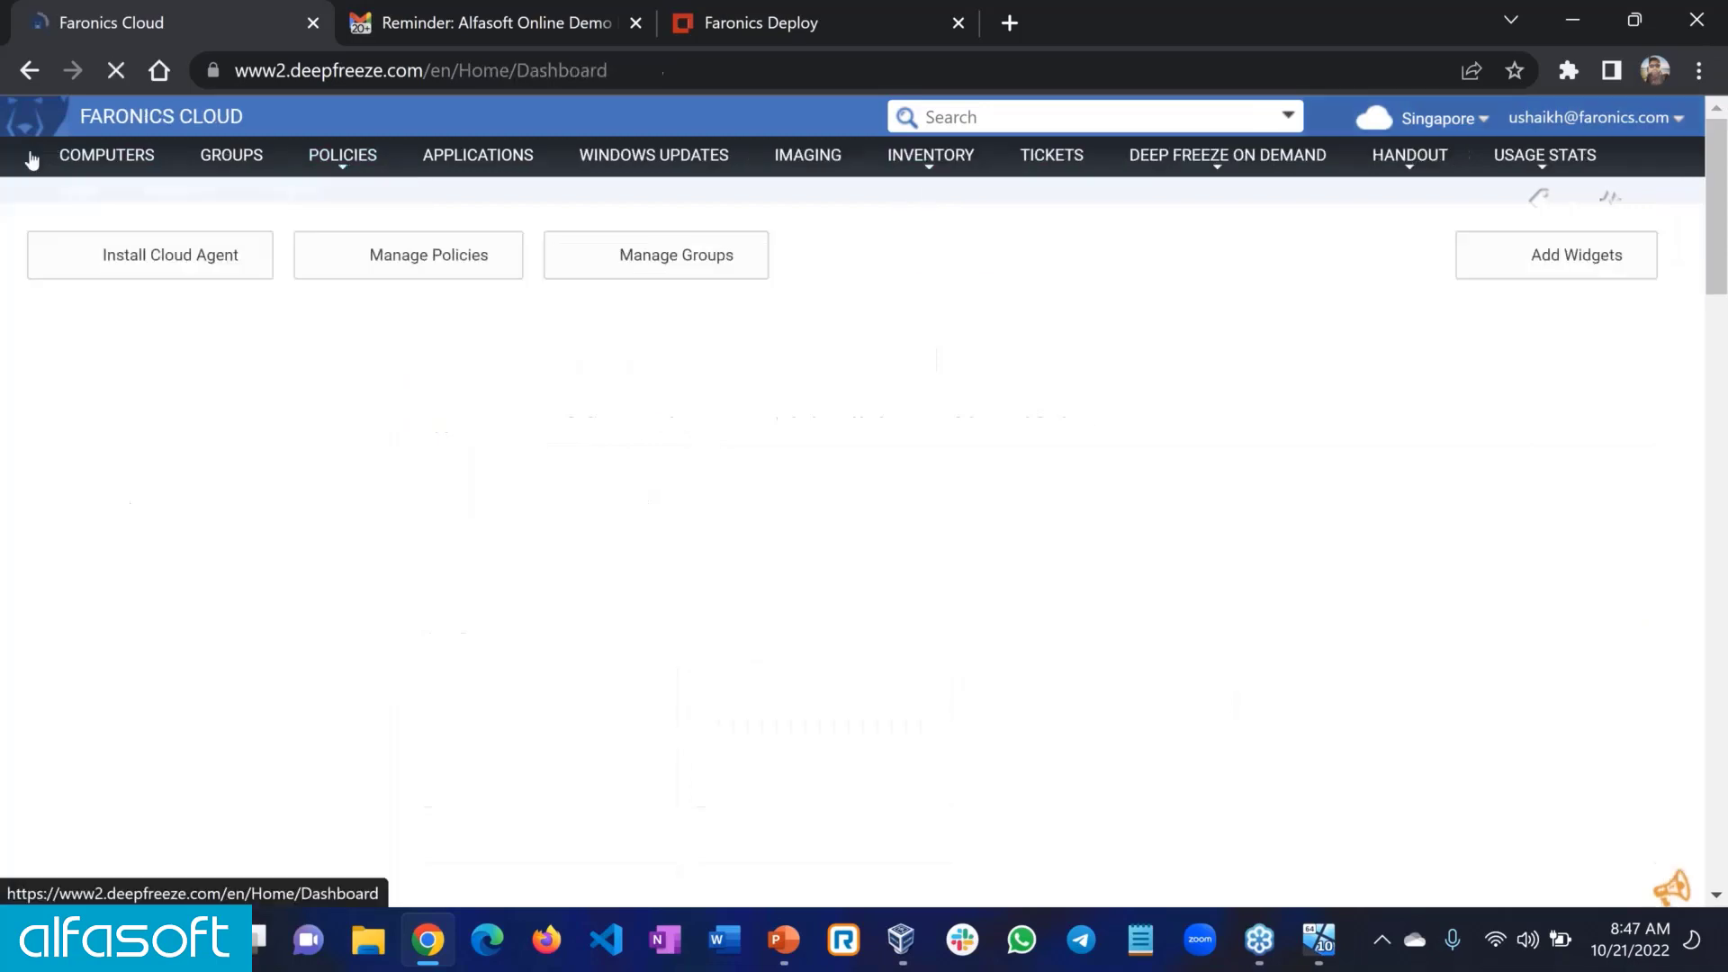